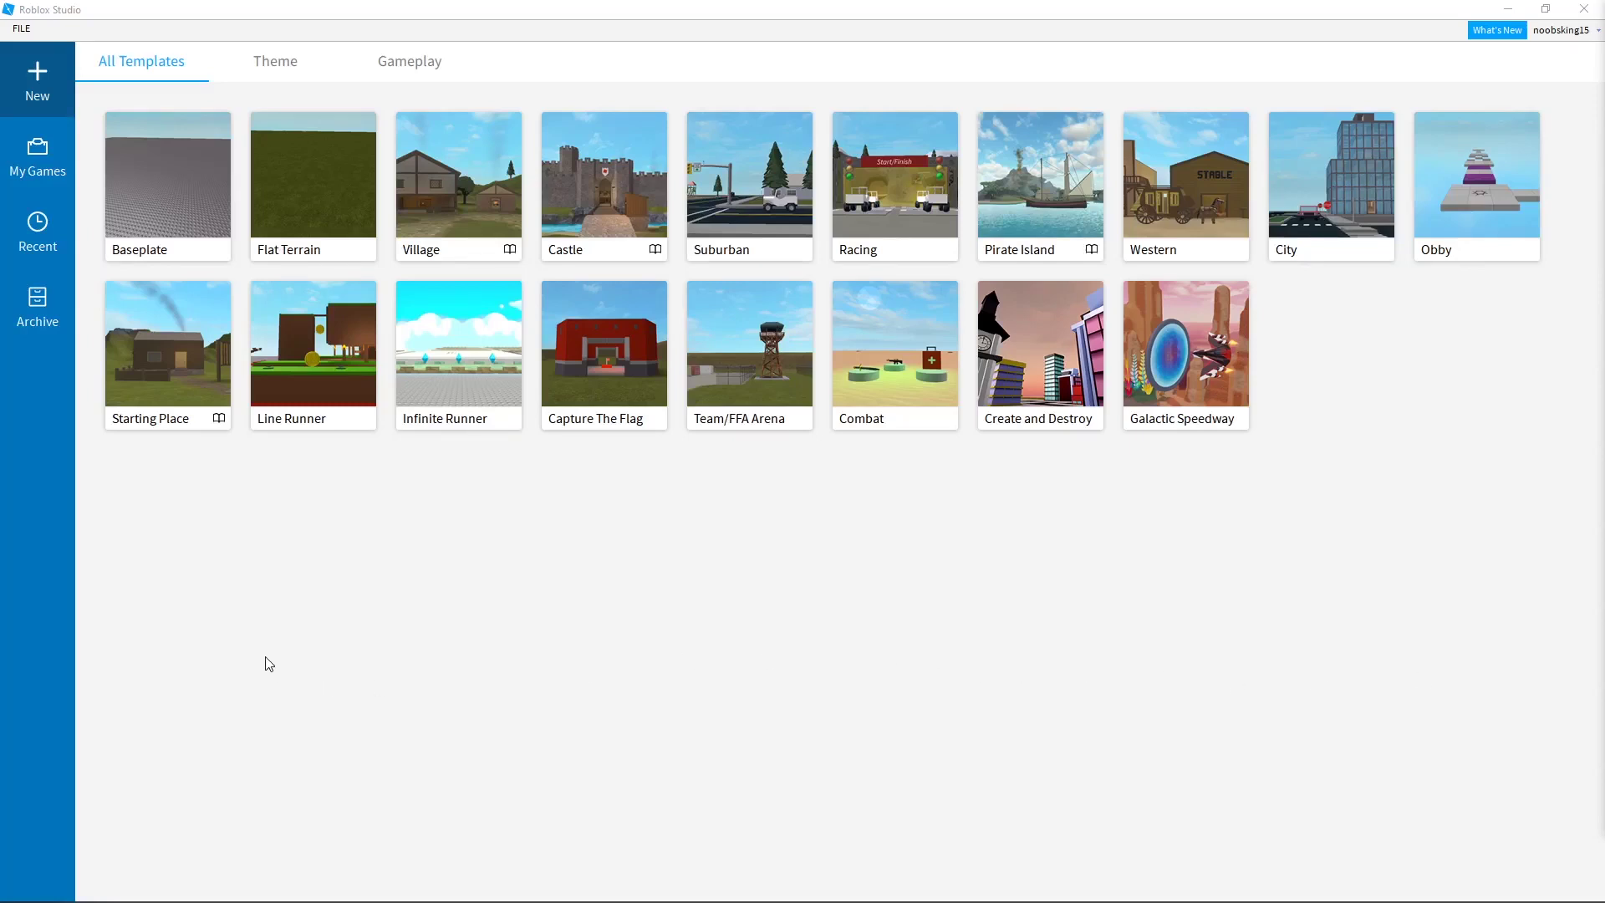
Create a place from the Baseplate template and publish it to Roblox under the name Filling Simulator
{"action": "left_click", "coordinate": [161, 201]}
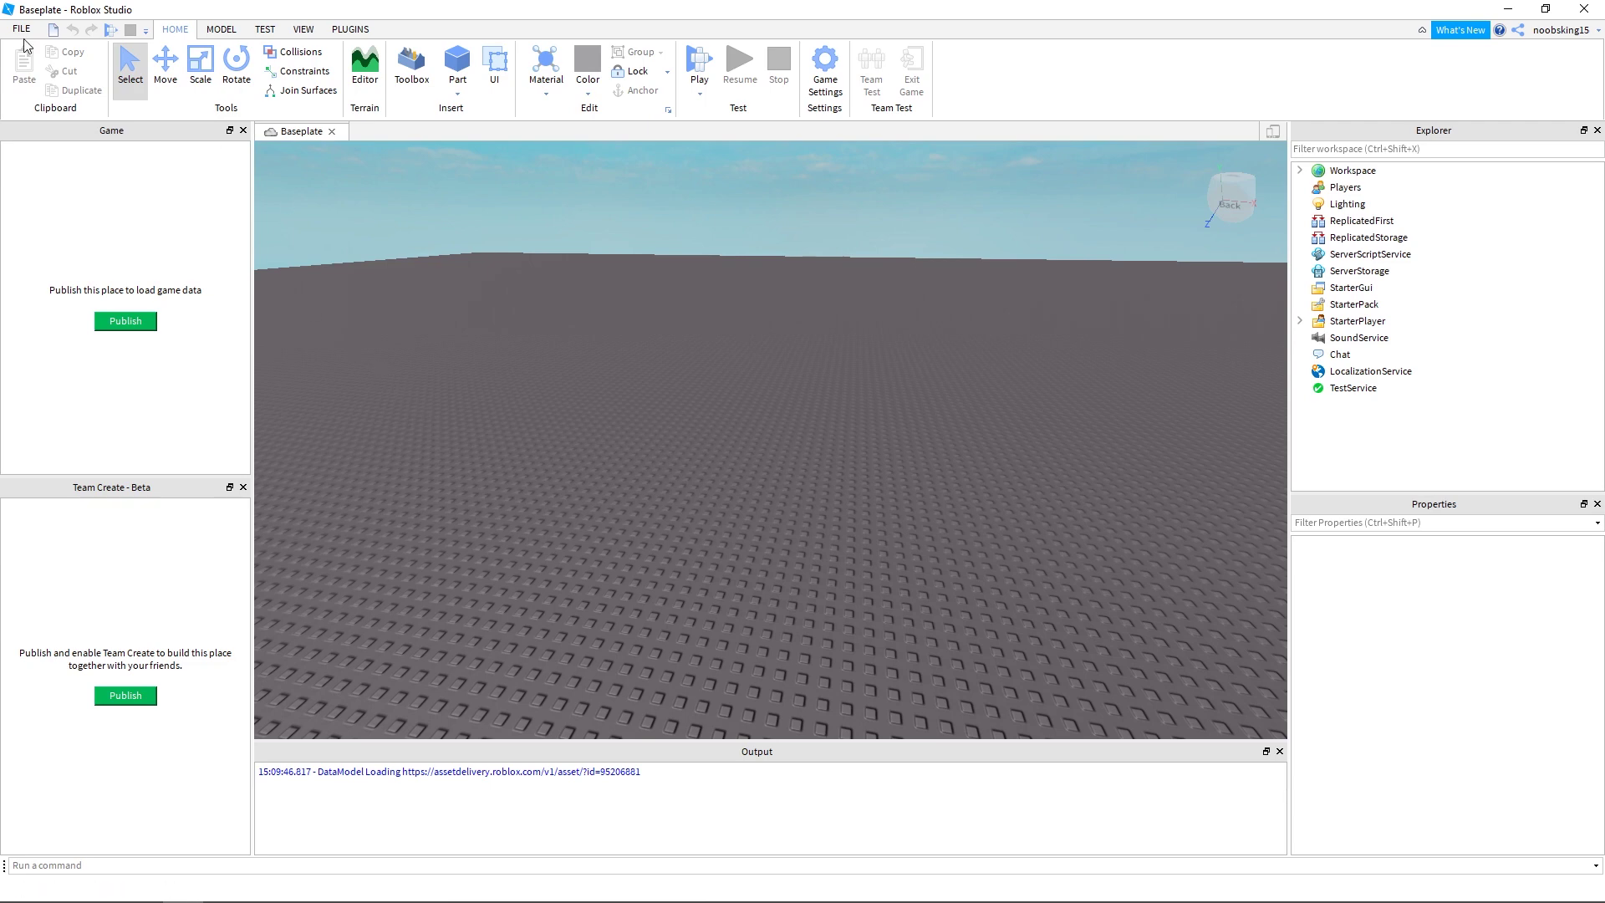
{"action": "left_click", "coordinate": [23, 30]}
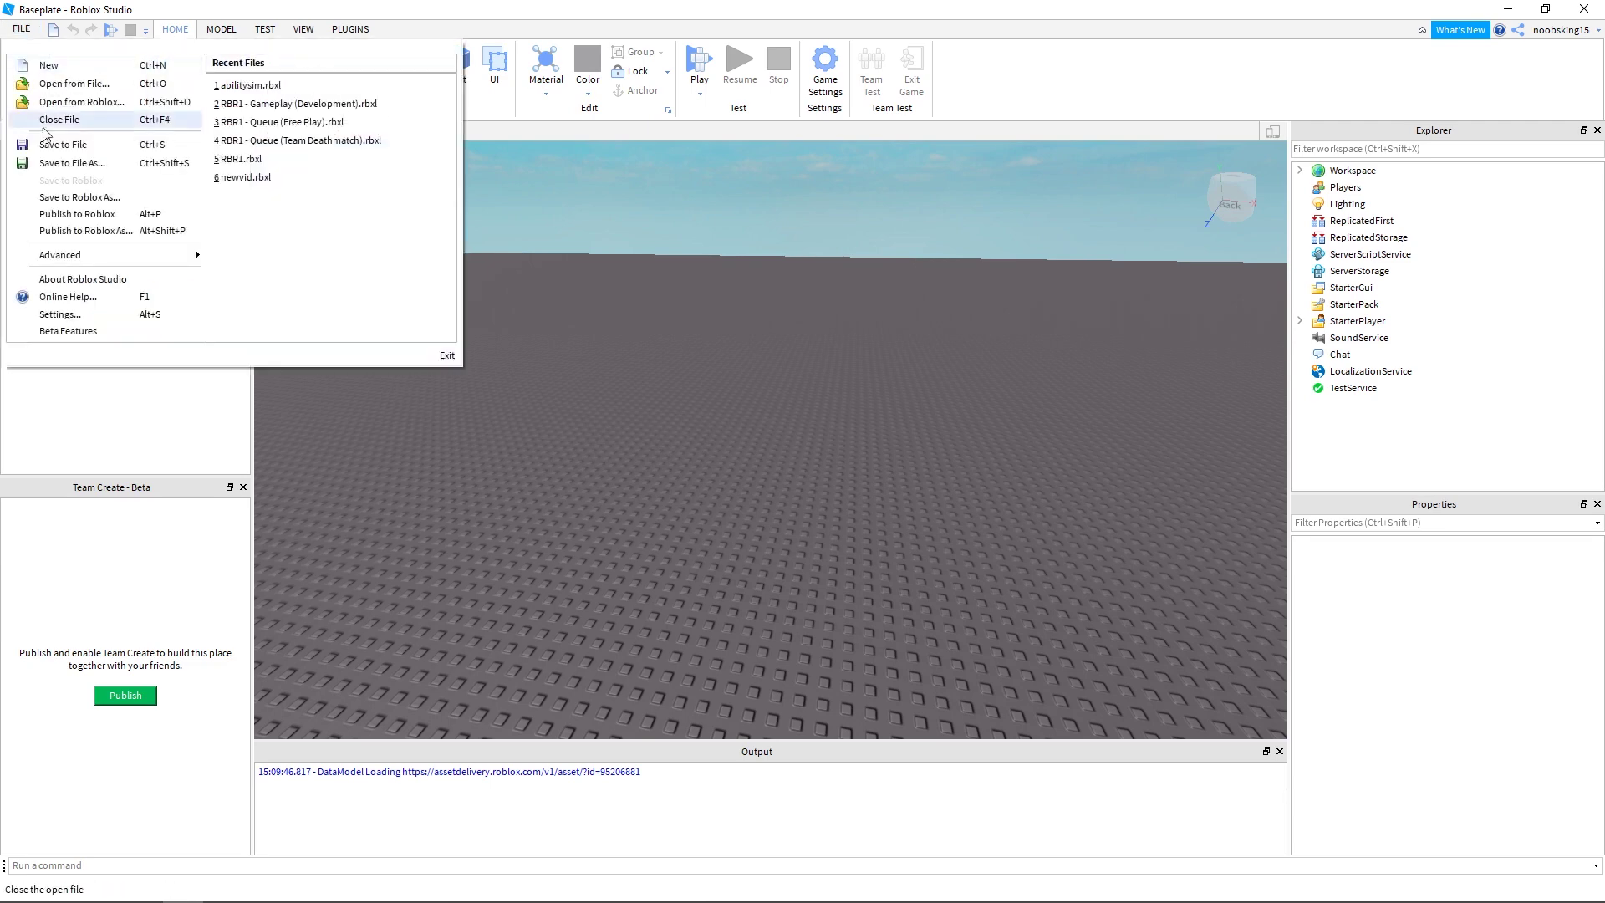
{"action": "left_click", "coordinate": [67, 201]}
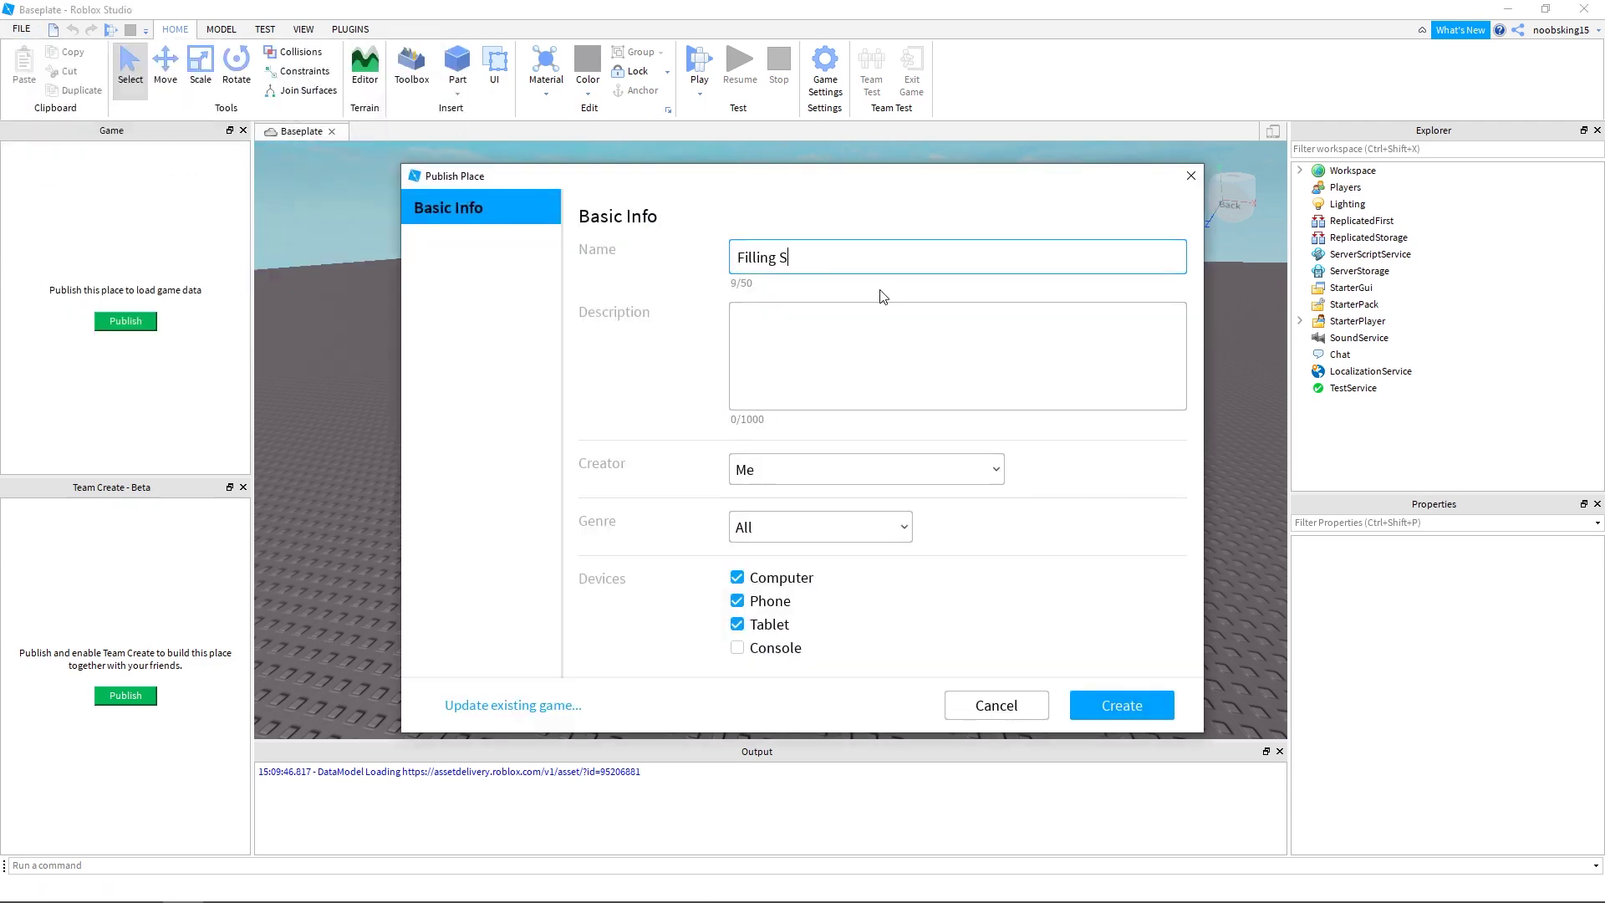
{"action": "left_click", "coordinate": [1140, 707]}
{"action": "left_click", "coordinate": [822, 687]}
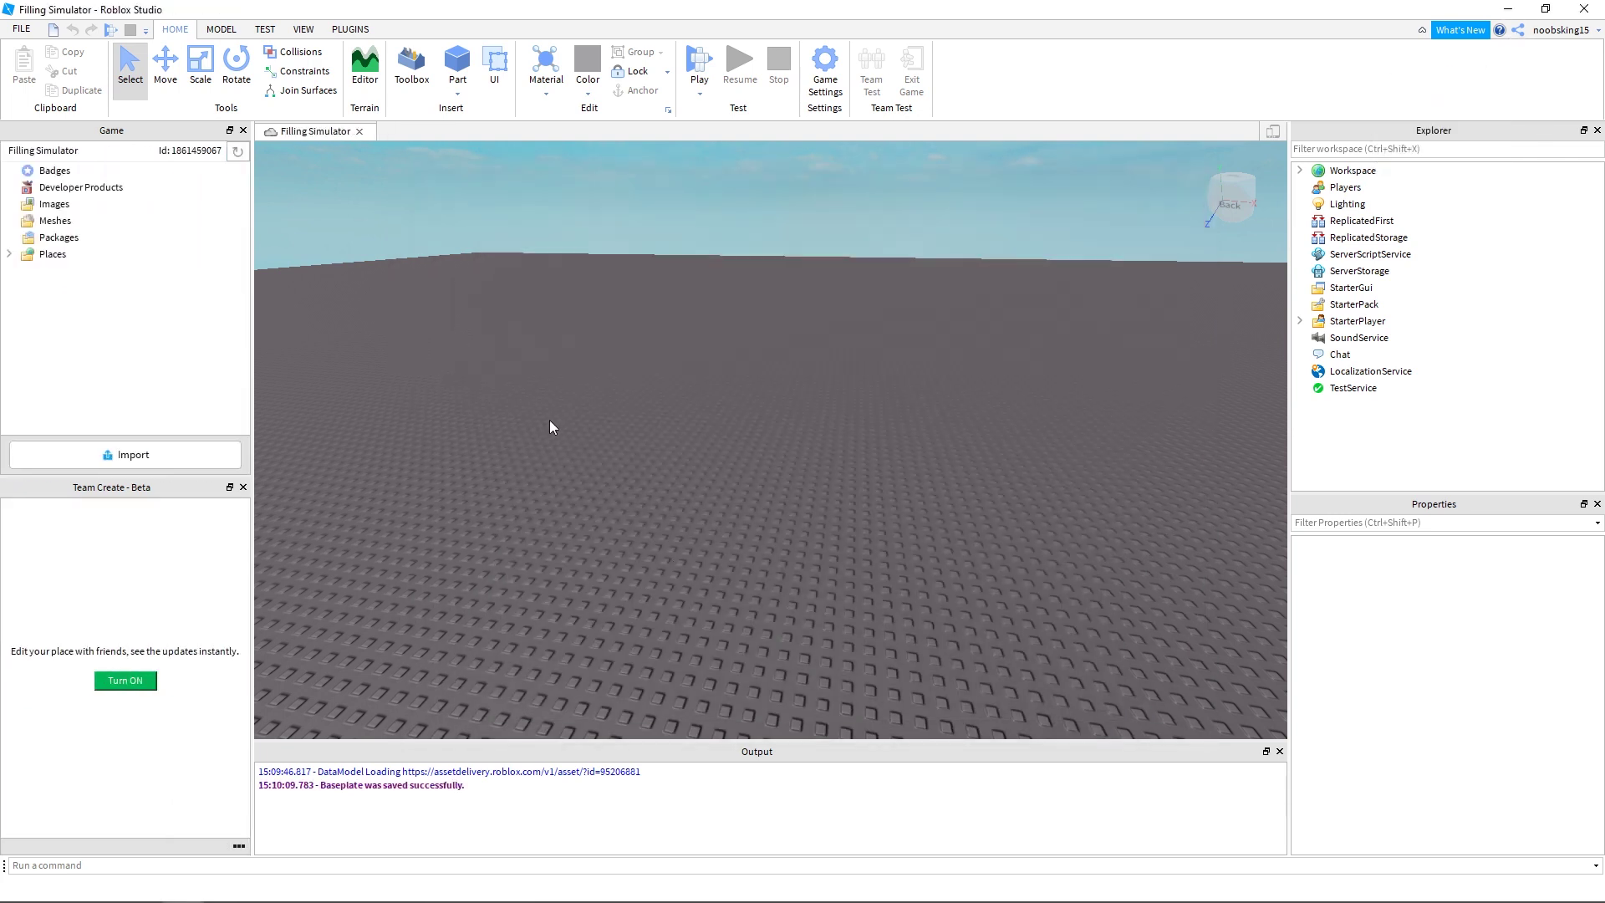
Set the Baseplate's BrickColor to Forest green and its material to Grass
{"action": "left_click", "coordinate": [1300, 171]}
{"action": "left_click", "coordinate": [1367, 221]}
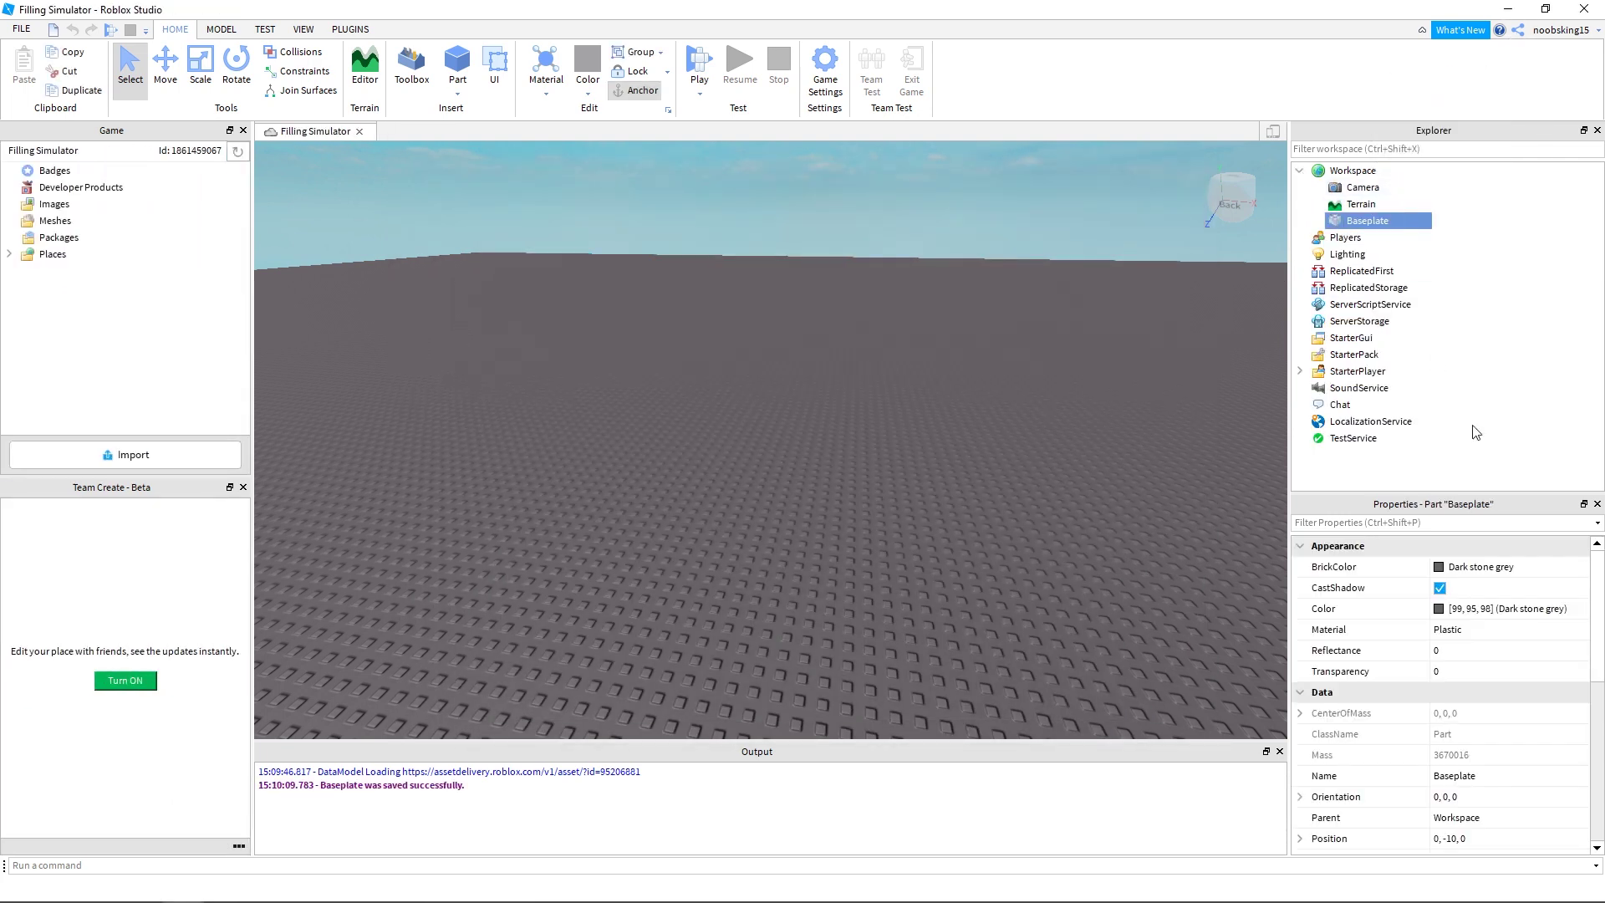
{"action": "left_click", "coordinate": [1504, 629]}
{"action": "left_click", "coordinate": [1514, 659]}
{"action": "left_click", "coordinate": [1470, 567]}
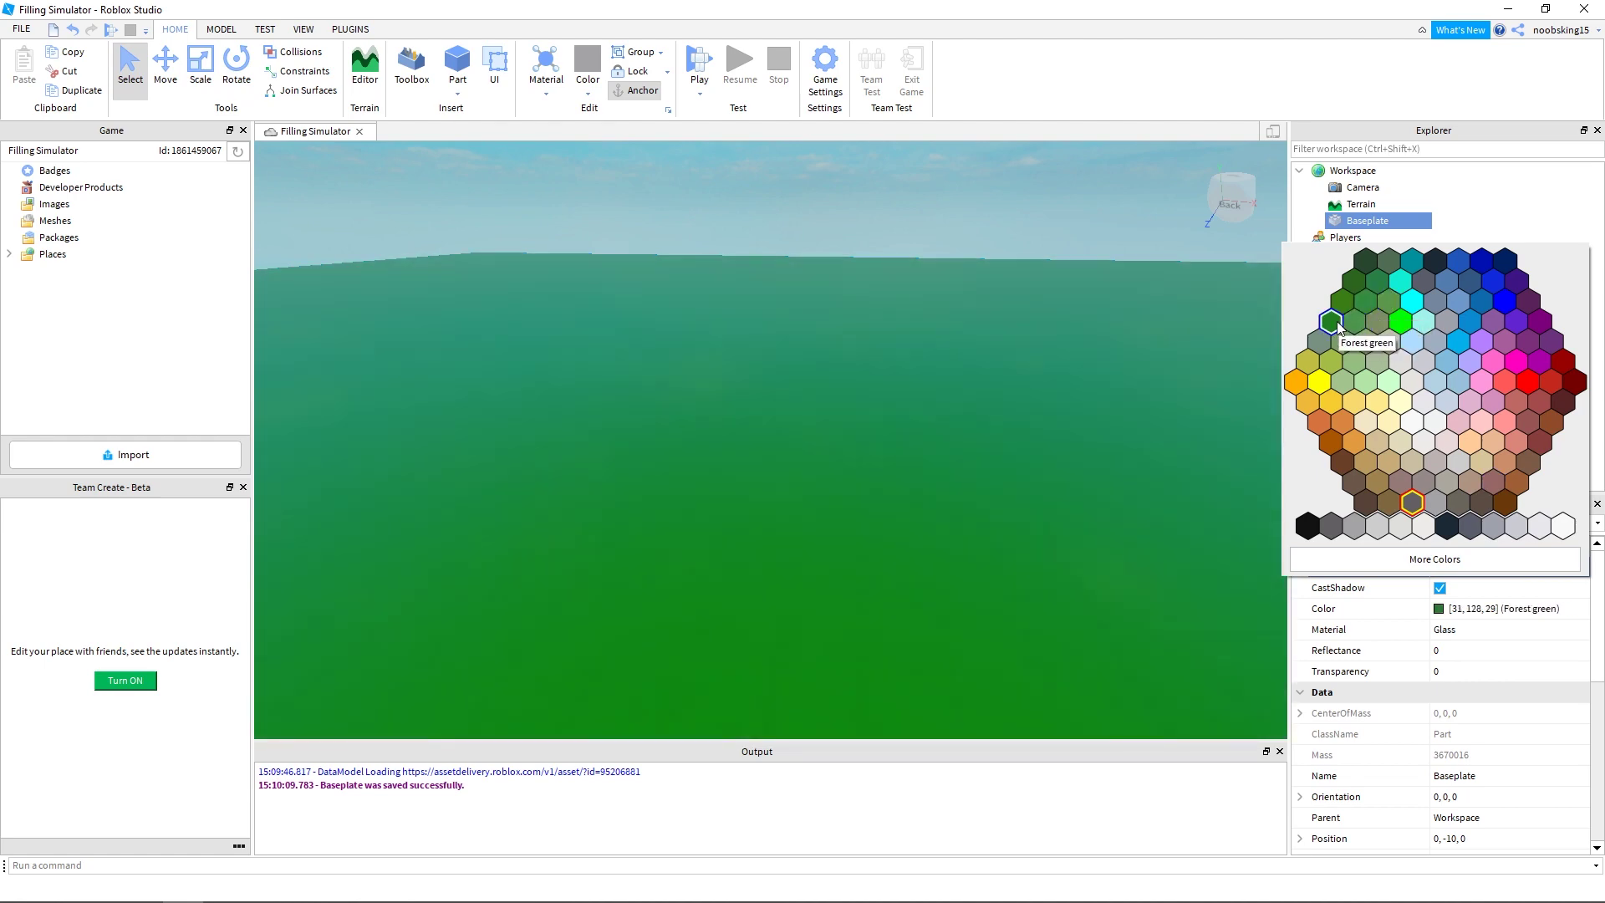
{"action": "left_click", "coordinate": [1337, 326]}
{"action": "left_click", "coordinate": [1504, 630]}
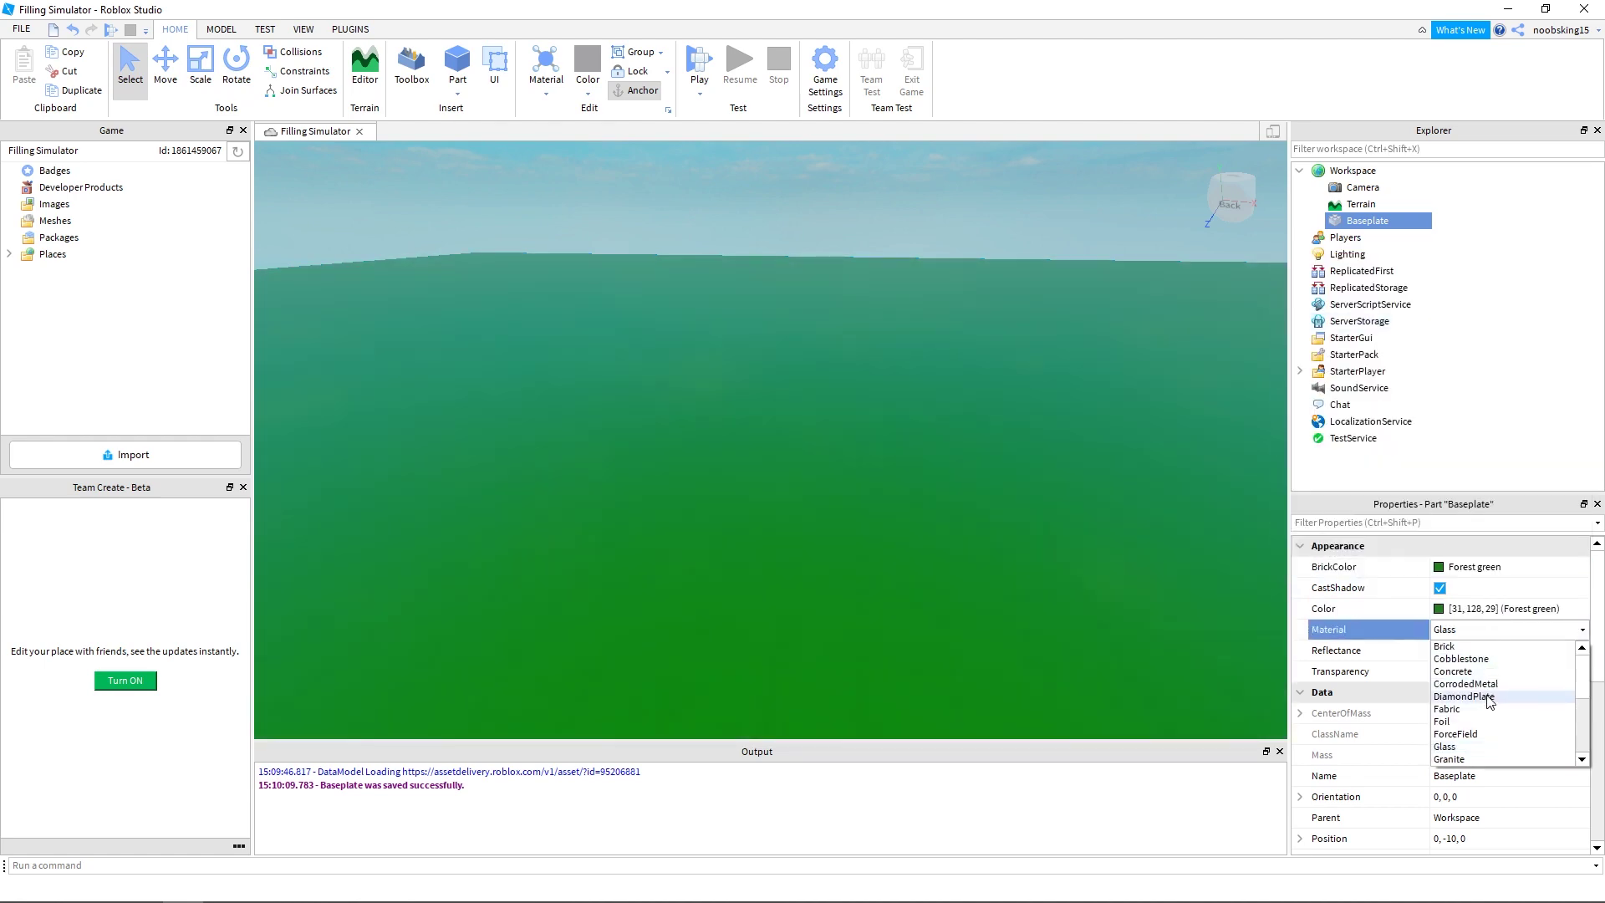
{"action": "left_click", "coordinate": [1488, 722]}
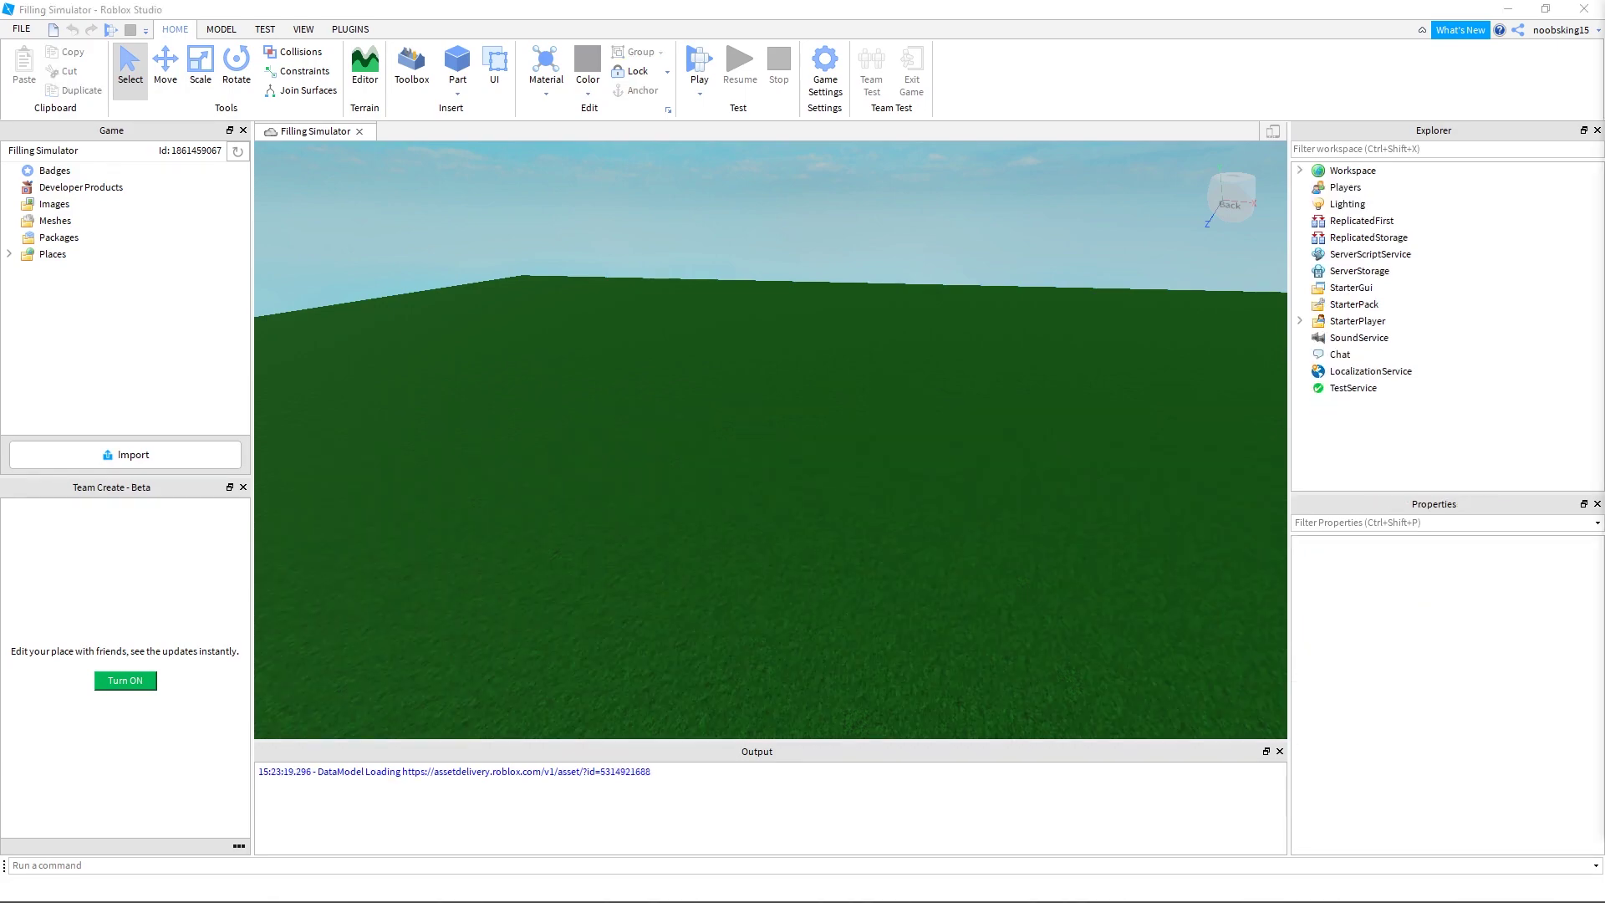
Look at the map of the running Roblox tapping game for reference and return to the place in Roblox Studio
{"action": "left_click_drag", "start_coordinate": [1603, 142], "coordinate": [371, 1]}
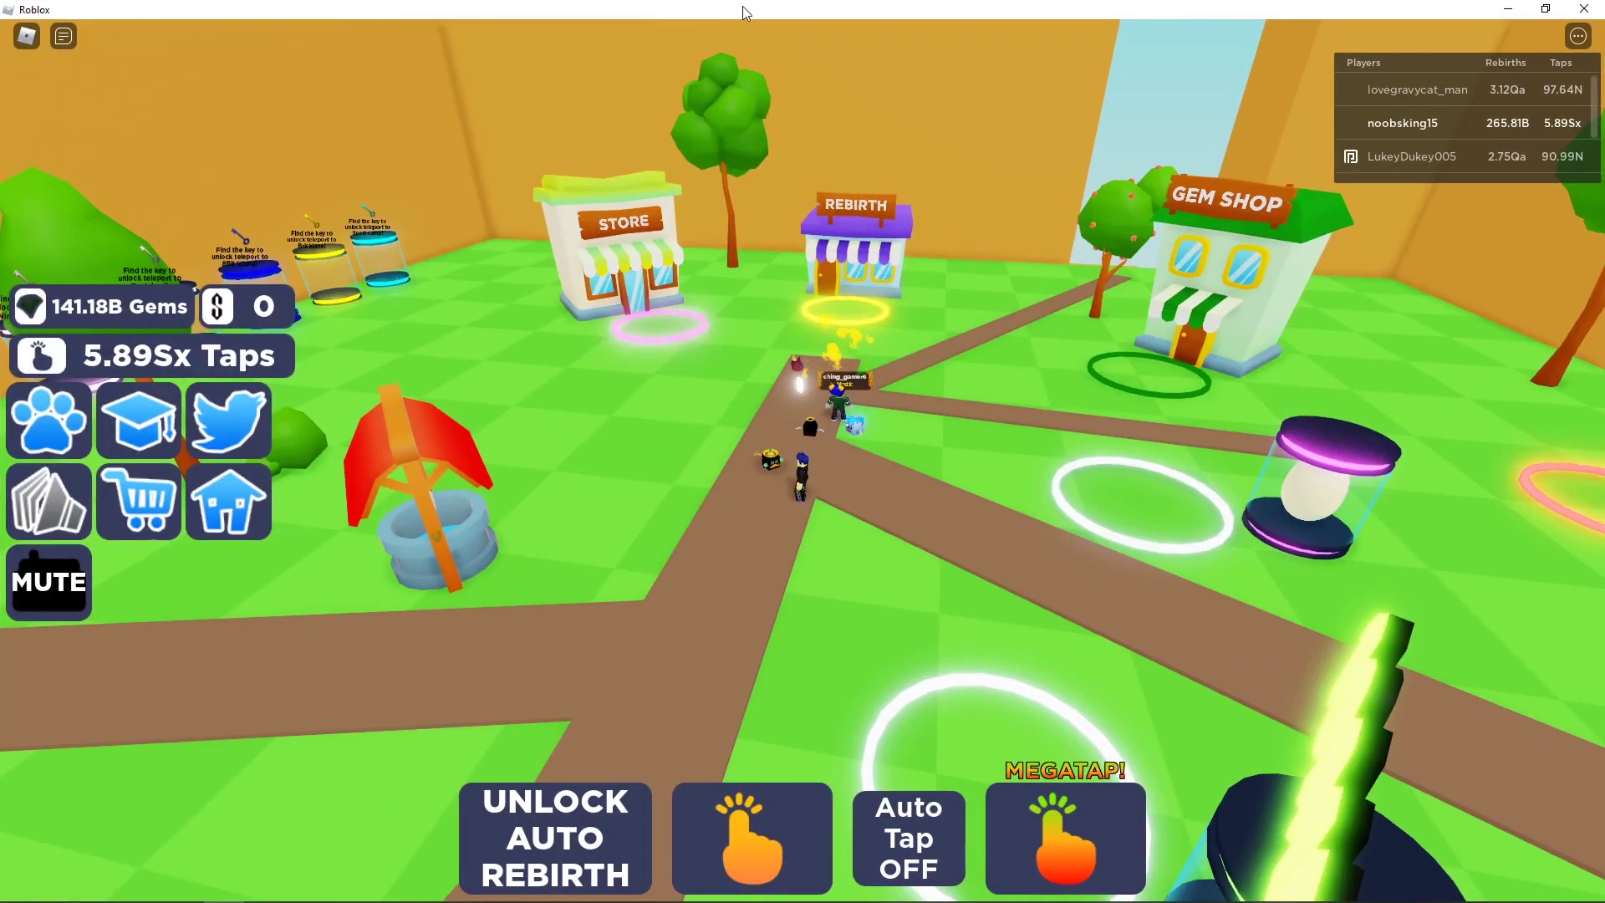
{"action": "left_click_drag", "start_coordinate": [745, 3], "coordinate": [1604, 167]}
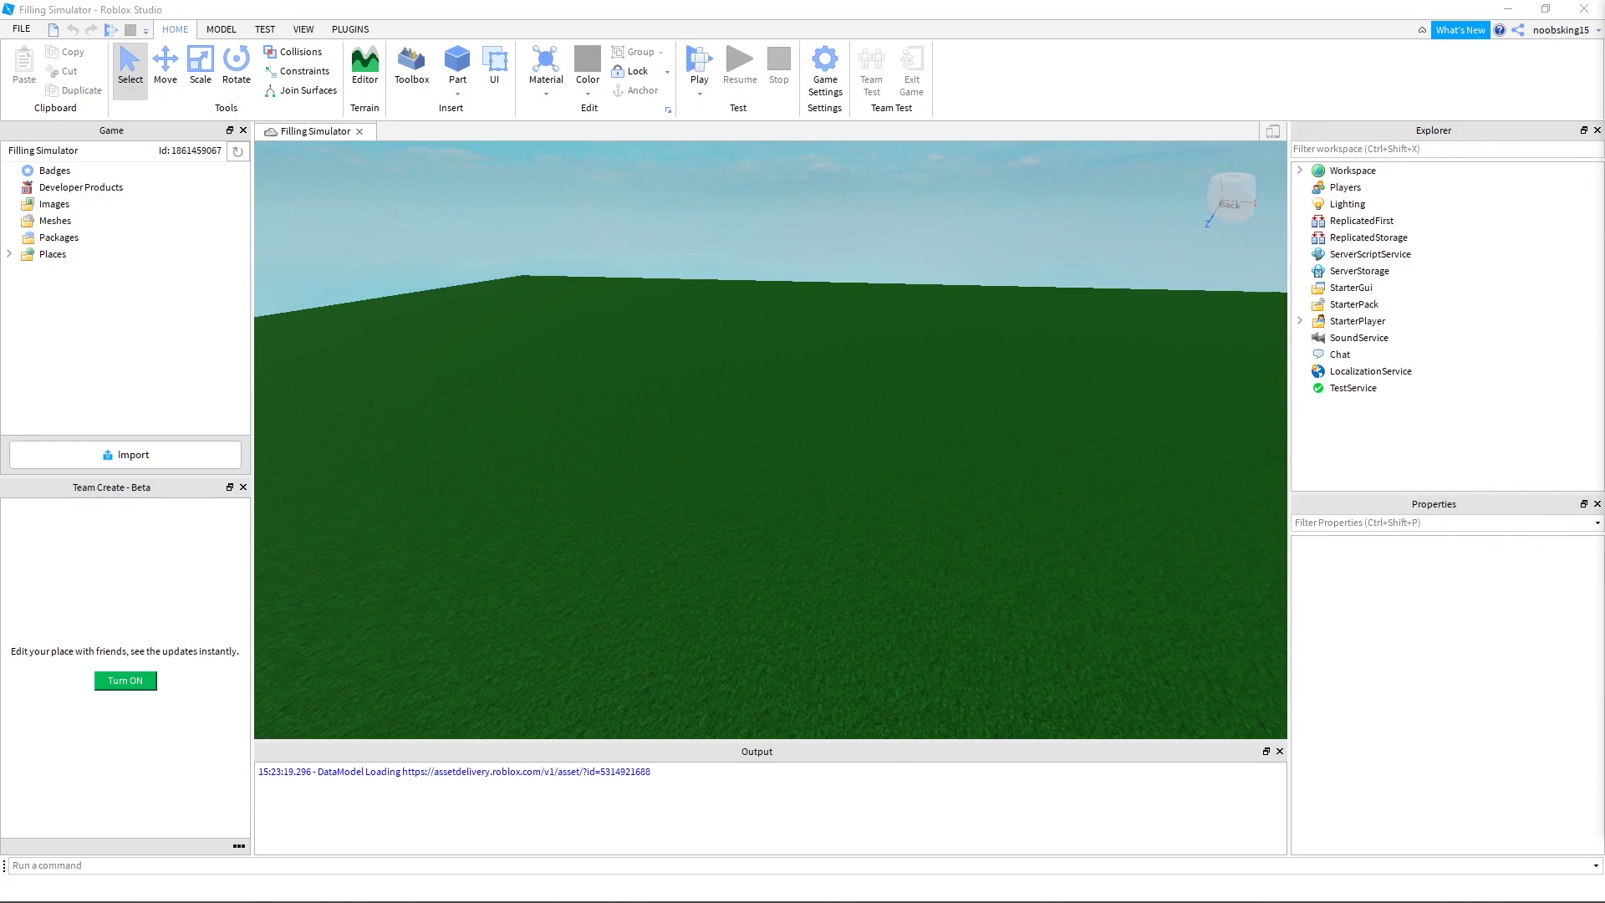
Change the Baseplate's BrickColor to Lime green
{"action": "left_click", "coordinate": [1300, 172]}
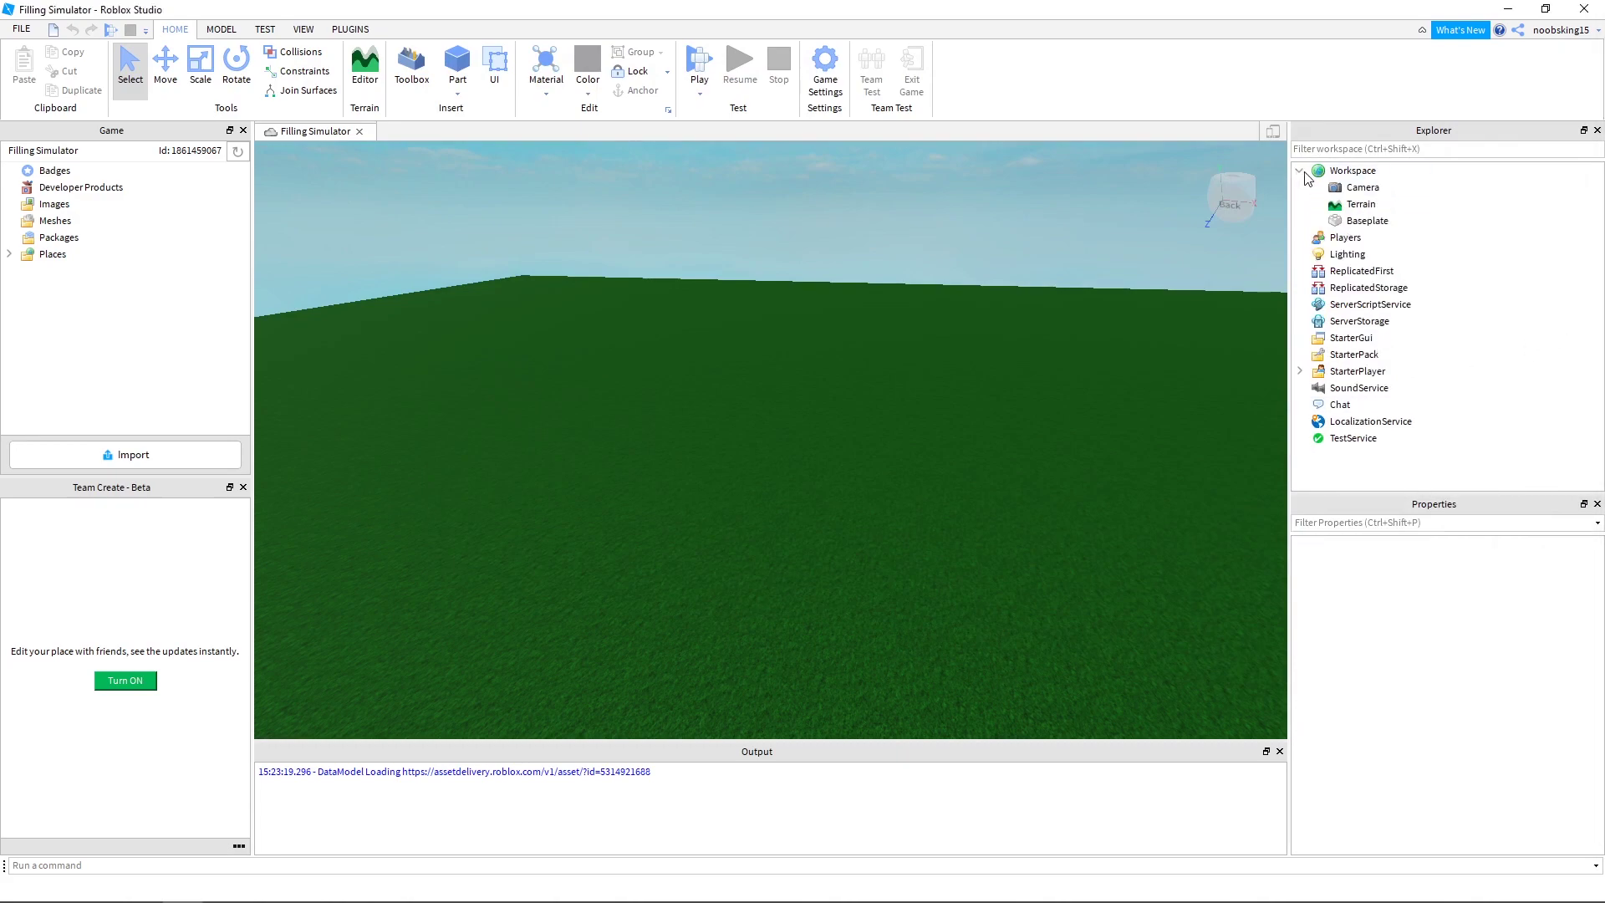
{"action": "left_click", "coordinate": [1362, 222]}
{"action": "left_click", "coordinate": [1471, 567]}
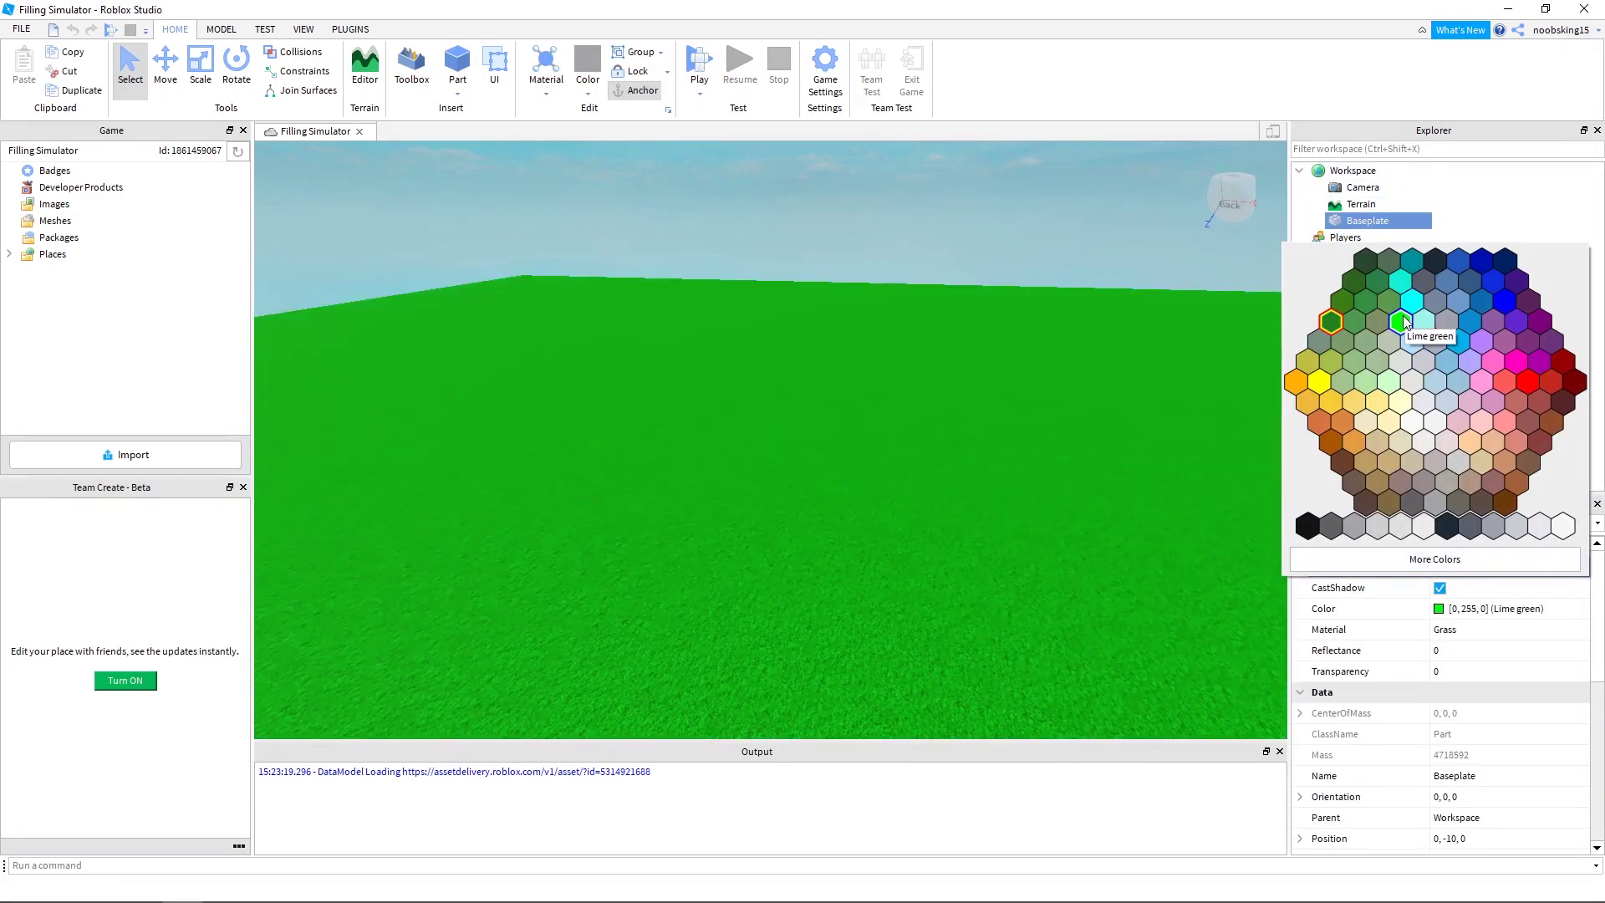
{"action": "left_click", "coordinate": [1402, 320]}
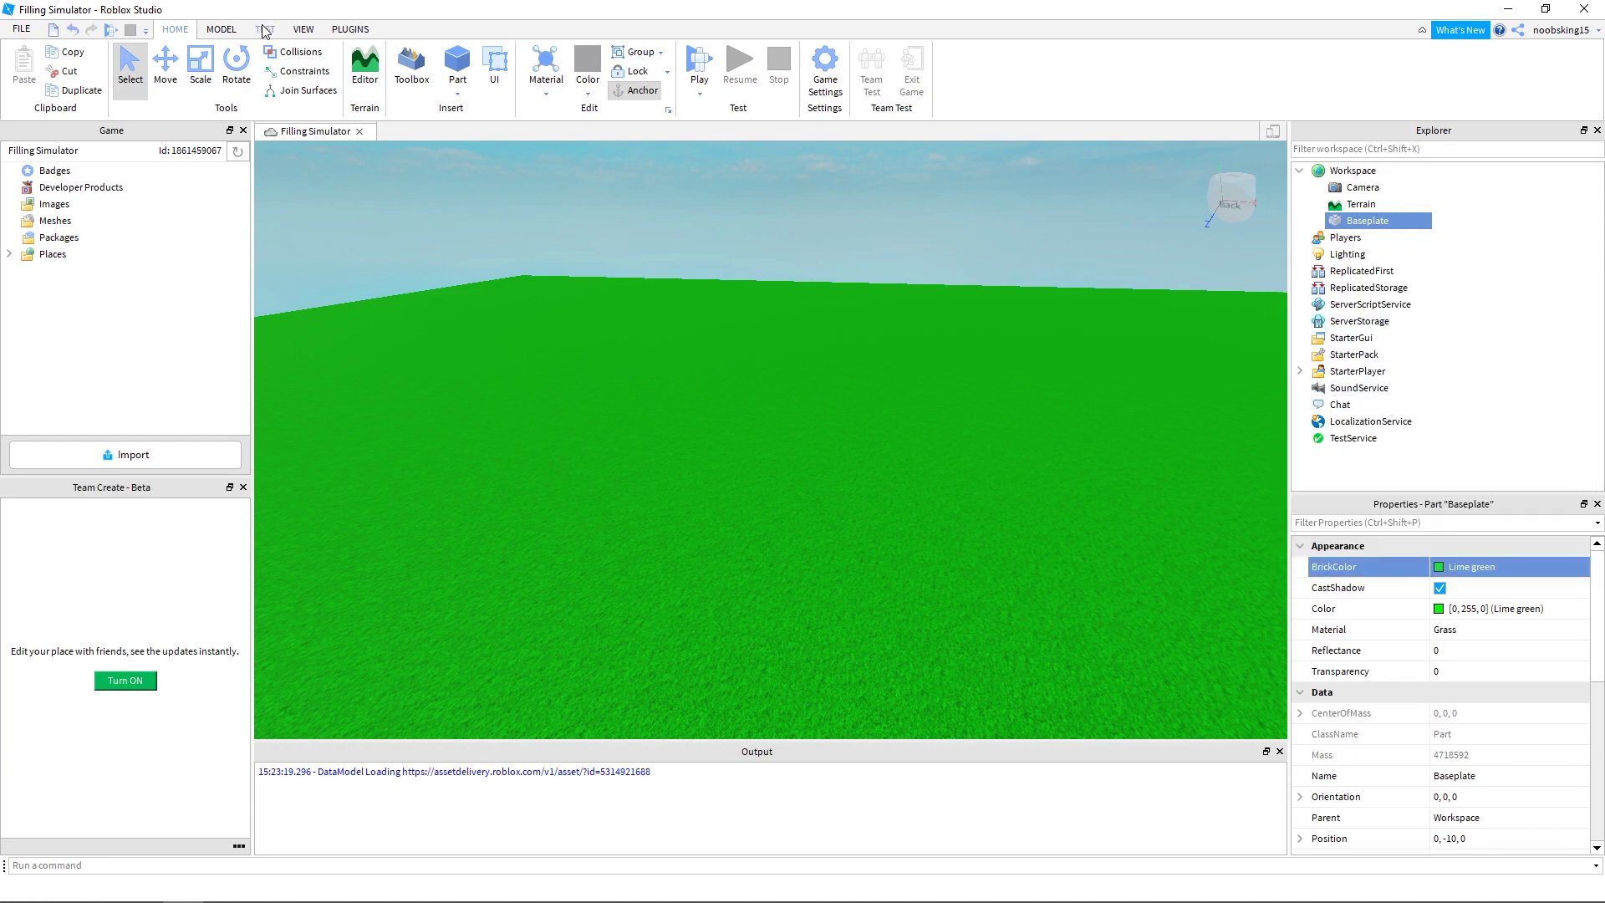
Show the Toolbox, dock it together with the Game pane, and enlarge it above Team Create
{"action": "left_click", "coordinate": [303, 29]}
{"action": "left_click", "coordinate": [155, 92]}
{"action": "left_click", "coordinate": [154, 91]}
{"action": "left_click", "coordinate": [151, 73]}
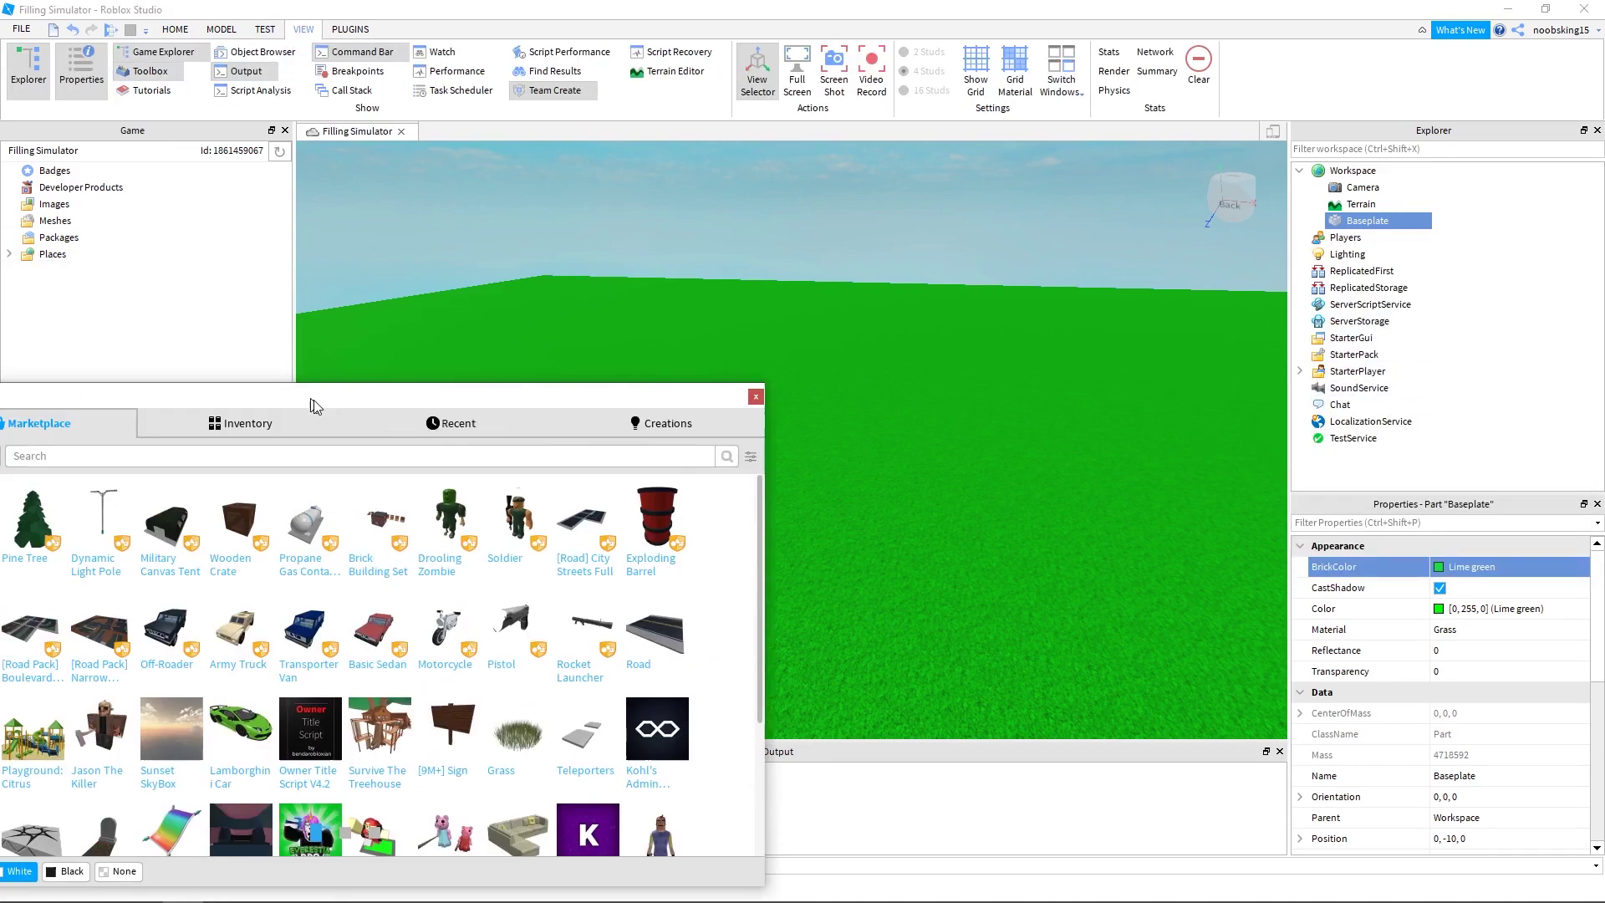
{"action": "left_click_drag", "start_coordinate": [335, 419], "coordinate": [237, 289]}
{"action": "left_click_drag", "start_coordinate": [190, 475], "coordinate": [208, 713]}
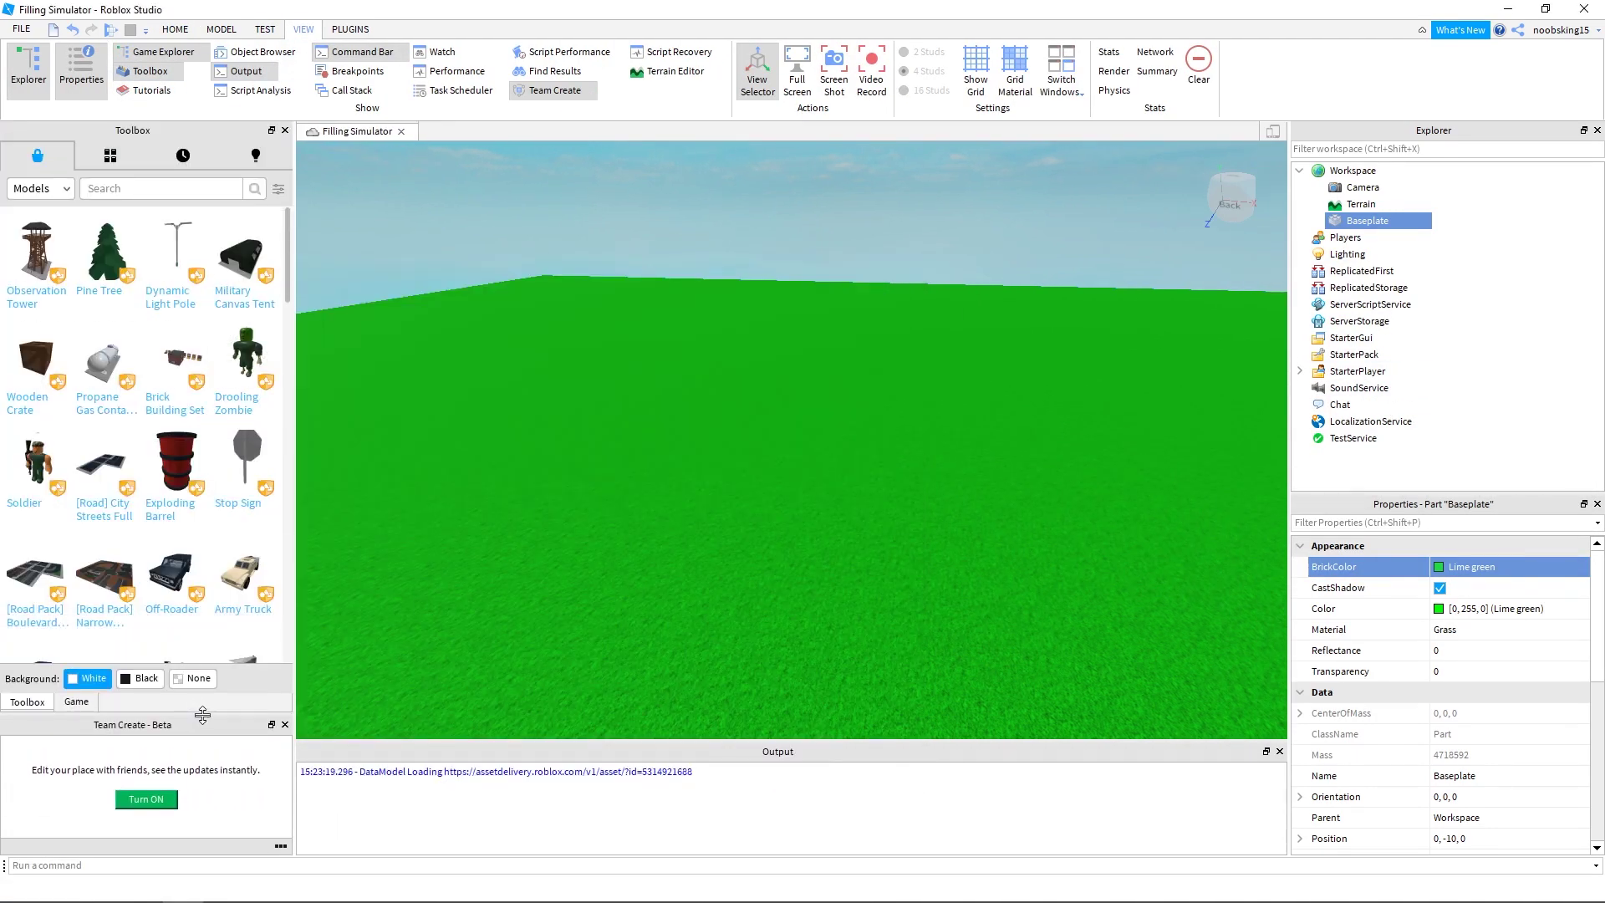
Search the Toolbox models for "wall" and insert the Walls model that forms a closed rectangle of stone blocks
{"action": "left_click", "coordinate": [135, 184]}
{"action": "type", "text": "wall"}
{"action": "key", "text": "Return"}
{"action": "right_click_drag", "start_coordinate": [834, 430], "coordinate": [834, 429]}
{"action": "scroll", "coordinate": [243, 545], "scroll_direction": "down", "scroll_amount": 3}
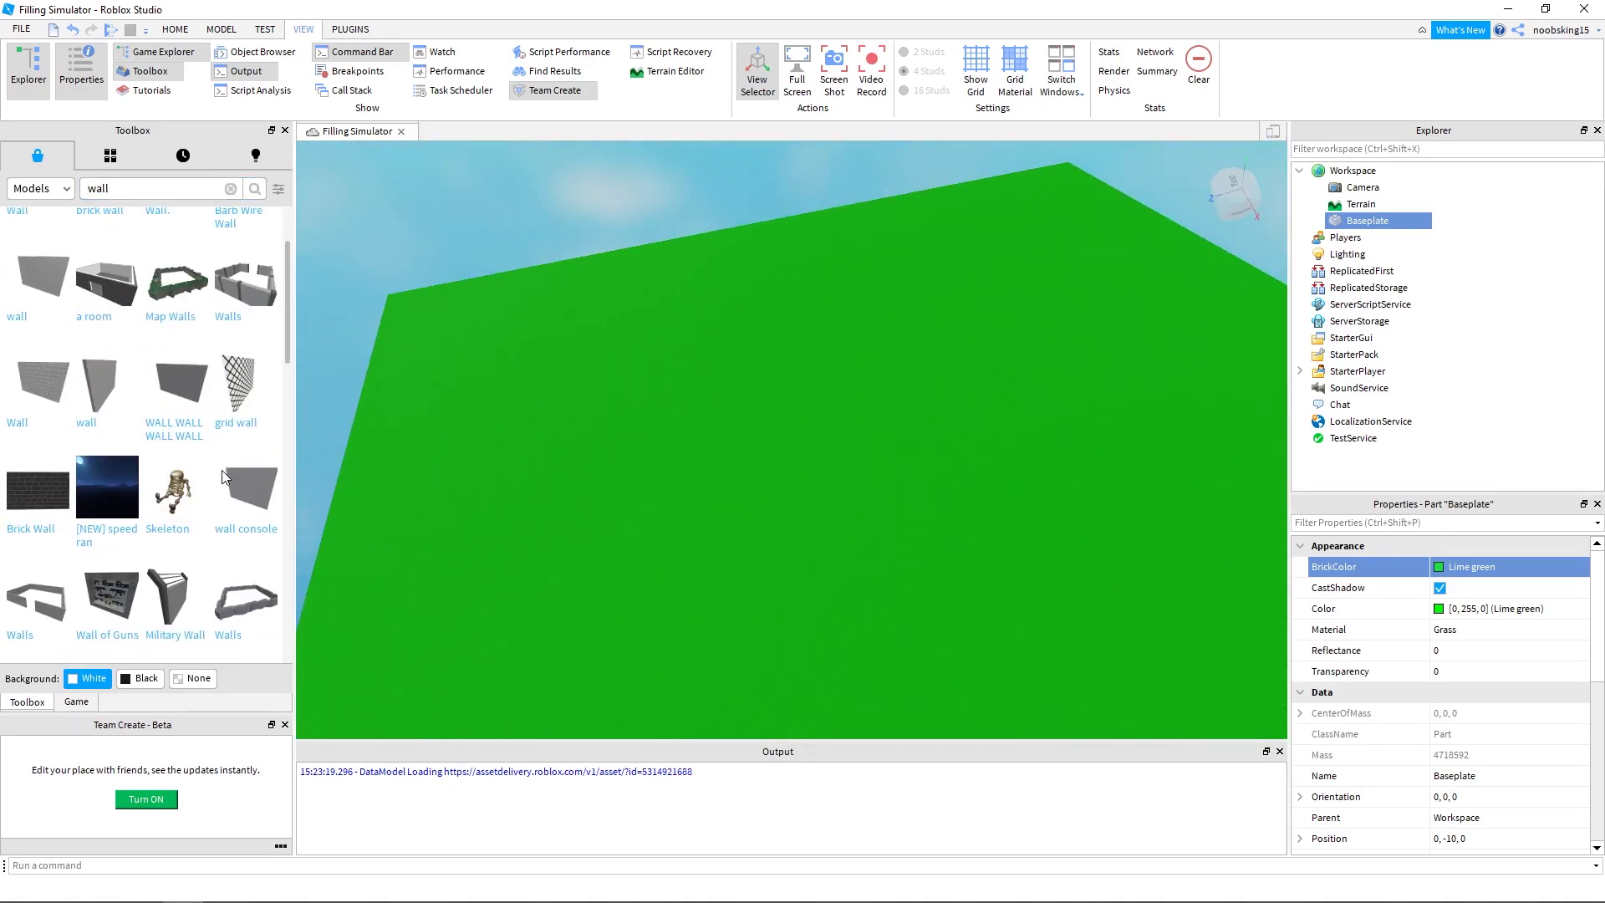
{"action": "left_click", "coordinate": [239, 491]}
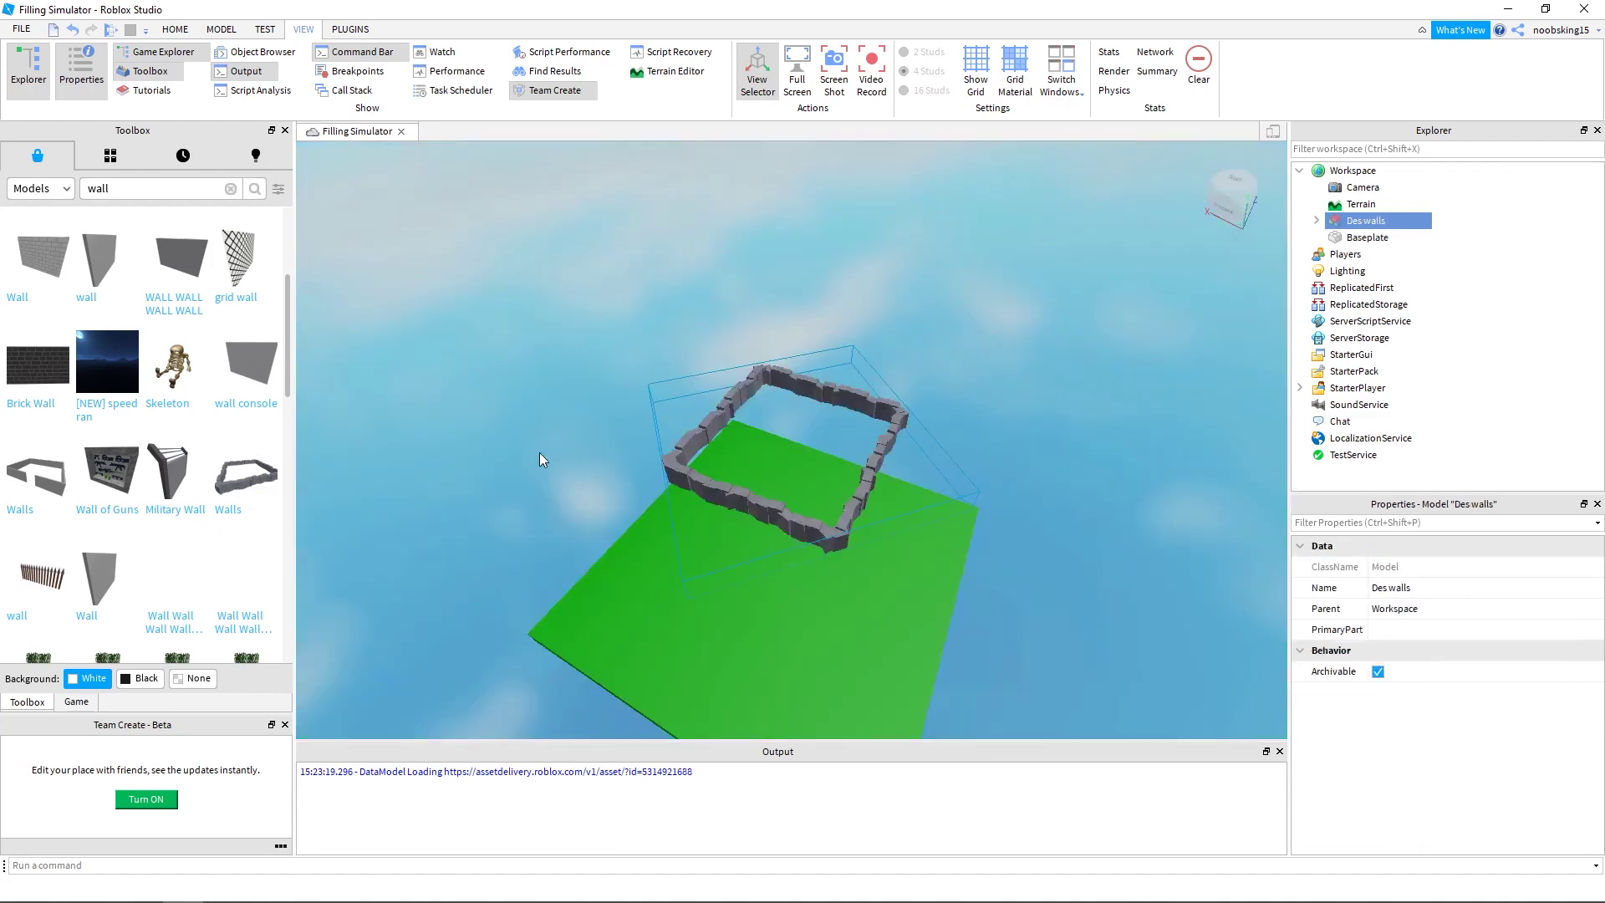
Examine the contents of each sub-model in the inserted Des walls model and rename the model as Walls
{"action": "right_click_drag", "start_coordinate": [822, 530], "coordinate": [850, 510]}
{"action": "scroll", "coordinate": [849, 509], "scroll_direction": "up", "scroll_amount": 5}
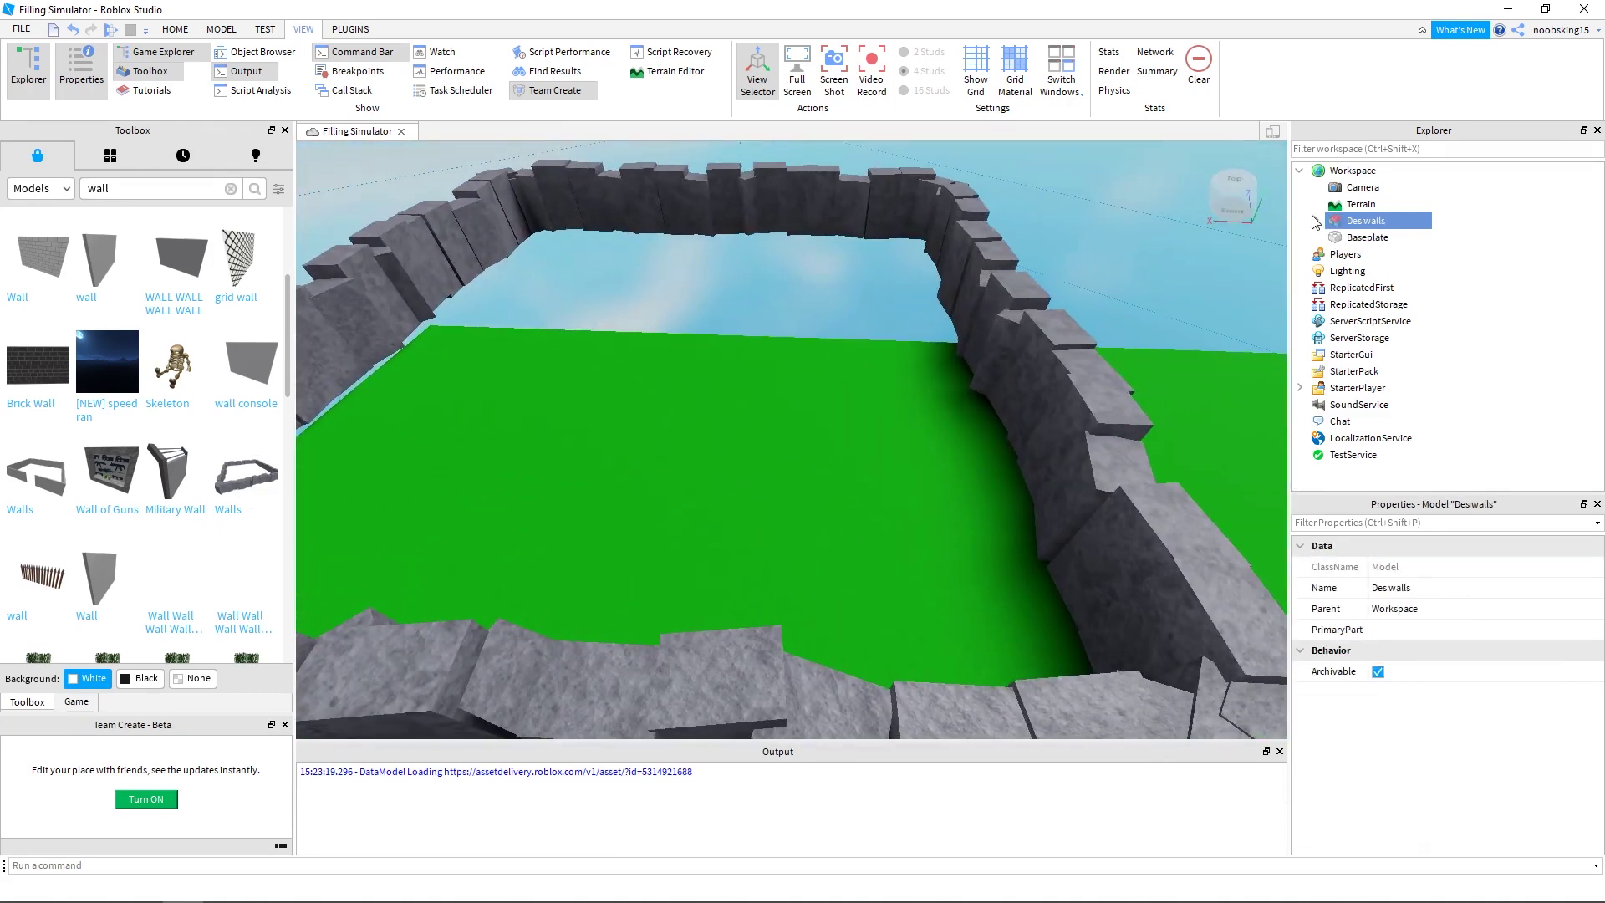
{"action": "left_click", "coordinate": [1317, 222]}
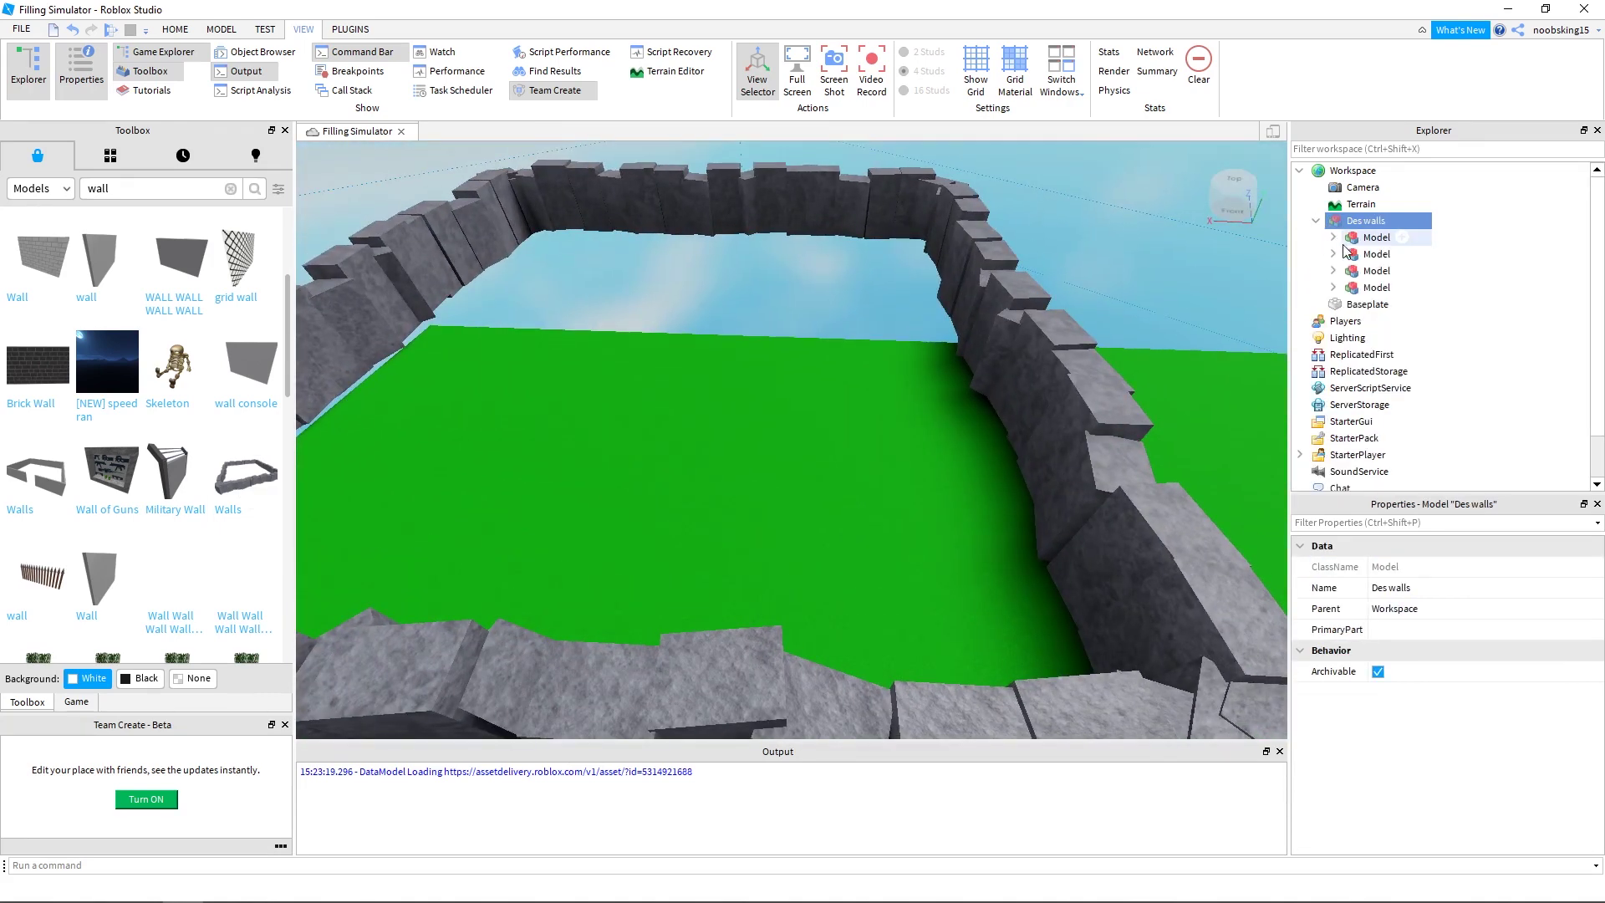
{"action": "left_click", "coordinate": [1333, 238]}
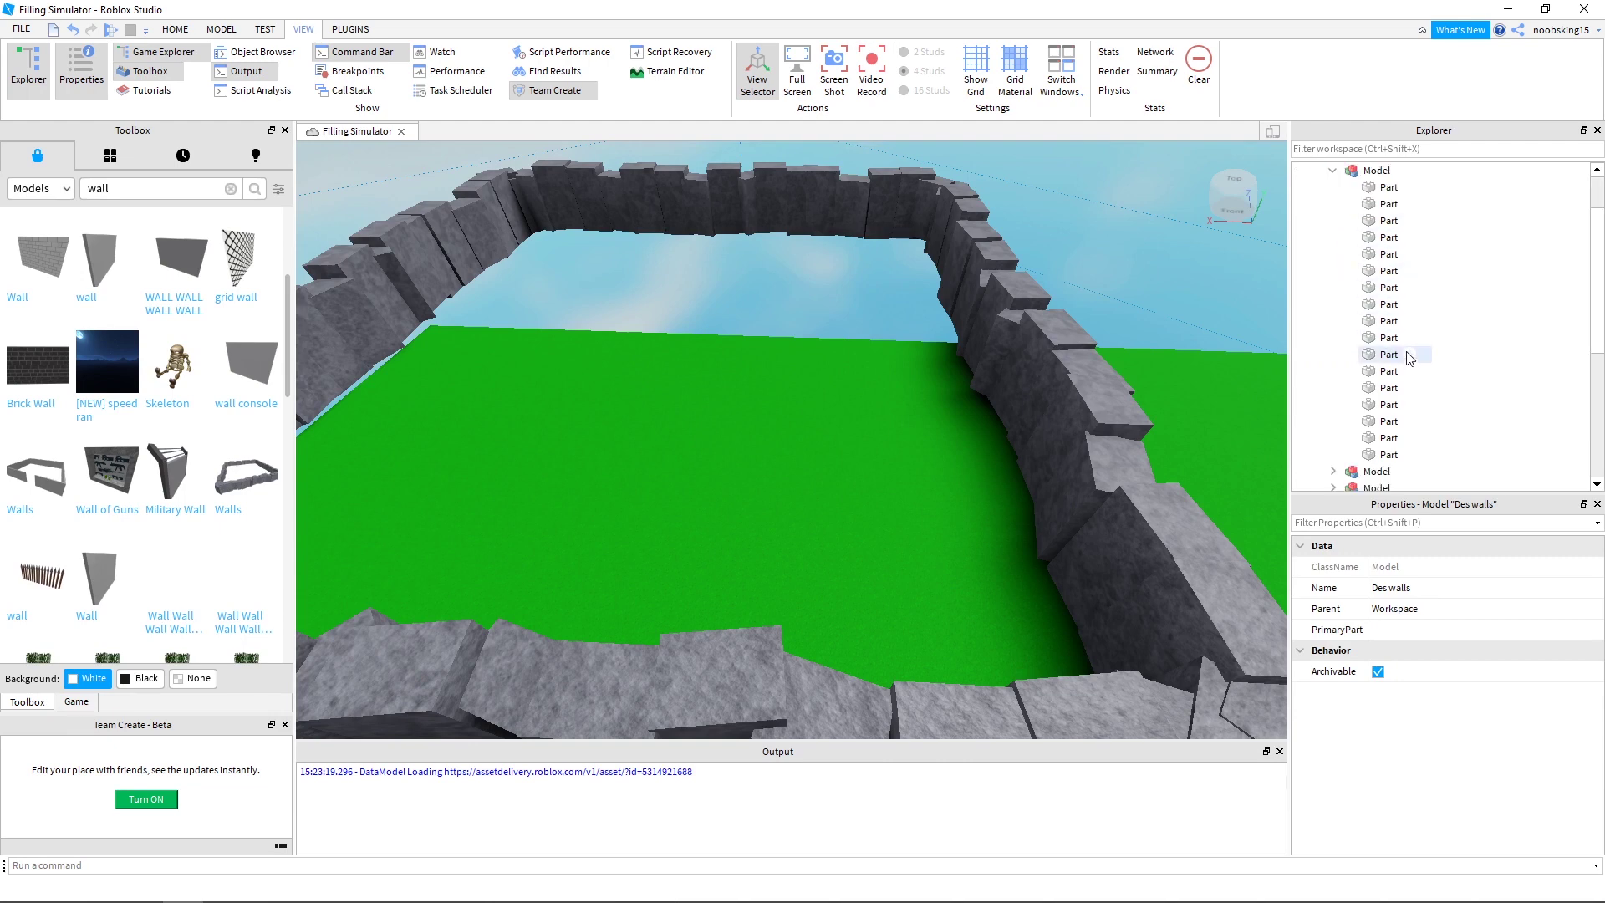
{"action": "scroll", "coordinate": [1404, 343], "scroll_direction": "down", "scroll_amount": 5}
{"action": "left_click", "coordinate": [1331, 338]}
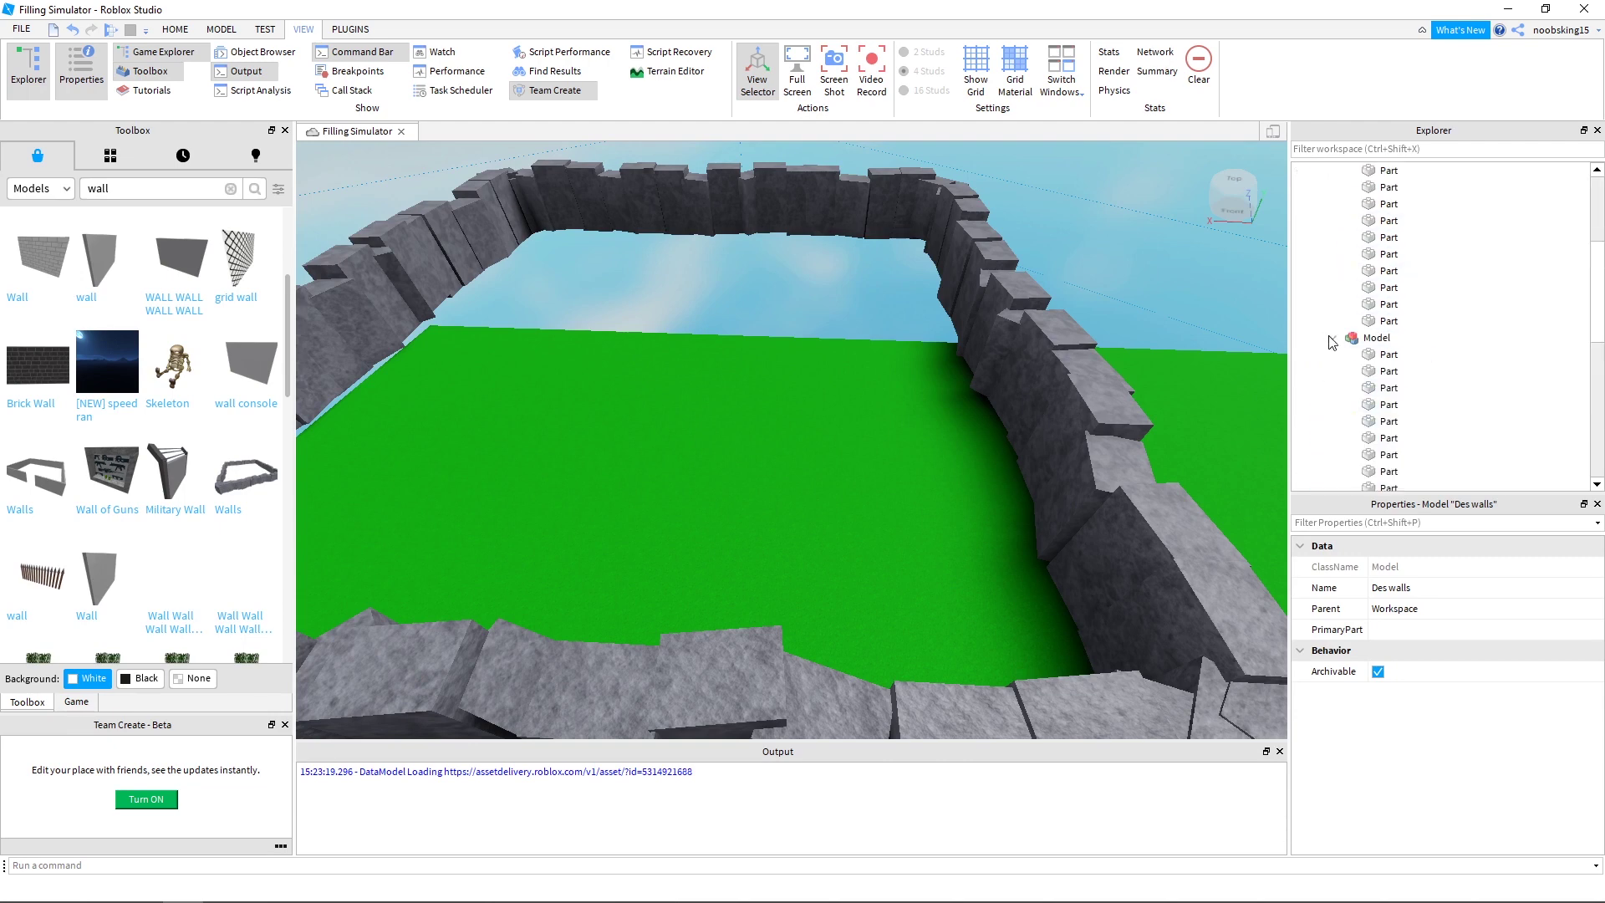
{"action": "scroll", "coordinate": [1412, 372], "scroll_direction": "down", "scroll_amount": 3}
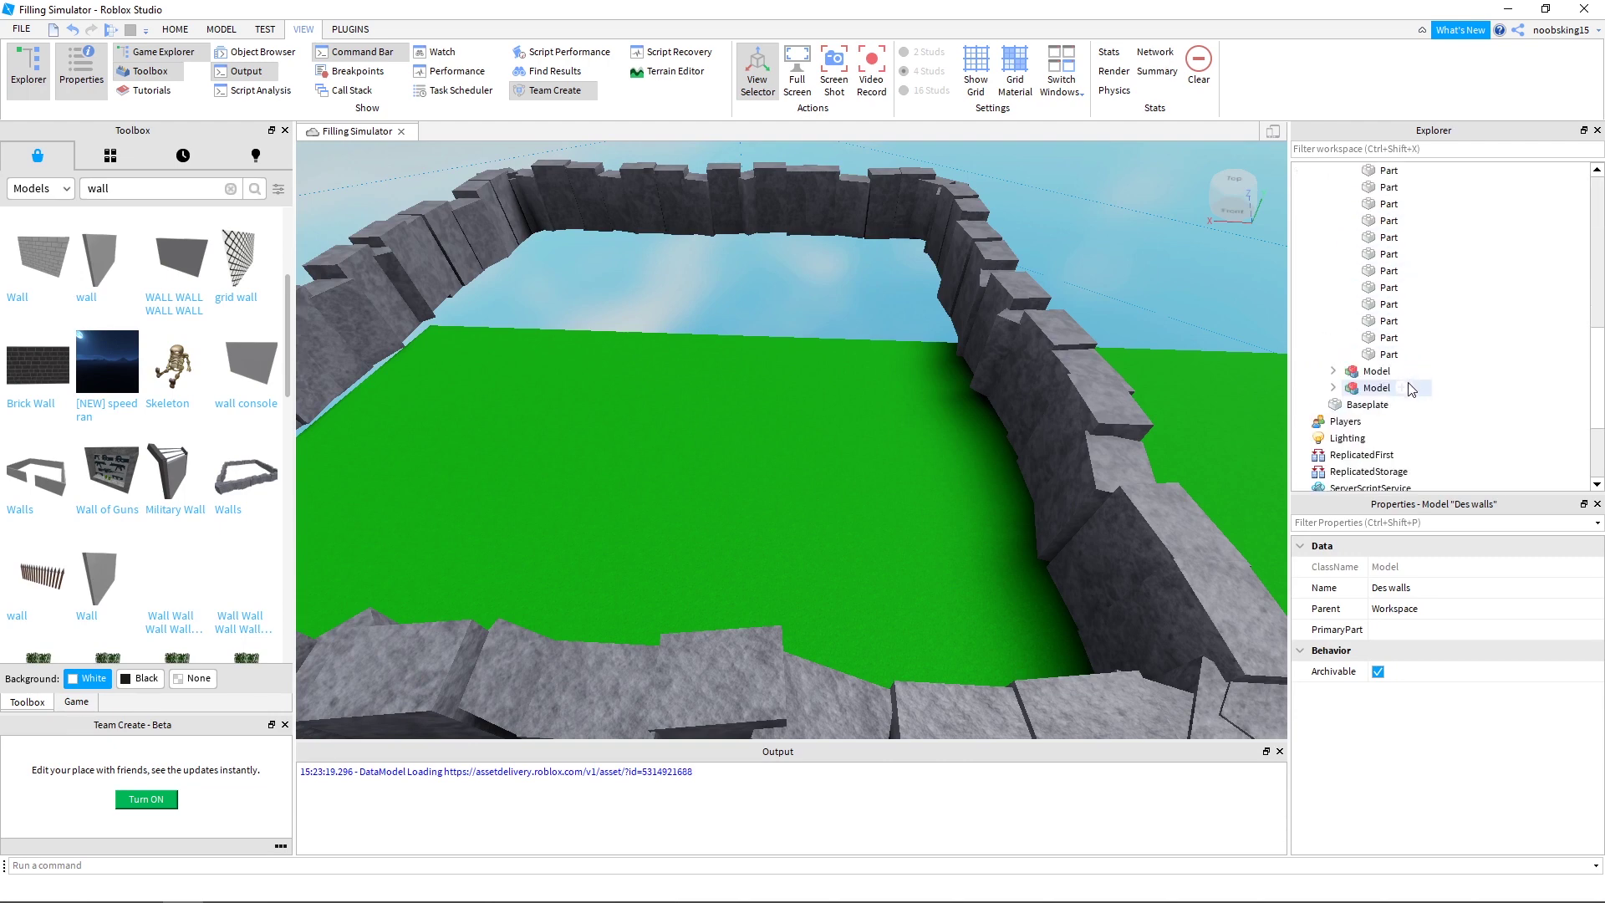
{"action": "left_click", "coordinate": [1334, 371]}
{"action": "scroll", "coordinate": [1421, 380], "scroll_direction": "down", "scroll_amount": 3}
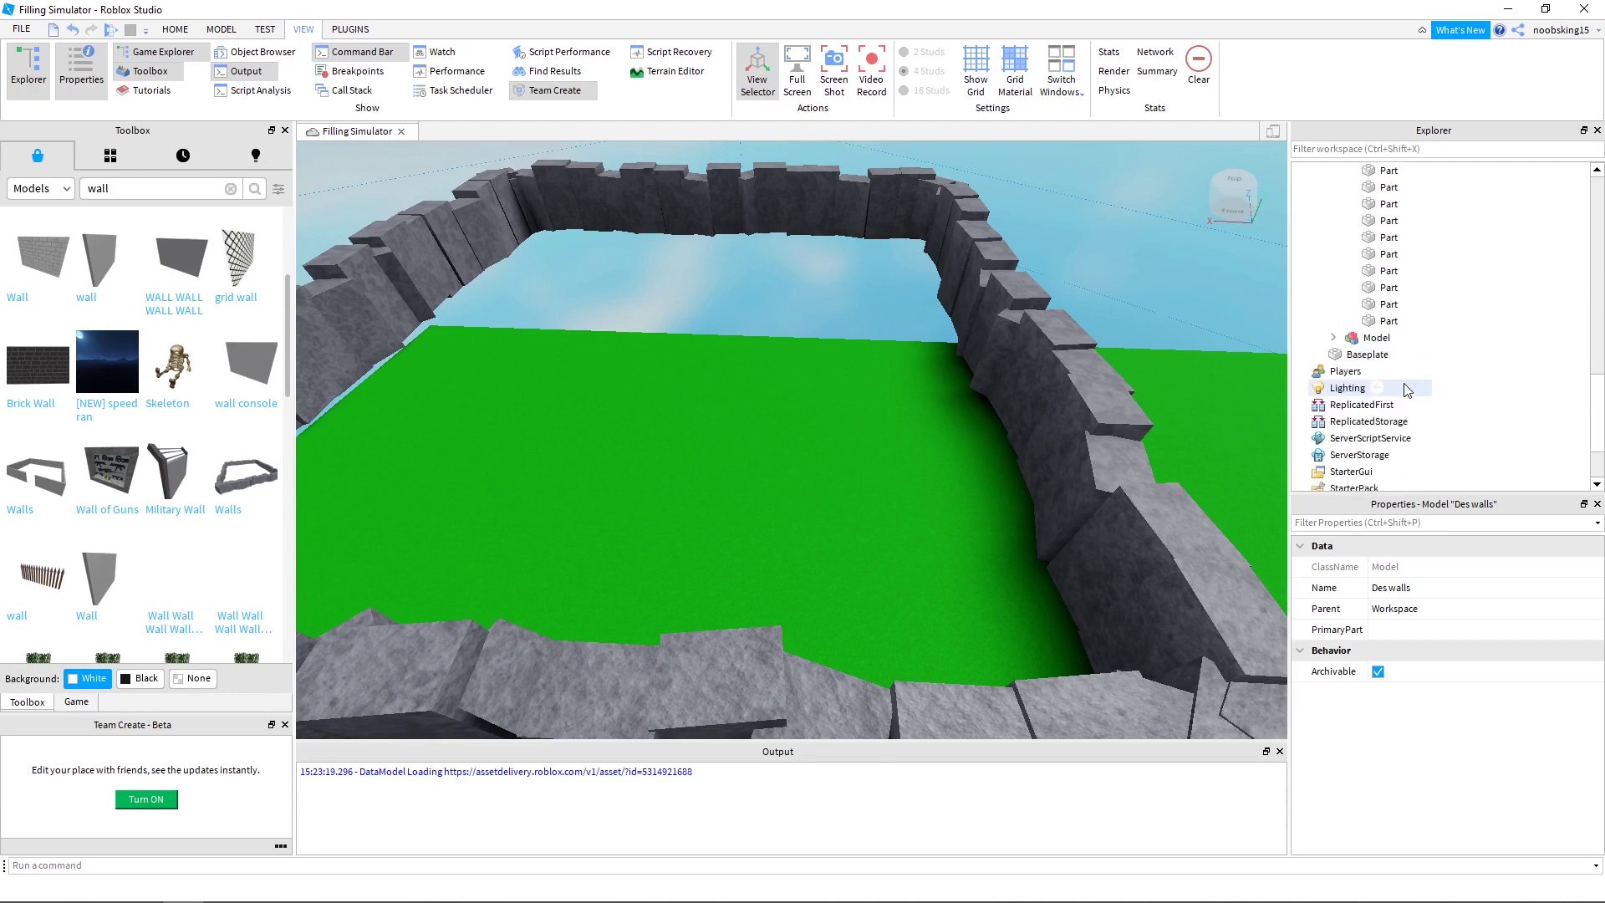
{"action": "left_click", "coordinate": [1334, 339]}
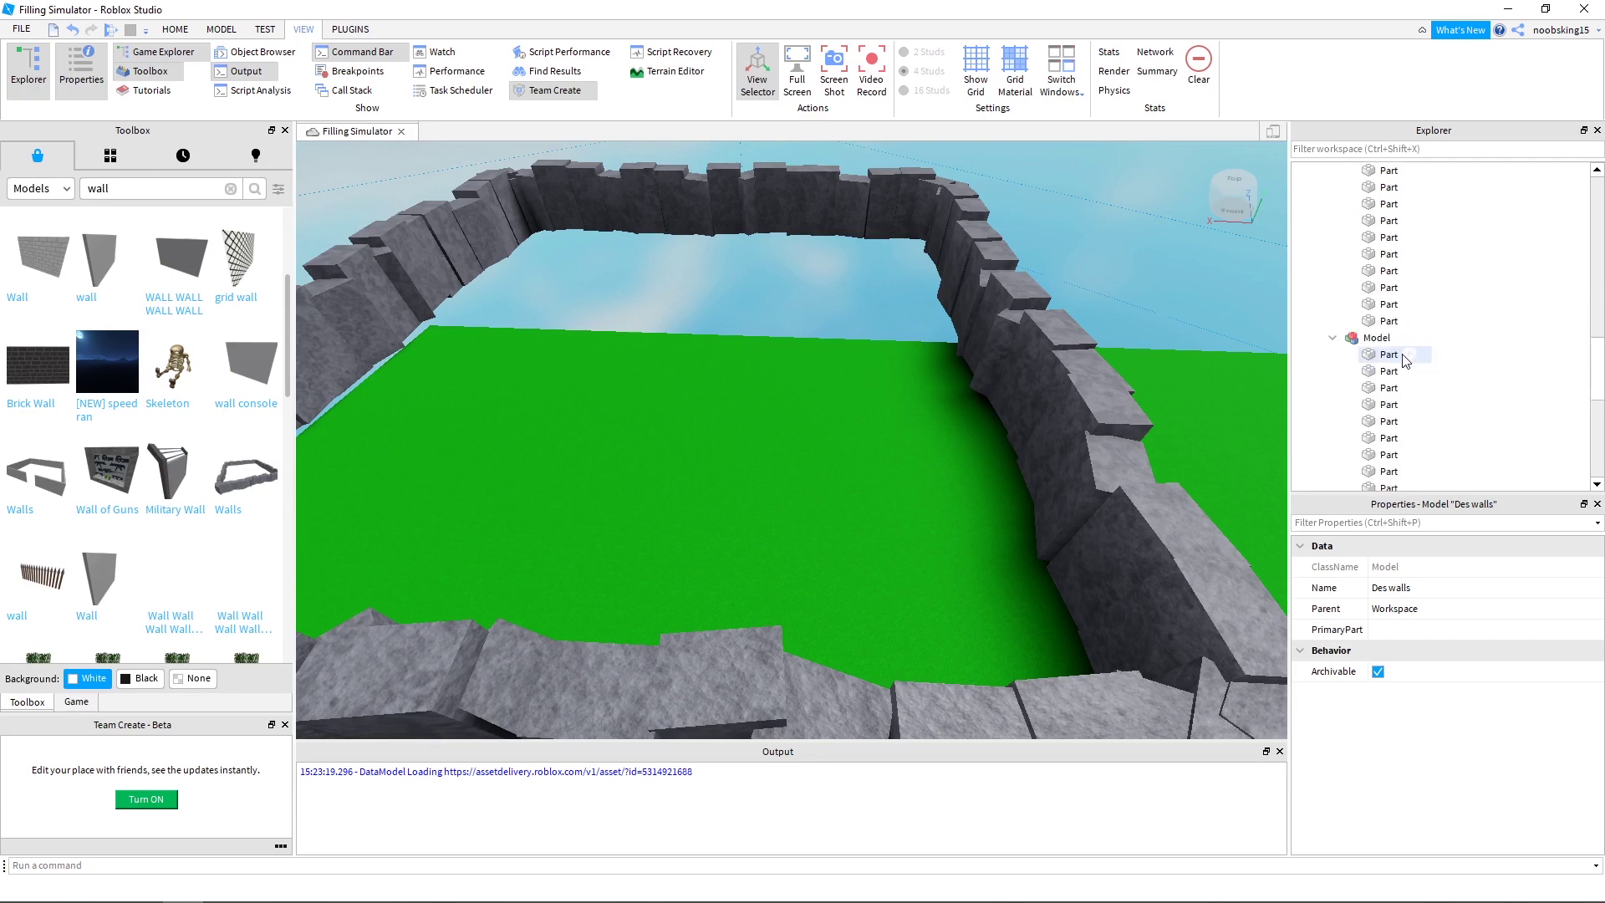
{"action": "scroll", "coordinate": [1404, 360], "scroll_direction": "up", "scroll_amount": 2}
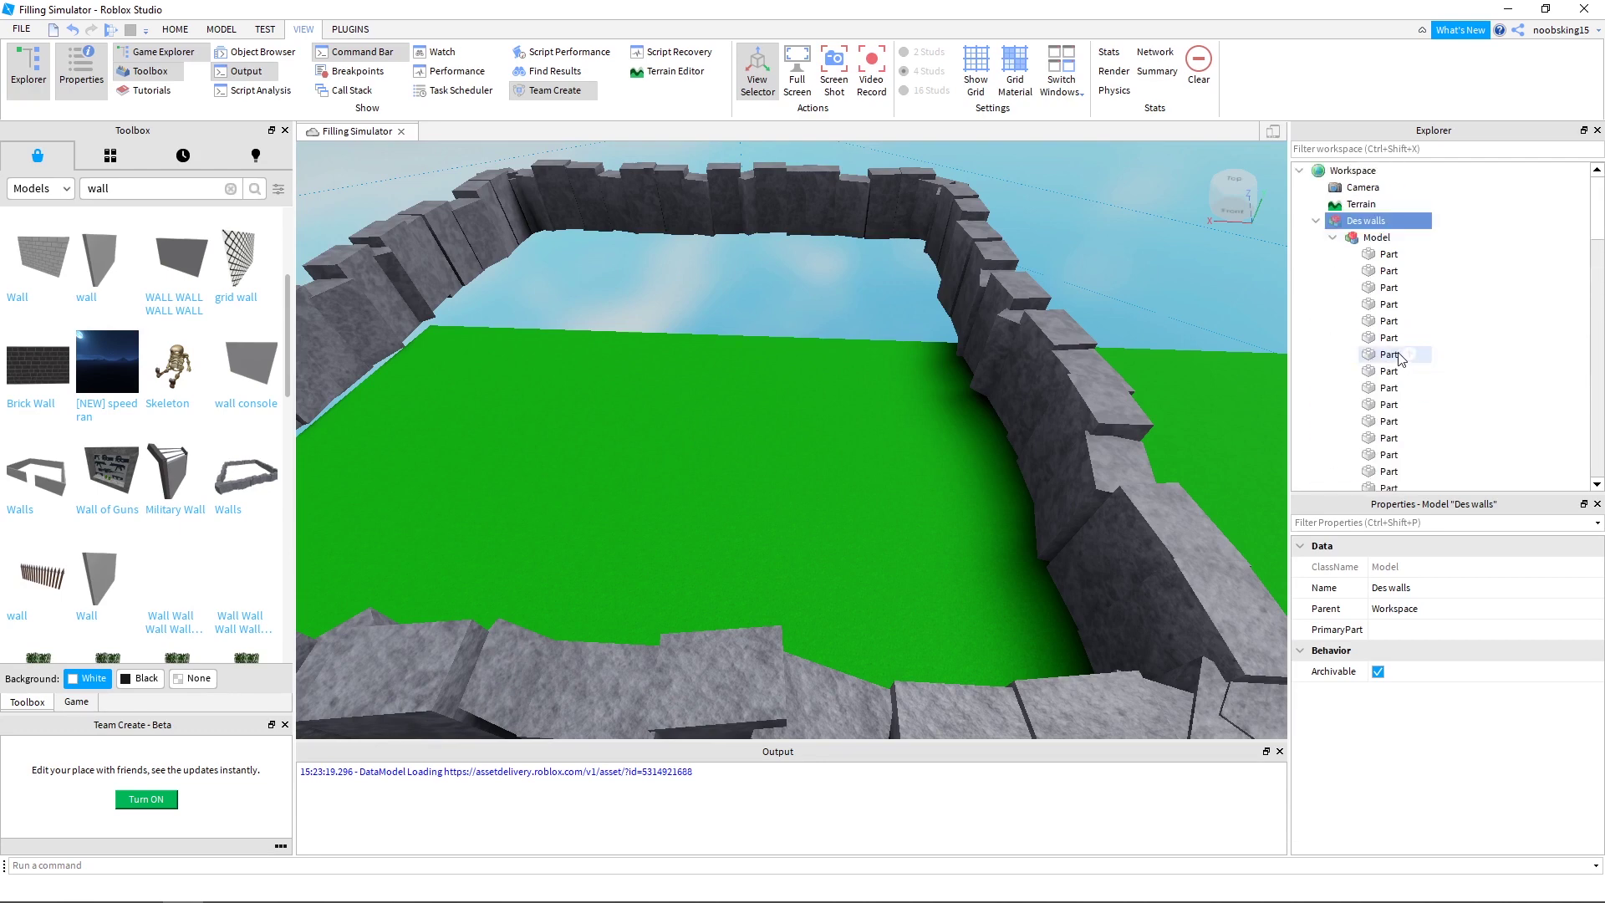
{"action": "left_click", "coordinate": [1318, 221]}
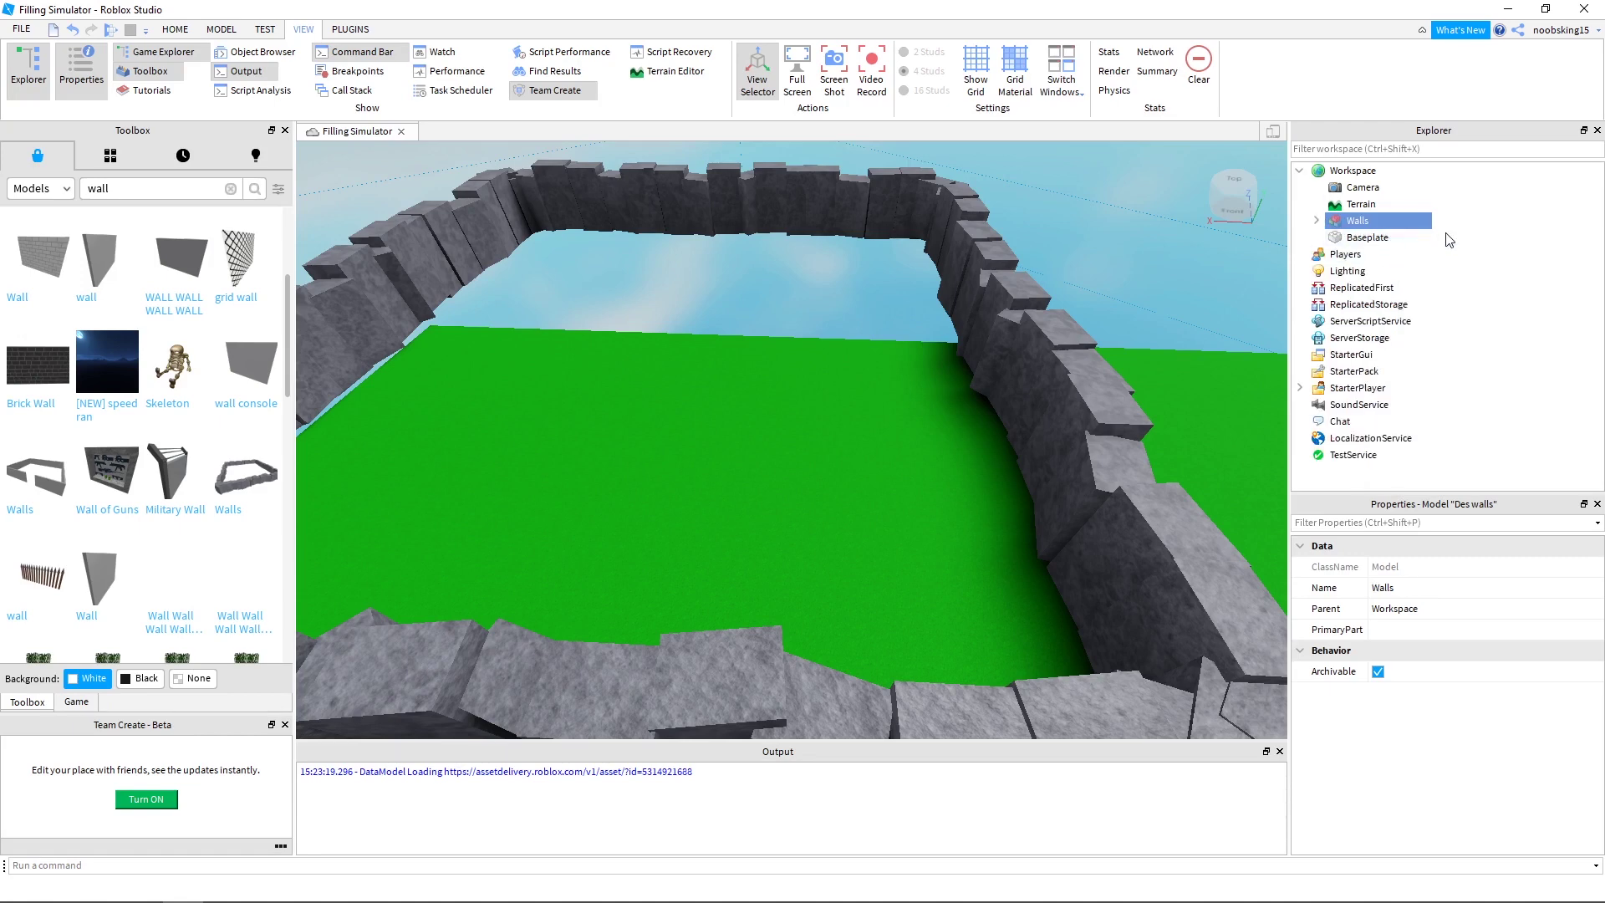
Set the BrickColor of all parts in the first sub-model of Walls to Deep orange
{"action": "left_click", "coordinate": [1317, 221]}
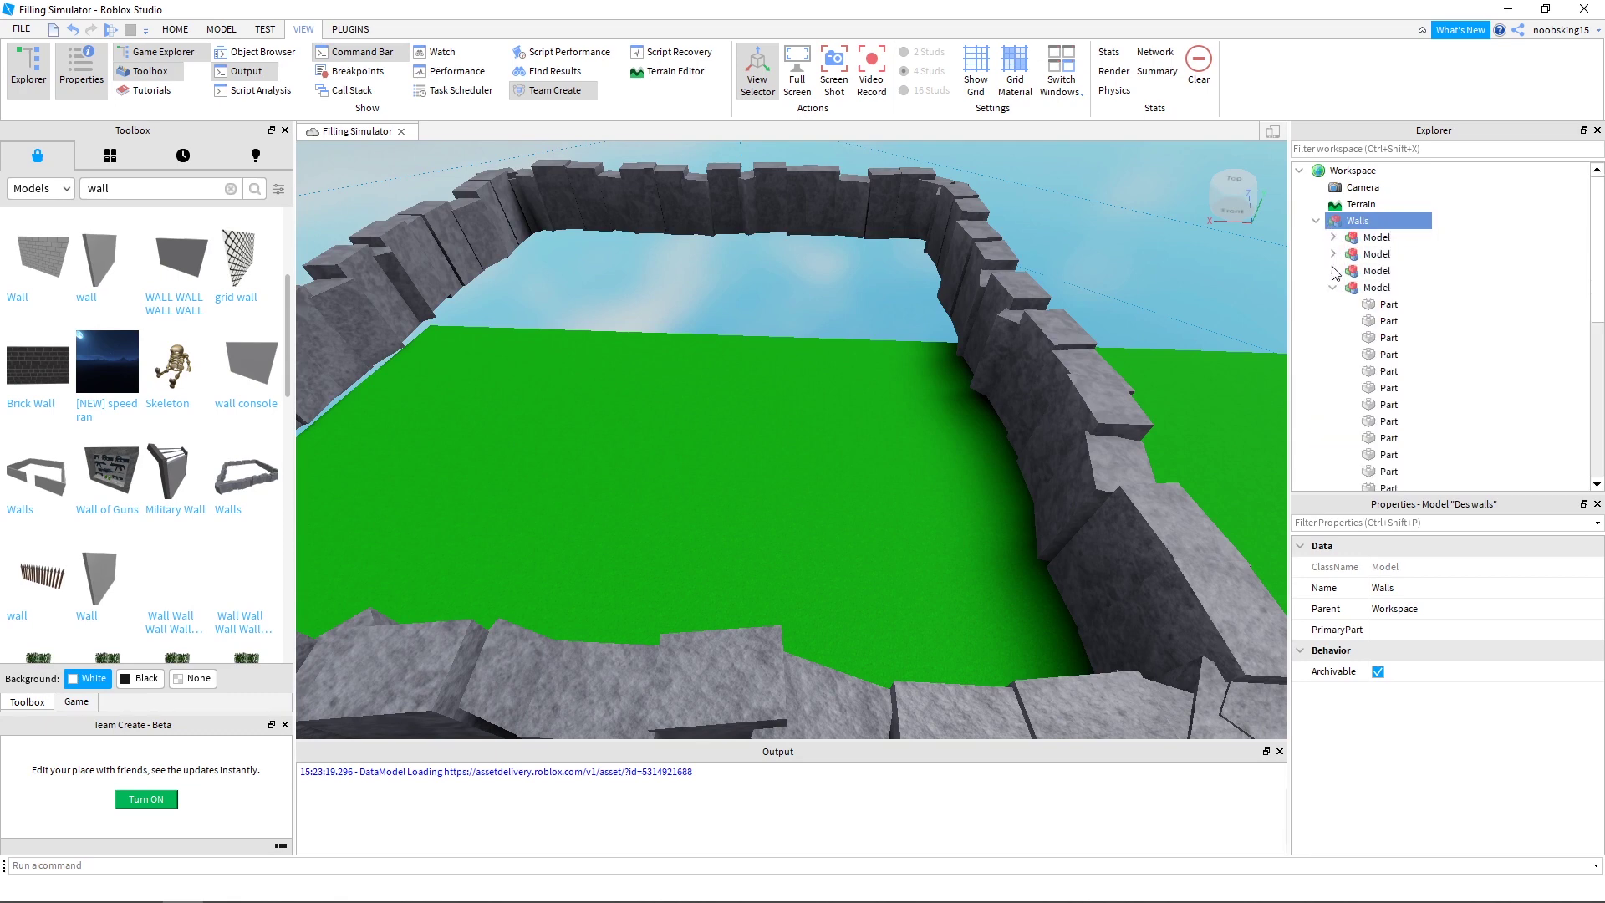
{"action": "left_click", "coordinate": [1333, 288]}
{"action": "left_click", "coordinate": [1333, 238]}
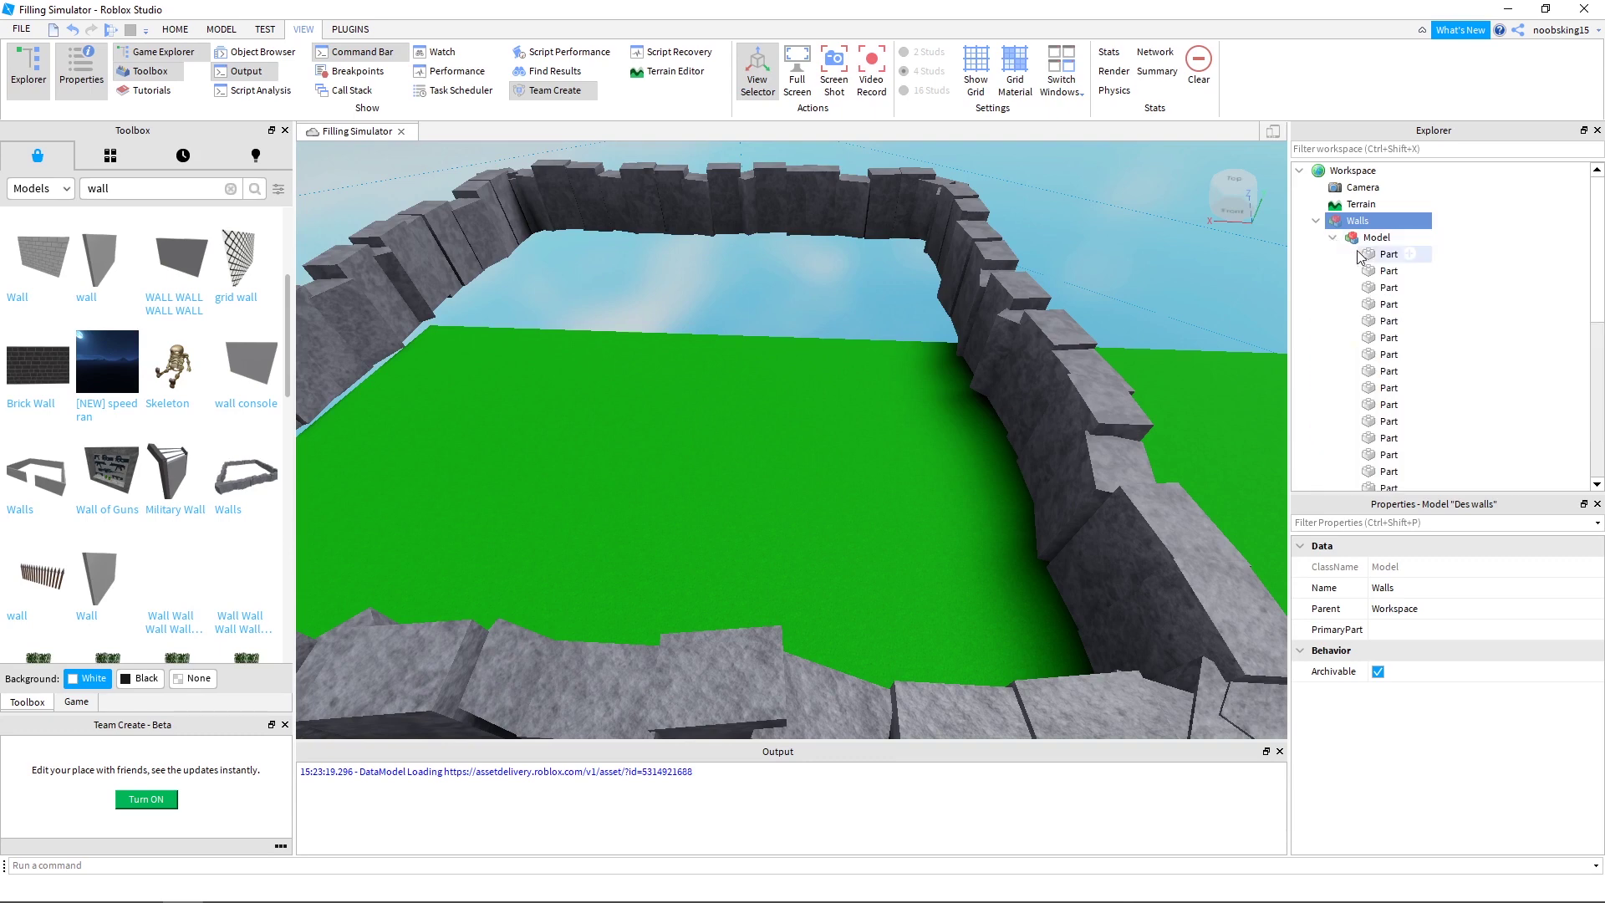
{"action": "left_click", "coordinate": [1383, 254]}
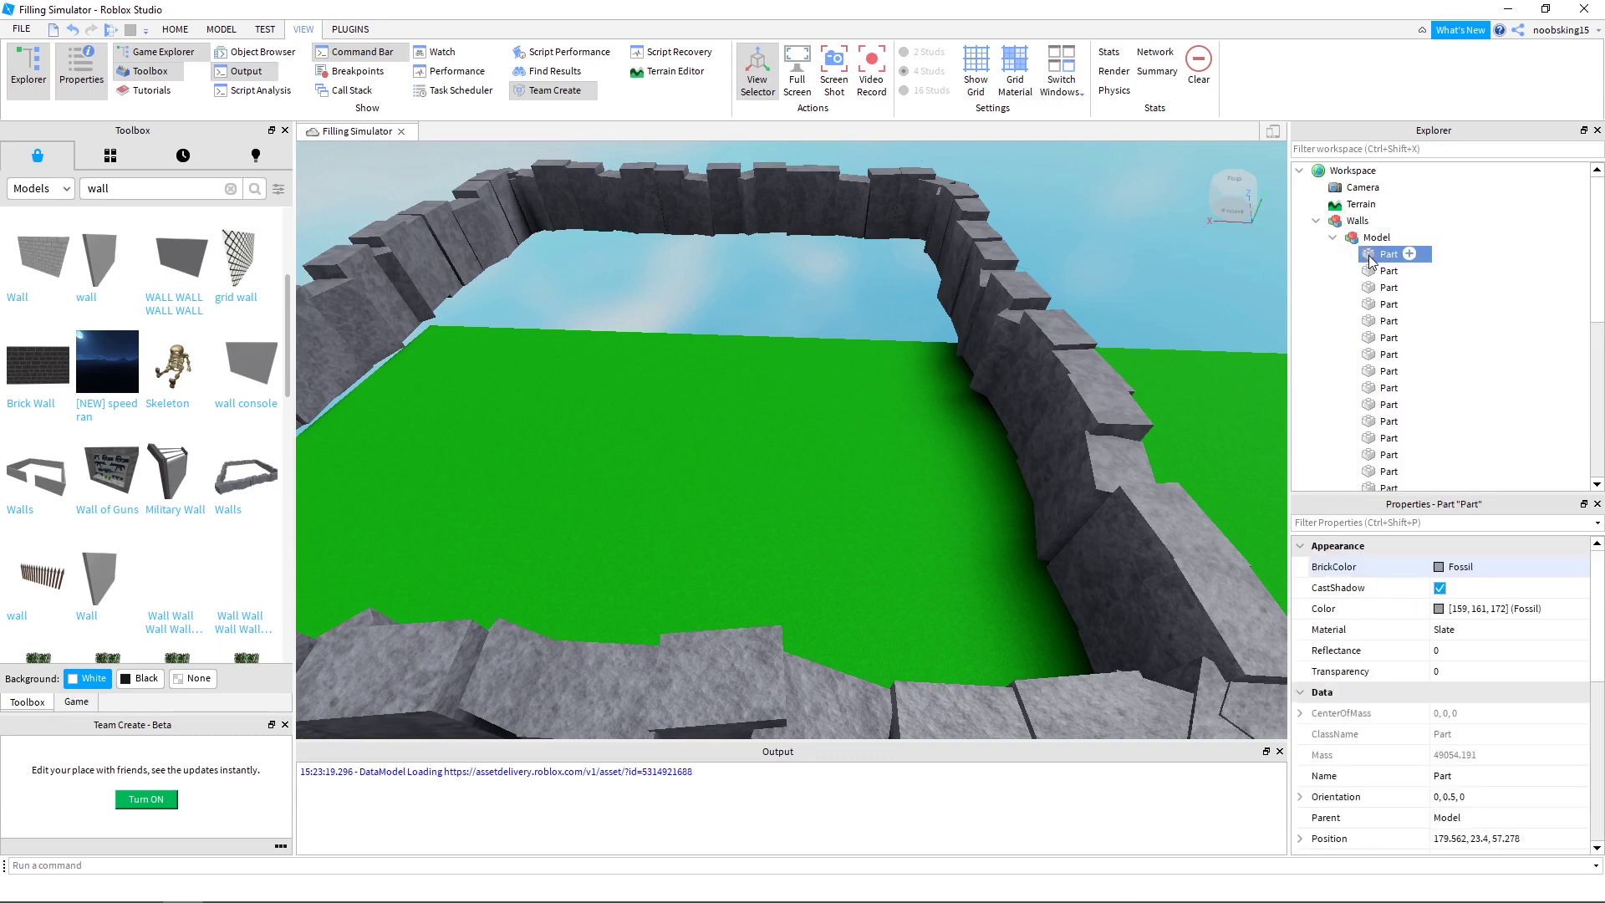
{"action": "scroll", "coordinate": [1416, 366], "scroll_direction": "down", "scroll_amount": 5}
{"action": "left_click", "coordinate": [1385, 388], "text": "shift"}
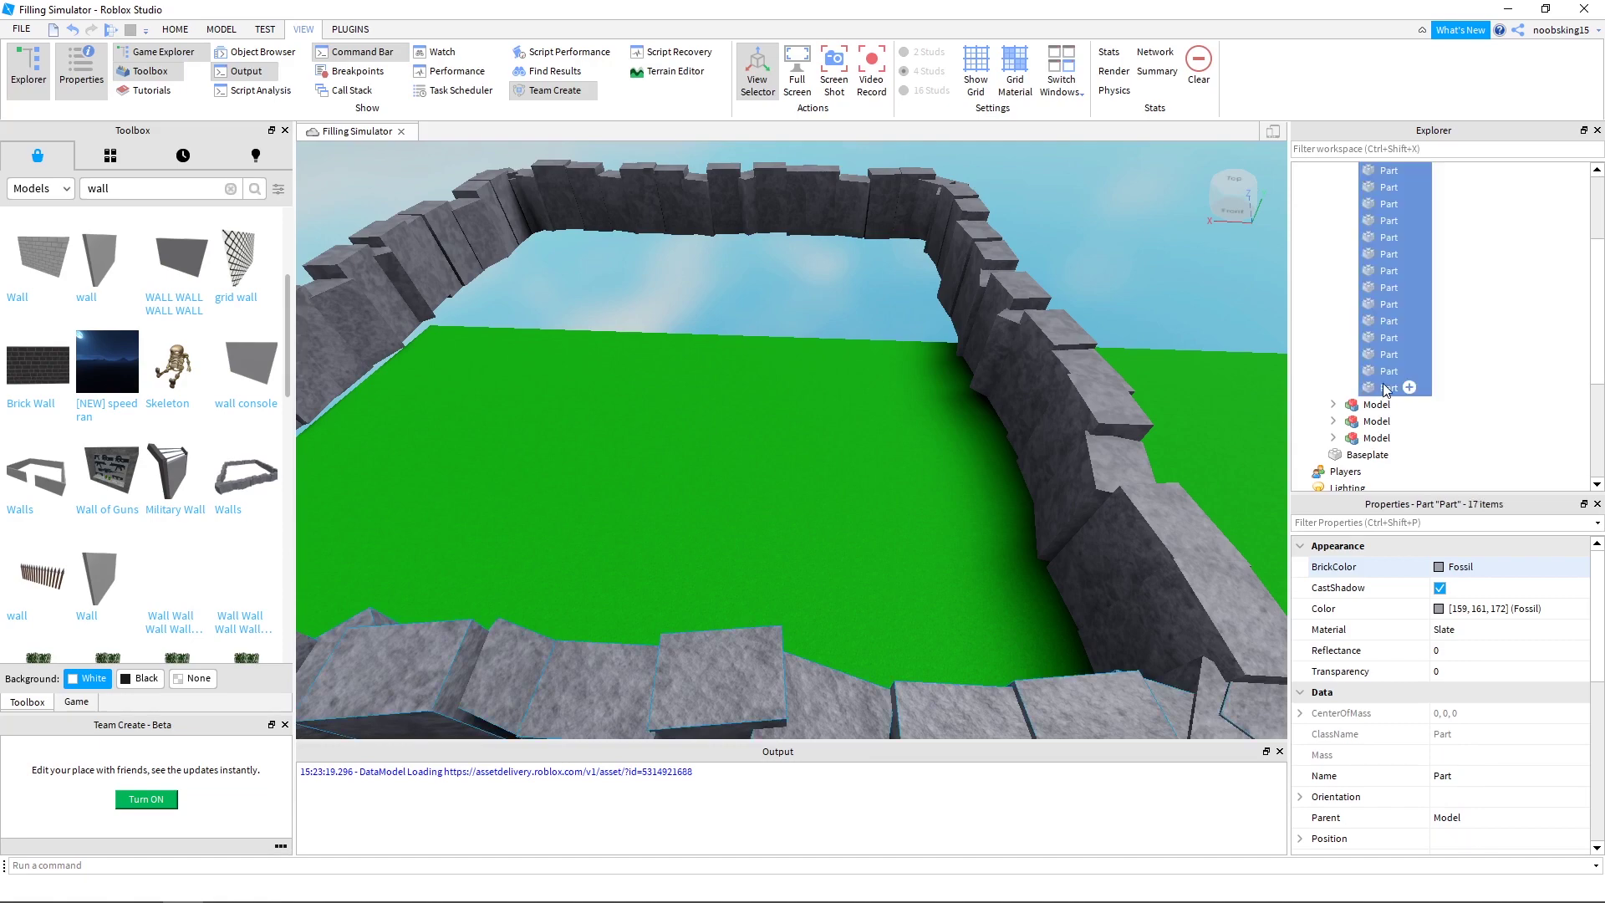
{"action": "left_click", "coordinate": [1472, 571]}
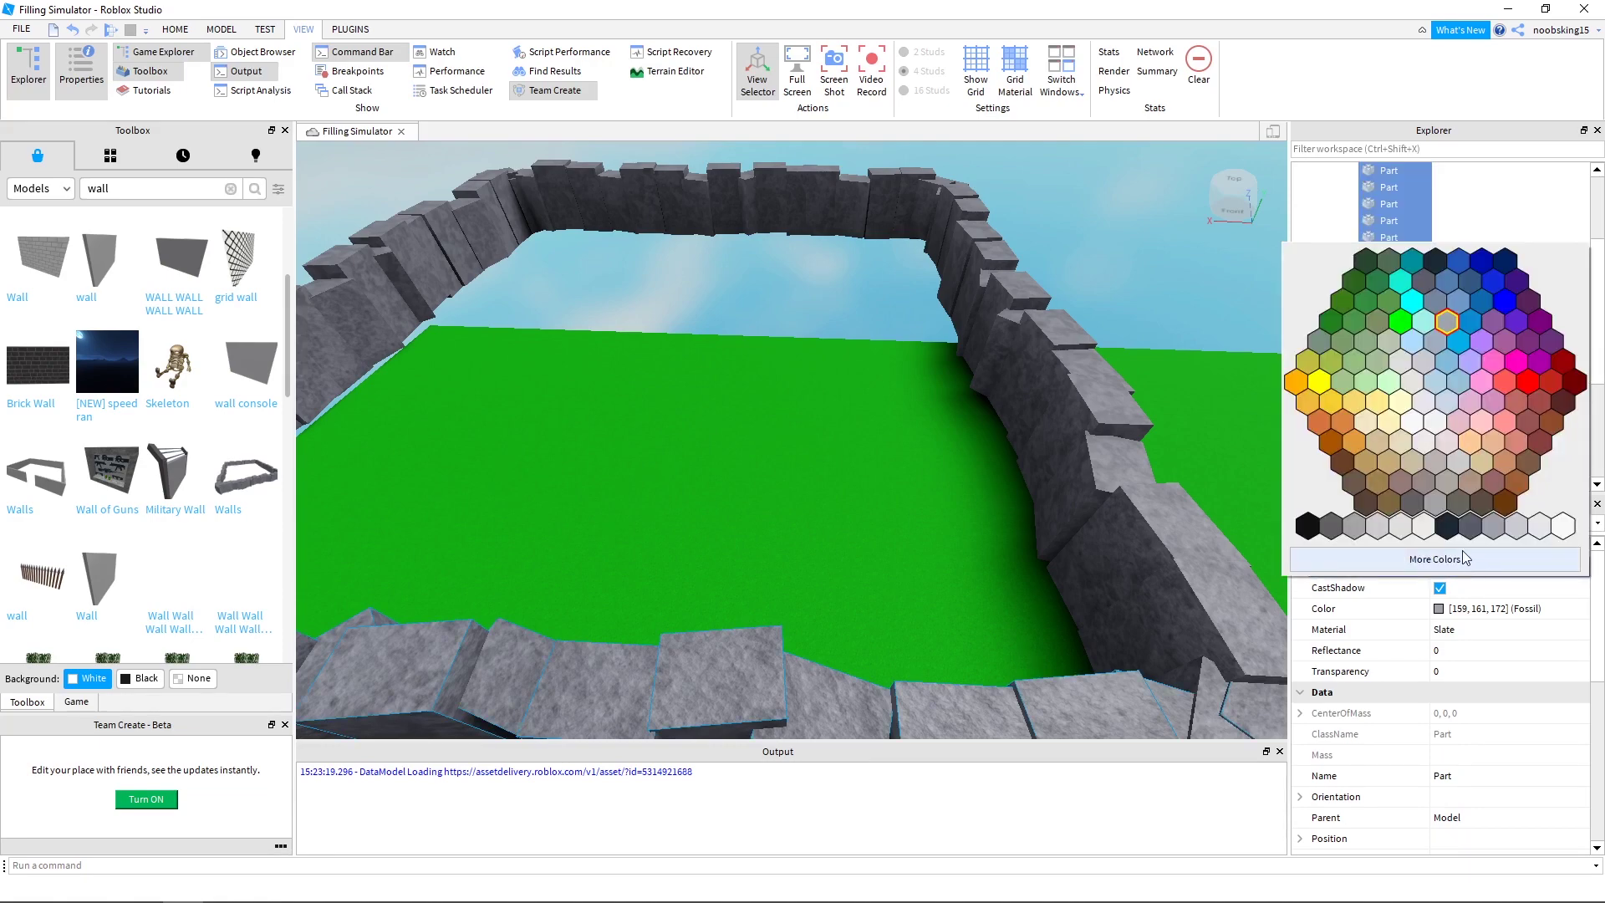
{"action": "left_click", "coordinate": [1297, 383]}
{"action": "right_click_drag", "start_coordinate": [1007, 410], "coordinate": [913, 347]}
{"action": "key", "text": "w"}
{"action": "left_click", "coordinate": [913, 346]}
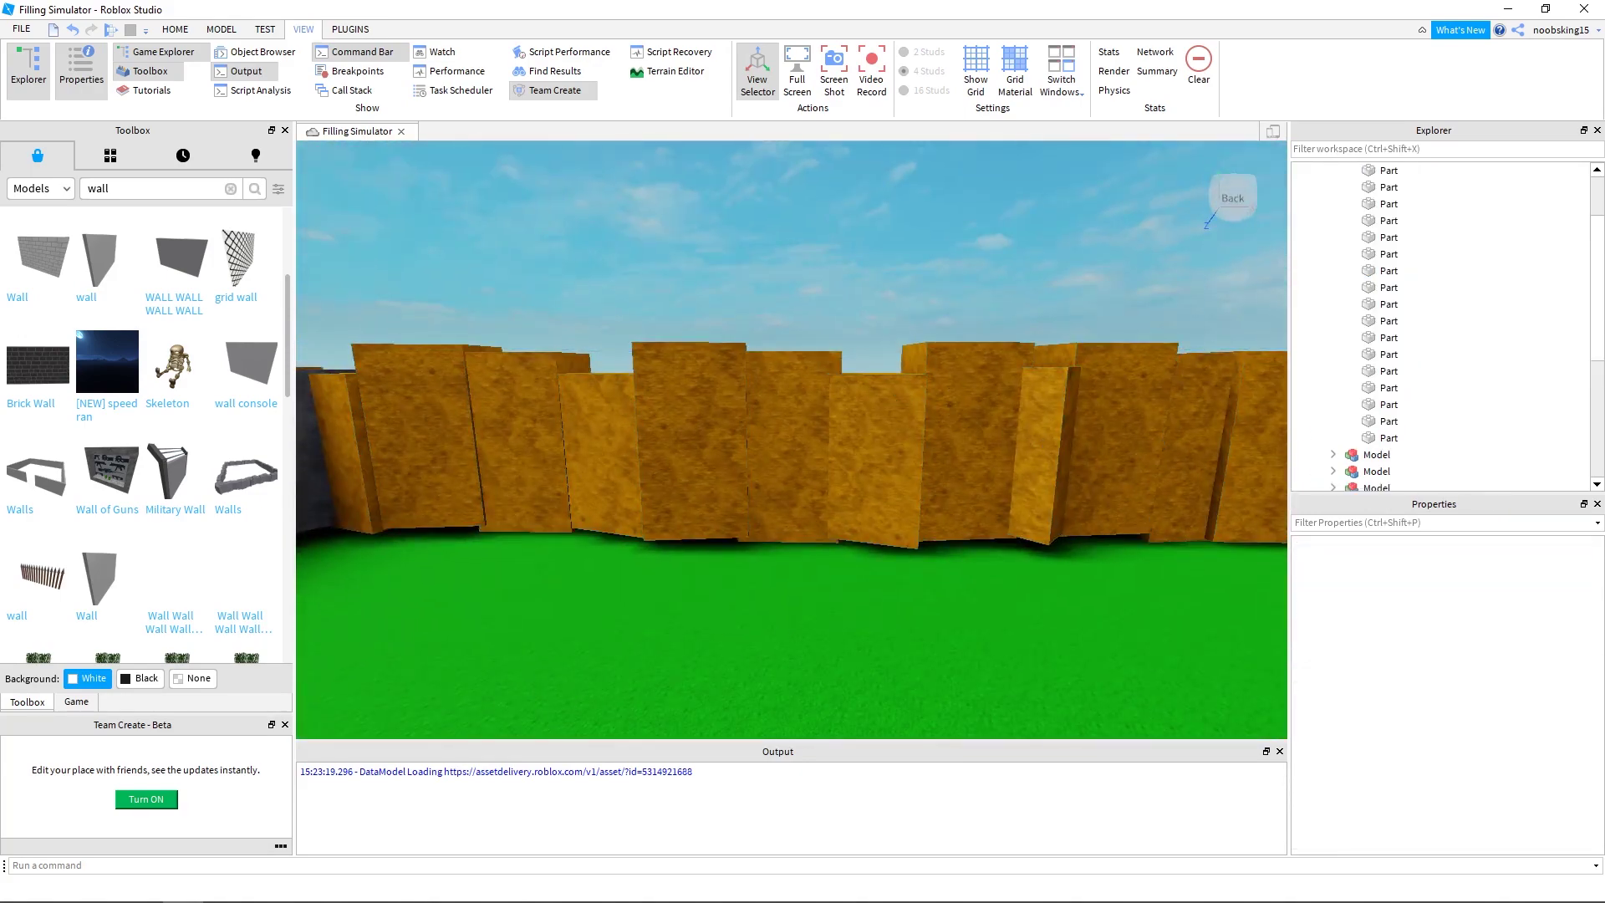
Turn off CastShadow and set the Material to Plastic for all parts of the first sub-model in Walls
{"action": "mouse_move", "coordinate": [1603, 330]}
{"action": "left_mouse_down"}
{"action": "mouse_move", "coordinate": [1040, 379]}
{"action": "mouse_move", "coordinate": [1604, 335]}
{"action": "left_mouse_up"}
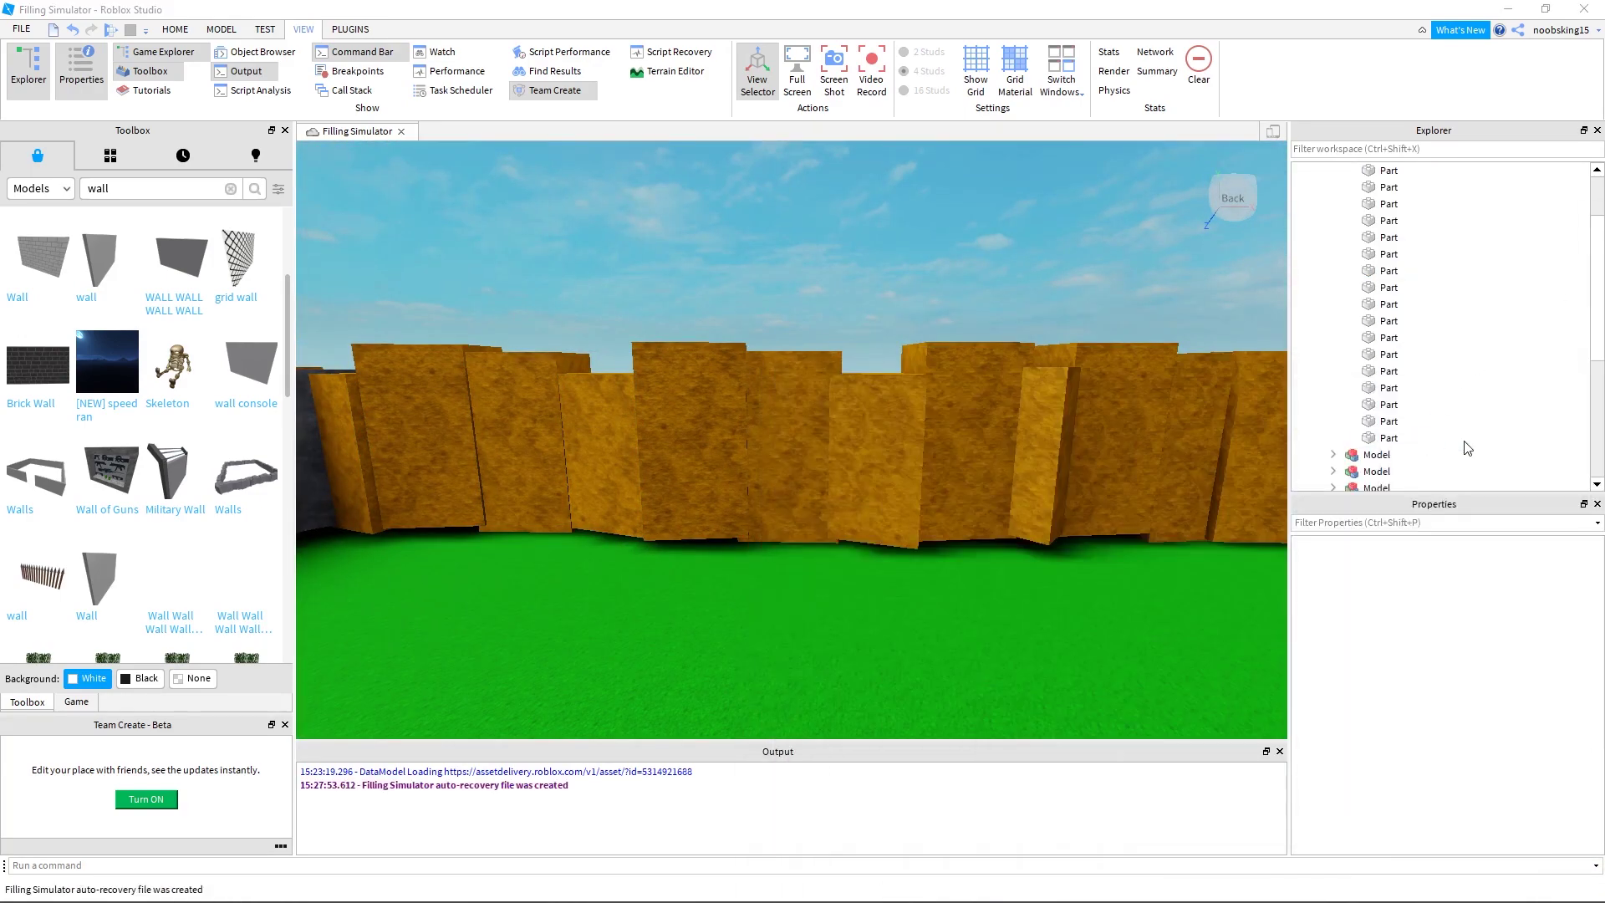
{"action": "left_click", "coordinate": [1390, 440]}
{"action": "scroll", "coordinate": [1391, 422], "scroll_direction": "up", "scroll_amount": 2}
{"action": "left_click", "coordinate": [1391, 258], "text": "shift"}
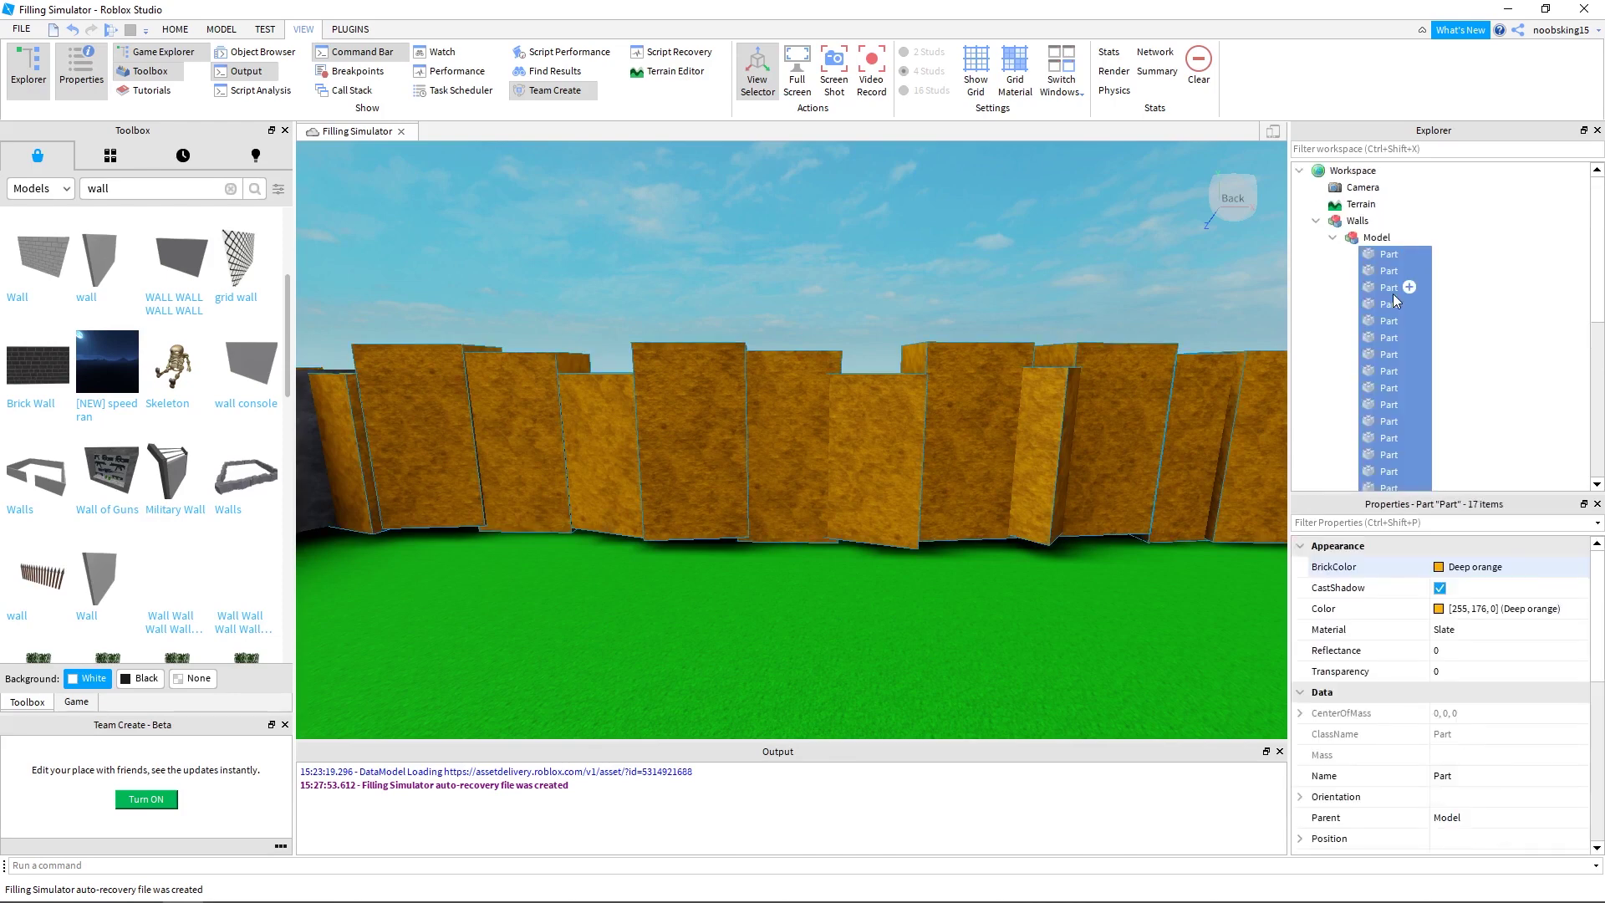
{"action": "left_click", "coordinate": [1439, 588]}
{"action": "left_click", "coordinate": [1512, 630]}
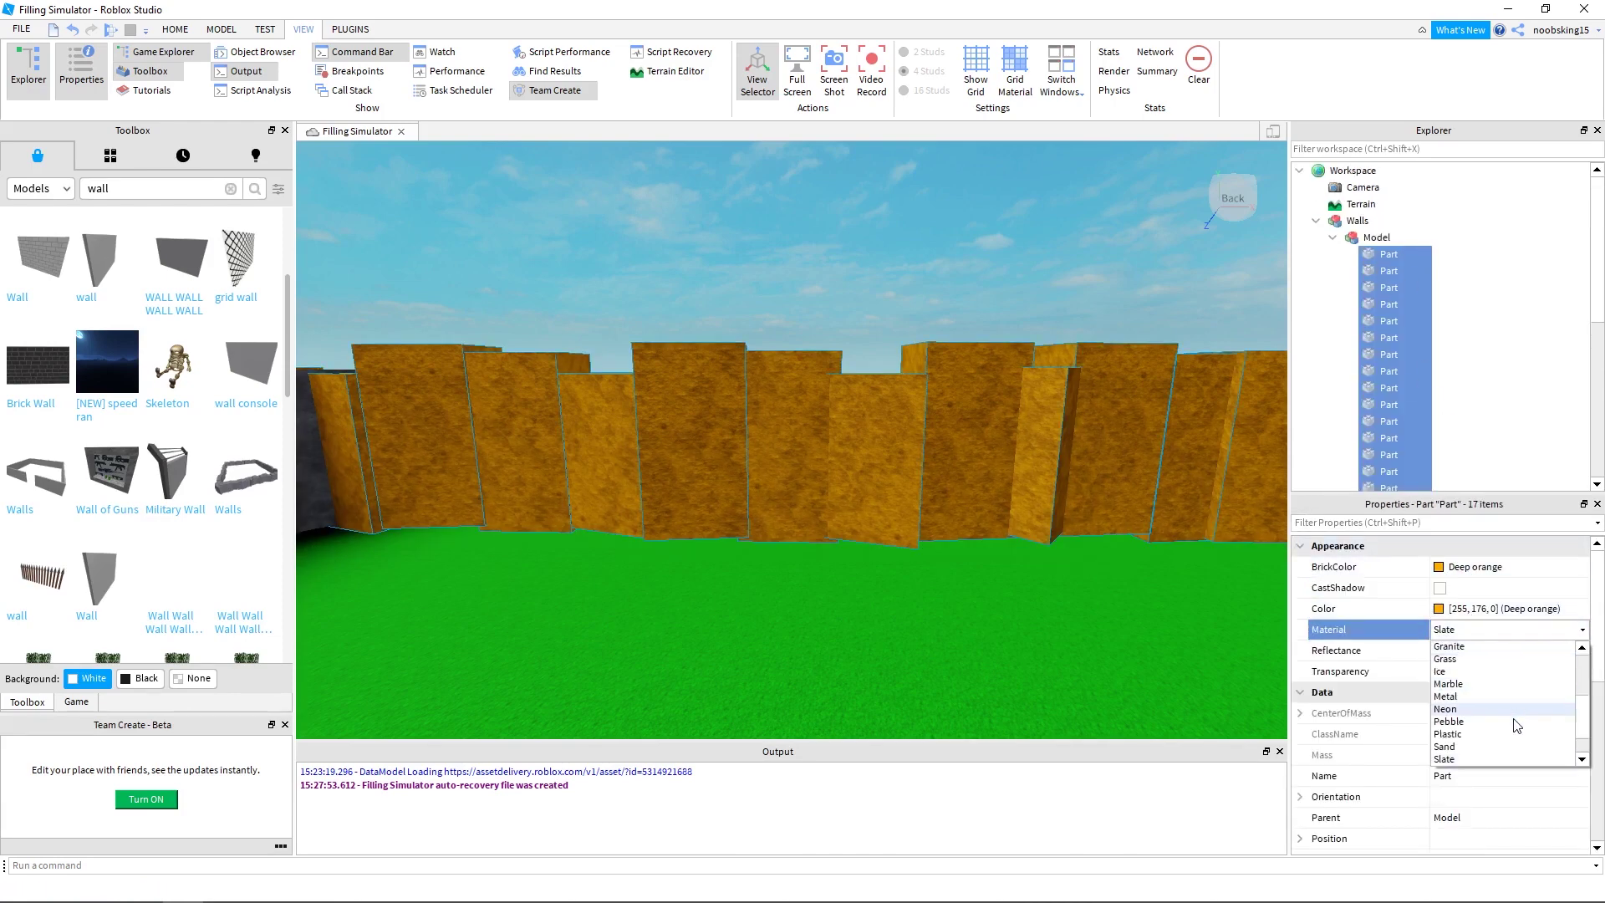
{"action": "left_click", "coordinate": [1515, 733]}
Try the Concrete, Fabric and Metal materials on the first wall's parts and return them to Plastic
{"action": "left_click", "coordinate": [1496, 629]}
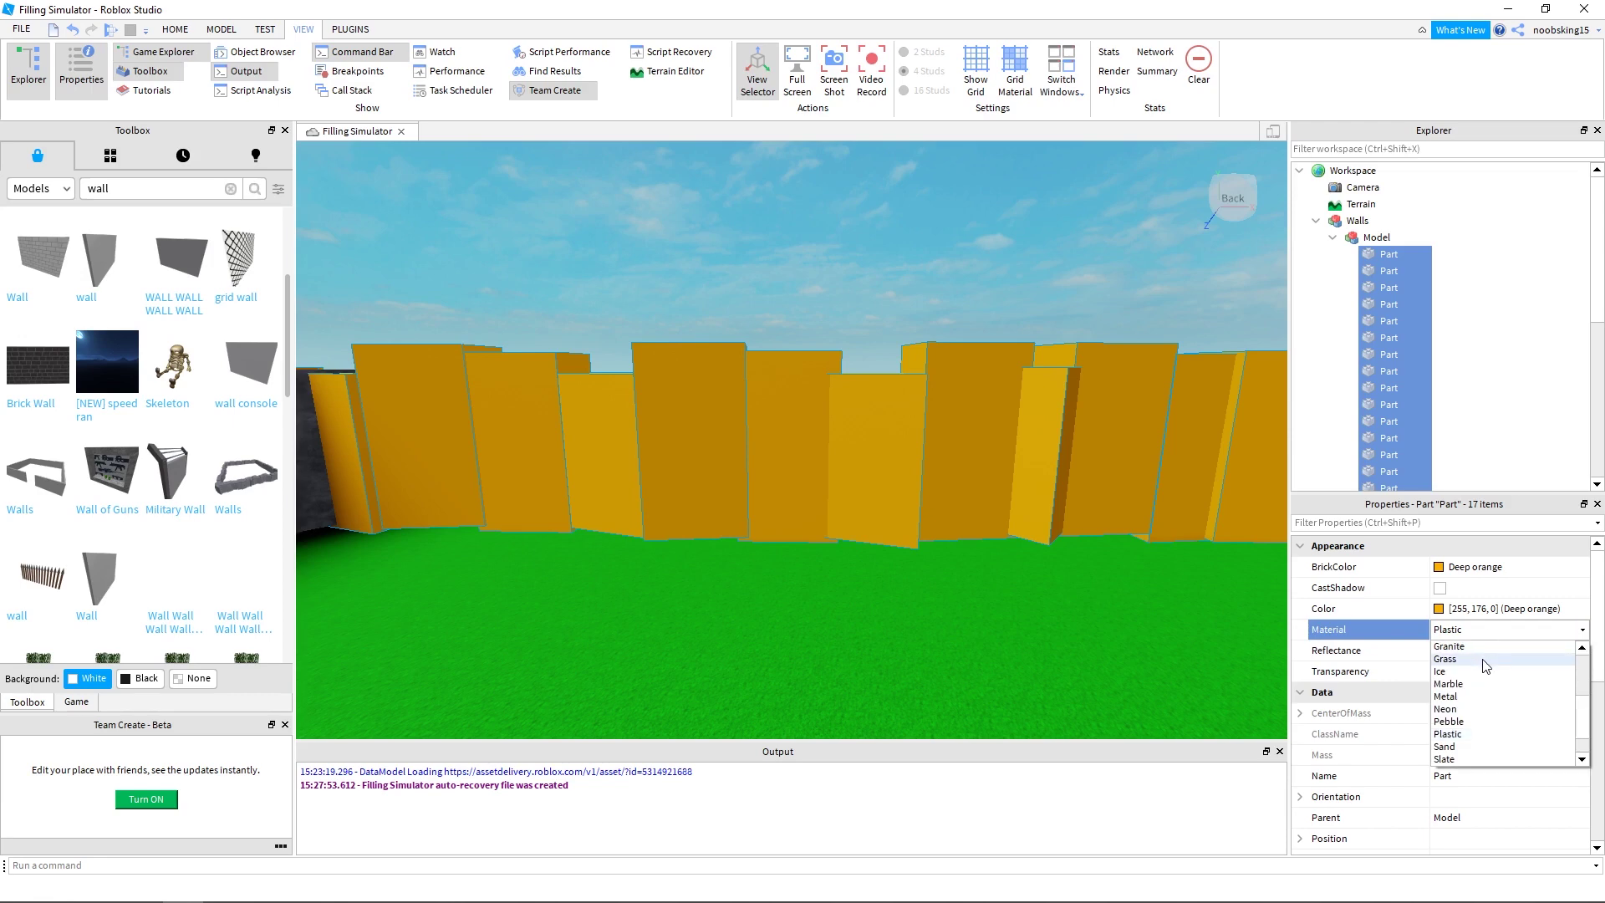
{"action": "left_click", "coordinate": [1492, 643]}
{"action": "left_click", "coordinate": [1486, 631]}
{"action": "scroll", "coordinate": [1498, 669], "scroll_direction": "up", "scroll_amount": 2}
{"action": "left_click", "coordinate": [1502, 673]}
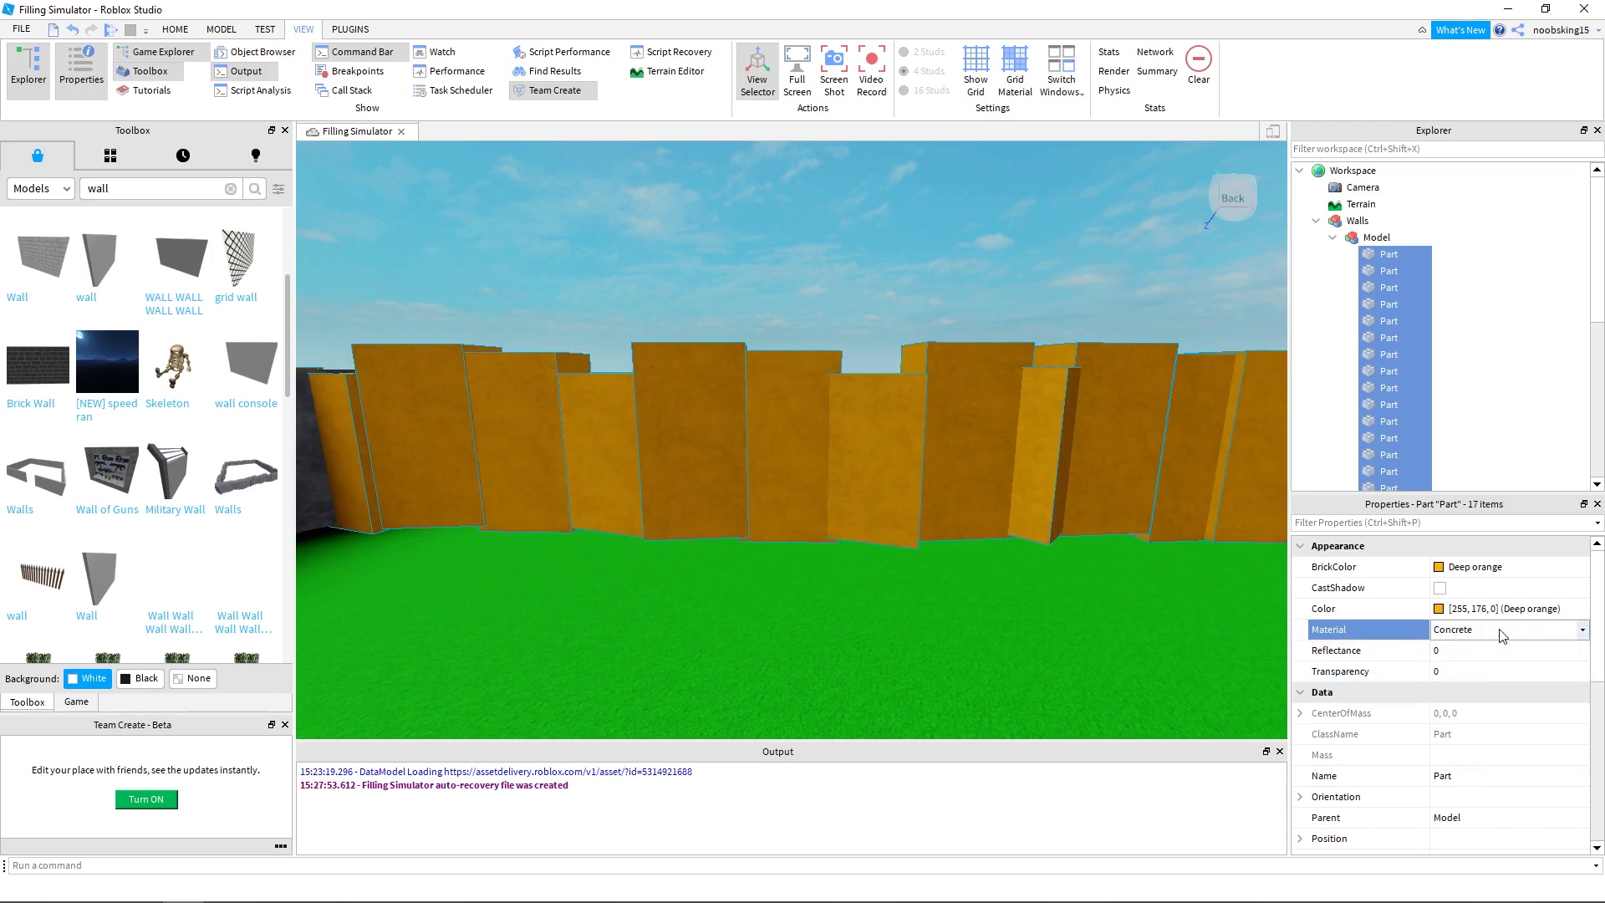
{"action": "left_click", "coordinate": [1504, 629]}
{"action": "left_click", "coordinate": [1496, 683]}
{"action": "left_click", "coordinate": [1504, 629]}
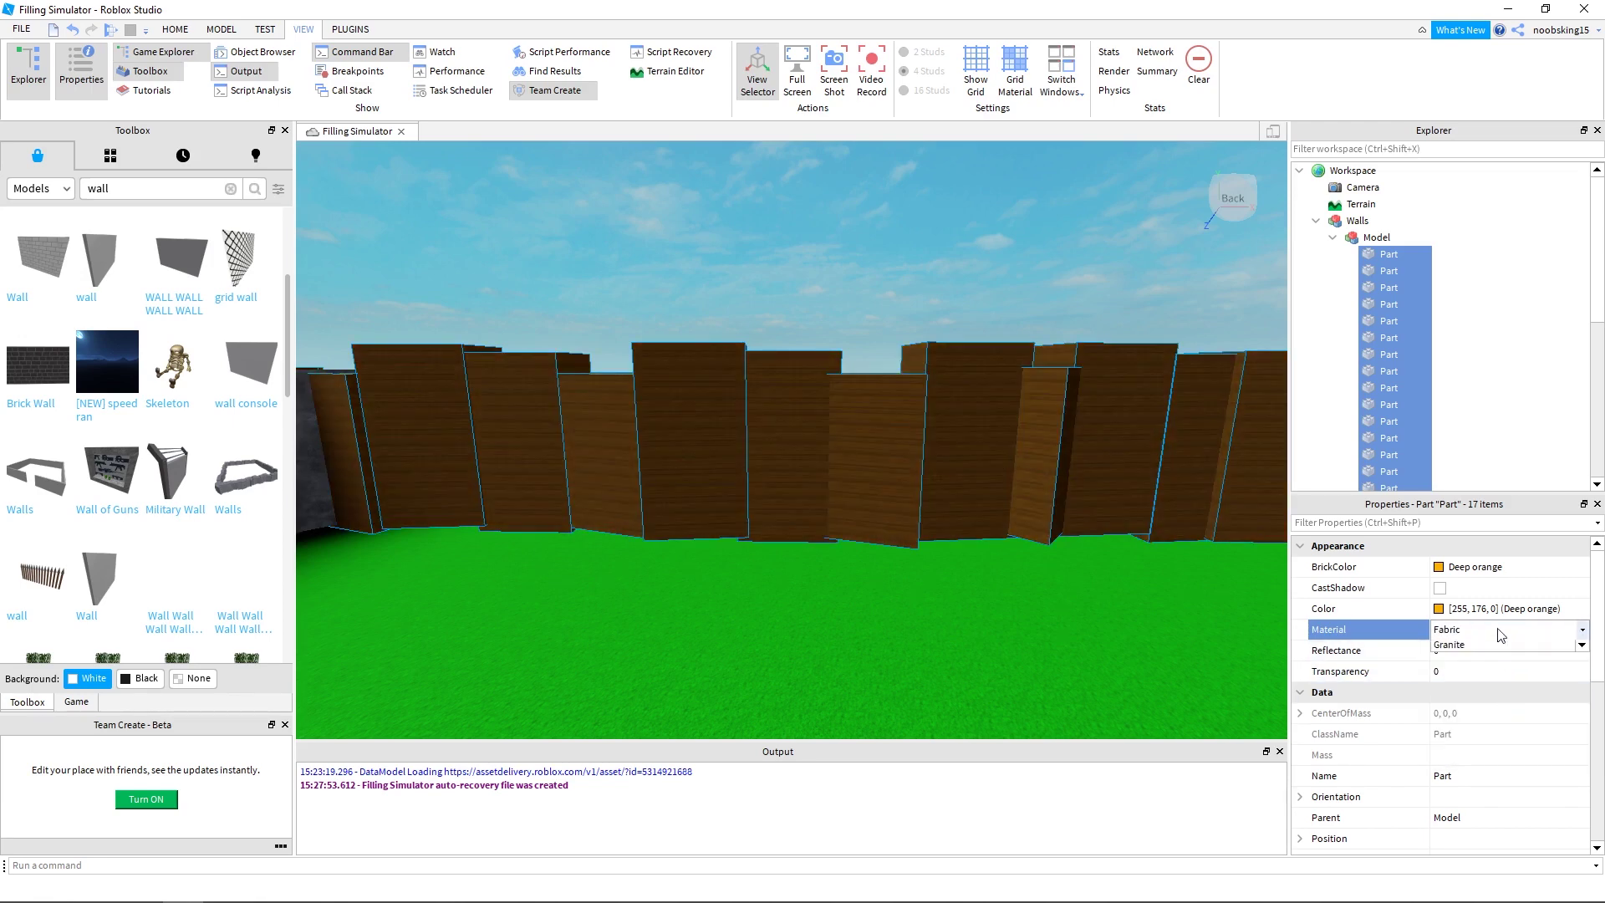
{"action": "scroll", "coordinate": [1507, 707], "scroll_direction": "down", "scroll_amount": 3}
{"action": "left_click", "coordinate": [1509, 708]}
{"action": "left_click", "coordinate": [1504, 629]}
{"action": "left_click", "coordinate": [1504, 666]}
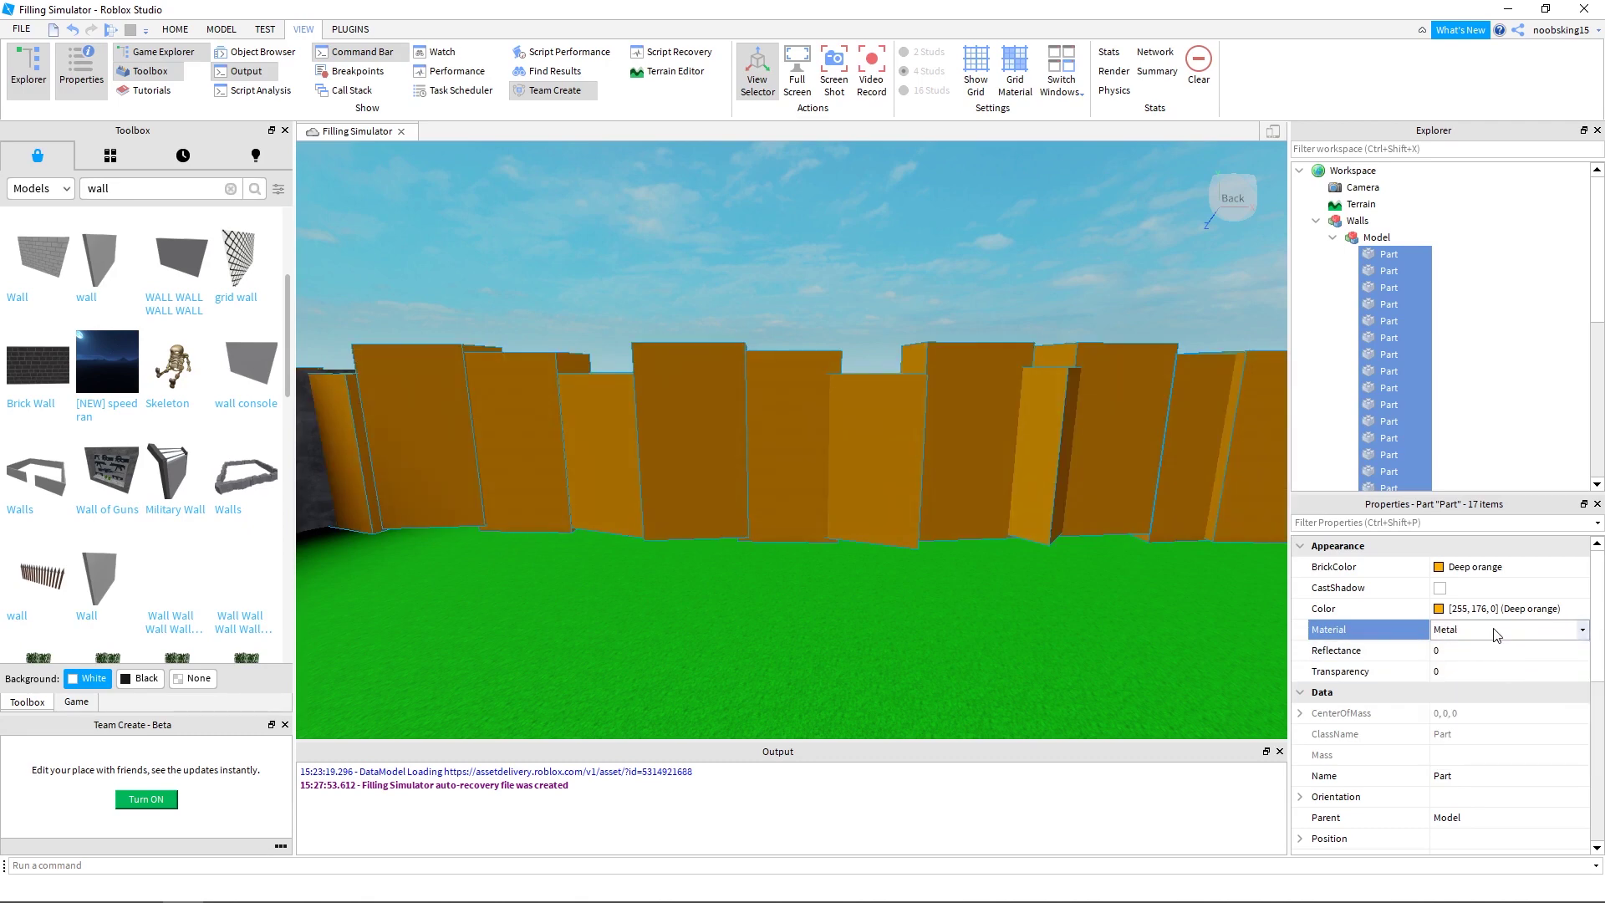
{"action": "left_click", "coordinate": [1495, 633]}
{"action": "left_click", "coordinate": [1502, 726]}
{"action": "left_click", "coordinate": [1582, 629]}
{"action": "left_click", "coordinate": [1497, 683]}
{"action": "left_click", "coordinate": [1015, 330]}
Set the BrickColor to Deep orange and the Material to Plastic for all parts of the second sub-model in Walls
{"action": "right_click_drag", "start_coordinate": [1015, 334], "coordinate": [1112, 354]}
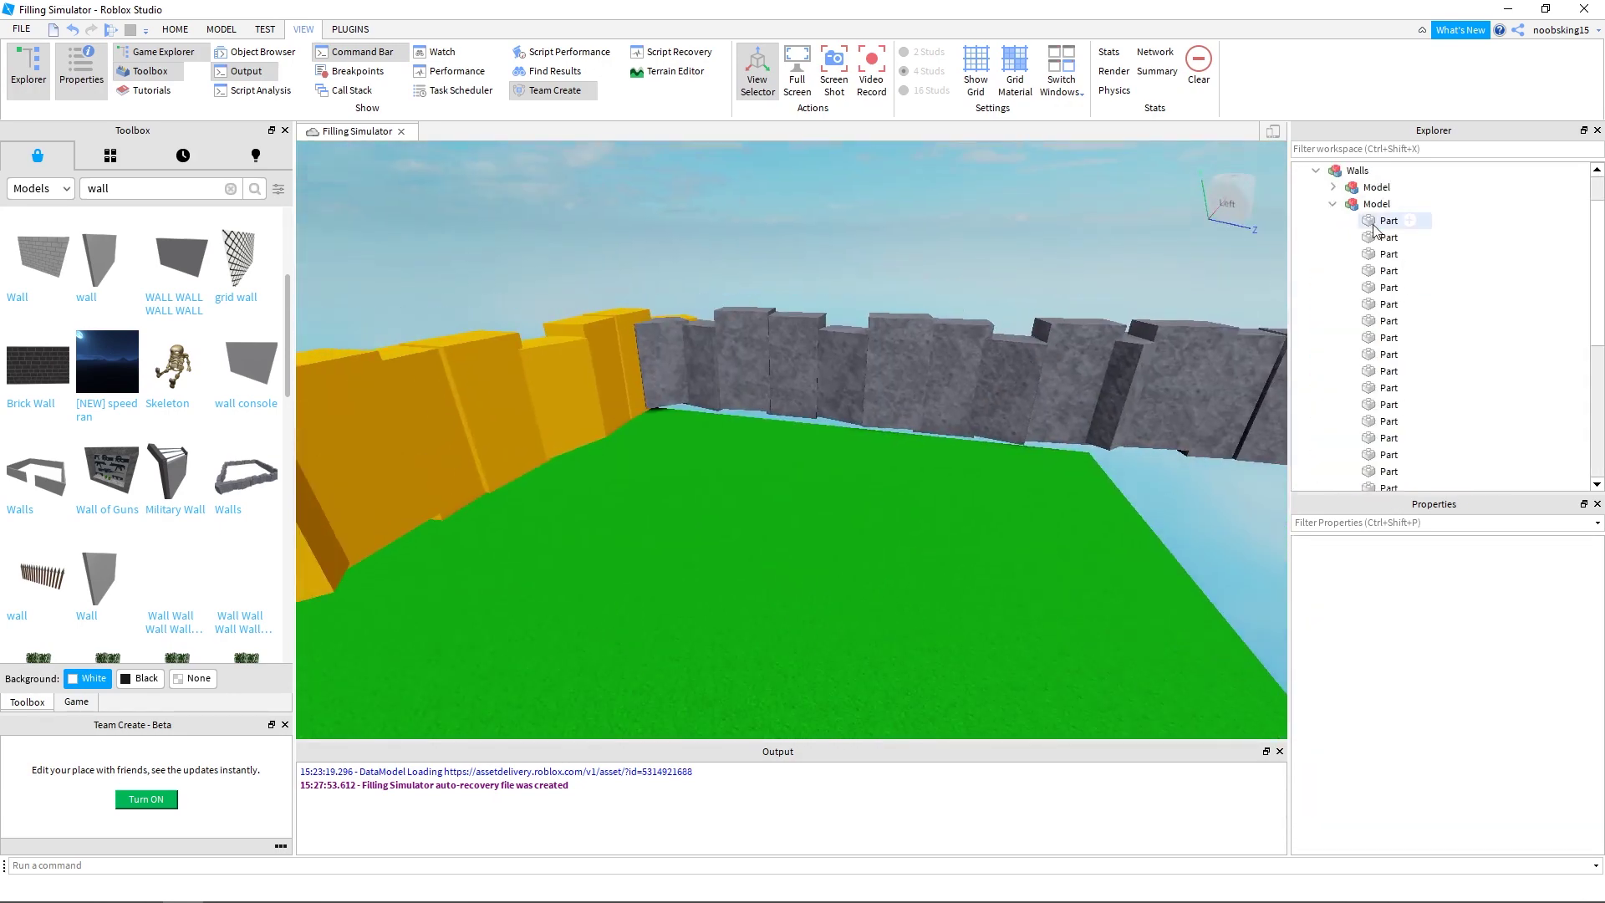
{"action": "left_click", "coordinate": [1332, 187]}
{"action": "left_click", "coordinate": [1332, 204]}
{"action": "left_click", "coordinate": [1386, 221]}
{"action": "scroll", "coordinate": [1387, 334], "scroll_direction": "down", "scroll_amount": 1}
{"action": "left_click", "coordinate": [1387, 423], "text": "shift"}
{"action": "left_click", "coordinate": [1454, 566]}
{"action": "left_click", "coordinate": [1471, 468]}
{"action": "left_click", "coordinate": [1496, 629]}
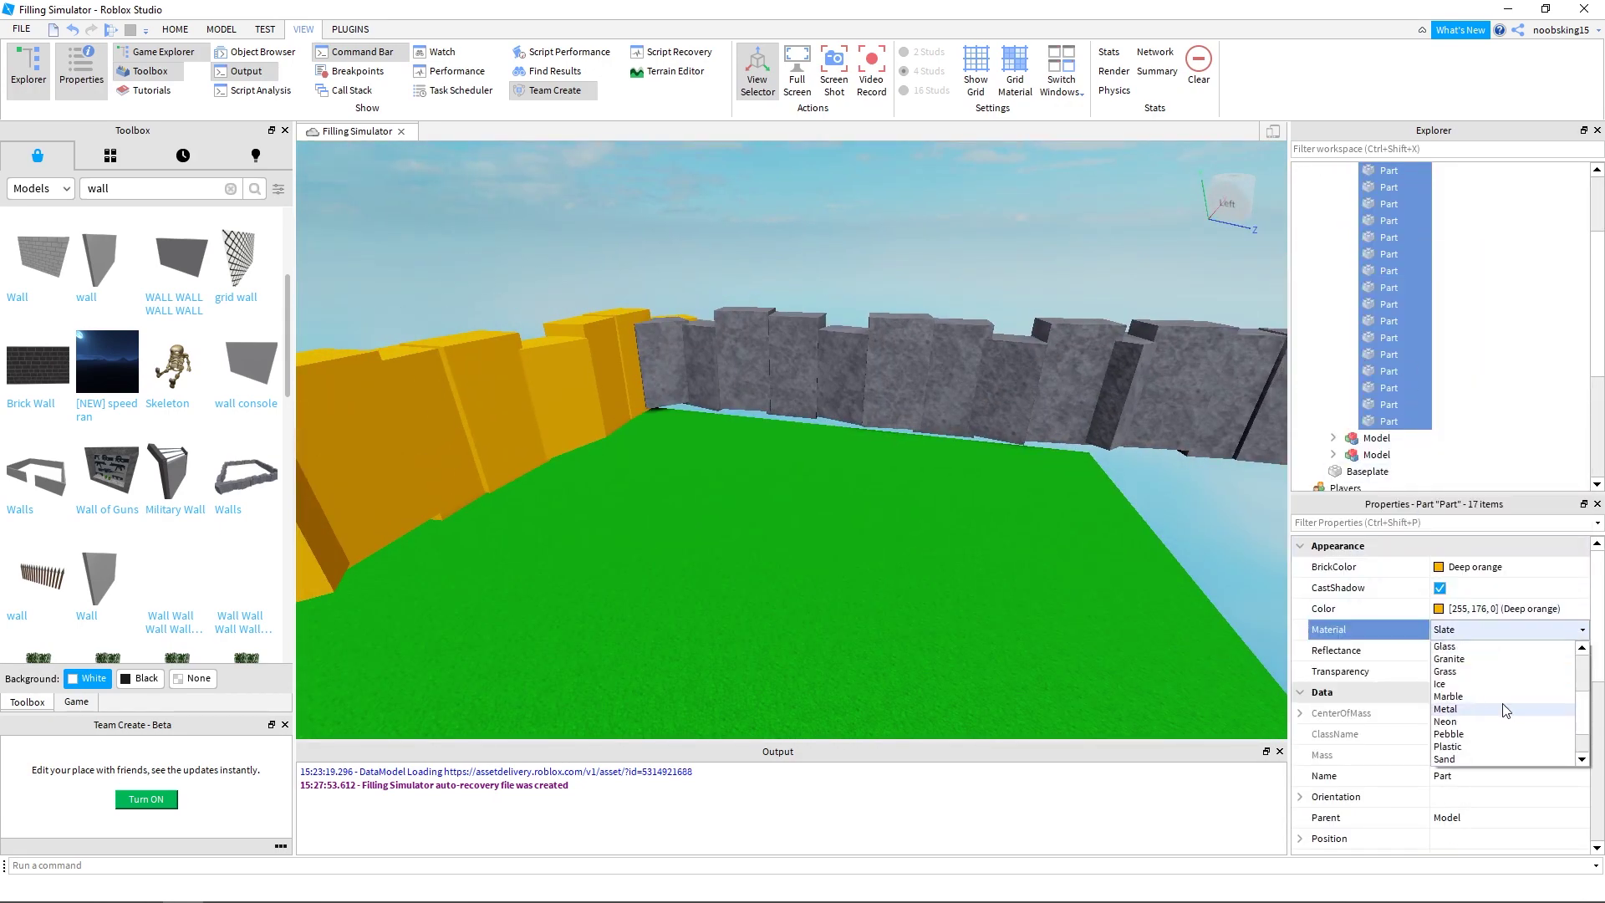
{"action": "left_click", "coordinate": [1491, 747]}
{"action": "left_click", "coordinate": [1179, 272]}
Turn off CastShadow for all parts of the second sub-model in Walls
{"action": "right_click_drag", "start_coordinate": [1179, 272], "coordinate": [1279, 288]}
{"action": "scroll", "coordinate": [1371, 334], "scroll_direction": "up", "scroll_amount": 2}
{"action": "left_click", "coordinate": [1383, 272]}
{"action": "scroll", "coordinate": [1379, 351], "scroll_direction": "down", "scroll_amount": 2}
{"action": "left_click", "coordinate": [1381, 406], "text": "shift"}
{"action": "left_click", "coordinate": [1446, 588]}
Make all parts of the third sub-model in Walls Deep orange Plastic with CastShadow turned off
{"action": "right_click_drag", "start_coordinate": [1111, 342], "coordinate": [1211, 344]}
{"action": "left_click", "coordinate": [1333, 422]}
{"action": "left_click", "coordinate": [1383, 304]}
{"action": "scroll", "coordinate": [1379, 355], "scroll_direction": "down", "scroll_amount": 5}
{"action": "left_click", "coordinate": [1379, 369], "text": "shift"}
{"action": "left_click", "coordinate": [1458, 567]}
{"action": "left_click", "coordinate": [1318, 422]}
{"action": "left_click", "coordinate": [1475, 629]}
{"action": "left_click", "coordinate": [1483, 737]}
{"action": "left_click", "coordinate": [1442, 588]}
Make all parts of the fourth sub-model in Walls Deep orange Plastic with CastShadow turned off
{"action": "right_click_drag", "start_coordinate": [1061, 501], "coordinate": [1128, 501]}
{"action": "left_click", "coordinate": [1333, 388]}
{"action": "left_click", "coordinate": [1377, 407]}
{"action": "scroll", "coordinate": [1379, 406], "scroll_direction": "down", "scroll_amount": 5}
{"action": "left_click", "coordinate": [1383, 405], "text": "shift"}
{"action": "left_click", "coordinate": [1458, 567]}
{"action": "left_click", "coordinate": [1319, 422]}
{"action": "left_click", "coordinate": [1470, 629]}
{"action": "left_click", "coordinate": [1486, 737]}
{"action": "left_click", "coordinate": [1441, 588]}
{"action": "left_click", "coordinate": [1045, 514]}
{"action": "scroll", "coordinate": [967, 431], "scroll_direction": "down", "scroll_amount": 6}
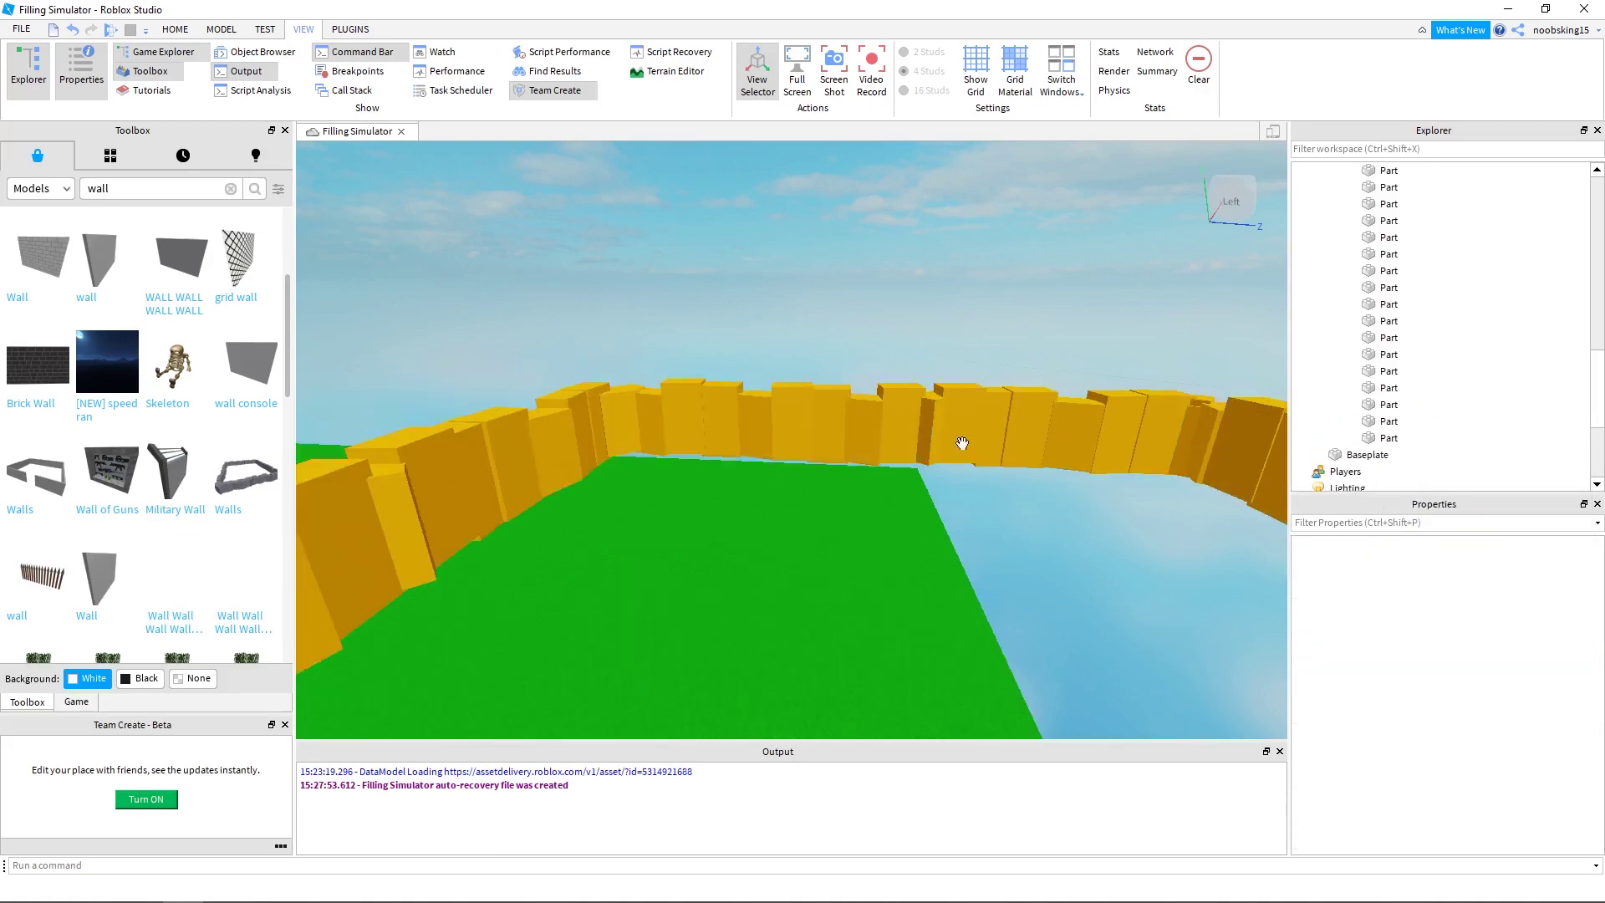
{"action": "right_click_drag", "start_coordinate": [915, 551], "coordinate": [898, 590]}
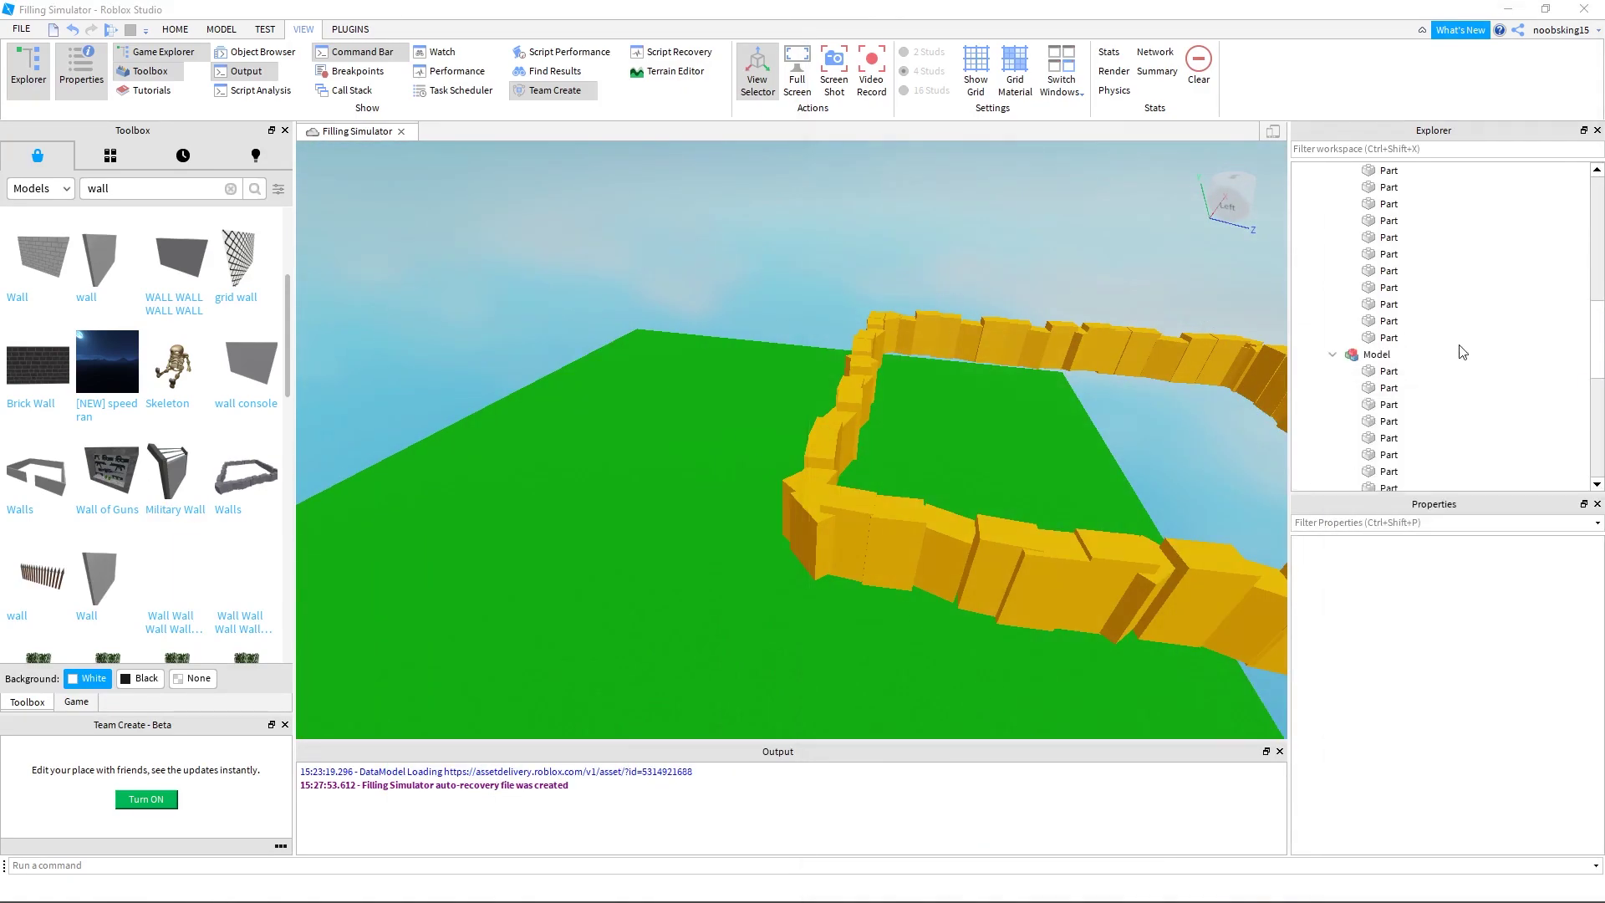
Collapse the Walls model in the Explorer and move the whole model toward the far corner of the baseplate
{"action": "left_click", "coordinate": [1333, 287]}
{"action": "left_click", "coordinate": [1315, 220]}
{"action": "left_click", "coordinate": [1357, 221]}
{"action": "left_click", "coordinate": [221, 30]}
{"action": "left_click", "coordinate": [58, 67]}
{"action": "right_click_drag", "start_coordinate": [859, 379], "coordinate": [863, 386]}
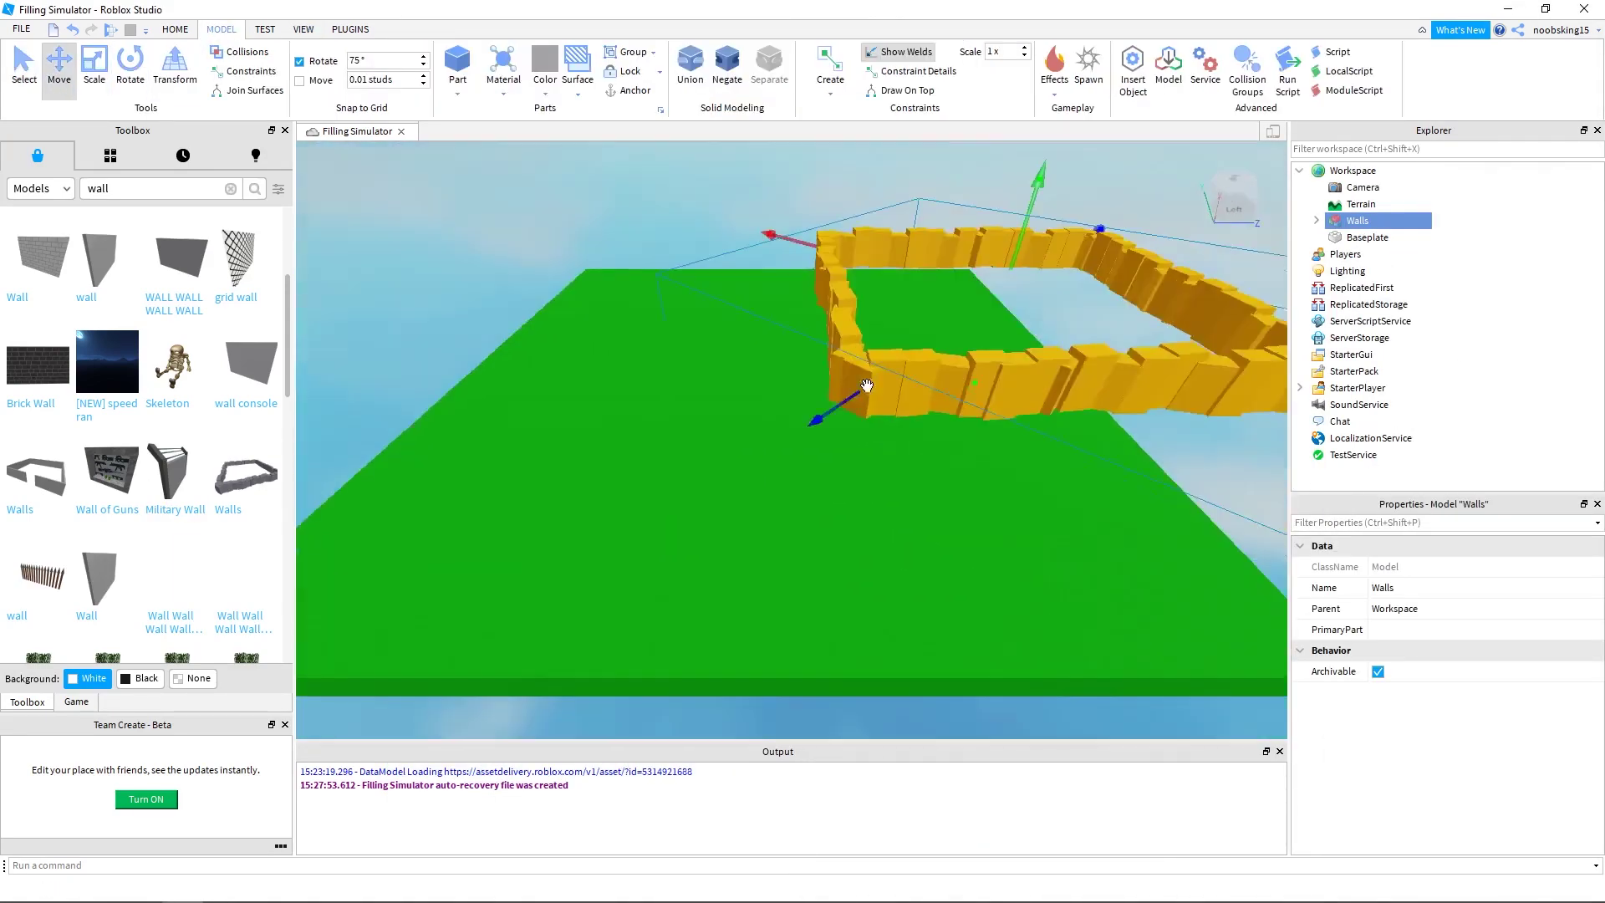
{"action": "left_click_drag", "start_coordinate": [868, 388], "coordinate": [566, 296]}
{"action": "left_click_drag", "start_coordinate": [386, 429], "coordinate": [307, 441]}
Scale up the Walls model so that it encloses the green baseplate along its edges
{"action": "left_click", "coordinate": [94, 66]}
{"action": "left_click_drag", "start_coordinate": [921, 405], "coordinate": [1055, 443]}
{"action": "right_click_drag", "start_coordinate": [1055, 443], "coordinate": [1058, 438]}
{"action": "left_click_drag", "start_coordinate": [1086, 510], "coordinate": [1149, 539]}
{"action": "right_click_drag", "start_coordinate": [928, 605], "coordinate": [918, 615]}
{"action": "scroll", "coordinate": [917, 615], "scroll_direction": "up", "scroll_amount": 5}
{"action": "left_click", "coordinate": [452, 270]}
{"action": "scroll", "coordinate": [825, 525], "scroll_direction": "down", "scroll_amount": 5}
{"action": "right_click_drag", "start_coordinate": [825, 525], "coordinate": [827, 523]}
{"action": "key", "text": "alt+Tab"}
{"action": "left_click_drag", "start_coordinate": [760, 193], "coordinate": [220, 193]}
{"action": "key", "text": "alt+Tab"}
{"action": "right_click_drag", "start_coordinate": [1170, 458], "coordinate": [1167, 465]}
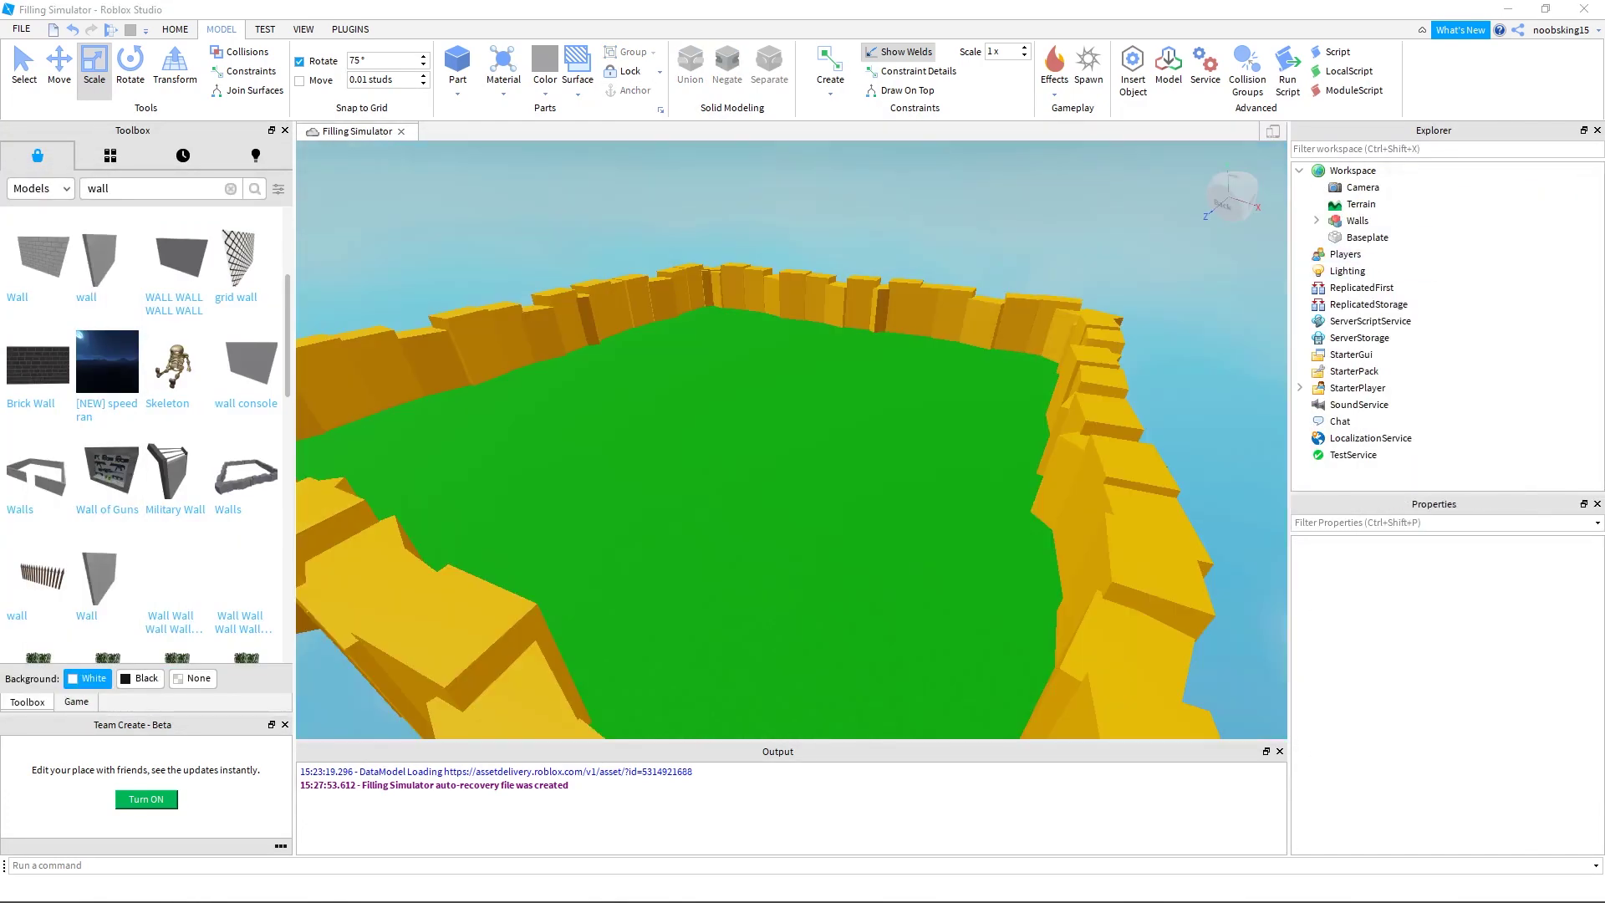
{"action": "left_click_drag", "start_coordinate": [1604, 50], "coordinate": [1603, 151]}
Search the Toolbox models for "path"
{"action": "double_click", "coordinate": [168, 188]}
{"action": "type", "text": "path"}
{"action": "key", "text": "Return"}
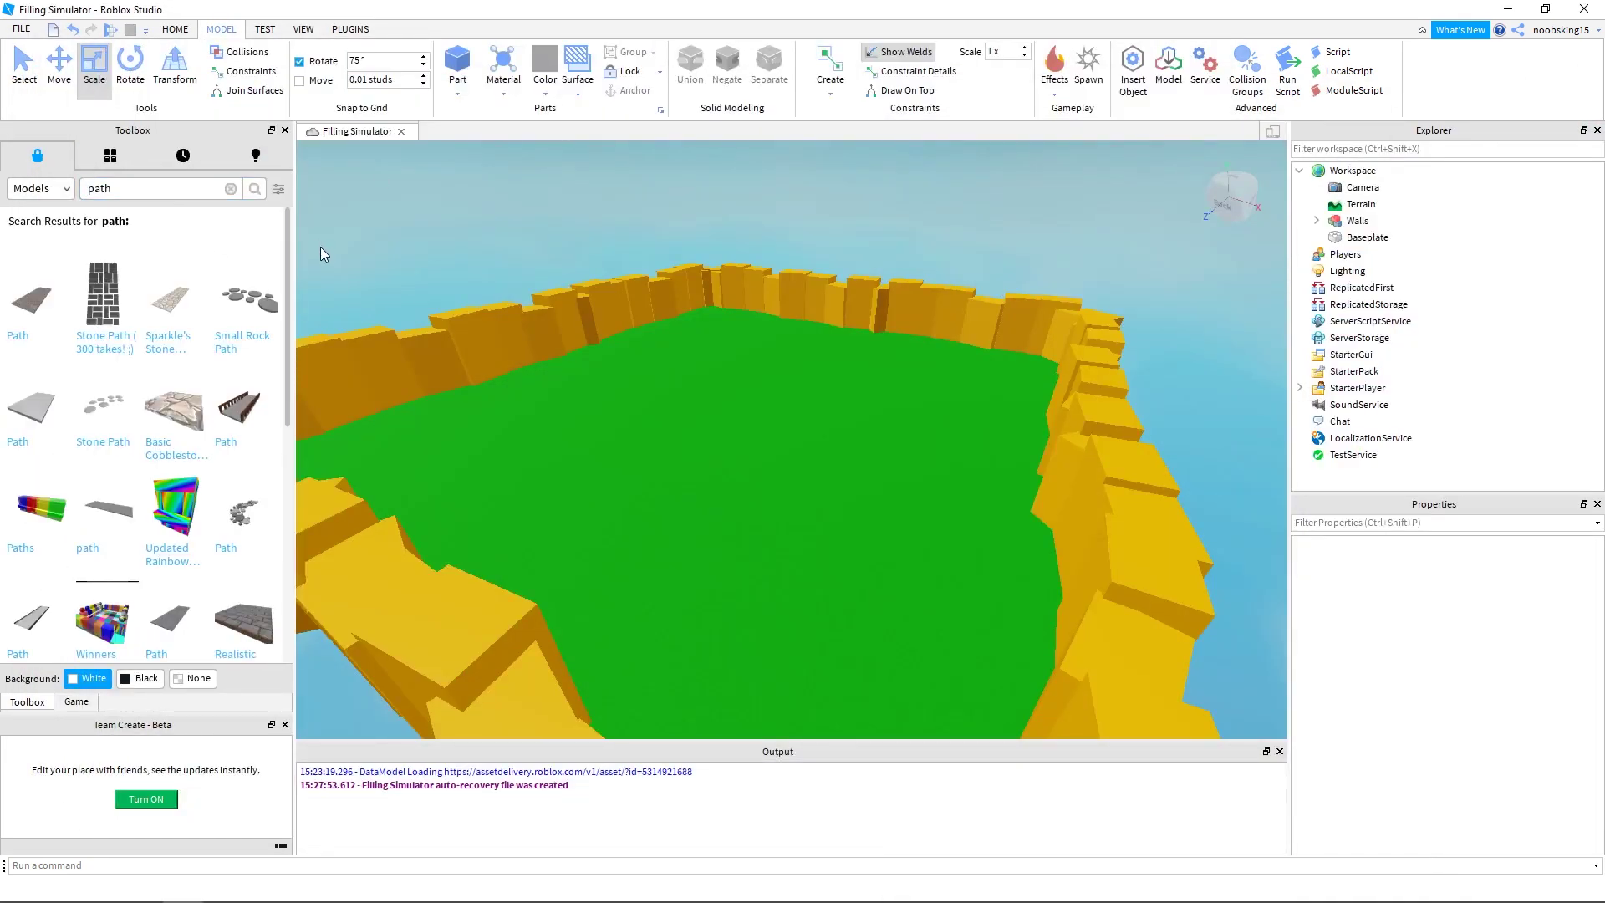
{"action": "right_click_drag", "start_coordinate": [906, 411], "coordinate": [906, 411]}
{"action": "left_click_drag", "start_coordinate": [835, 443], "coordinate": [768, 414]}
{"action": "right_click_drag", "start_coordinate": [771, 388], "coordinate": [770, 388]}
{"action": "key", "text": "w"}
{"action": "key", "text": "Delete"}
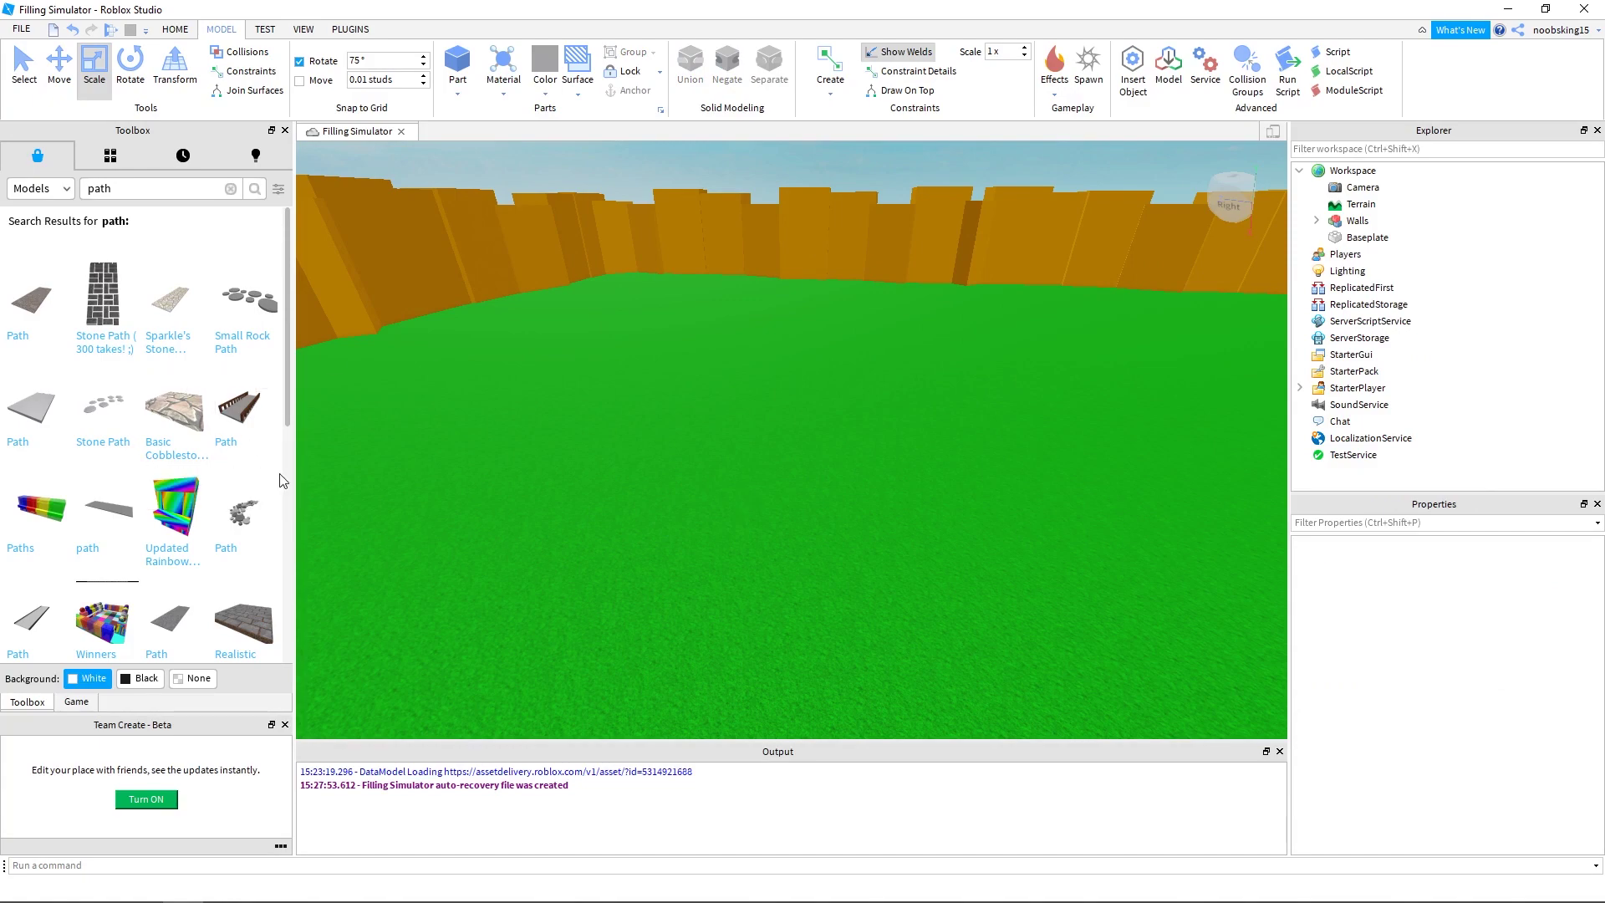
Insert the flat grey path model from the search results and place it on the grass inside the walls
{"action": "scroll", "coordinate": [262, 464], "scroll_direction": "down", "scroll_amount": 2}
{"action": "left_click", "coordinate": [108, 385]}
{"action": "key", "text": "f"}
{"action": "right_click_drag", "start_coordinate": [905, 512], "coordinate": [904, 511]}
{"action": "left_click_drag", "start_coordinate": [823, 443], "coordinate": [873, 448]}
{"action": "right_click_drag", "start_coordinate": [962, 427], "coordinate": [990, 438]}
{"action": "key", "text": "w"}
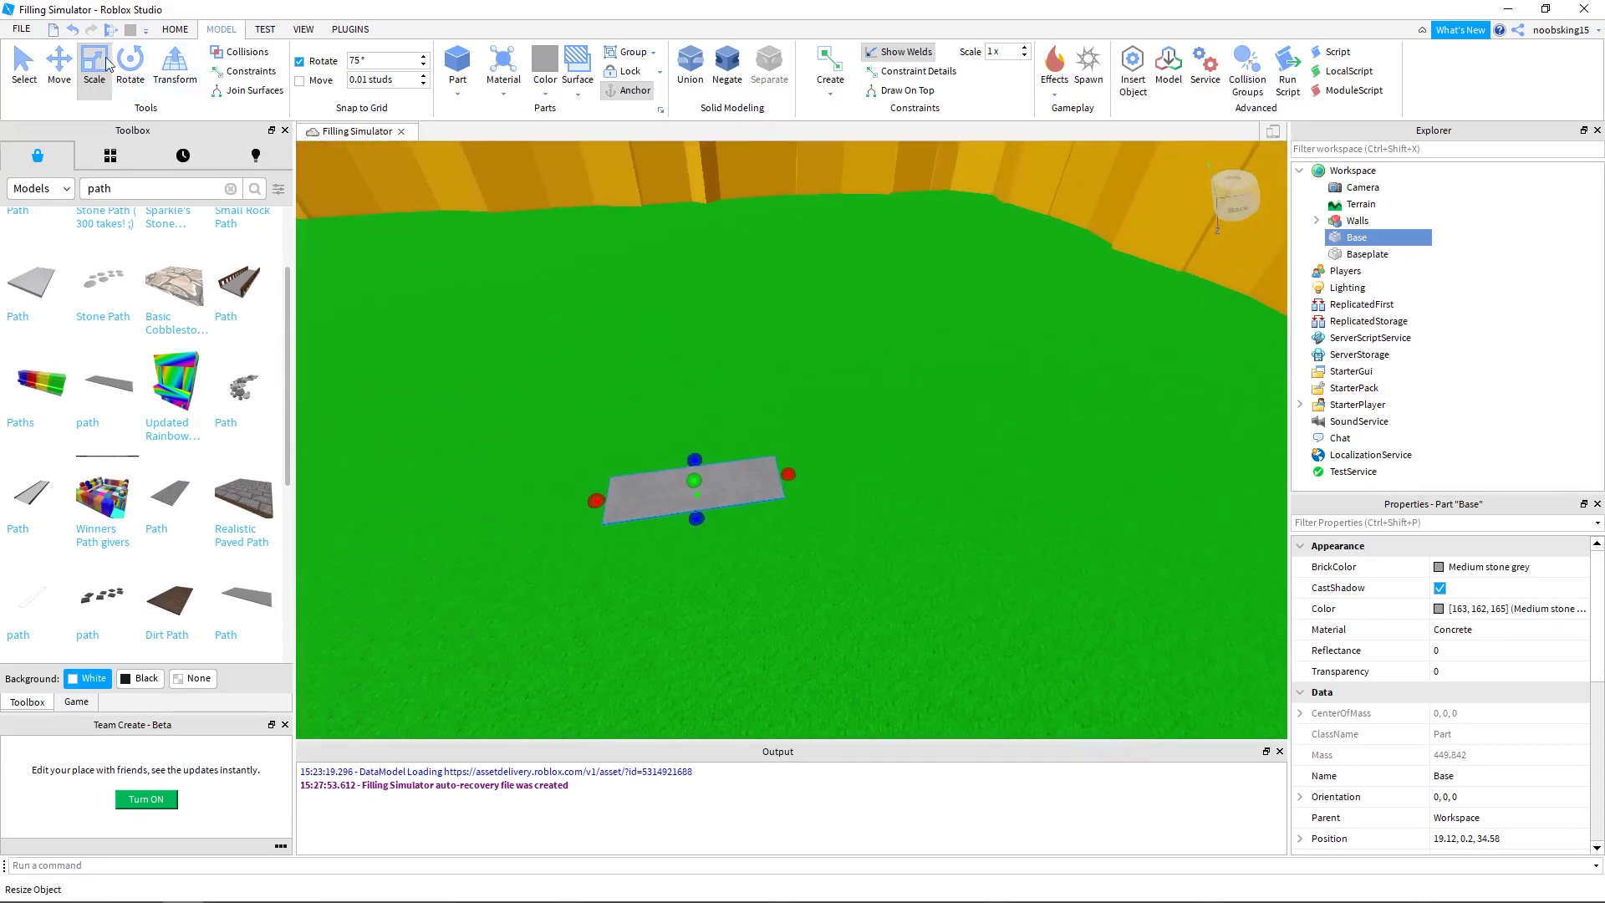
Lengthen the grey path slab to about three times its length and group it into a model named Path
{"action": "left_click_drag", "start_coordinate": [788, 474], "coordinate": [1070, 434]}
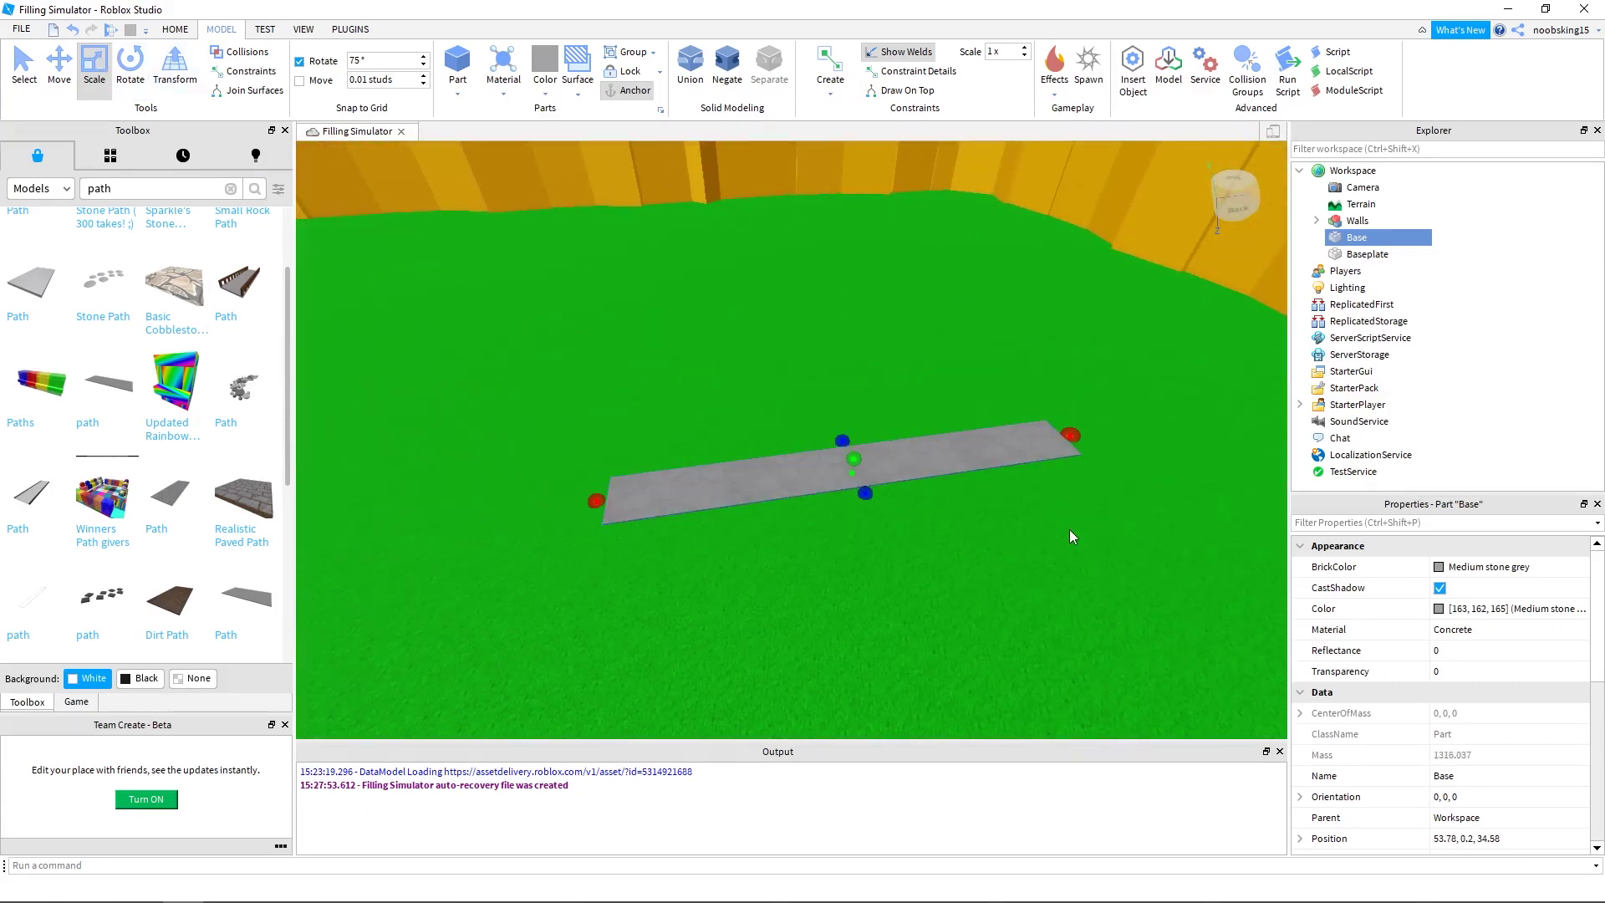
{"action": "right_click", "coordinate": [1342, 242]}
{"action": "left_click", "coordinate": [1362, 324]}
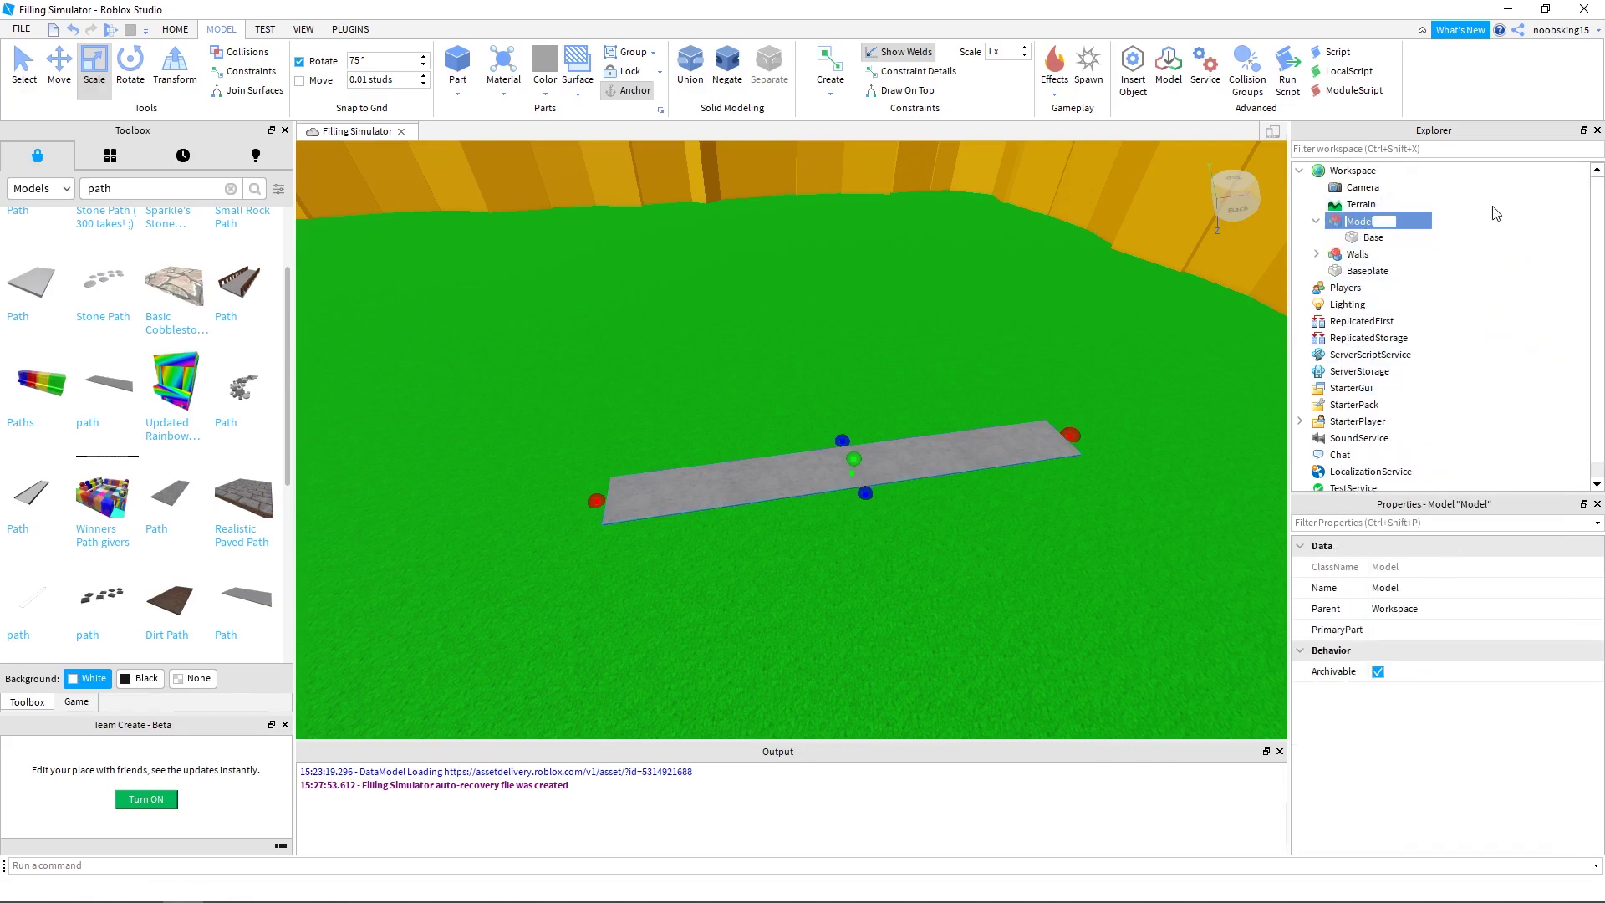
{"action": "mouse_move", "coordinate": [961, 412]}
{"action": "right_mouse_down"}
{"action": "mouse_move", "coordinate": [960, 454]}
{"action": "mouse_move", "coordinate": [961, 412]}
{"action": "right_mouse_up"}
Set the path slab's Material to Plastic and its Color to the brown 152, 114, 82
{"action": "left_click", "coordinate": [1373, 237]}
{"action": "left_click", "coordinate": [1487, 575]}
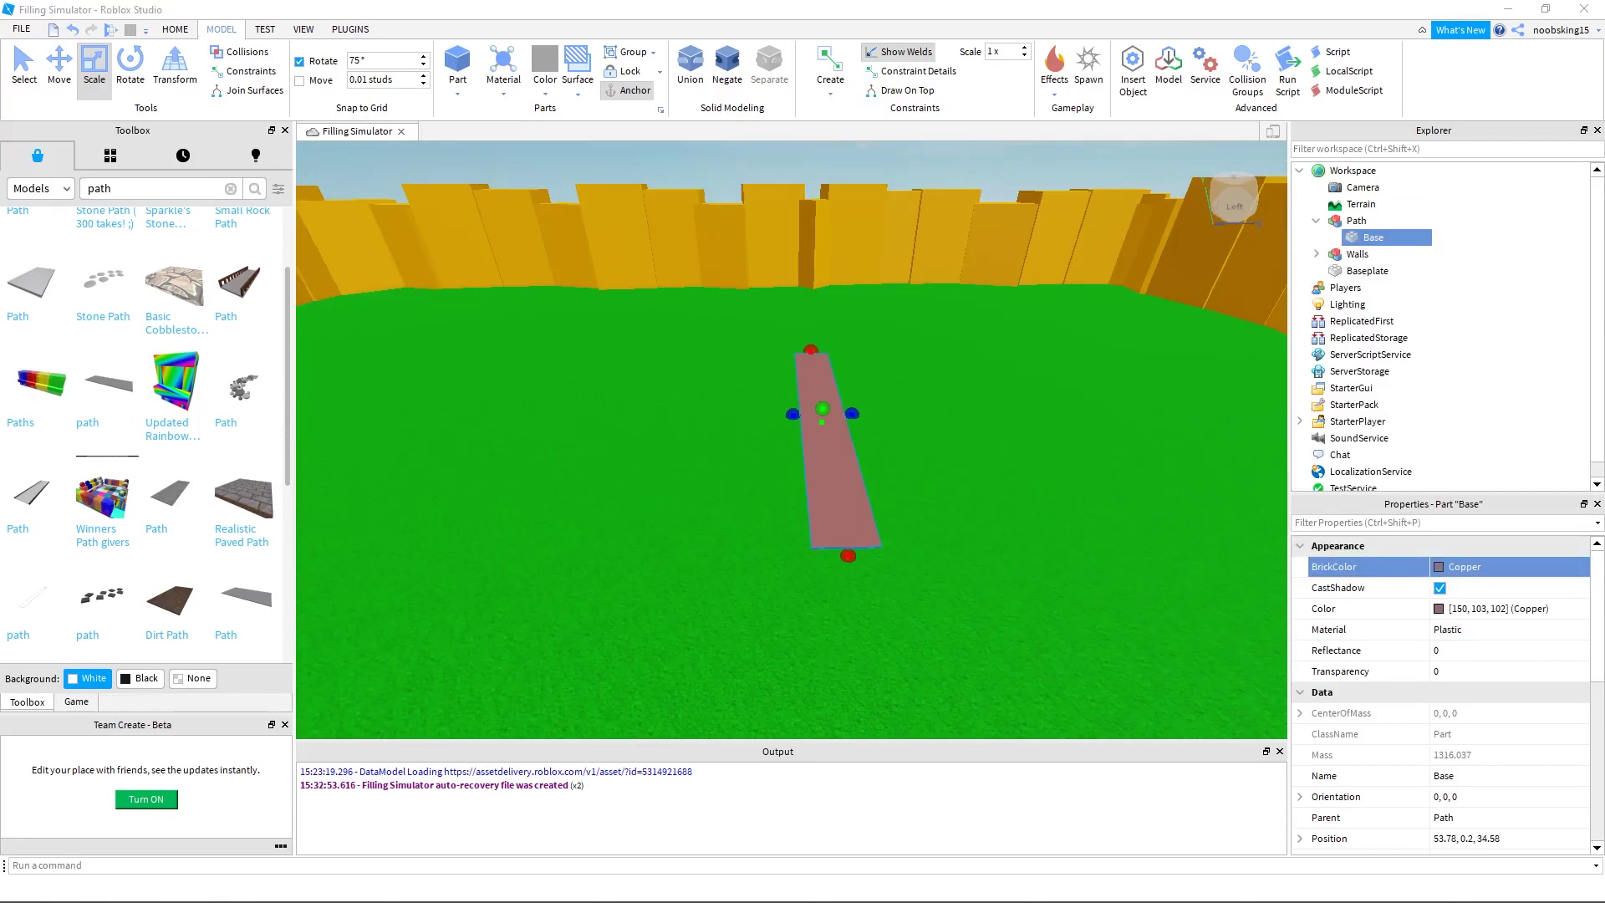
{"action": "left_click", "coordinate": [1439, 568]}
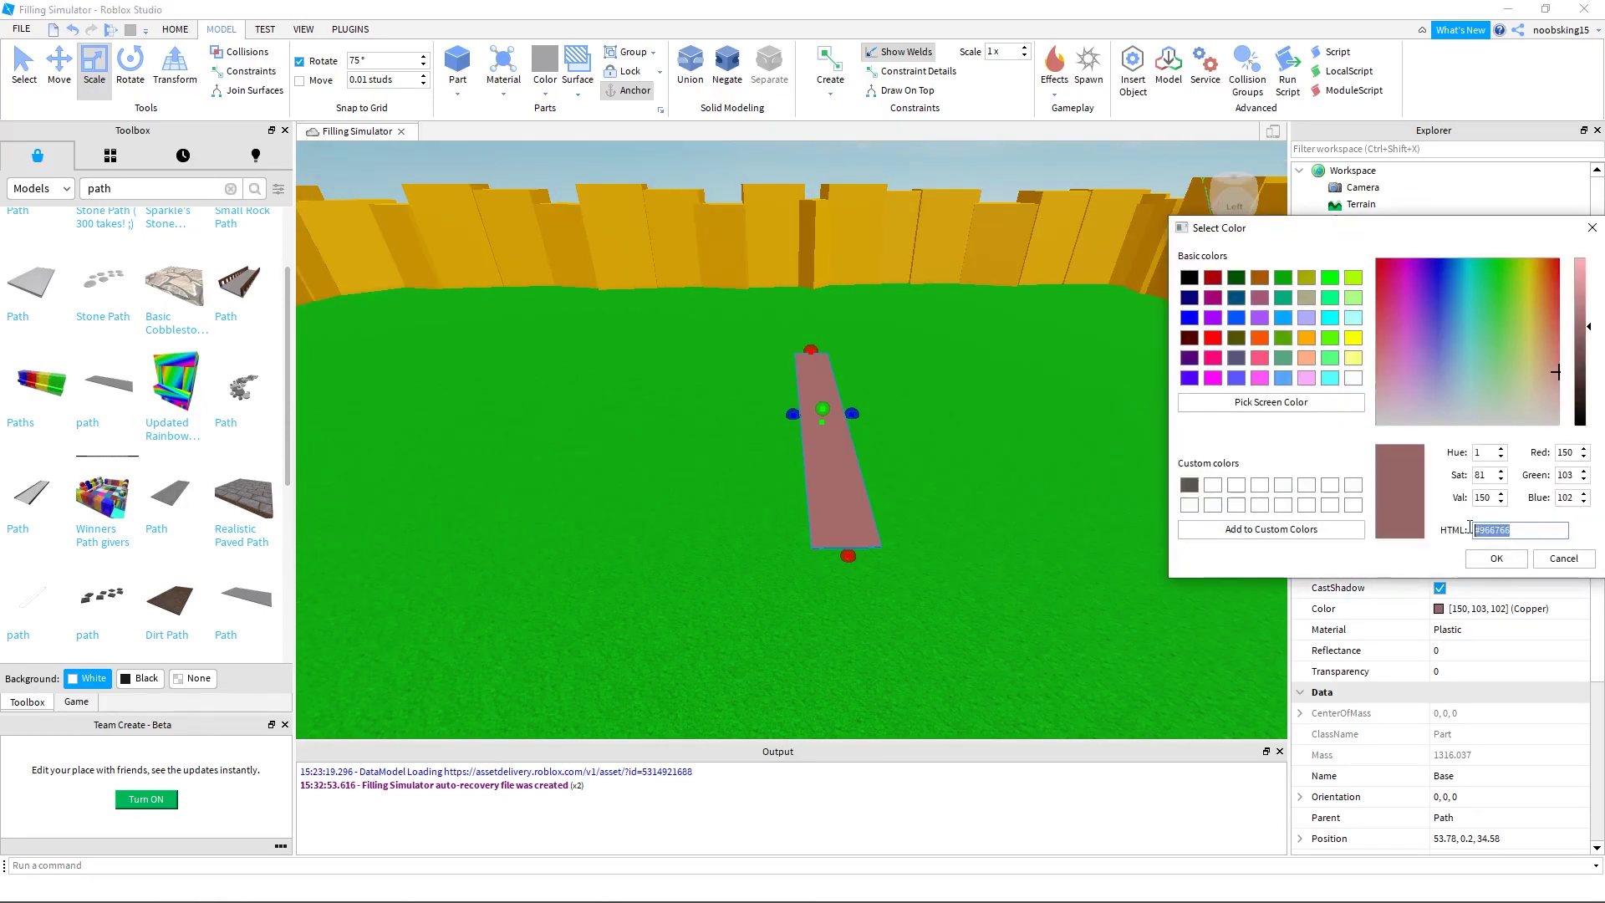
{"action": "left_click", "coordinate": [1507, 531]}
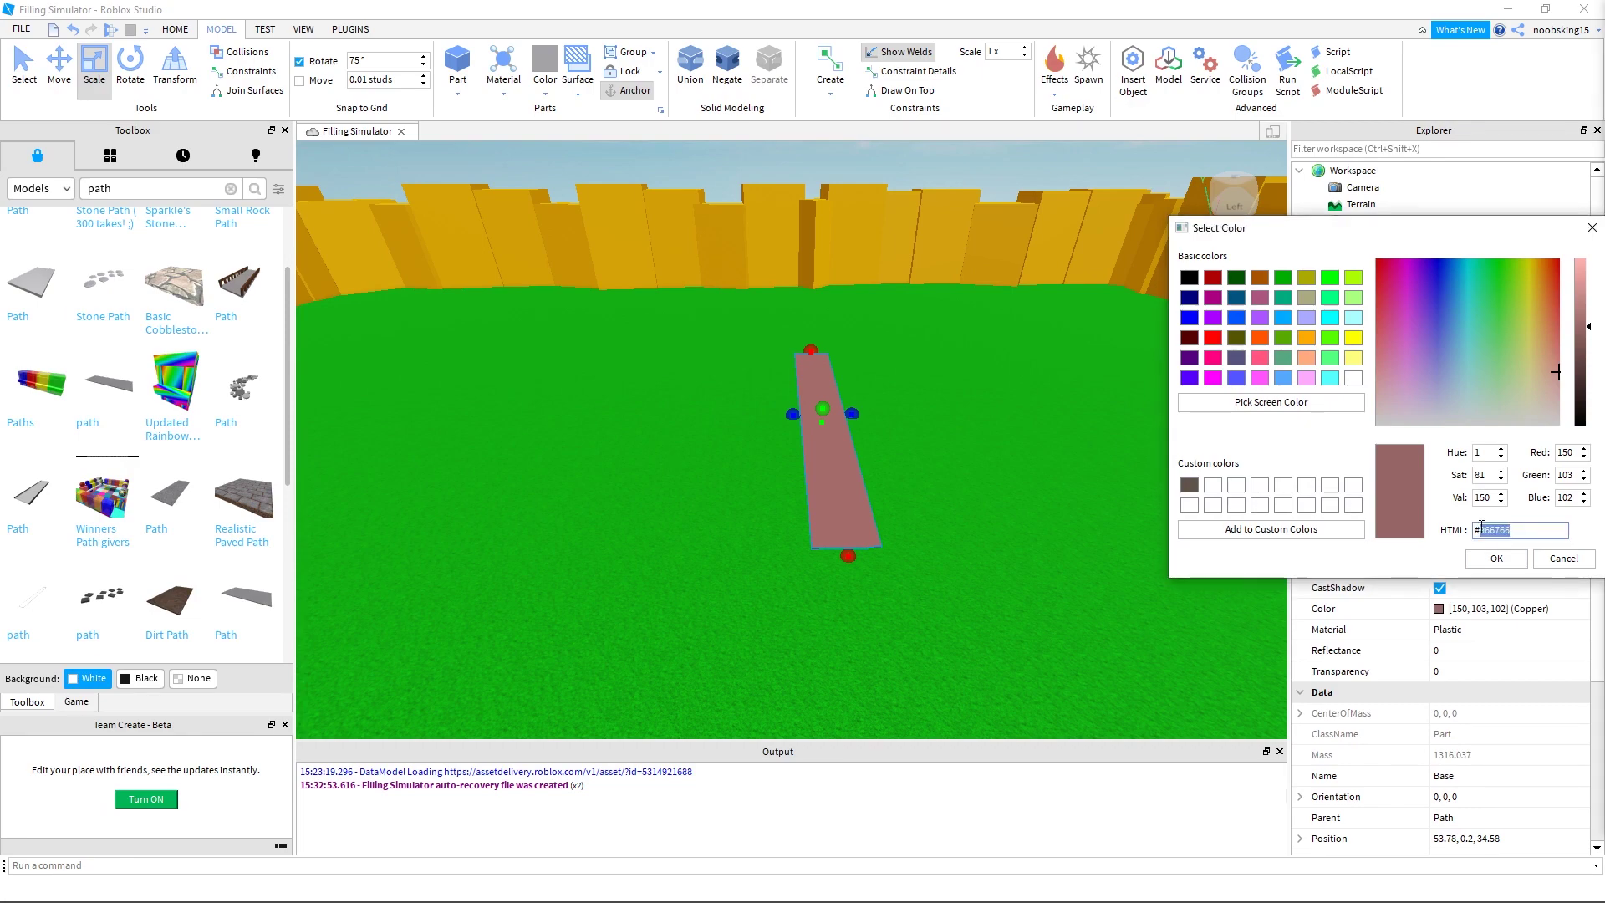
{"action": "key", "text": "Return"}
{"action": "left_click", "coordinate": [1475, 610]}
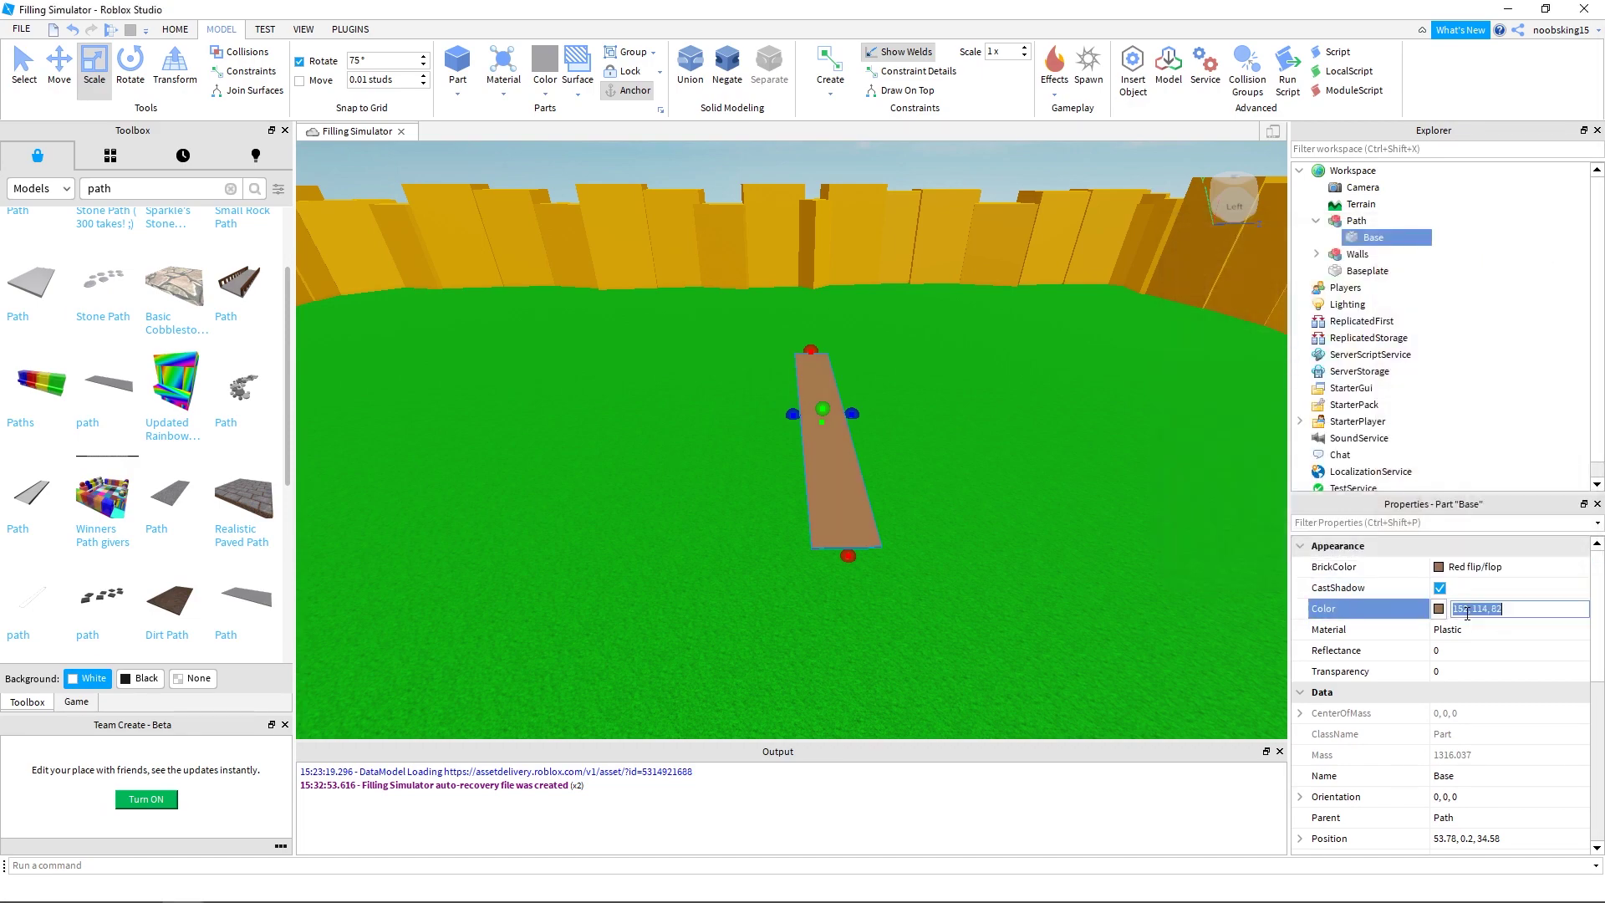
{"action": "left_click", "coordinate": [1439, 609]}
{"action": "left_click", "coordinate": [975, 605]}
{"action": "left_click", "coordinate": [1019, 555]}
{"action": "scroll", "coordinate": [1020, 557], "scroll_direction": "up", "scroll_amount": 2}
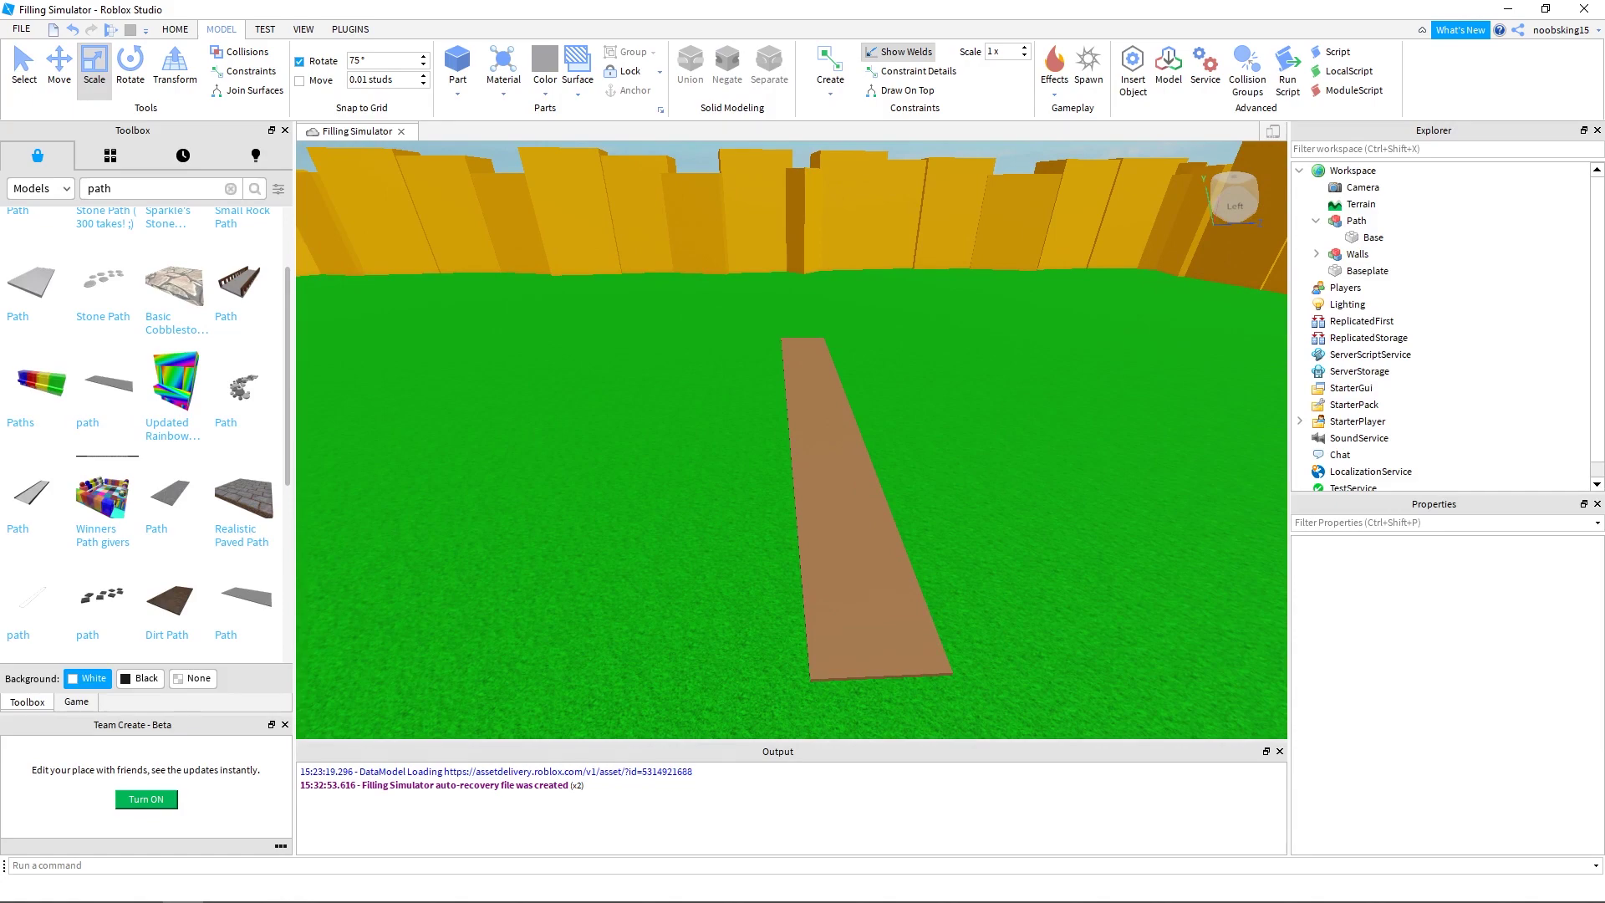
Duplicate the brown path slab inside the Path model
{"action": "right_click_drag", "start_coordinate": [1052, 500], "coordinate": [1051, 500]}
{"action": "key", "text": "d"}
{"action": "left_click", "coordinate": [1052, 500]}
{"action": "key", "text": "ctrl+d"}
{"action": "left_click_drag", "start_coordinate": [977, 500], "coordinate": [934, 458]}
{"action": "key", "text": "ctrl+z"}
{"action": "left_click", "coordinate": [980, 514], "text": "alt"}
{"action": "left_click", "coordinate": [59, 67]}
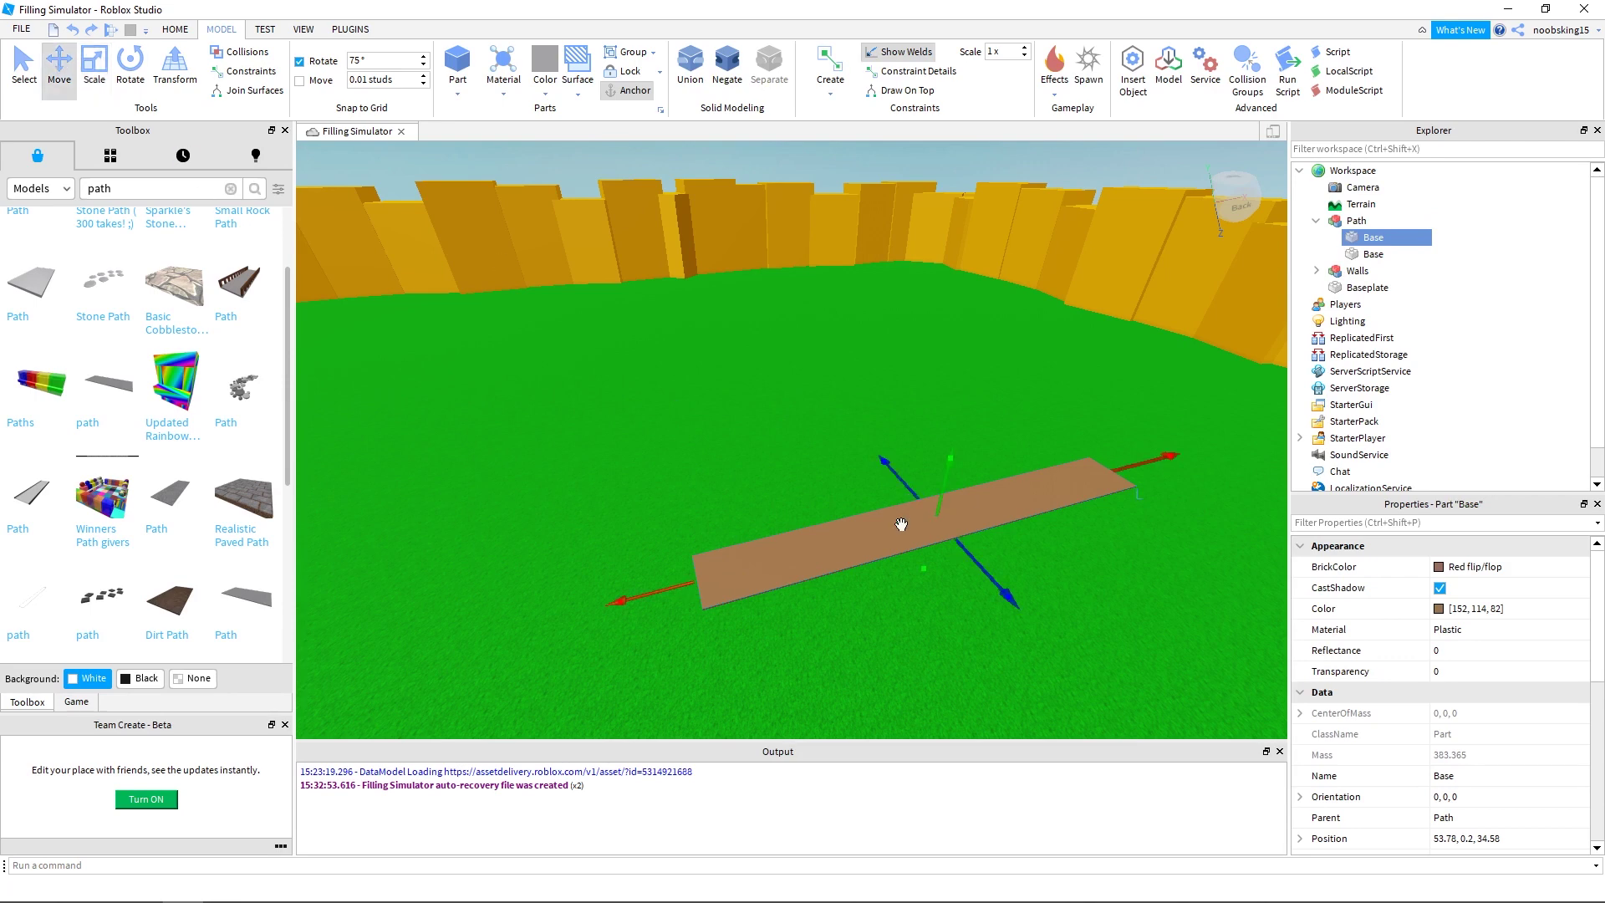
{"action": "left_click_drag", "start_coordinate": [901, 524], "coordinate": [799, 504]}
{"action": "key", "text": "ctrl+z"}
Move one of the two brown slabs against the end of the other to extend the path
{"action": "left_click", "coordinate": [1391, 234]}
{"action": "left_click_drag", "start_coordinate": [663, 588], "coordinate": [464, 631]}
{"action": "key", "text": "a"}
{"action": "right_click_drag", "start_coordinate": [947, 594], "coordinate": [941, 591]}
{"action": "left_click_drag", "start_coordinate": [873, 561], "coordinate": [826, 672]}
{"action": "key", "text": "ctrl+3"}
{"action": "key", "text": "ctrl+2"}
{"action": "key", "text": "w"}
{"action": "right_click_drag", "start_coordinate": [945, 519], "coordinate": [945, 519]}
{"action": "key", "text": "a"}
{"action": "left_click_drag", "start_coordinate": [781, 391], "coordinate": [764, 389]}
{"action": "right_click_drag", "start_coordinate": [845, 454], "coordinate": [844, 455]}
{"action": "key", "text": "w"}
{"action": "left_click_drag", "start_coordinate": [751, 350], "coordinate": [745, 349]}
{"action": "left_click_drag", "start_coordinate": [810, 260], "coordinate": [816, 268]}
{"action": "right_click_drag", "start_coordinate": [727, 596], "coordinate": [727, 596]}
{"action": "key", "text": "a"}
Set the rotation snap to 5° and align the two slabs so that they form a gentle, continuous bend
{"action": "double_click", "coordinate": [380, 61]}
{"action": "type", "text": "5"}
{"action": "left_click", "coordinate": [129, 67]}
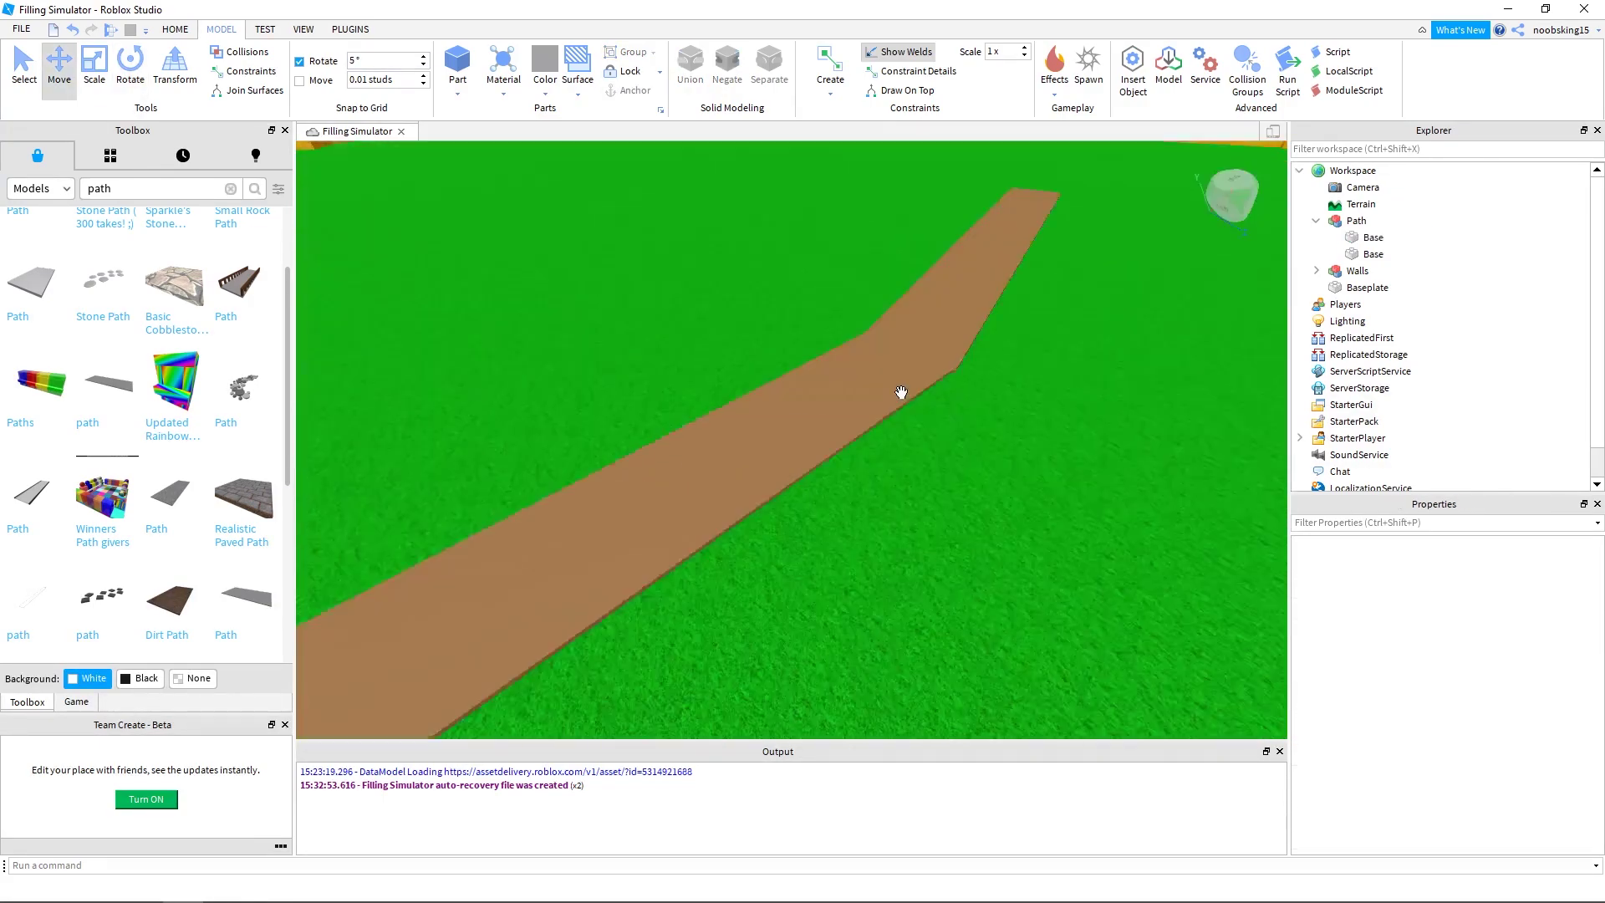
{"action": "left_click", "coordinate": [60, 67]}
{"action": "left_click", "coordinate": [900, 390]}
{"action": "left_click", "coordinate": [1373, 238]}
{"action": "left_click", "coordinate": [1387, 254]}
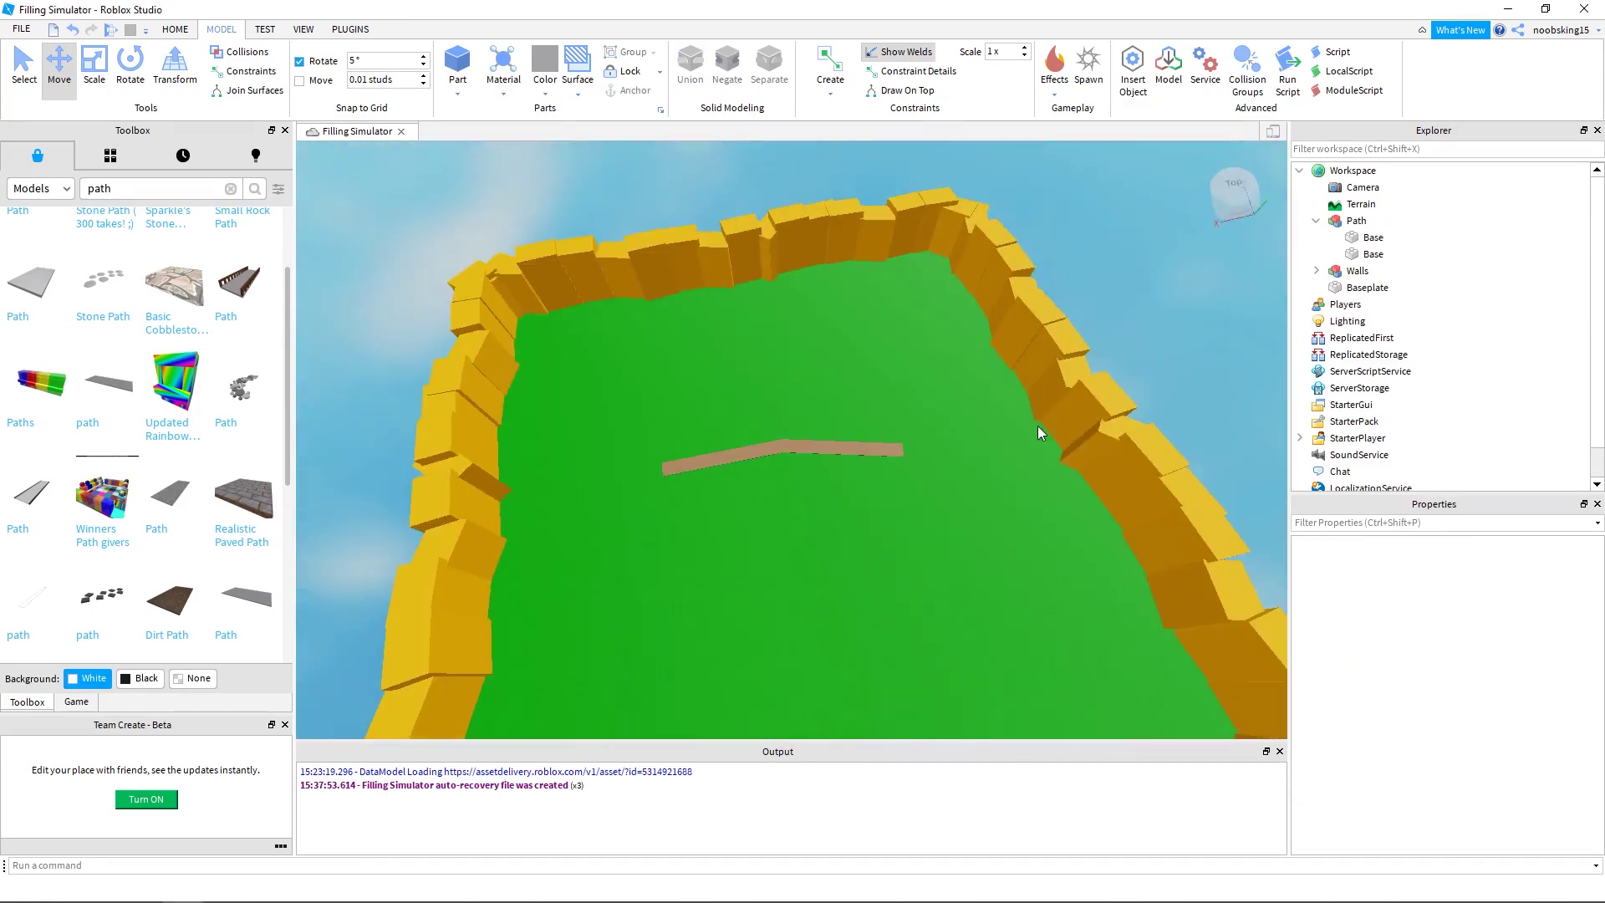
Duplicate path slabs and arrange the copies as further sections and side branches of the path
{"action": "left_click", "coordinate": [726, 458]}
{"action": "key", "text": "ctrl+d"}
{"action": "left_click_drag", "start_coordinate": [728, 419], "coordinate": [724, 374]}
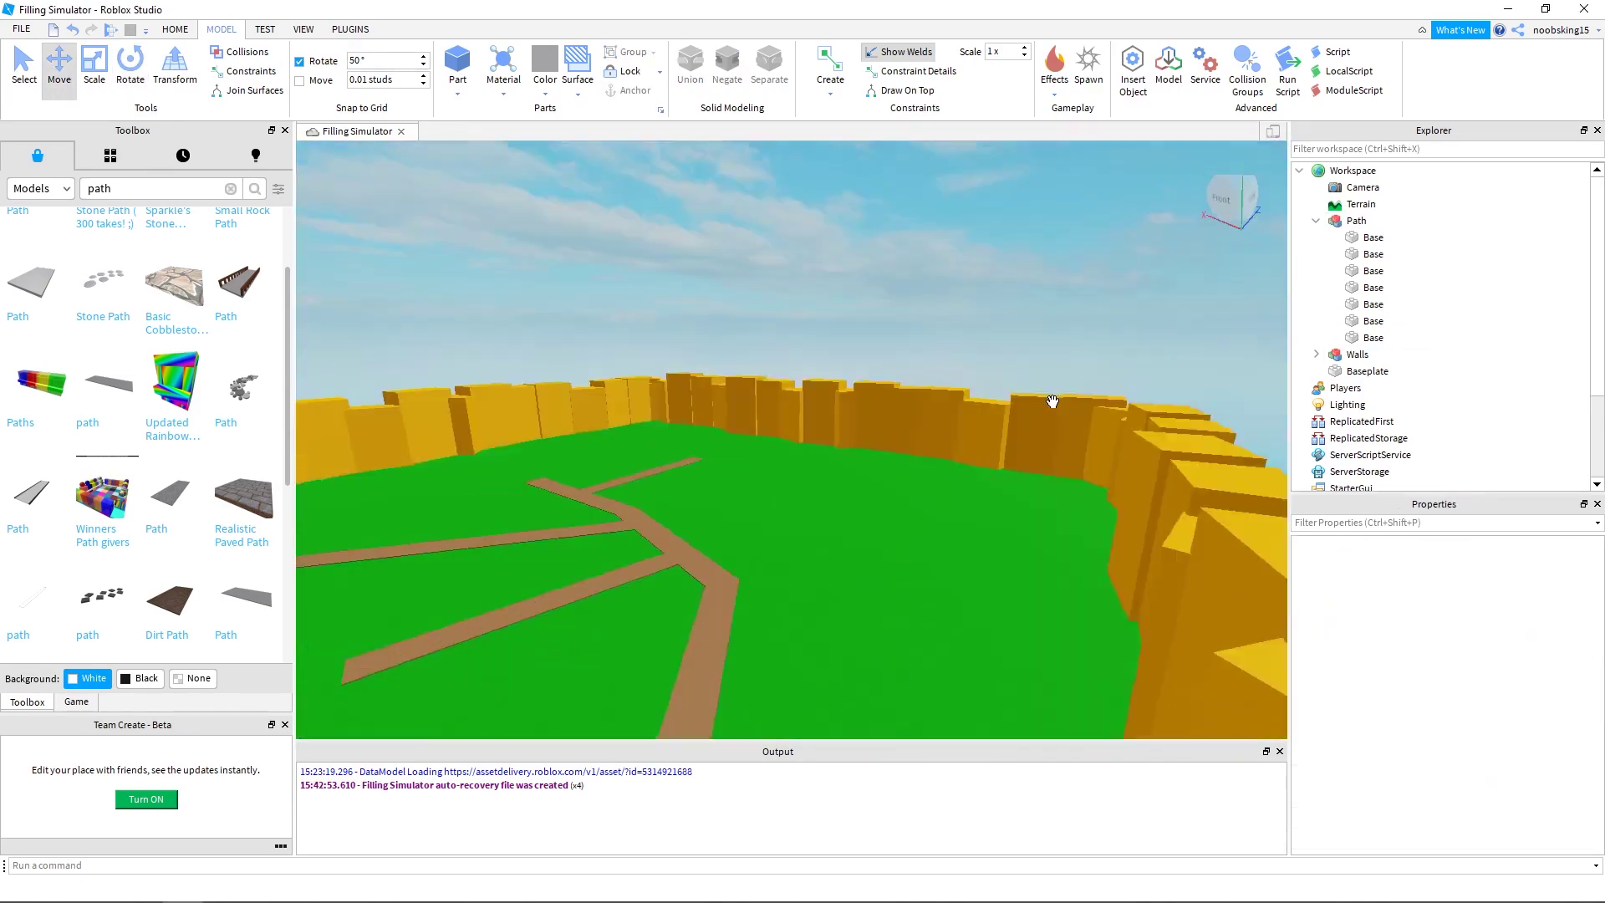
{"action": "key", "text": "ctrl+d"}
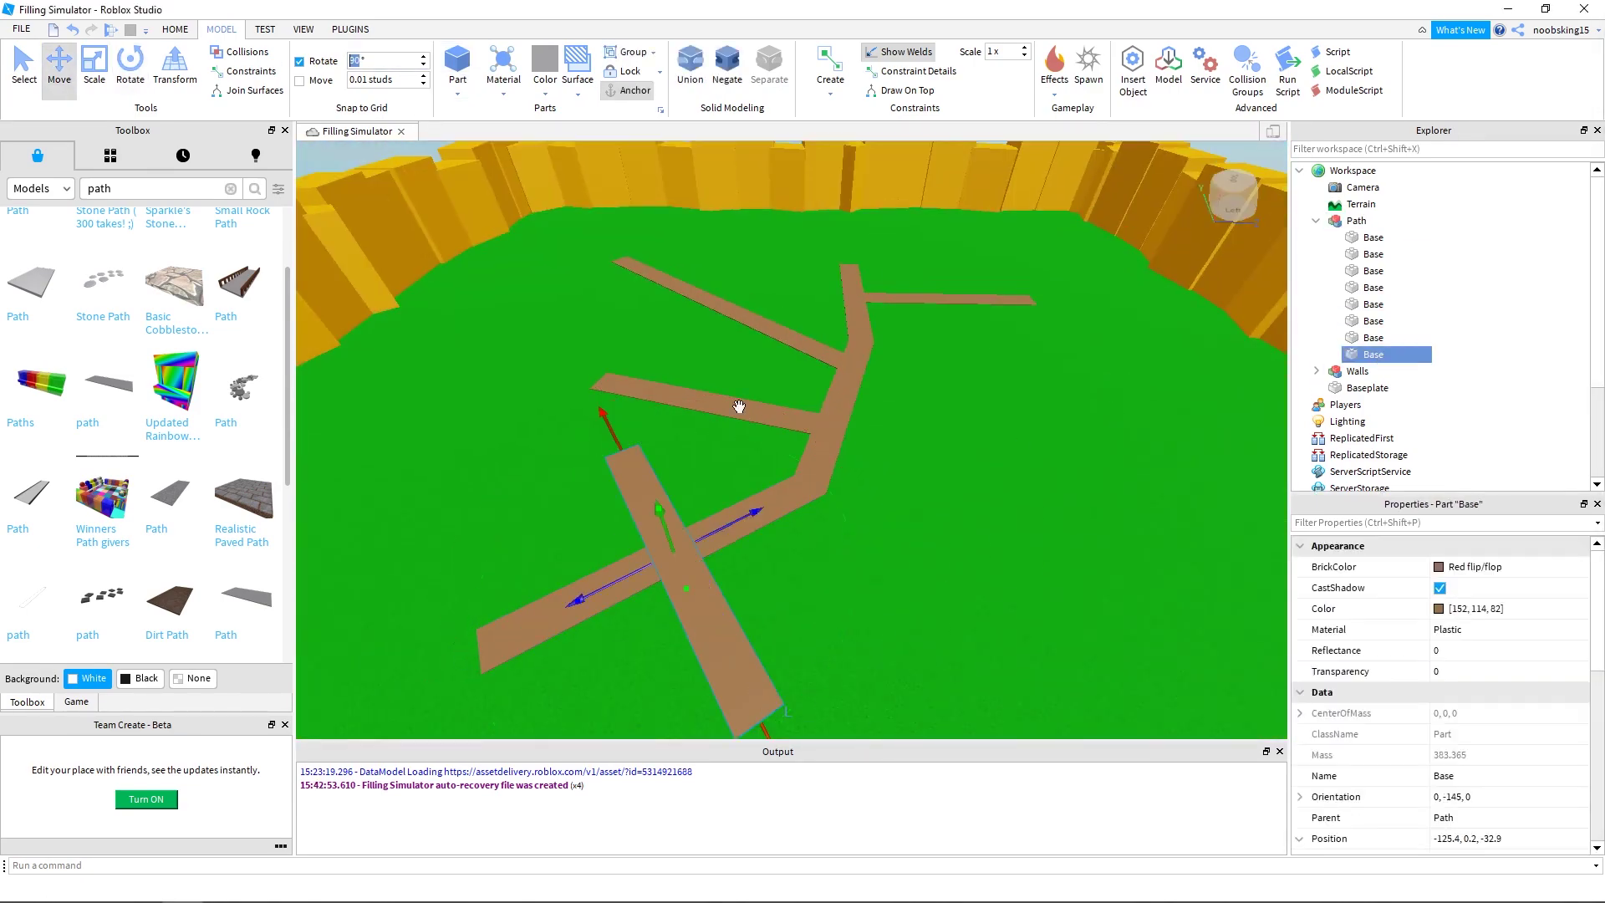
{"action": "left_click", "coordinate": [1058, 439]}
Select the whole Path model and move it to centre the branching path within the walls
{"action": "right_click_drag", "start_coordinate": [1058, 439], "coordinate": [1058, 439]}
{"action": "left_click", "coordinate": [1337, 222]}
{"action": "left_click_drag", "start_coordinate": [935, 545], "coordinate": [965, 545]}
{"action": "left_click_drag", "start_coordinate": [612, 246], "coordinate": [589, 226]}
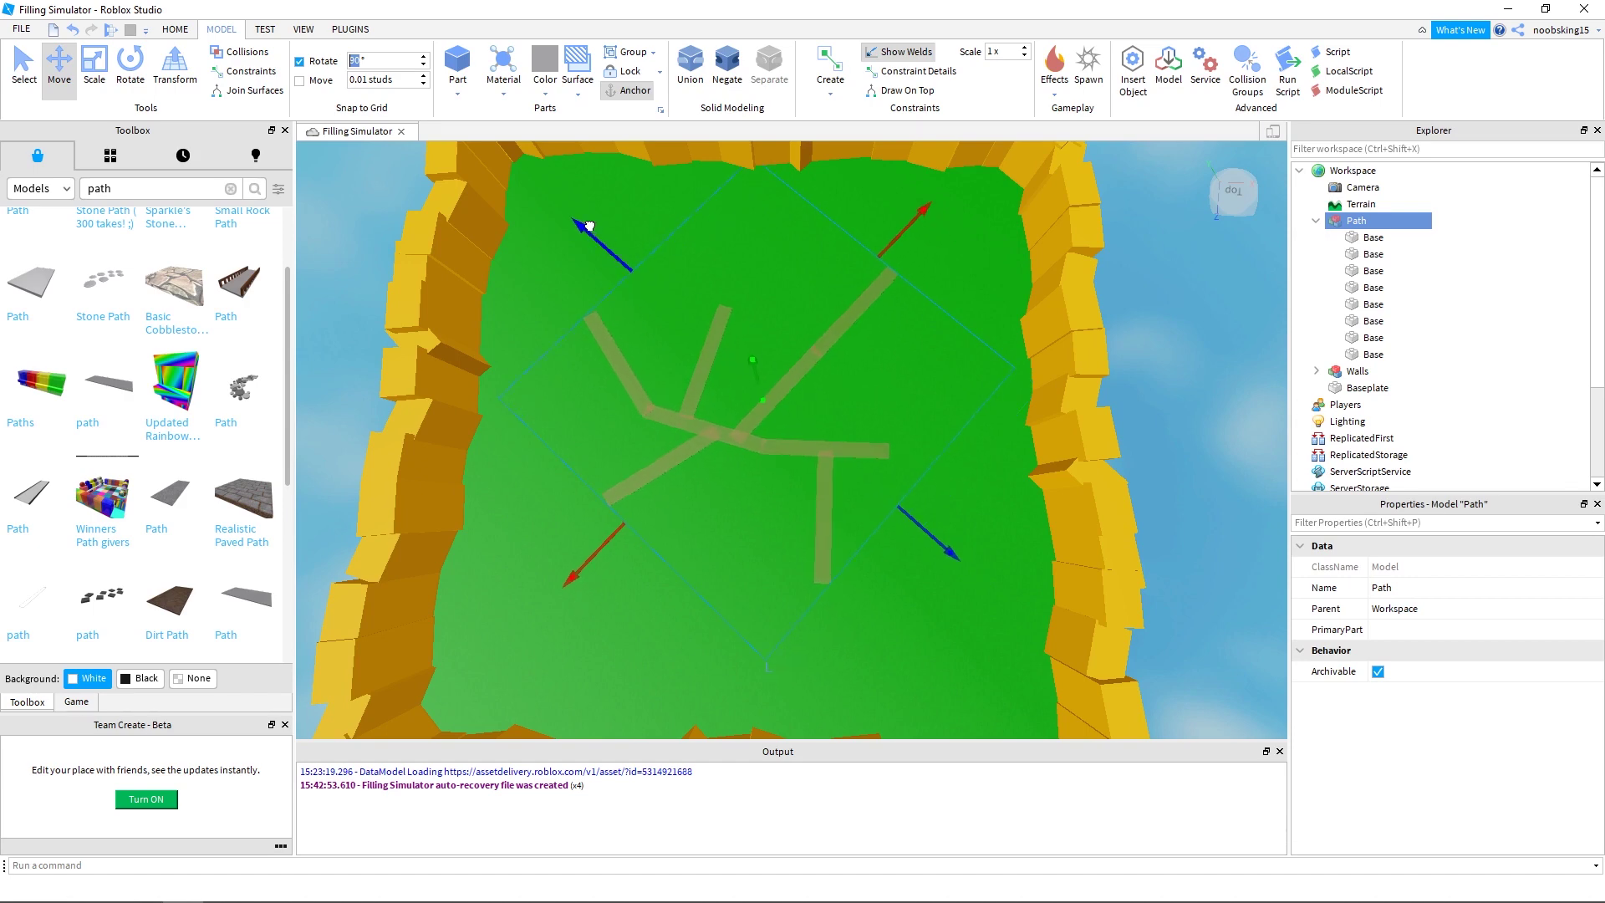
Switch to the Word planning document and review the Build Map list covering shops, leaderboard, eggs and teleports
{"action": "left_click", "coordinate": [1098, 465]}
{"action": "key", "text": "w"}
{"action": "right_click_drag", "start_coordinate": [1098, 465], "coordinate": [1099, 465]}
{"action": "key", "text": "s"}
{"action": "key", "text": "d"}
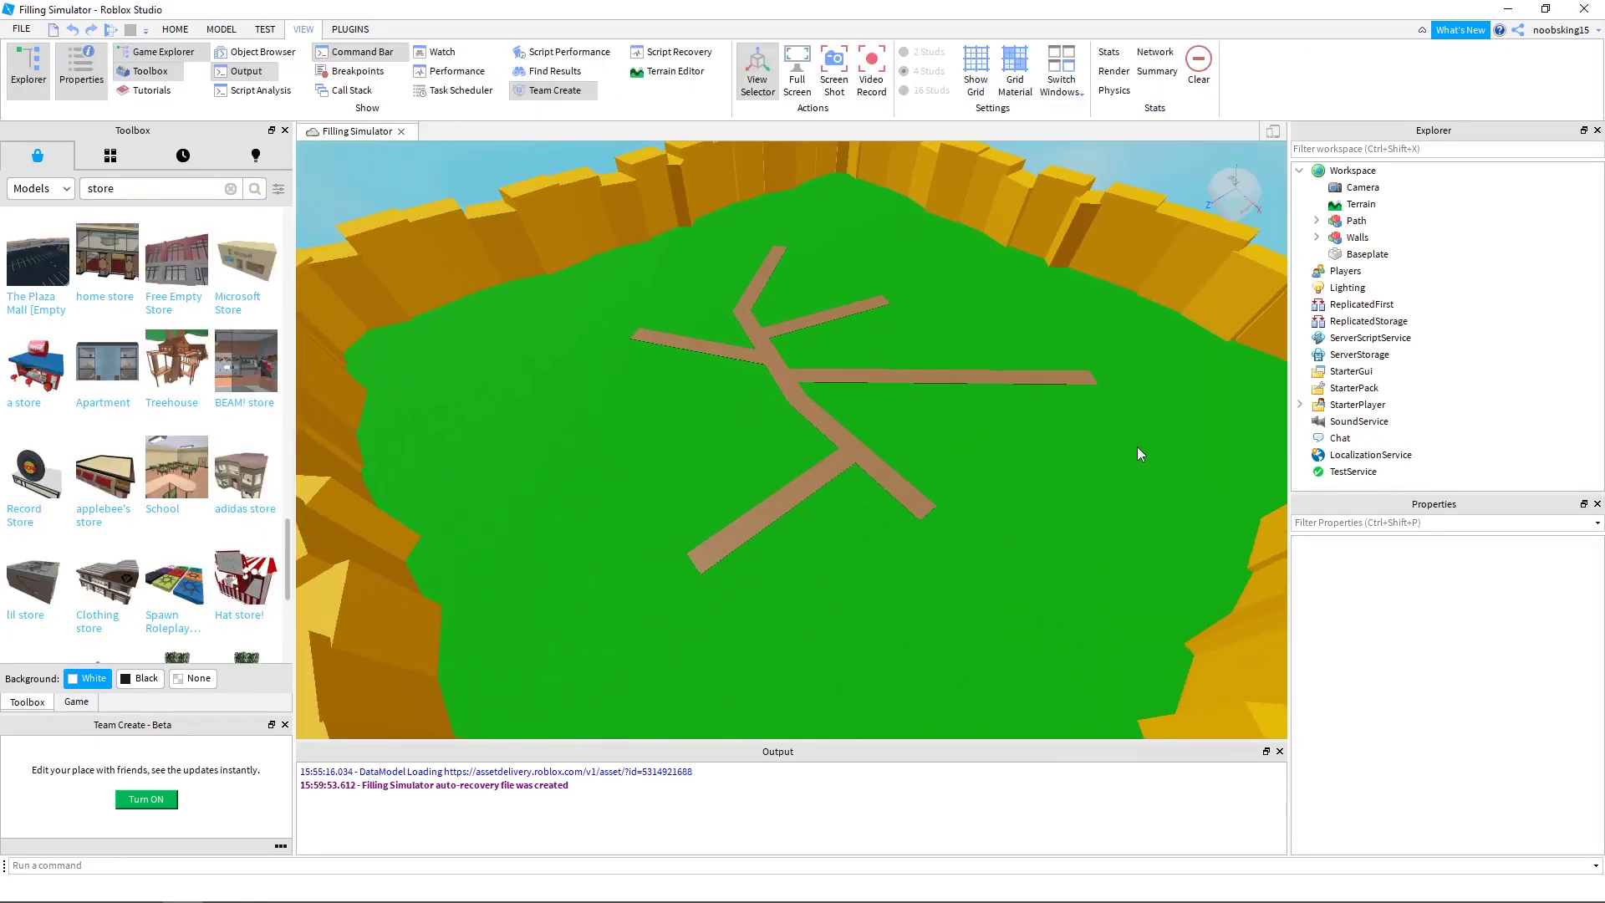
{"action": "left_click_drag", "start_coordinate": [1604, 209], "coordinate": [724, 172]}
{"action": "left_click", "coordinate": [1288, 779]}
{"action": "left_click", "coordinate": [1288, 779]}
{"action": "left_click", "coordinate": [1288, 779]}
{"action": "left_click", "coordinate": [1288, 779]}
{"action": "left_click", "coordinate": [1288, 779]}
{"action": "double_click", "coordinate": [1287, 779]}
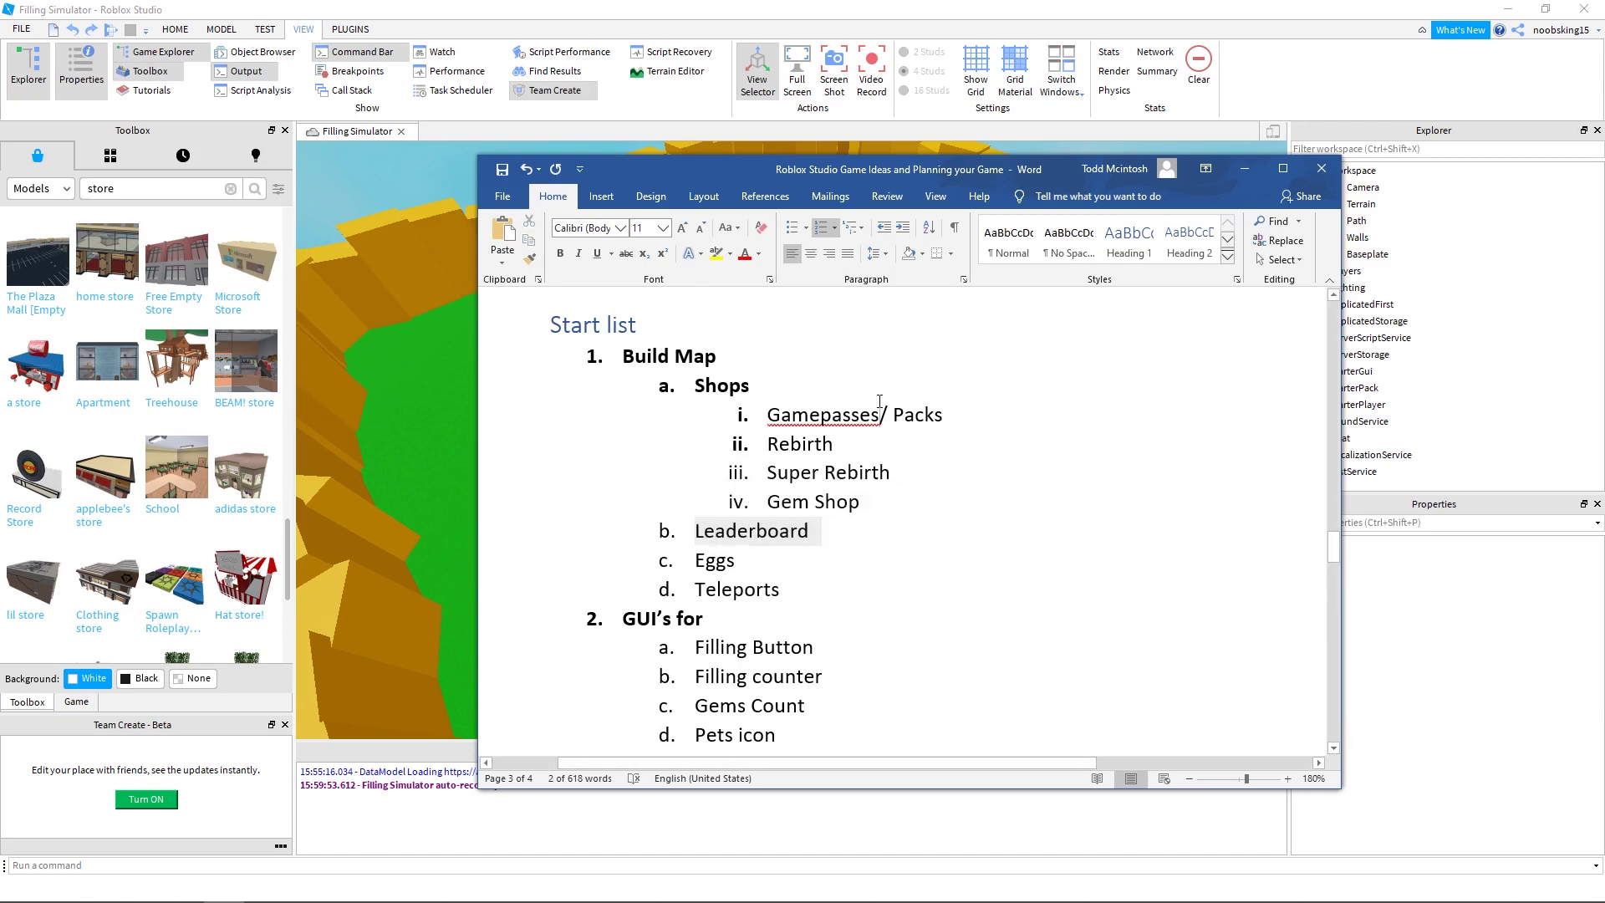
{"action": "left_click_drag", "start_coordinate": [959, 173], "coordinate": [1604, 209]}
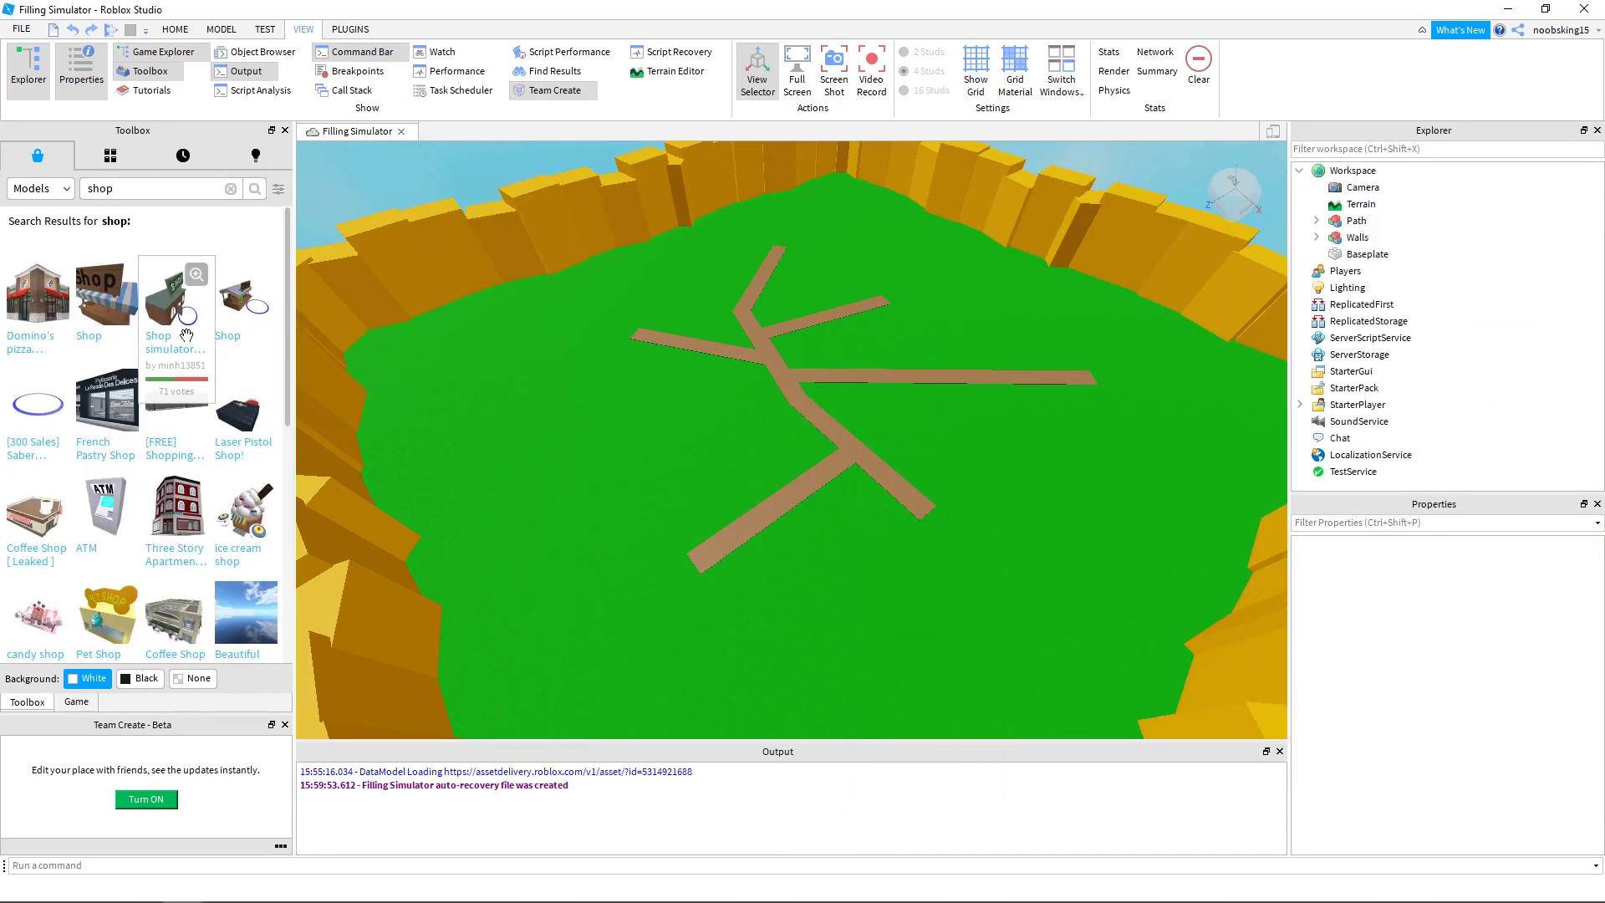
Swap the trial Shop simulator building for the blue [300 Sales] Saber shop ring and open its script
{"action": "left_click", "coordinate": [171, 296]}
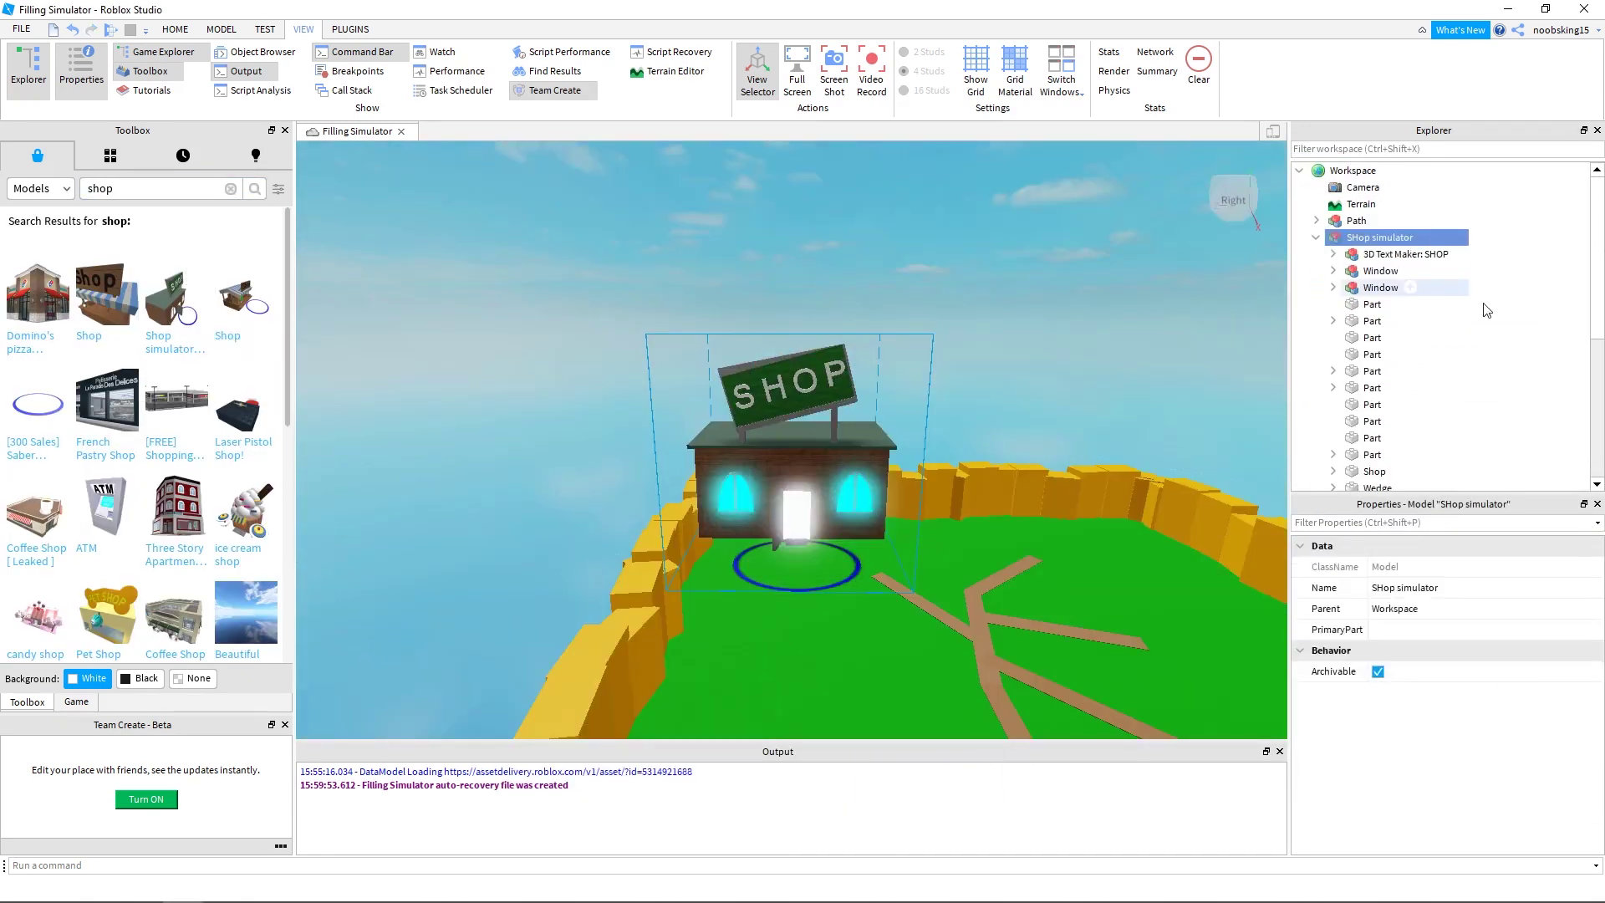
{"action": "key", "text": "Delete"}
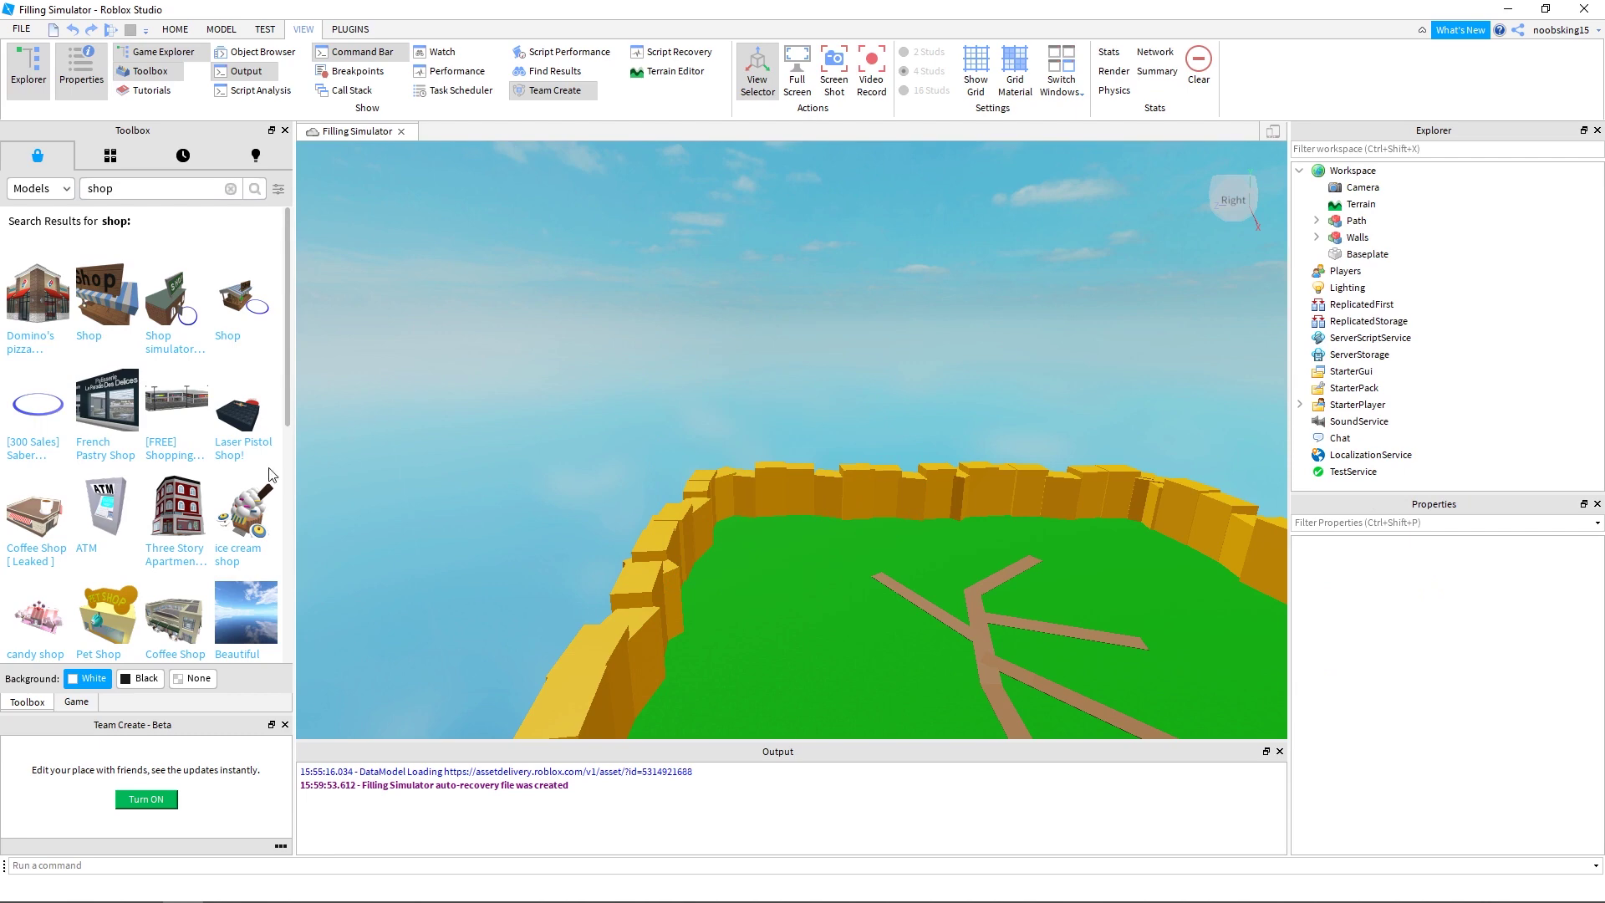
{"action": "left_click", "coordinate": [37, 410]}
{"action": "left_click", "coordinate": [1317, 270]}
{"action": "left_click", "coordinate": [1332, 339]}
{"action": "double_click", "coordinate": [1374, 287]}
{"action": "left_click", "coordinate": [357, 131]}
Move the blue shop ring onto the grass beyond the end of a path branch
{"action": "left_click_drag", "start_coordinate": [792, 452], "coordinate": [984, 448]}
{"action": "right_click_drag", "start_coordinate": [985, 448], "coordinate": [1056, 493]}
{"action": "left_click_drag", "start_coordinate": [452, 656], "coordinate": [1143, 257]}
{"action": "right_click_drag", "start_coordinate": [1144, 257], "coordinate": [1045, 250]}
Playtest the game by walking the character along the path toward the shop ring, and stop the test
{"action": "key", "text": "F5"}
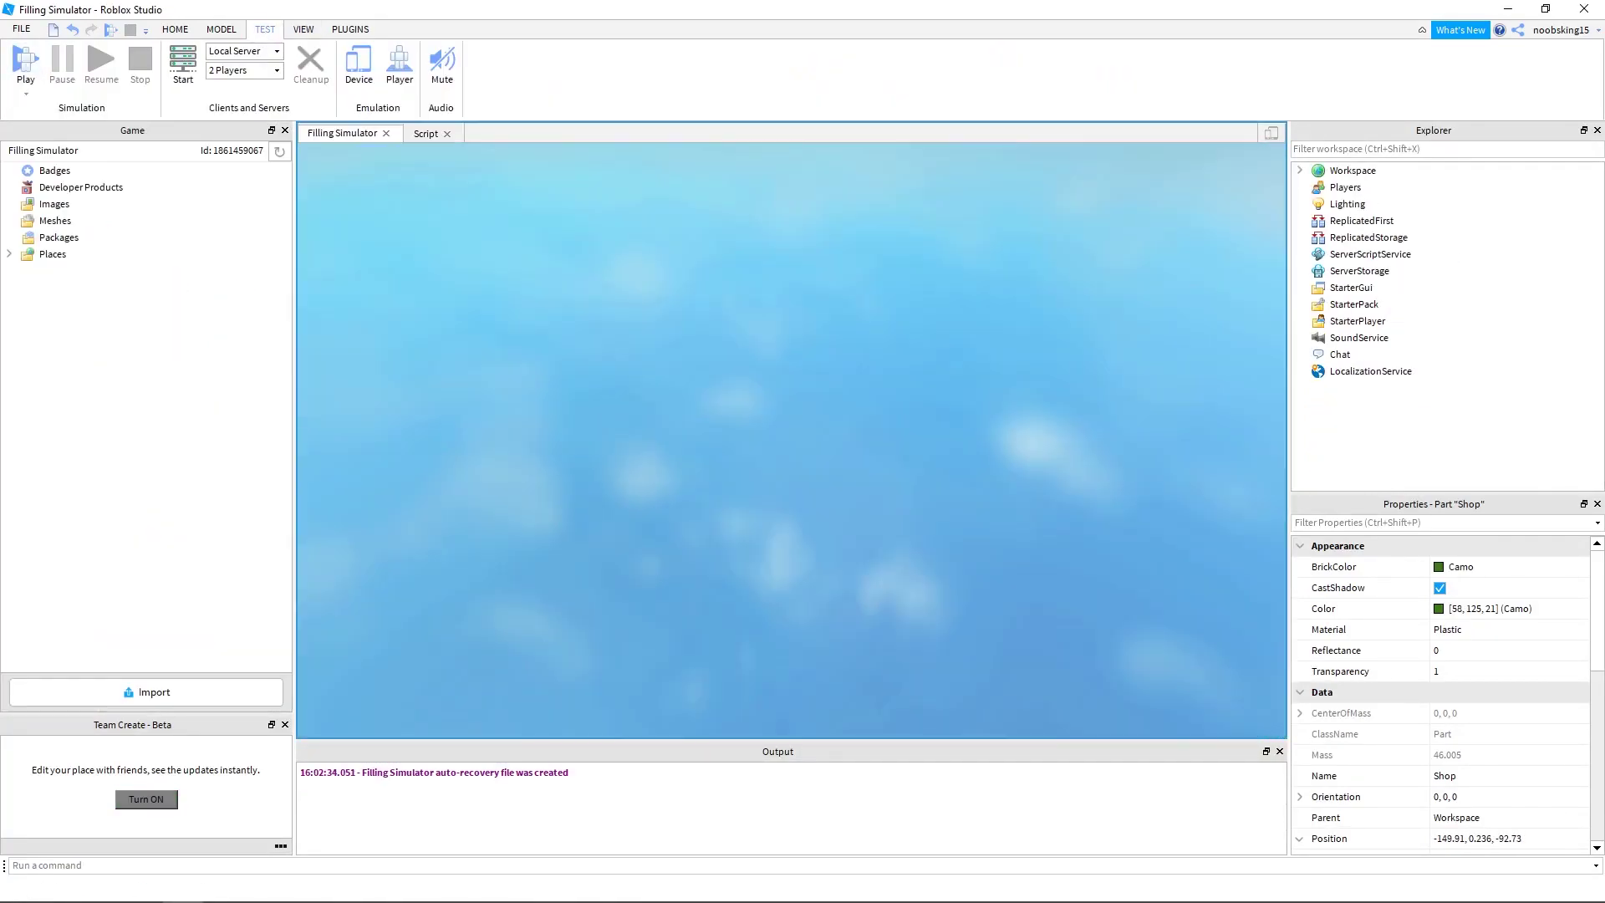
{"action": "key", "text": "w"}
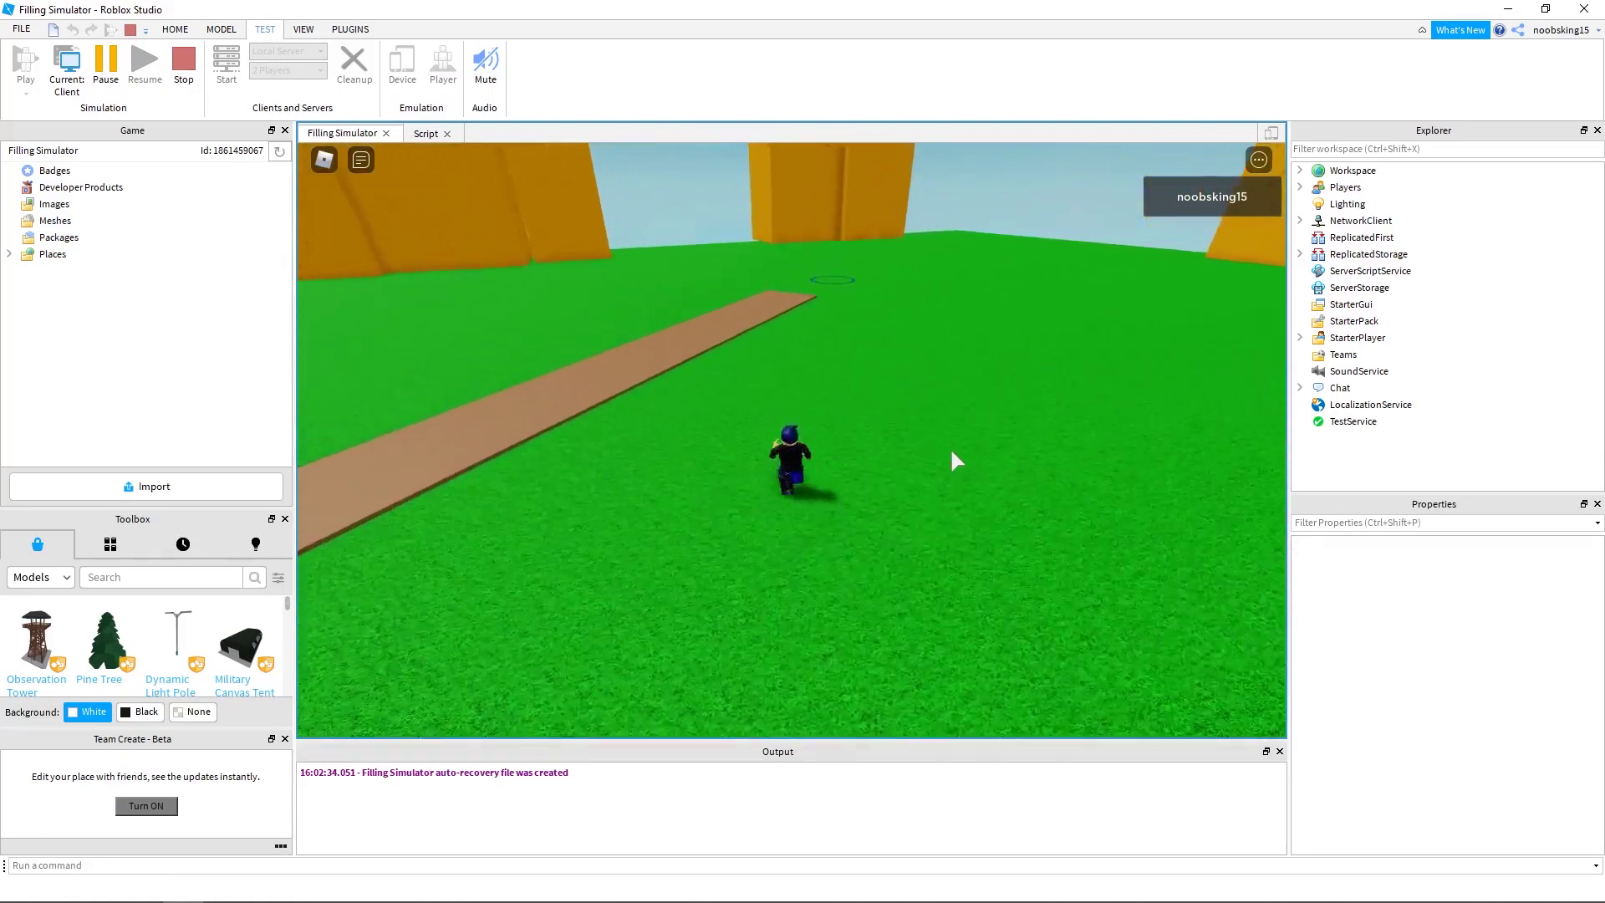
{"action": "key", "text": "shift+F5"}
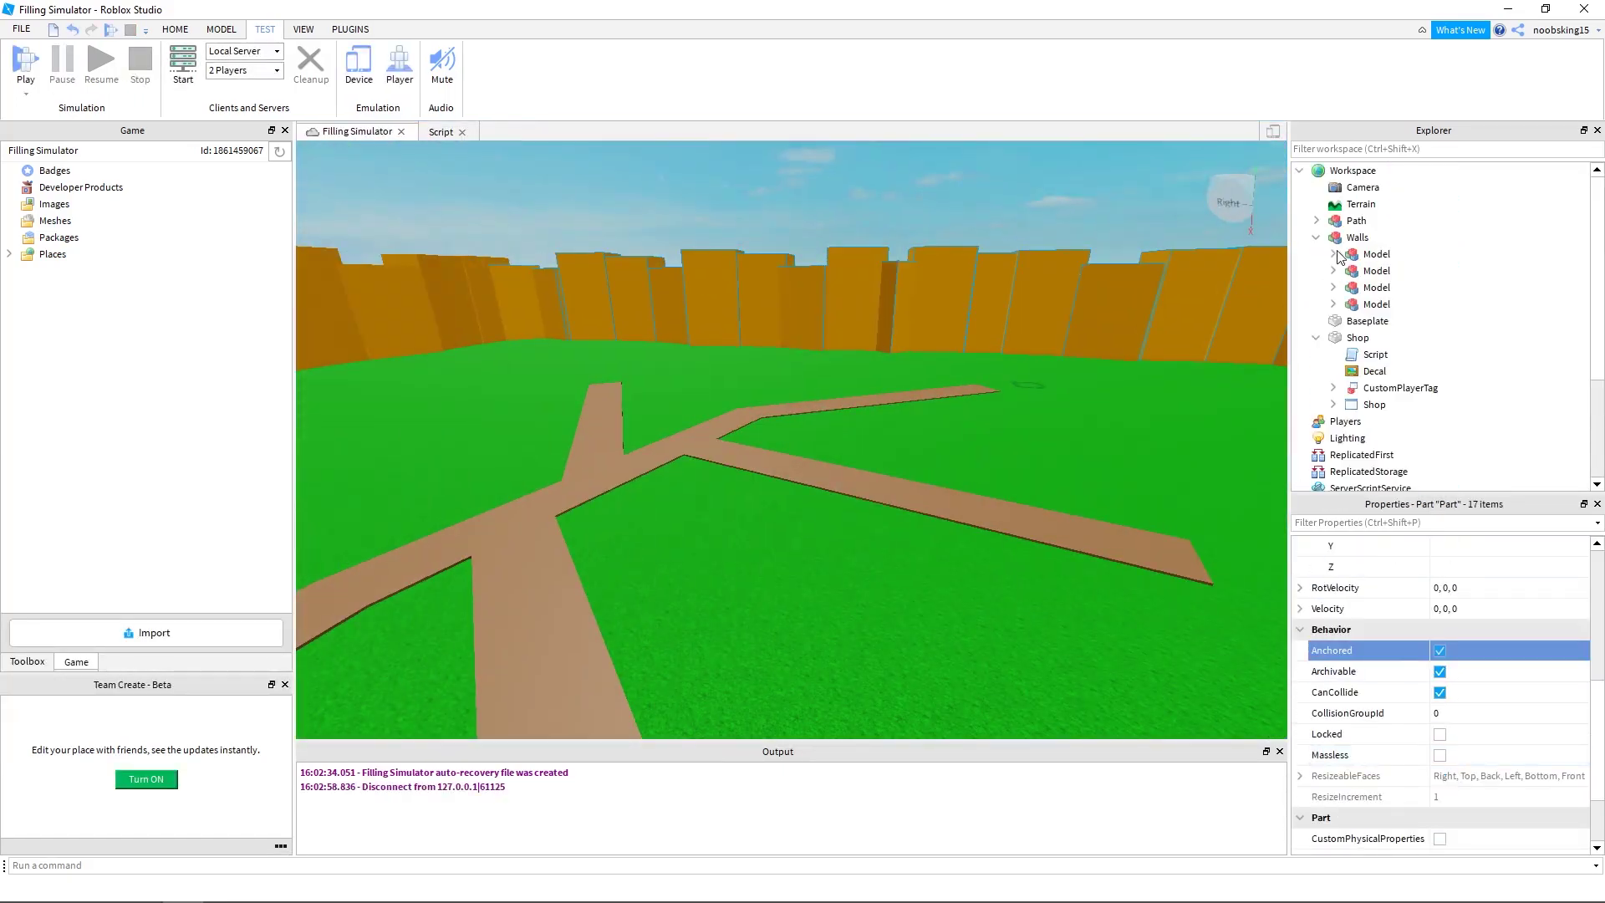
Set the Anchored property on the wall parts and playtest the map again
{"action": "left_click", "coordinate": [1439, 650]}
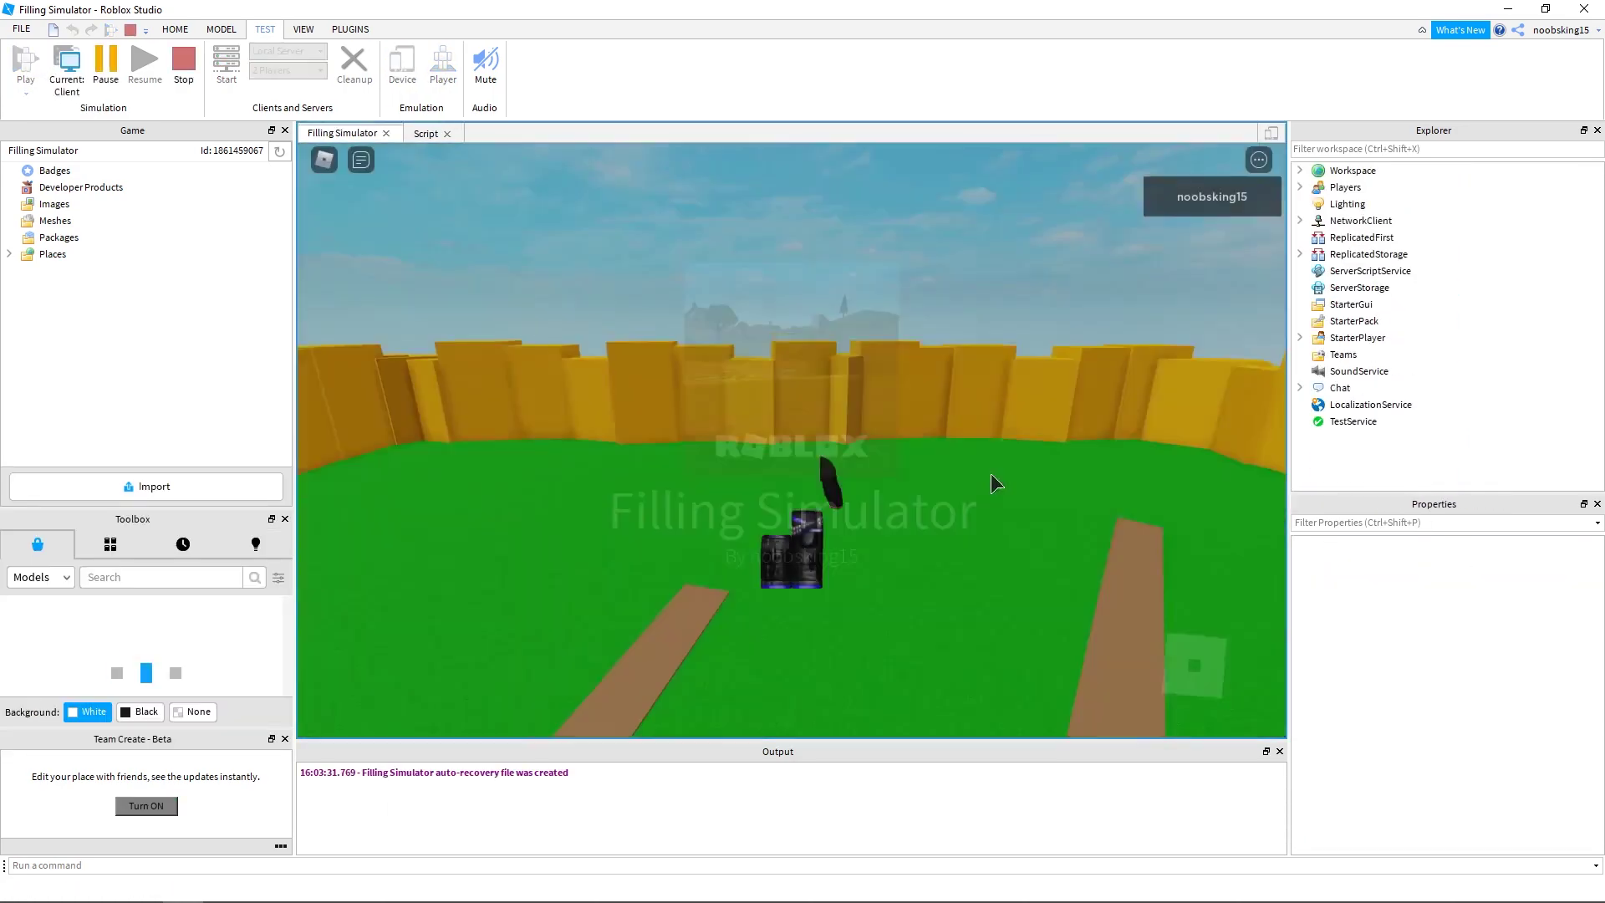
{"action": "scroll", "coordinate": [910, 414], "scroll_direction": "down", "scroll_amount": 3}
{"action": "key", "text": "w"}
{"action": "mouse_move", "coordinate": [910, 414]}
{"action": "right_mouse_down"}
{"action": "mouse_move", "coordinate": [928, 385]}
{"action": "mouse_move", "coordinate": [906, 391]}
{"action": "right_mouse_up"}
{"action": "key", "text": "shift+F5"}
Duplicate the shop ring and place the copies near the ends of other path branches
{"action": "key", "text": "w"}
{"action": "left_click", "coordinate": [684, 305]}
{"action": "key", "text": "ctrl+d"}
{"action": "left_click_drag", "start_coordinate": [1017, 380], "coordinate": [529, 535]}
{"action": "right_click_drag", "start_coordinate": [738, 499], "coordinate": [738, 498]}
{"action": "key", "text": "ctrl+d"}
{"action": "left_click_drag", "start_coordinate": [503, 621], "coordinate": [1111, 461]}
{"action": "right_click_drag", "start_coordinate": [1111, 461], "coordinate": [1111, 462]}
{"action": "left_click_drag", "start_coordinate": [945, 341], "coordinate": [1013, 316]}
{"action": "right_click_drag", "start_coordinate": [1016, 404], "coordinate": [1016, 405]}
{"action": "left_click_drag", "start_coordinate": [804, 316], "coordinate": [1031, 471]}
{"action": "right_click_drag", "start_coordinate": [948, 470], "coordinate": [948, 469]}
Check the Word planning document for the map item that follows the shops
{"action": "left_click", "coordinate": [301, 31]}
{"action": "key", "text": "alt+Tab"}
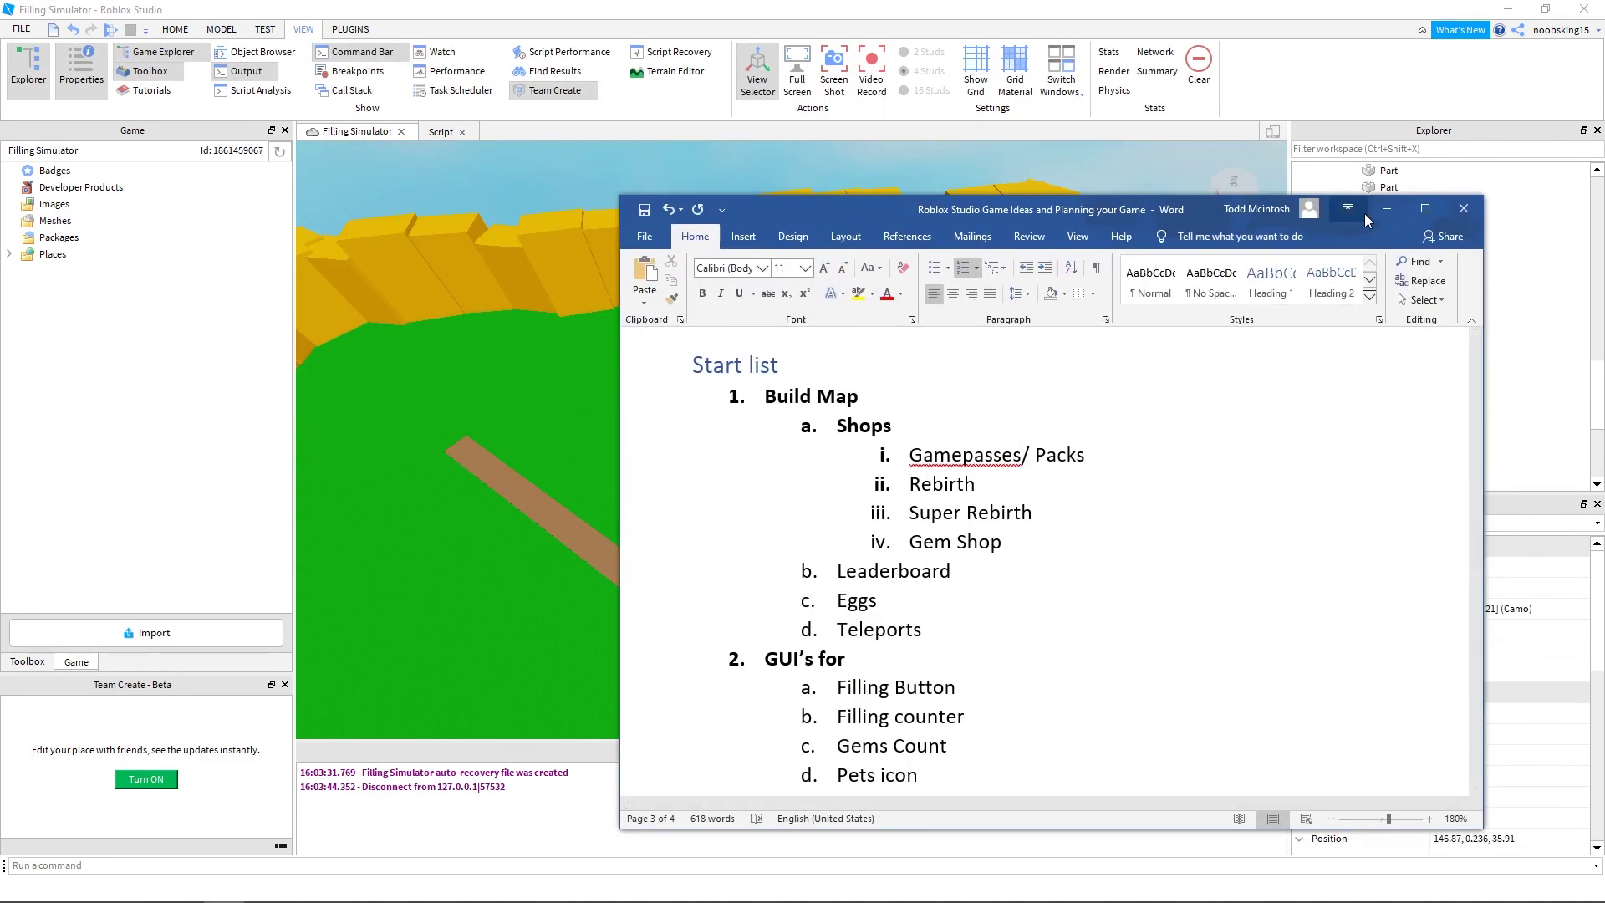
{"action": "left_click", "coordinate": [1385, 209]}
Insert a HighScore board from a toolbox search for leaderboard and place it near the end of a path branch
{"action": "left_click", "coordinate": [264, 30]}
{"action": "left_click", "coordinate": [302, 30]}
{"action": "right_click_drag", "start_coordinate": [931, 424], "coordinate": [931, 424]}
{"action": "left_click", "coordinate": [126, 73]}
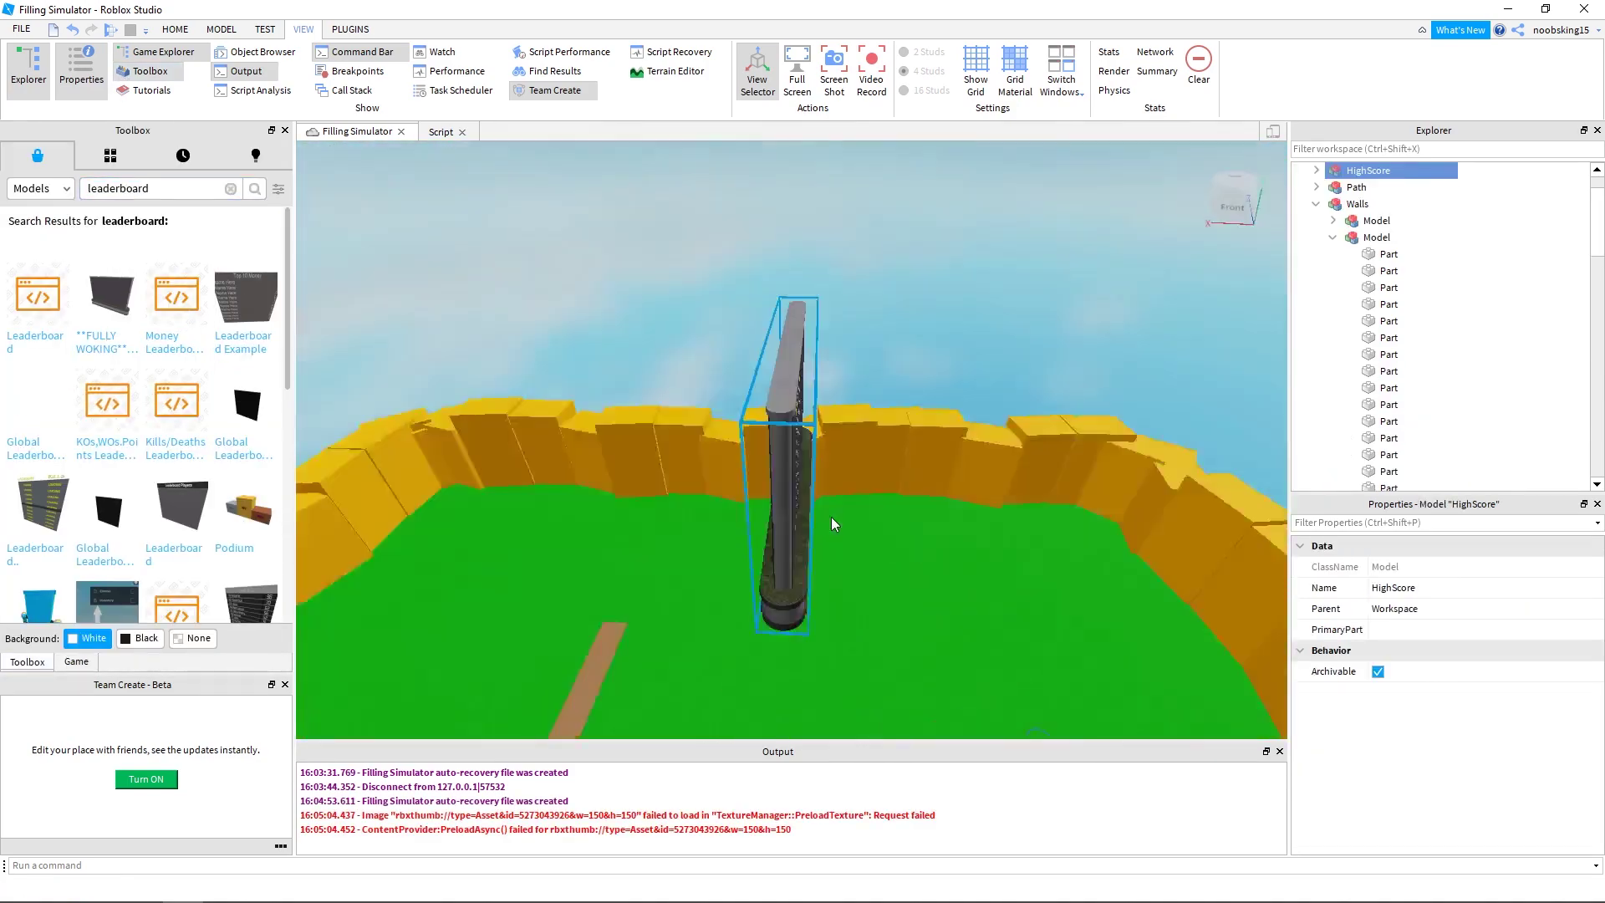
{"action": "scroll", "coordinate": [831, 516], "scroll_direction": "down", "scroll_amount": 5}
{"action": "right_click_drag", "start_coordinate": [1056, 604], "coordinate": [1051, 595]}
{"action": "scroll", "coordinate": [1051, 501], "scroll_direction": "up", "scroll_amount": 3}
{"action": "left_click_drag", "start_coordinate": [1051, 495], "coordinate": [602, 341]}
{"action": "key", "text": "f"}
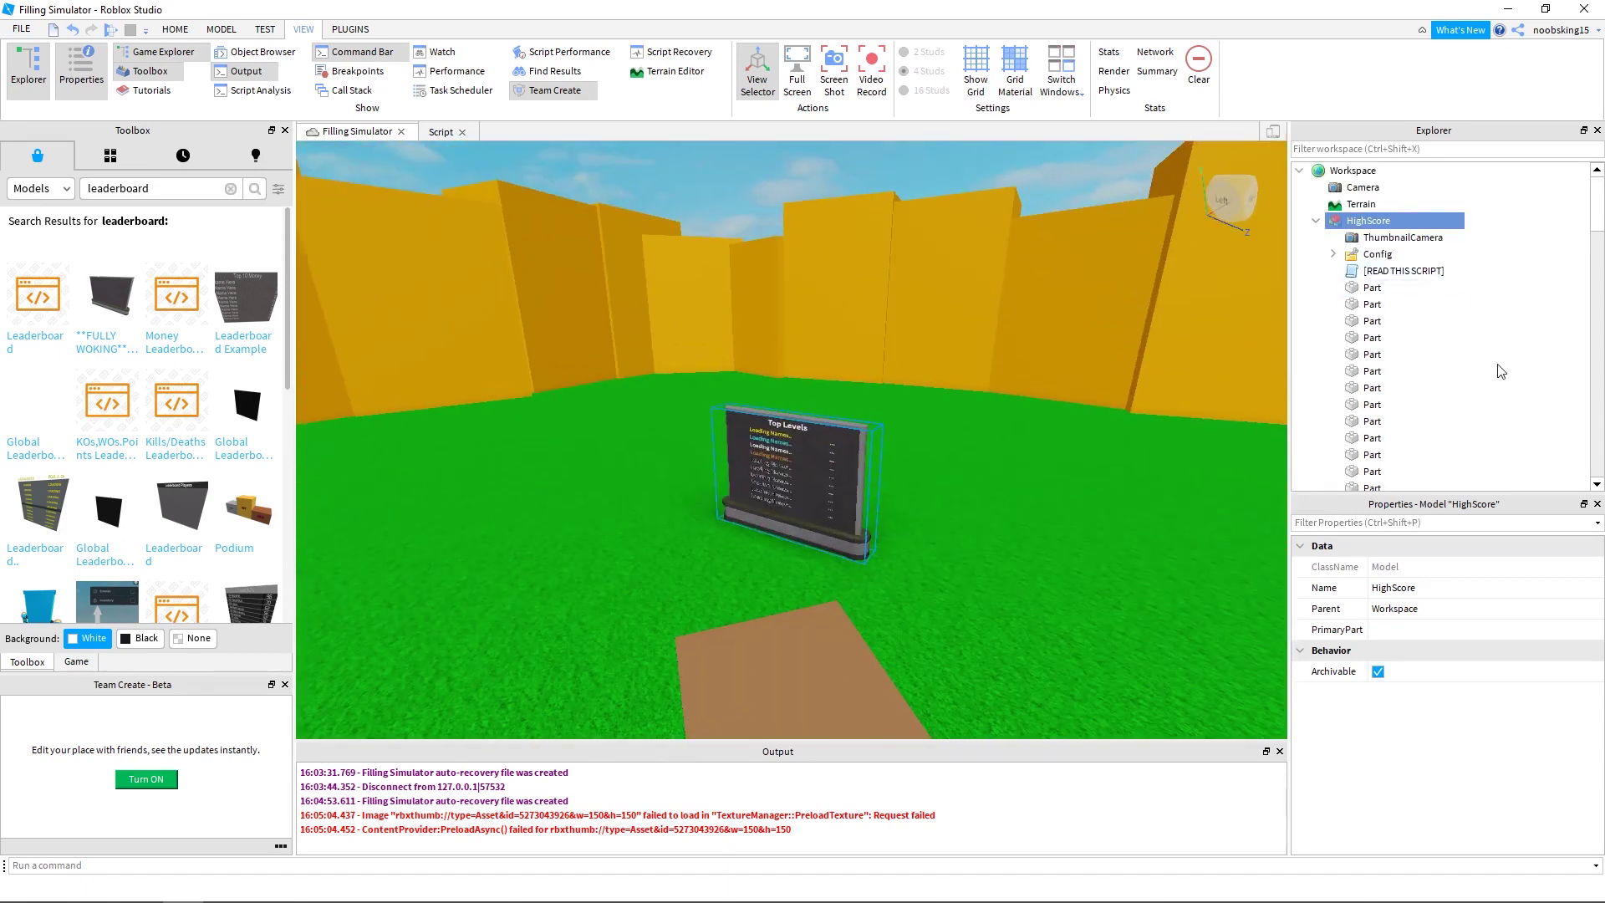
Read the leaderboard's RemoteScore script and the settings notes in [READ THIS SCRIPT]
{"action": "double_click", "coordinate": [1355, 271]}
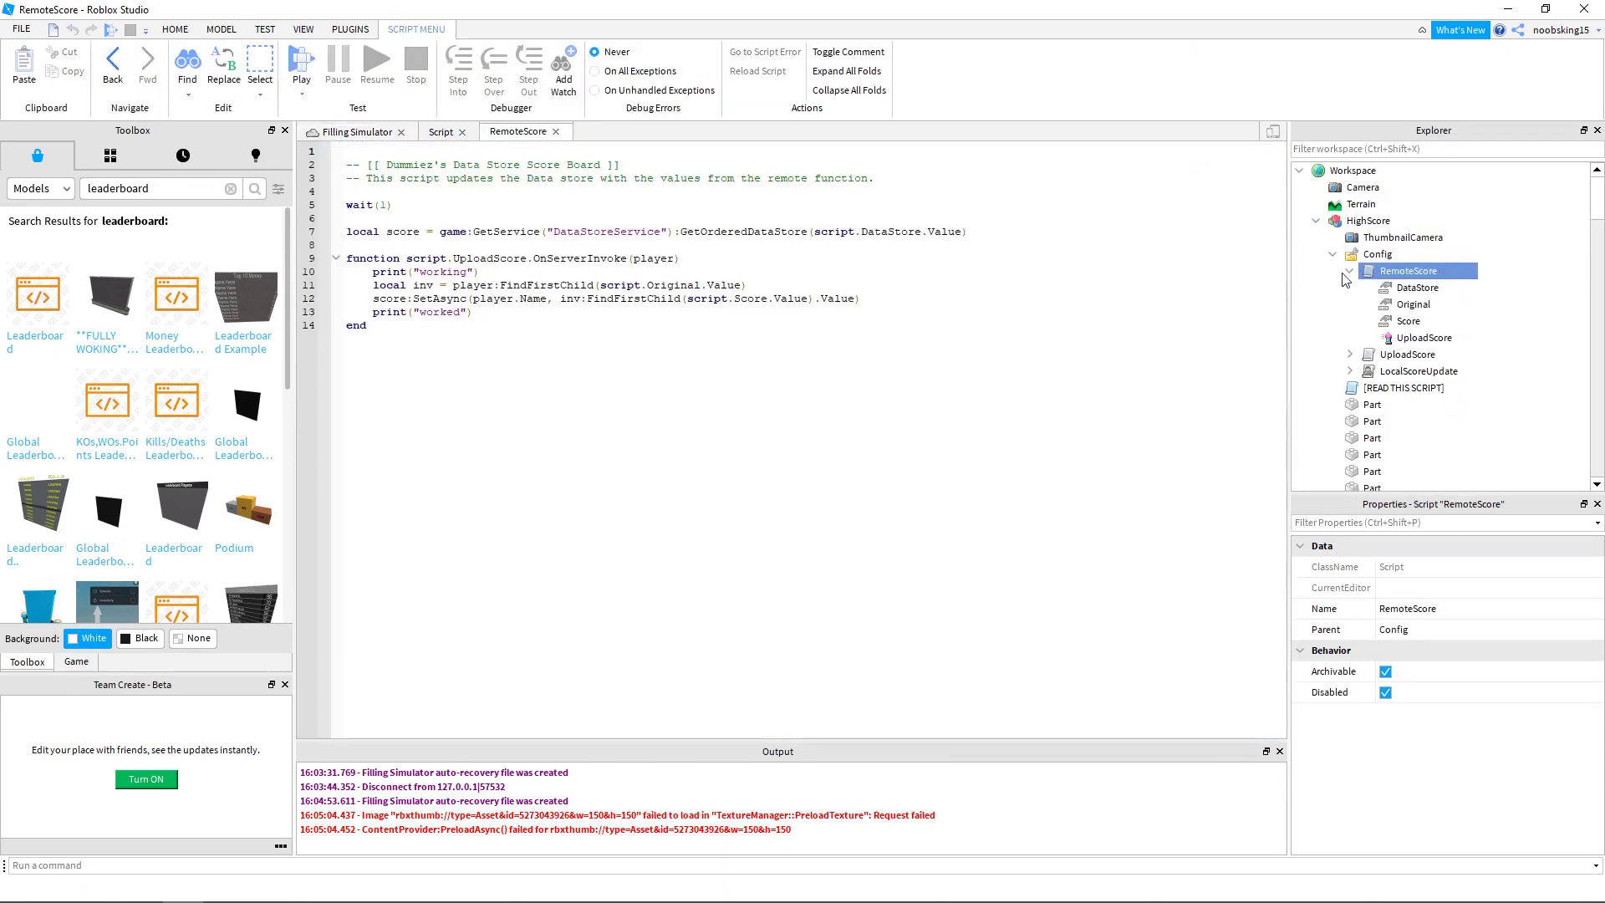
{"action": "left_click", "coordinate": [555, 132]}
{"action": "double_click", "coordinate": [1403, 421]}
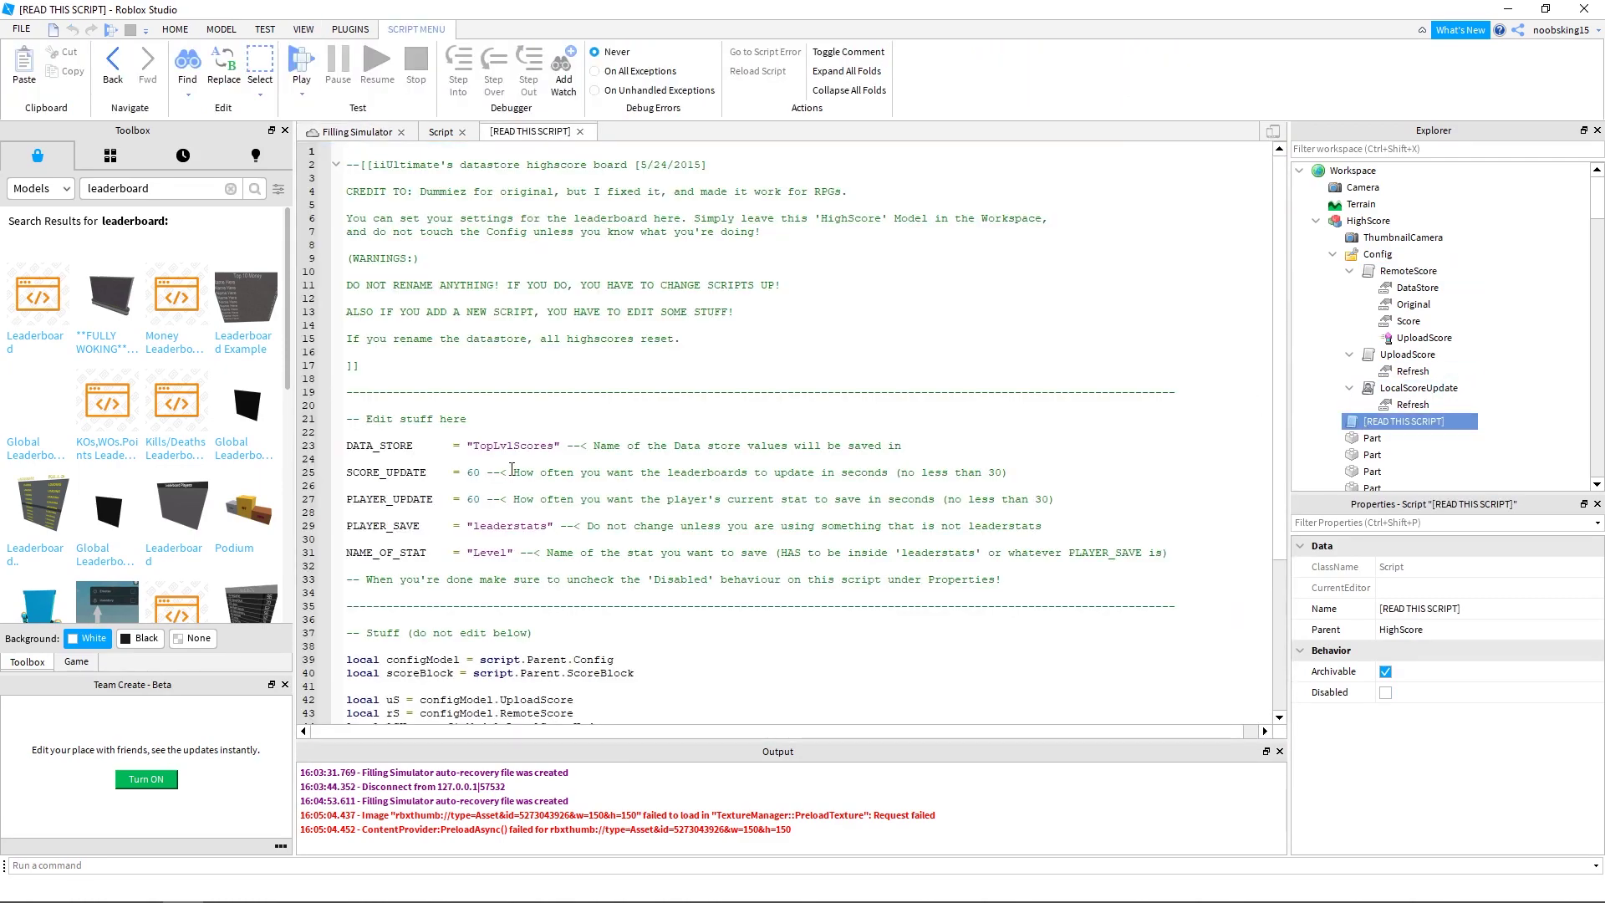
{"action": "scroll", "coordinate": [611, 506], "scroll_direction": "down", "scroll_amount": 5}
{"action": "scroll", "coordinate": [596, 563], "scroll_direction": "up", "scroll_amount": 5}
{"action": "left_click", "coordinate": [579, 132]}
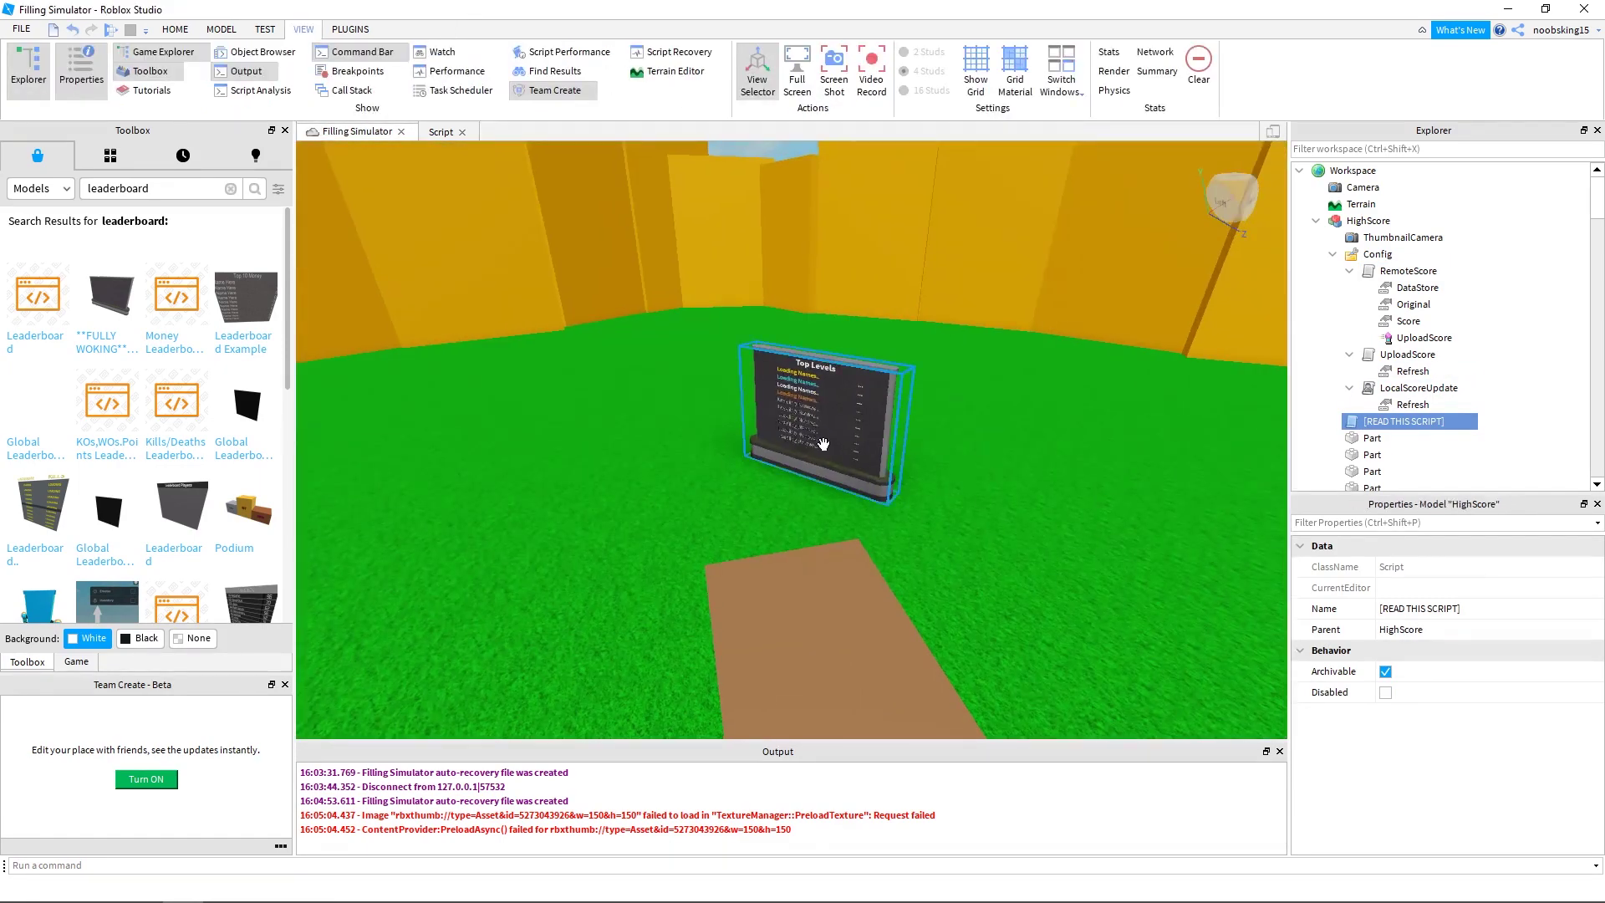
Rotate the leaderboard to face the path and move it toward the end of the branch
{"action": "left_click_drag", "start_coordinate": [946, 452], "coordinate": [969, 418]}
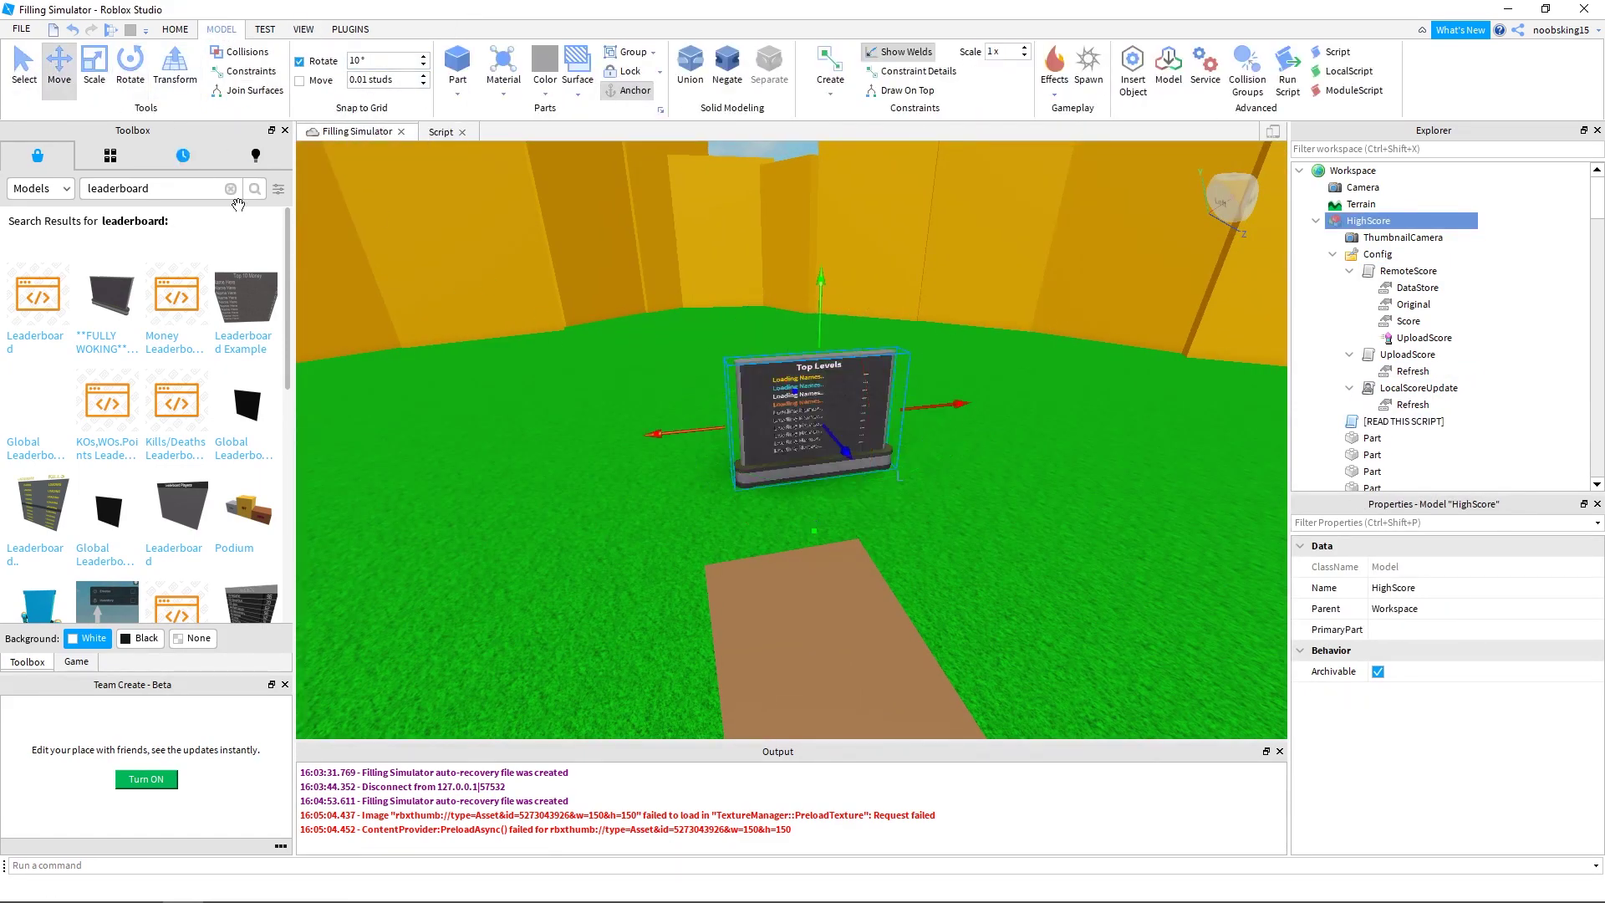
{"action": "left_click_drag", "start_coordinate": [847, 453], "coordinate": [906, 521]}
{"action": "left_click_drag", "start_coordinate": [674, 491], "coordinate": [569, 502]}
{"action": "left_click", "coordinate": [963, 553]}
{"action": "right_click_drag", "start_coordinate": [963, 553], "coordinate": [956, 543]}
Scale up the leaderboard at the end of the path branch
{"action": "left_click", "coordinate": [802, 406]}
{"action": "left_click", "coordinate": [936, 456]}
{"action": "right_click_drag", "start_coordinate": [936, 456], "coordinate": [842, 504]}
{"action": "left_click", "coordinate": [841, 505]}
{"action": "left_click", "coordinate": [93, 67]}
{"action": "left_click_drag", "start_coordinate": [667, 283], "coordinate": [666, 171]}
{"action": "left_click", "coordinate": [1074, 410]}
{"action": "right_click_drag", "start_coordinate": [1075, 410], "coordinate": [595, 401]}
Search the toolbox for egg and egg spawn models and browse the egg results
{"action": "type", "text": "egg"}
{"action": "key", "text": "Return"}
{"action": "left_click_drag", "start_coordinate": [154, 189], "coordinate": [77, 193]}
{"action": "scroll", "coordinate": [244, 507], "scroll_direction": "down", "scroll_amount": 10}
{"action": "scroll", "coordinate": [178, 508], "scroll_direction": "up", "scroll_amount": 10}
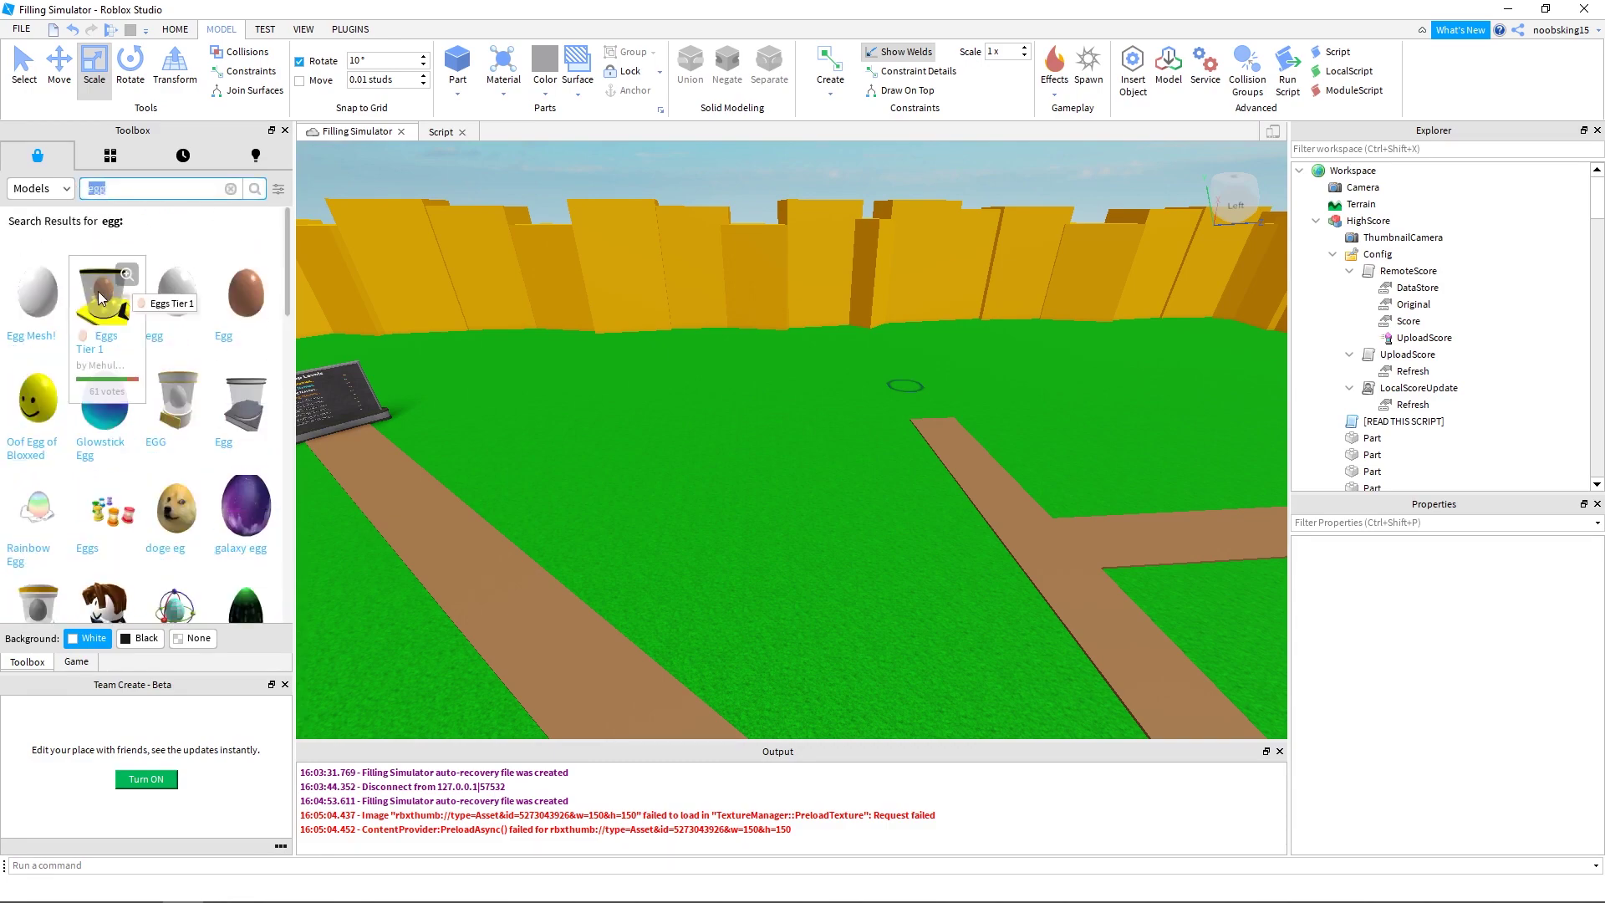
{"action": "type", "text": "spawn"}
{"action": "key", "text": "Return"}
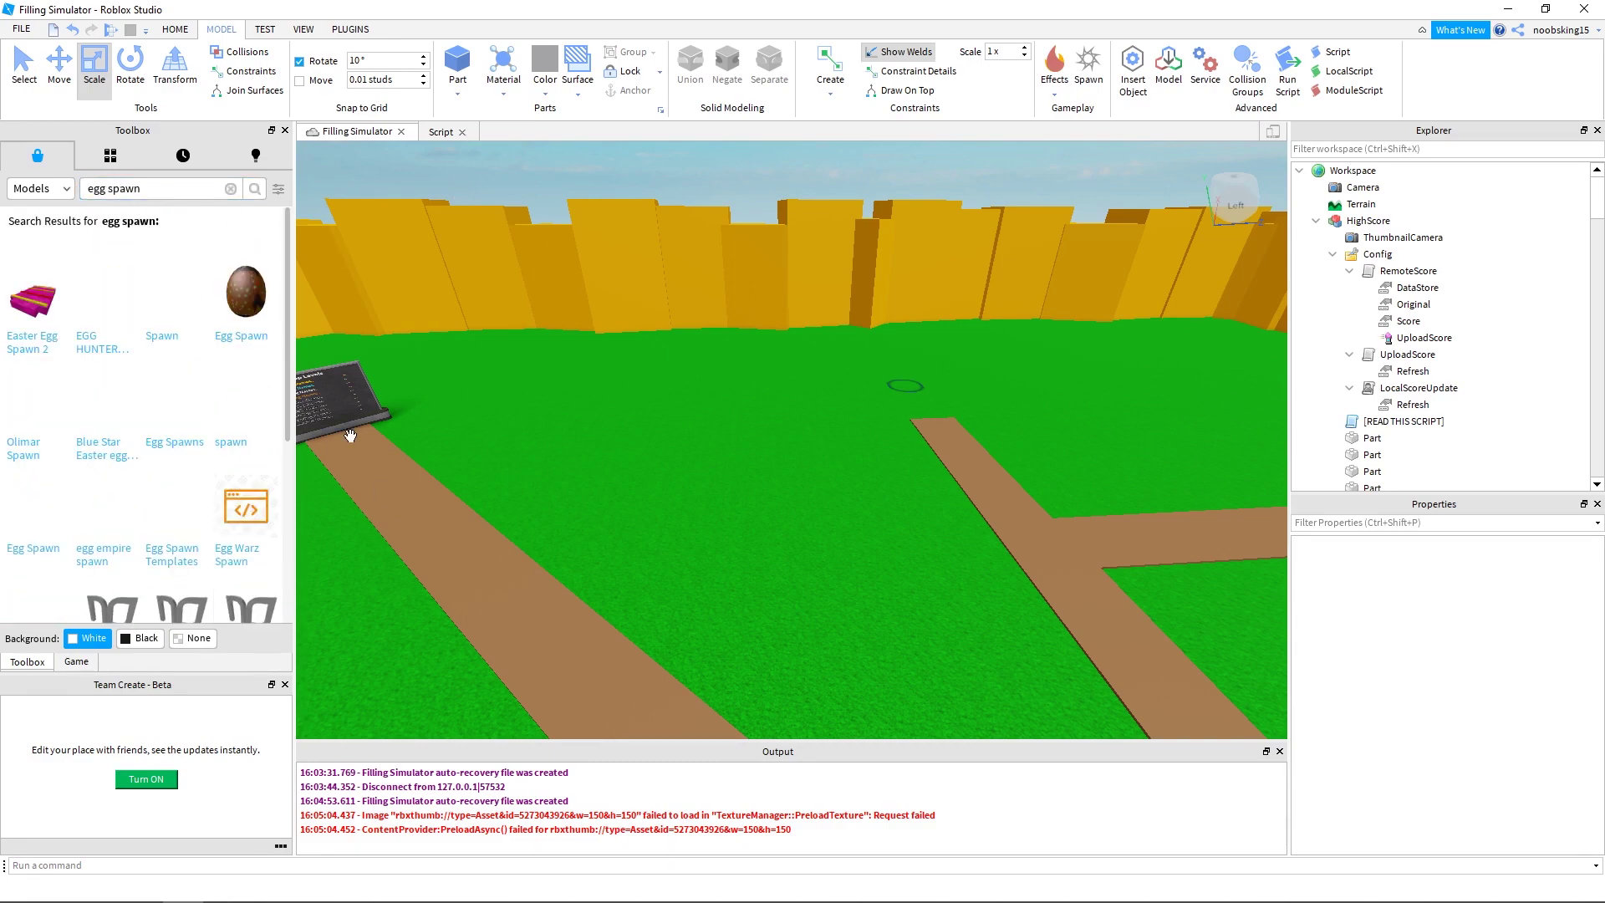
{"action": "left_click_drag", "start_coordinate": [142, 189], "coordinate": [120, 192]}
{"action": "key", "text": "Return"}
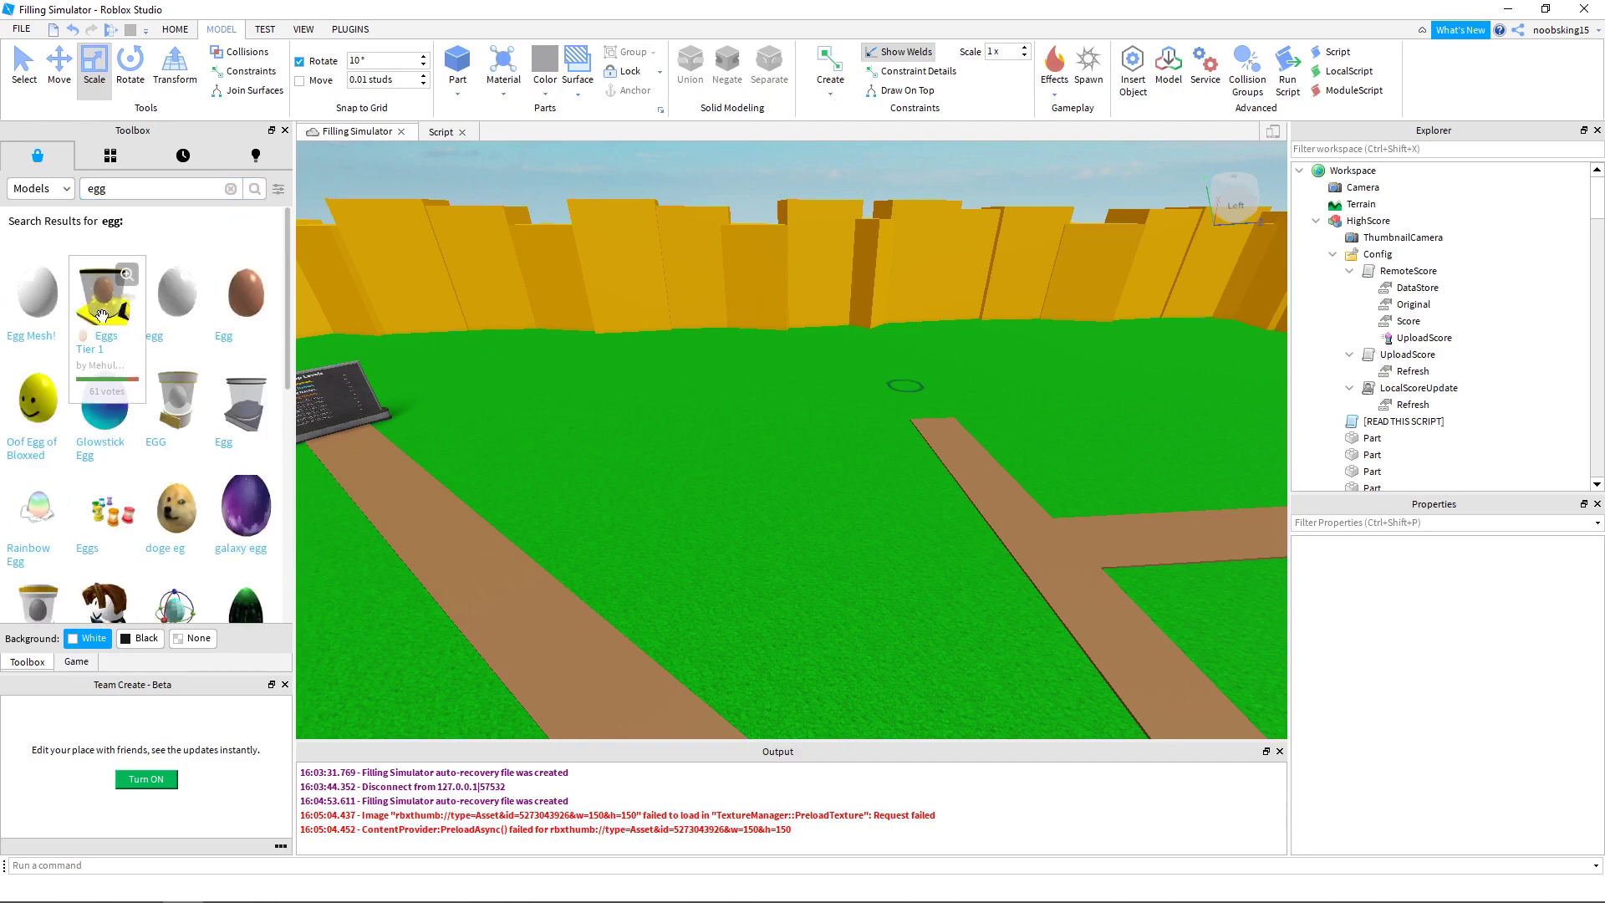
Insert the Eggs Tier 1 model on the grass beside the main path
{"action": "left_click", "coordinate": [107, 296]}
{"action": "key", "text": "f"}
{"action": "right_click_drag", "start_coordinate": [889, 403], "coordinate": [888, 403]}
{"action": "scroll", "coordinate": [887, 404], "scroll_direction": "down", "scroll_amount": 5}
Search the toolbox for teleport models and look through the results
{"action": "double_click", "coordinate": [97, 189]}
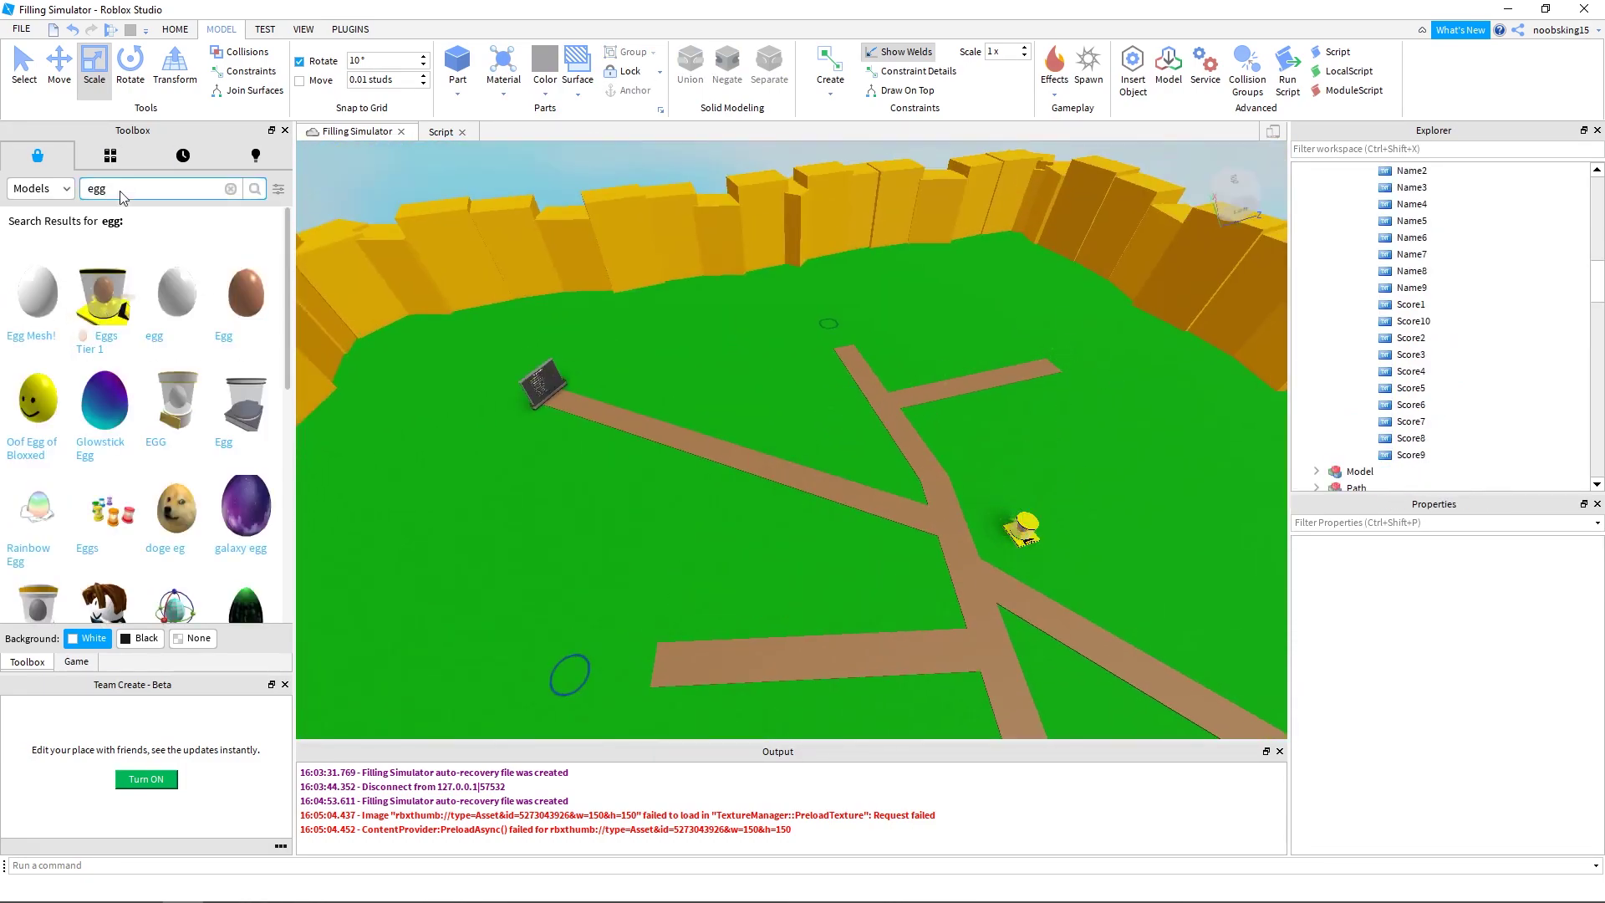
{"action": "type", "text": "teleport"}
{"action": "key", "text": "Return"}
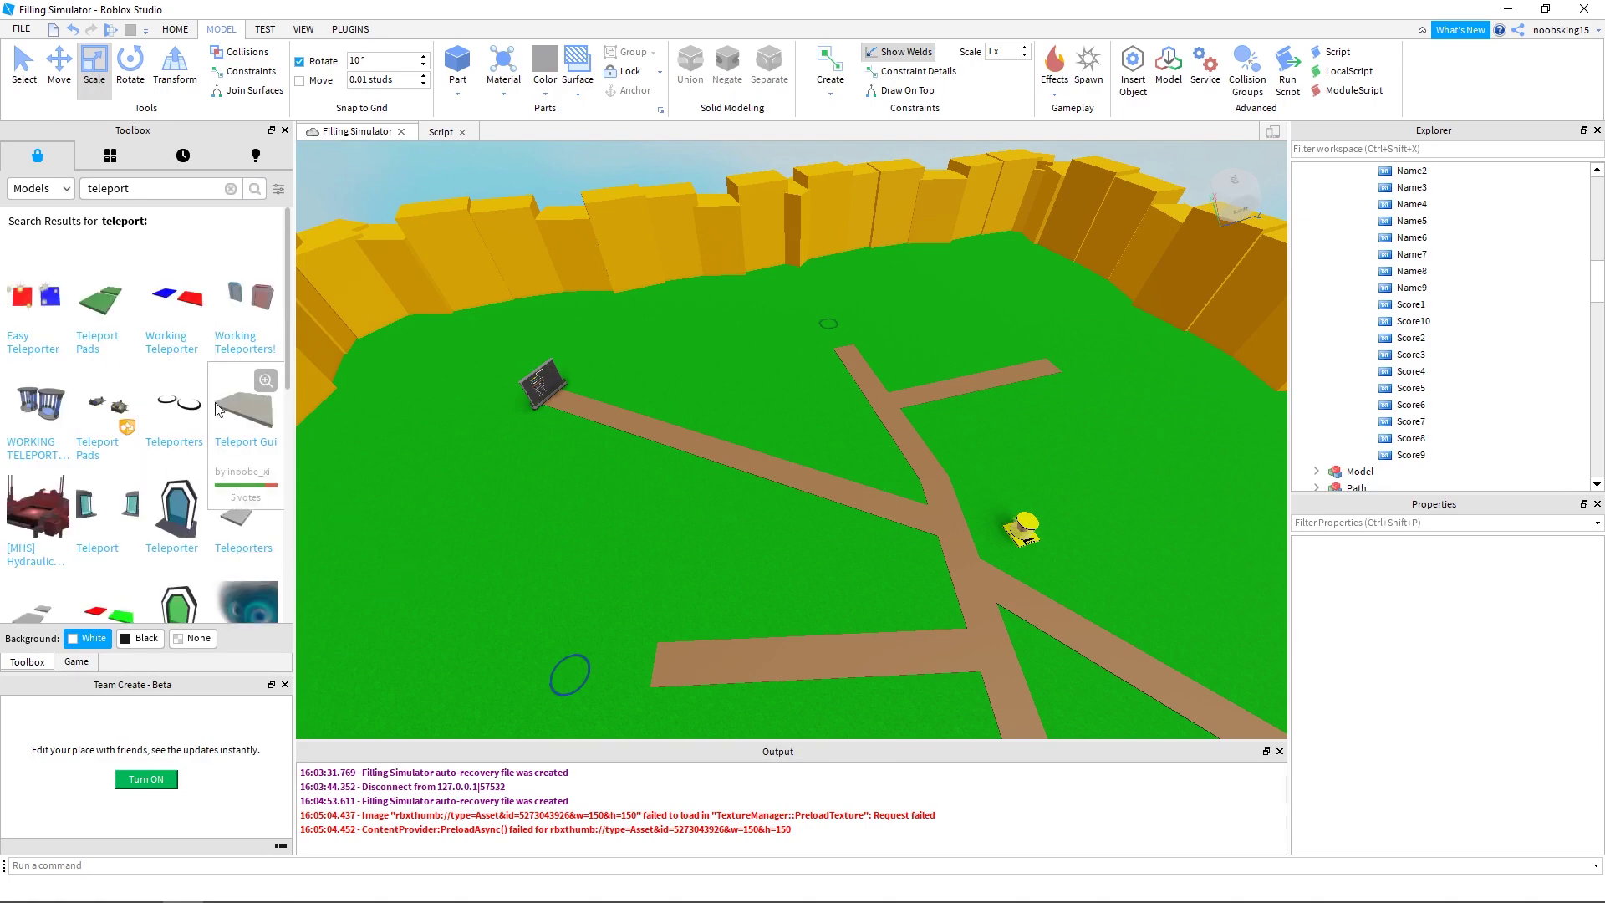
{"action": "scroll", "coordinate": [219, 410], "scroll_direction": "down", "scroll_amount": 8}
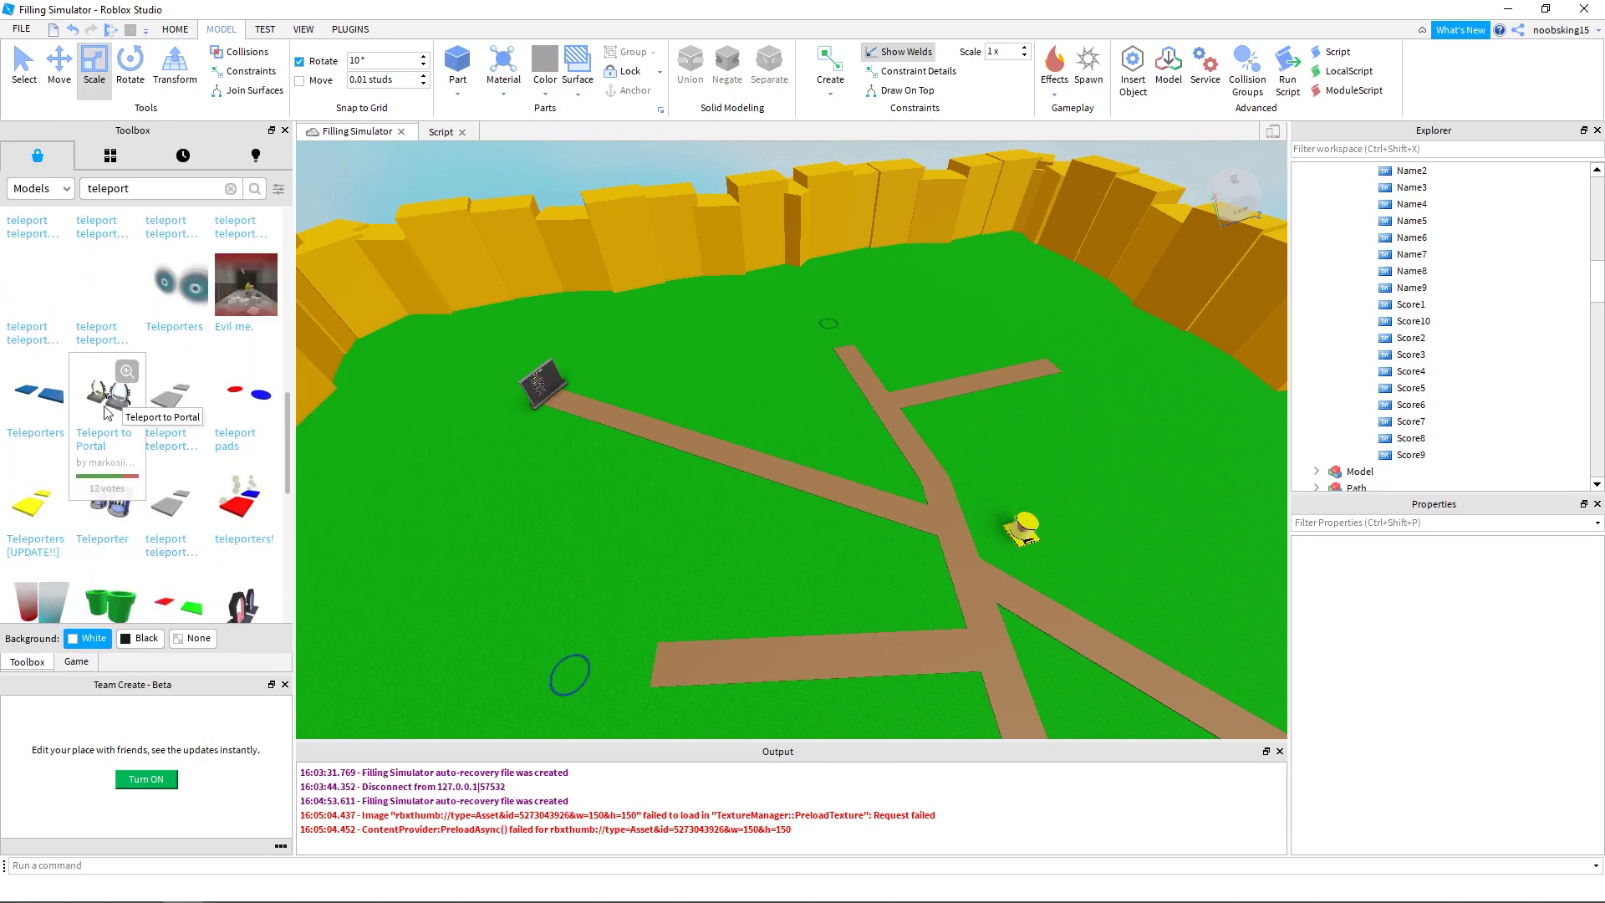
{"action": "left_click", "coordinate": [105, 412]}
{"action": "right_click_drag", "start_coordinate": [810, 590], "coordinate": [810, 590]}
{"action": "left_click", "coordinate": [73, 30]}
Browse further through the teleport results for a suitable teleporter model
{"action": "scroll", "coordinate": [219, 524], "scroll_direction": "down", "scroll_amount": 3}
{"action": "scroll", "coordinate": [219, 523], "scroll_direction": "down", "scroll_amount": 6}
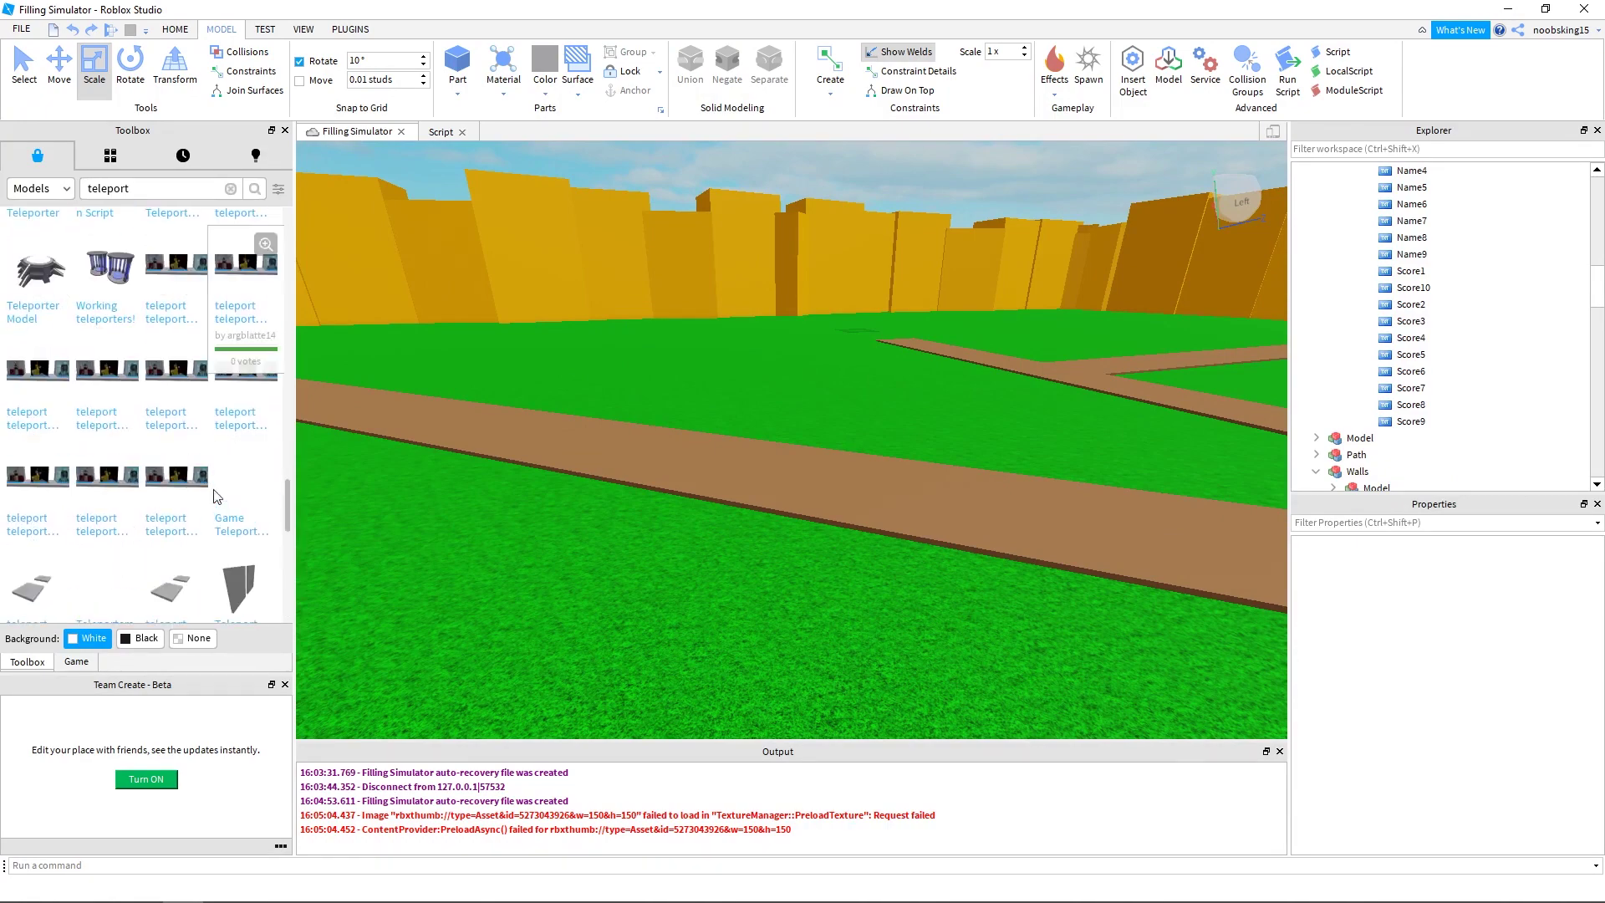
{"action": "scroll", "coordinate": [217, 497], "scroll_direction": "down", "scroll_amount": 4}
{"action": "key", "text": "Return"}
{"action": "scroll", "coordinate": [172, 368], "scroll_direction": "down", "scroll_amount": 15}
{"action": "scroll", "coordinate": [177, 339], "scroll_direction": "up", "scroll_amount": 14}
Refine the toolbox search to modern teleport
{"action": "left_click", "coordinate": [112, 189]}
{"action": "key", "text": "BackSpace"}
{"action": "key", "text": "BackSpace"}
{"action": "key", "text": "BackSpace"}
{"action": "key", "text": "BackSpace"}
{"action": "key", "text": "BackSpace"}
{"action": "type", "text": "modern"}
{"action": "key", "text": "Return"}
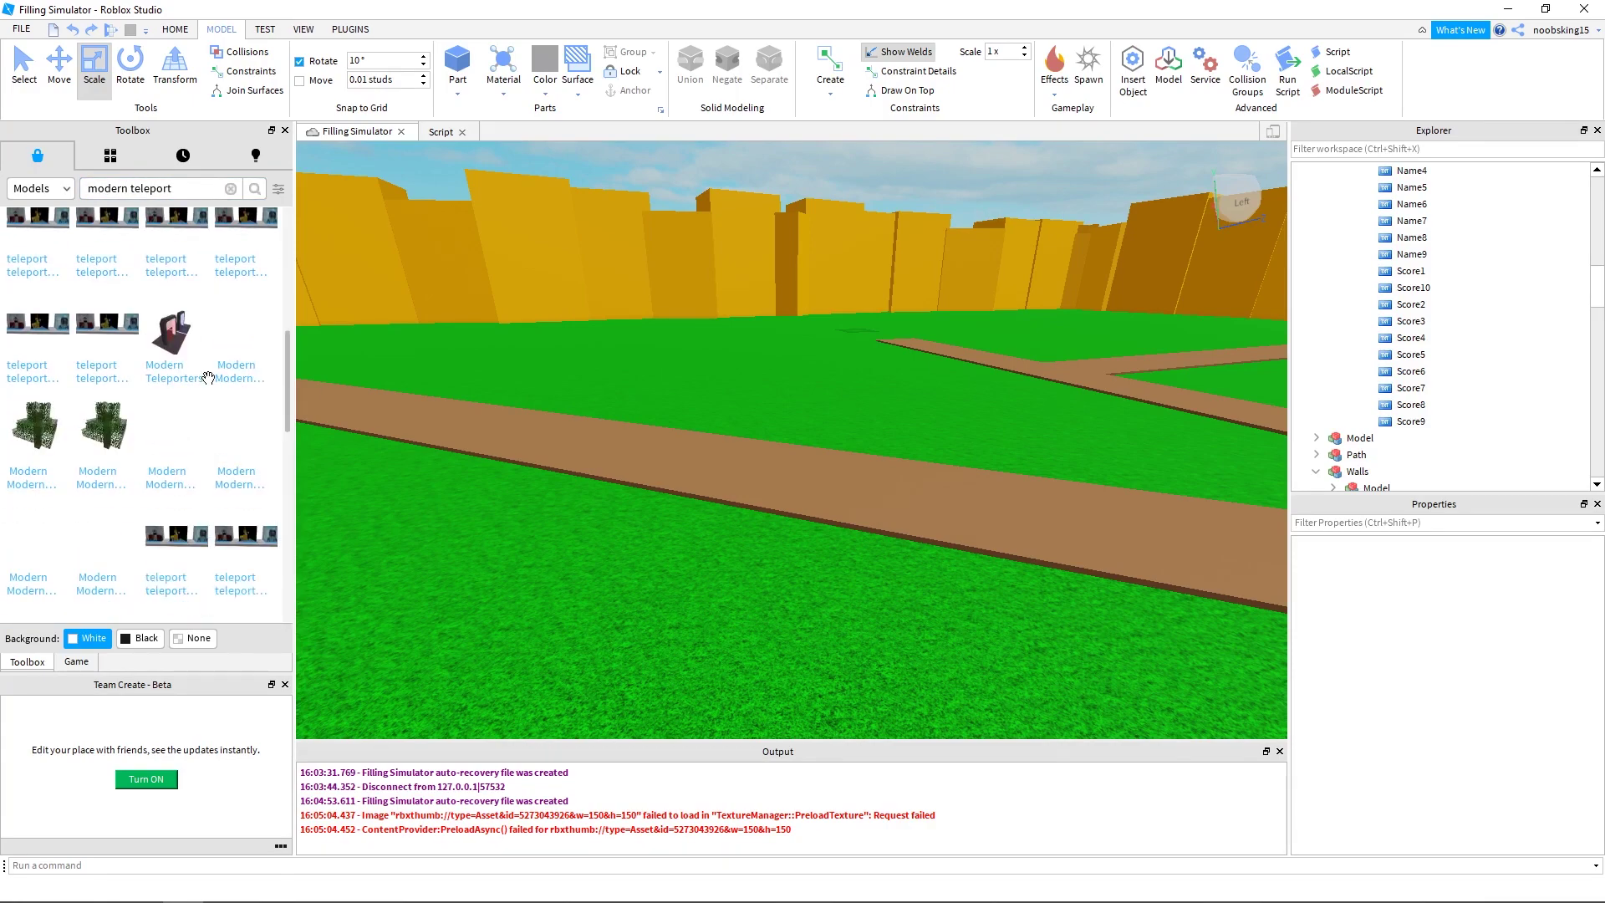
Insert the Modern Teleporters model and place it on the grass near the end of an empty path branch
{"action": "left_click_drag", "start_coordinate": [172, 330], "coordinate": [857, 496]}
{"action": "scroll", "coordinate": [907, 531], "scroll_direction": "down", "scroll_amount": 5}
{"action": "right_click_drag", "start_coordinate": [909, 533], "coordinate": [906, 525]}
{"action": "left_click_drag", "start_coordinate": [707, 665], "coordinate": [869, 304]}
{"action": "right_click_drag", "start_coordinate": [874, 304], "coordinate": [895, 306]}
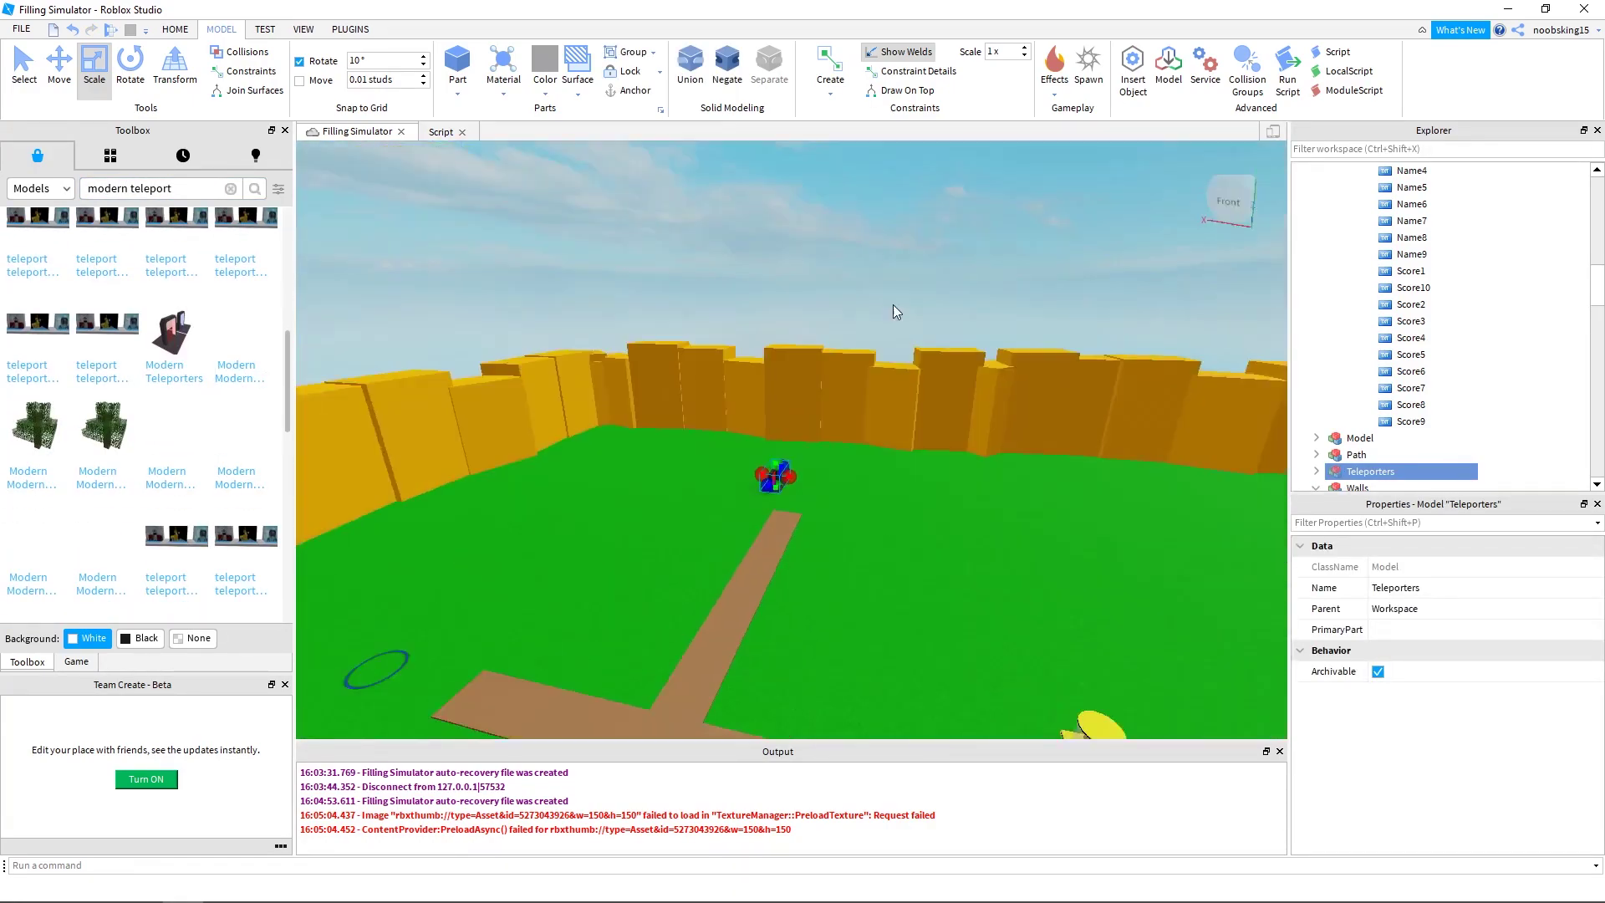
Set the rotation snap to 90° and rotate the teleporters so that they face the path
{"action": "scroll", "coordinate": [894, 306], "scroll_direction": "up", "scroll_amount": 3}
{"action": "left_click", "coordinate": [130, 67]}
{"action": "left_click_drag", "start_coordinate": [375, 62], "coordinate": [340, 97]}
{"action": "type", "text": "90"}
{"action": "right_click_drag", "start_coordinate": [822, 318], "coordinate": [822, 342]}
{"action": "left_click_drag", "start_coordinate": [458, 554], "coordinate": [519, 593]}
{"action": "right_click_drag", "start_coordinate": [535, 368], "coordinate": [535, 417]}
Move the pair of teleporters up against the end of the path branch
{"action": "left_click", "coordinate": [59, 67]}
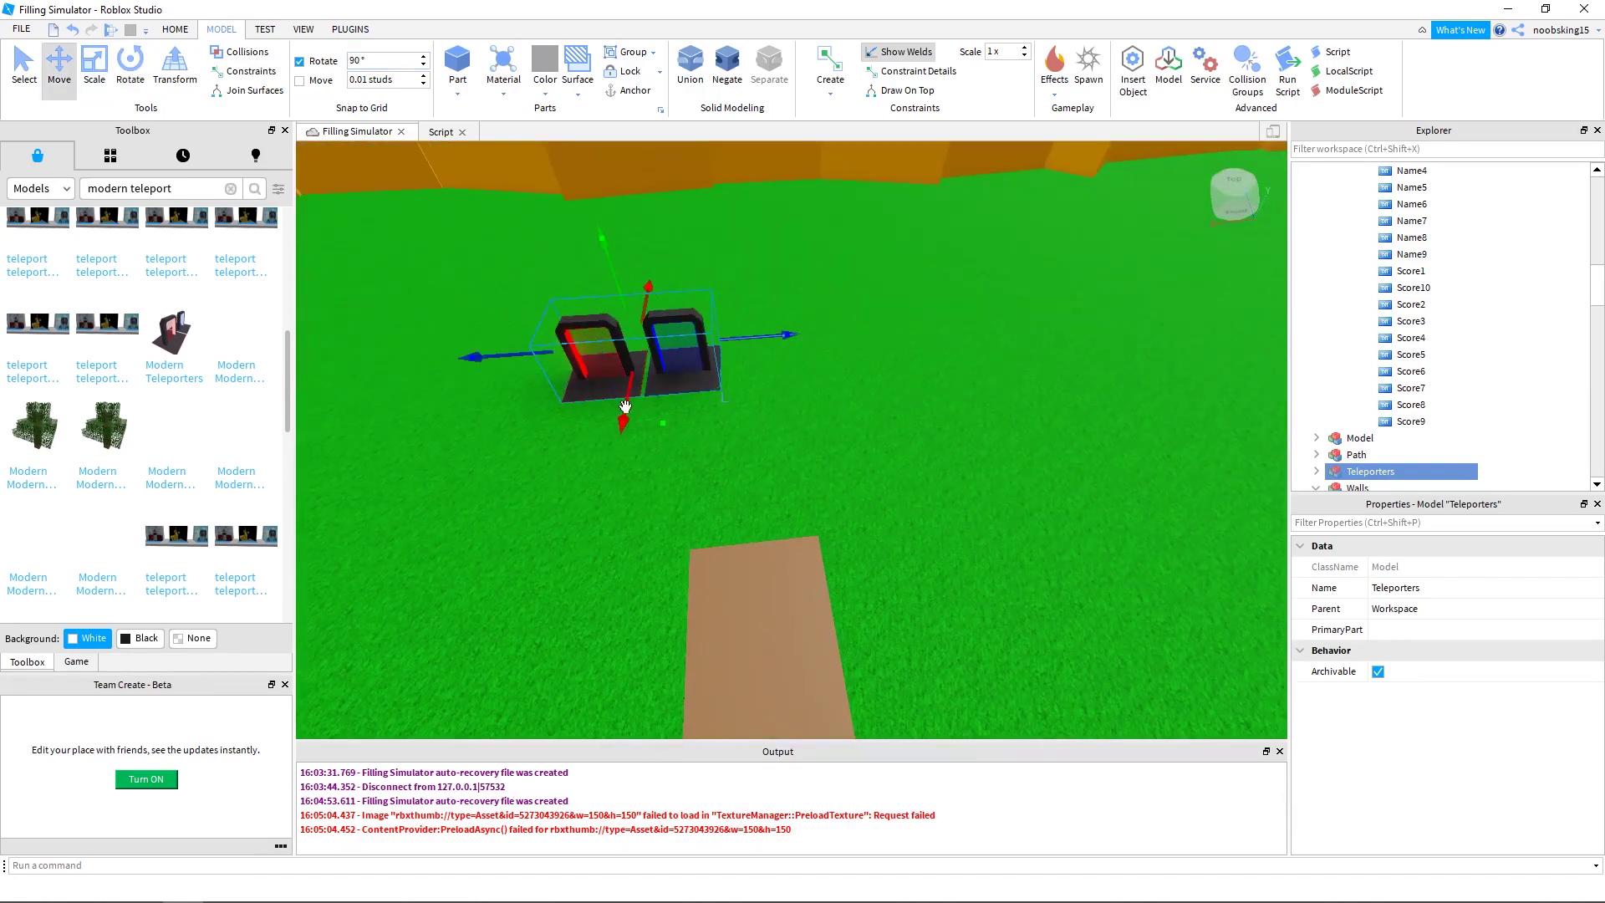
{"action": "left_click_drag", "start_coordinate": [626, 433], "coordinate": [595, 603]}
{"action": "left_click_drag", "start_coordinate": [782, 474], "coordinate": [802, 471]}
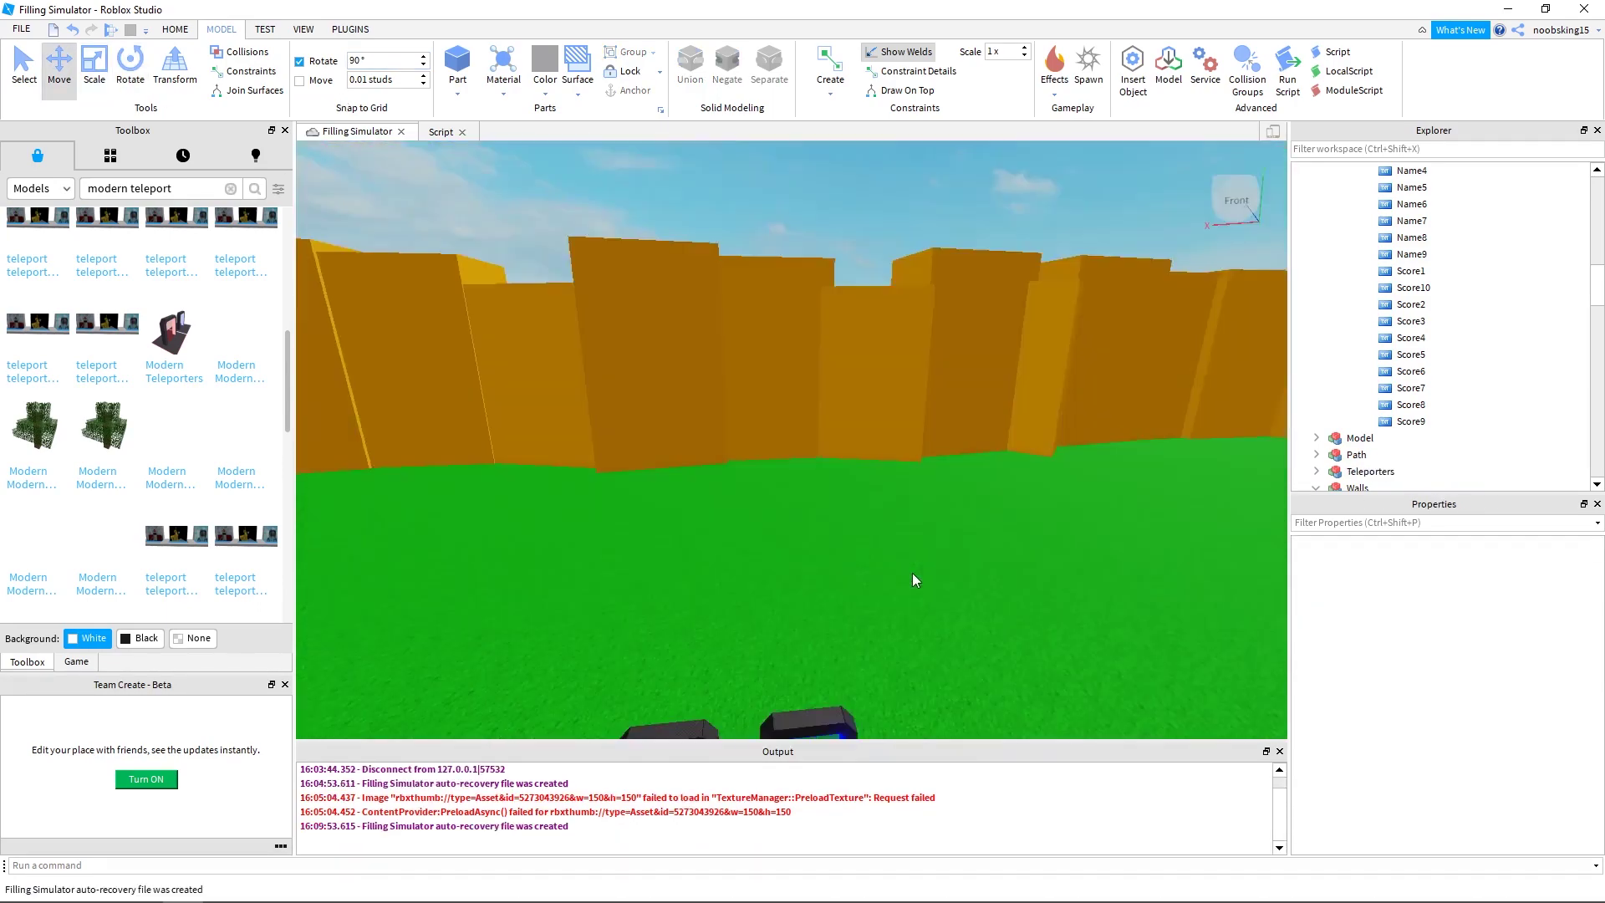
Read the setup instructions in the Teleporters model's README! script and close it
{"action": "key", "text": "s"}
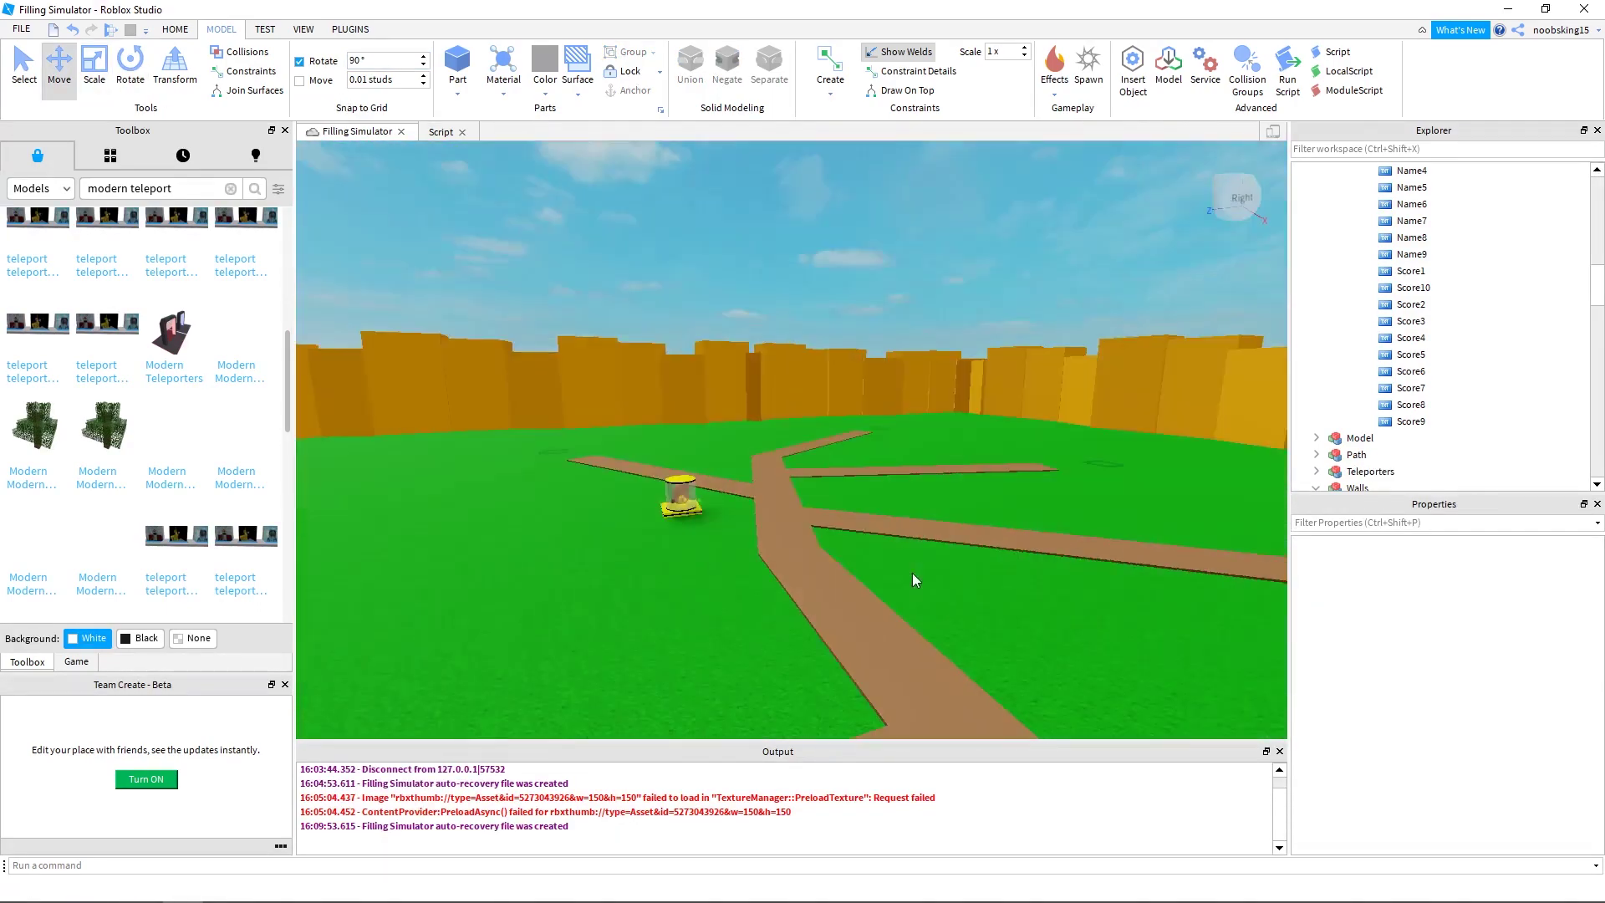
{"action": "key", "text": "w"}
{"action": "right_click_drag", "start_coordinate": [911, 573], "coordinate": [911, 543]}
{"action": "key", "text": "w"}
{"action": "left_click", "coordinate": [845, 569]}
{"action": "scroll", "coordinate": [1418, 459], "scroll_direction": "down", "scroll_amount": 1}
{"action": "left_click", "coordinate": [1315, 271]}
{"action": "left_click", "coordinate": [1332, 304]}
{"action": "double_click", "coordinate": [1383, 288]}
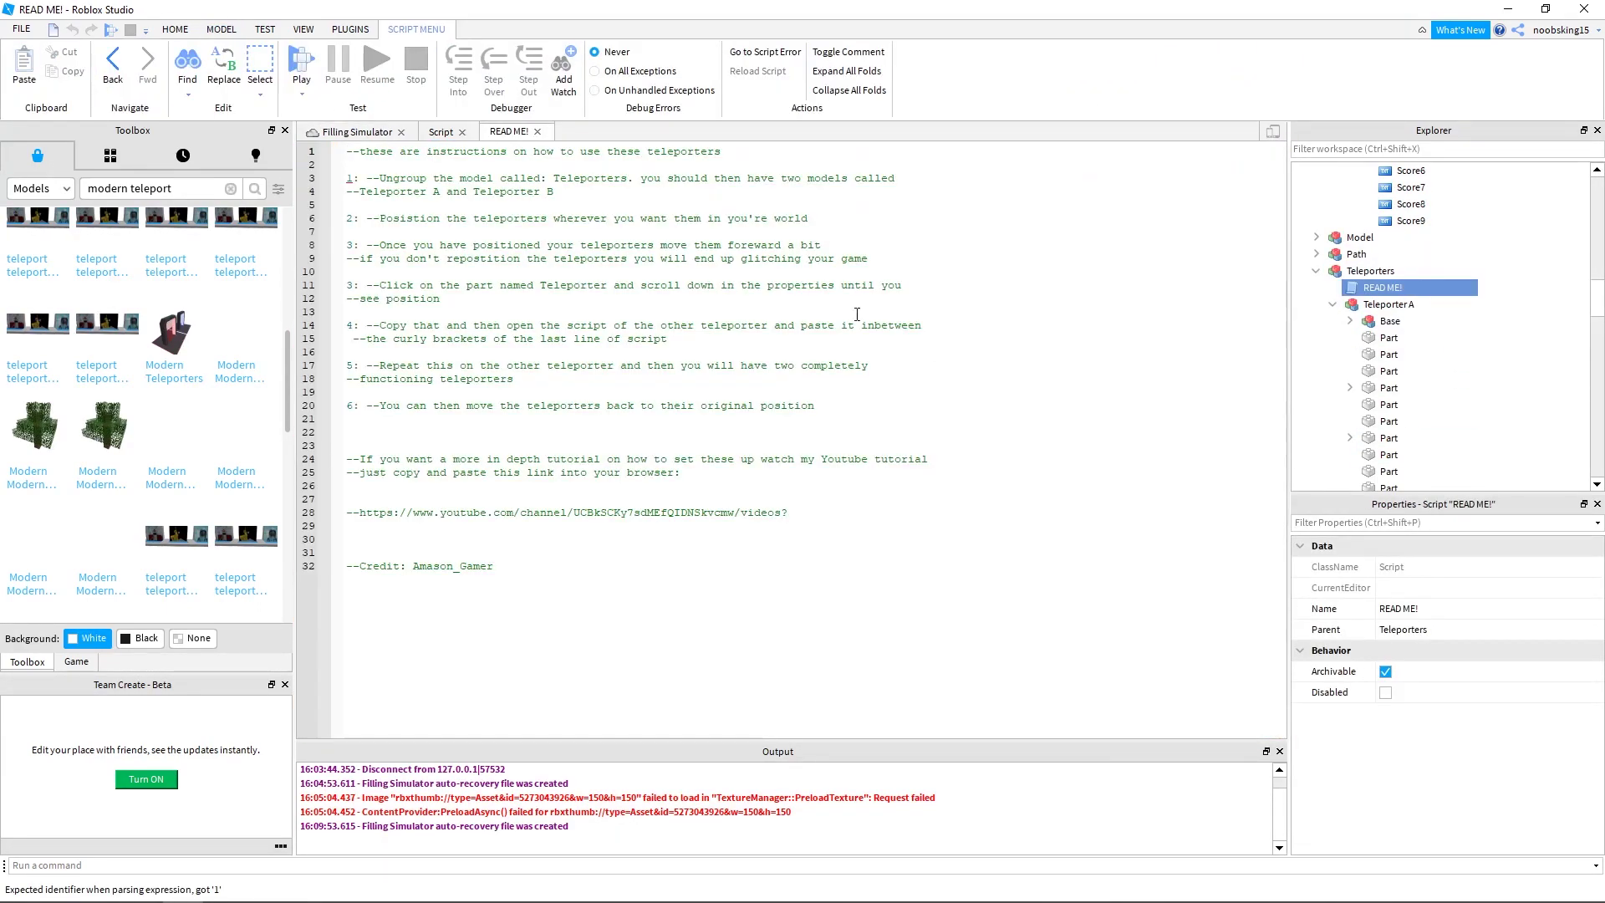
{"action": "left_click", "coordinate": [535, 132]}
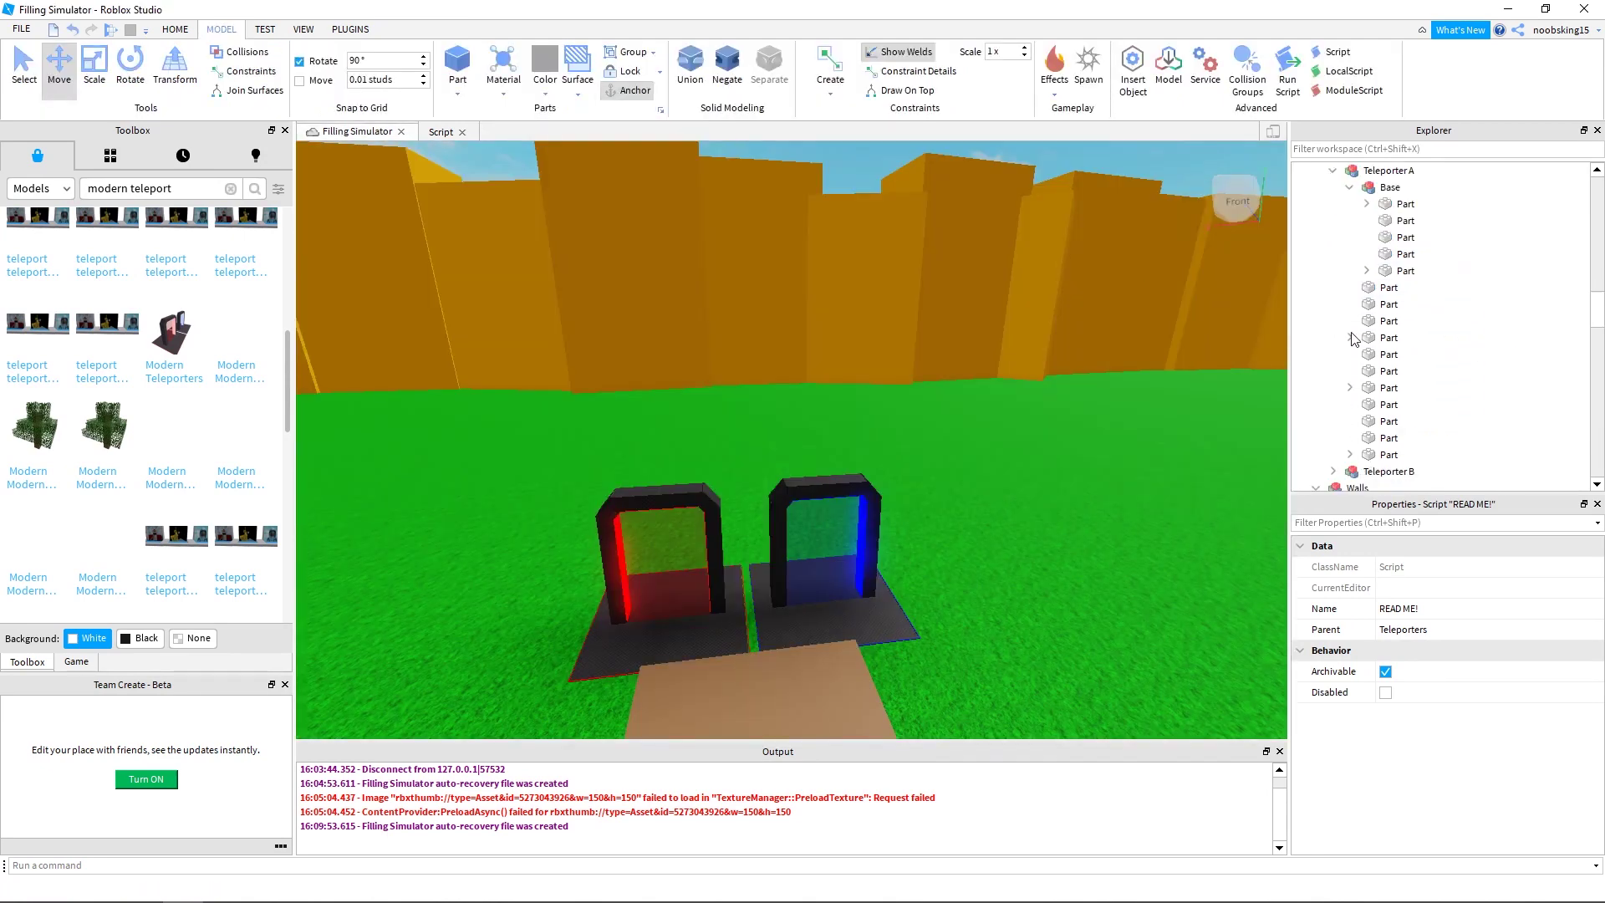
Inspect the teleport script inside Teleporter A and close it
{"action": "scroll", "coordinate": [1353, 355], "scroll_direction": "down", "scroll_amount": 3}
{"action": "left_click", "coordinate": [1349, 321]}
{"action": "double_click", "coordinate": [1408, 337]}
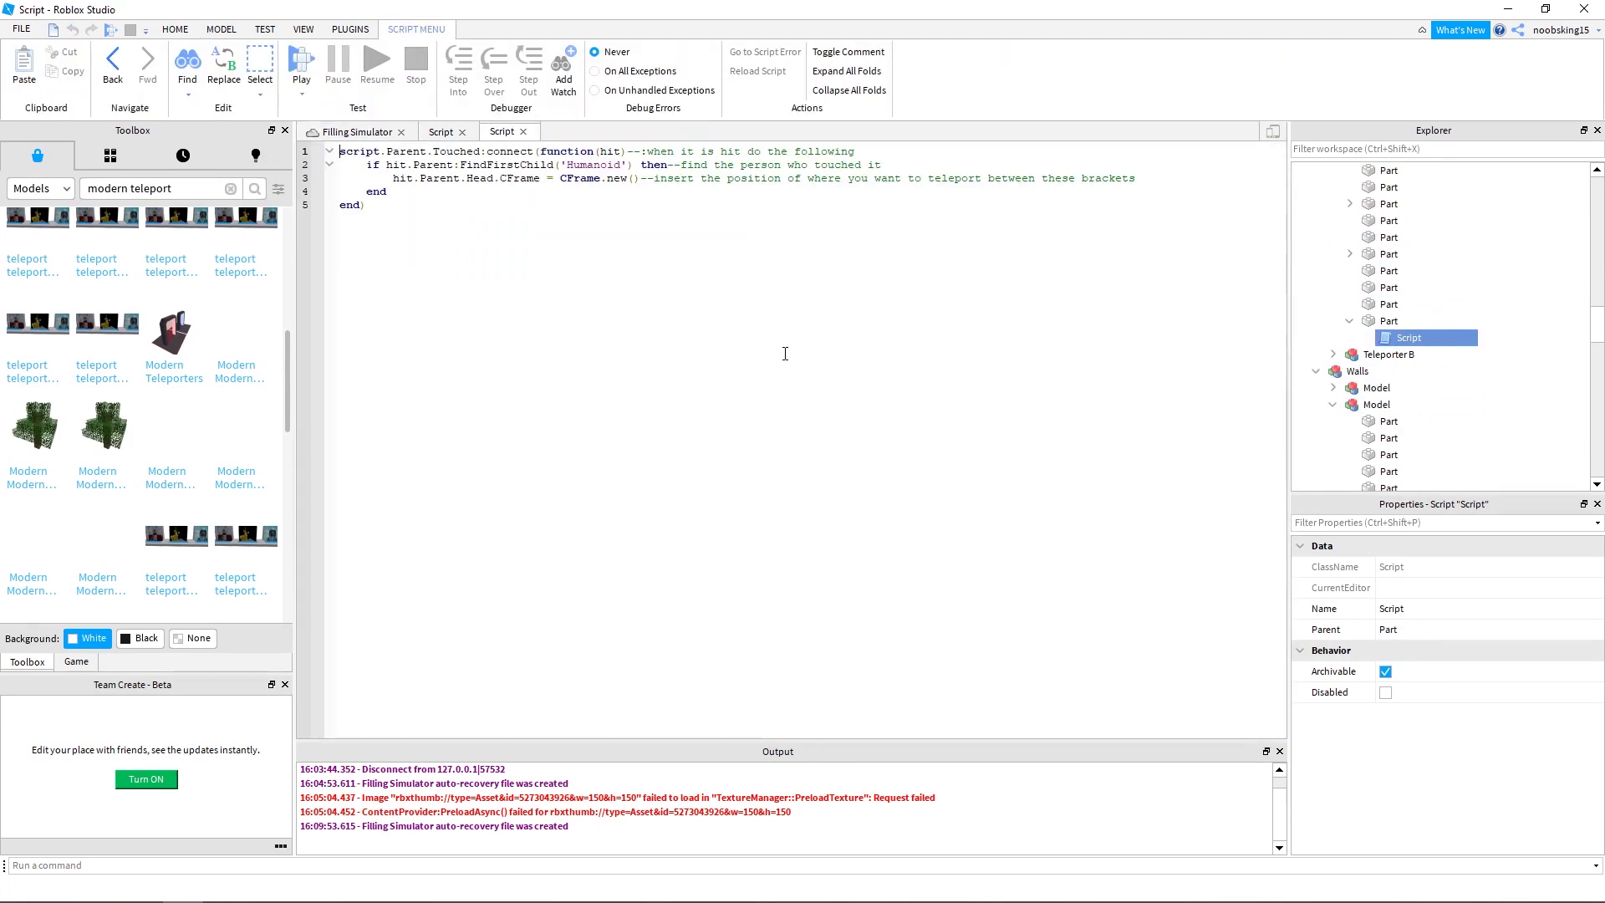
{"action": "left_click", "coordinate": [523, 132]}
Inspect the parts and script inside Teleporter B, and close all open script tabs
{"action": "scroll", "coordinate": [1390, 372], "scroll_direction": "up", "scroll_amount": 1}
{"action": "left_click", "coordinate": [1390, 388]}
{"action": "scroll", "coordinate": [1427, 457], "scroll_direction": "down", "scroll_amount": 2}
{"action": "left_click", "coordinate": [1349, 304]}
{"action": "left_click", "coordinate": [1367, 371]}
{"action": "scroll", "coordinate": [1367, 371], "scroll_direction": "down", "scroll_amount": 2}
{"action": "left_click", "coordinate": [1349, 355]}
{"action": "scroll", "coordinate": [1349, 356], "scroll_direction": "down", "scroll_amount": 3}
{"action": "left_click", "coordinate": [1348, 354]}
{"action": "double_click", "coordinate": [1409, 371]}
{"action": "left_click", "coordinate": [525, 134]}
{"action": "left_click", "coordinate": [462, 132]}
{"action": "left_click", "coordinate": [1024, 518]}
{"action": "scroll", "coordinate": [1026, 525], "scroll_direction": "down", "scroll_amount": 5}
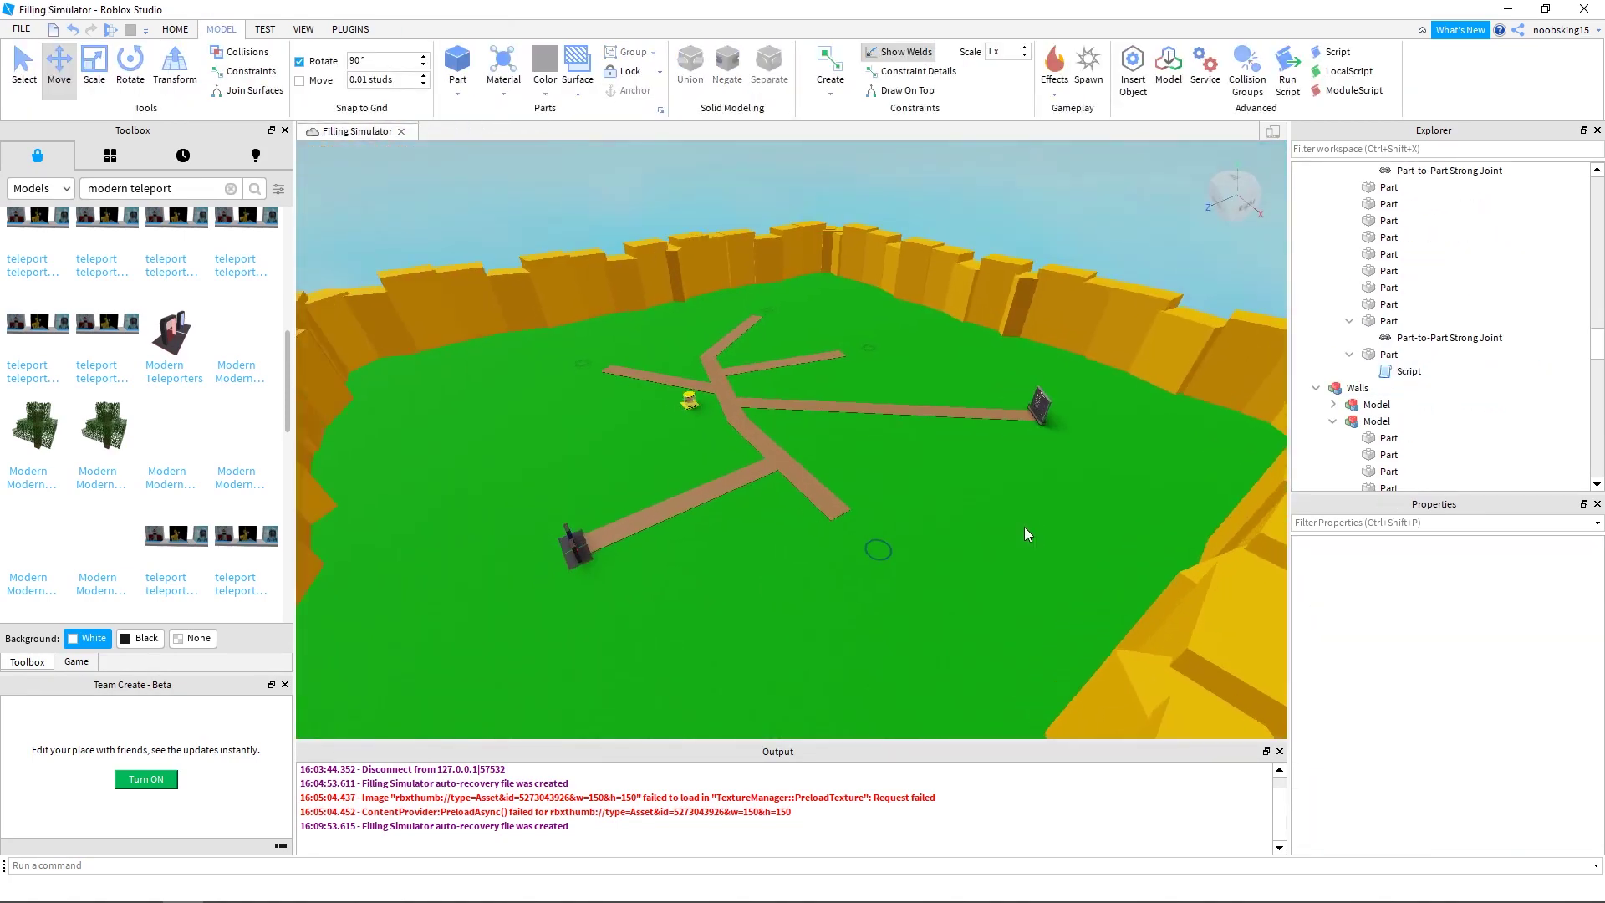
{"action": "right_click_drag", "start_coordinate": [1025, 527], "coordinate": [995, 526]}
{"action": "left_click", "coordinate": [224, 887]}
{"action": "left_click_drag", "start_coordinate": [657, 658], "coordinate": [498, 425]}
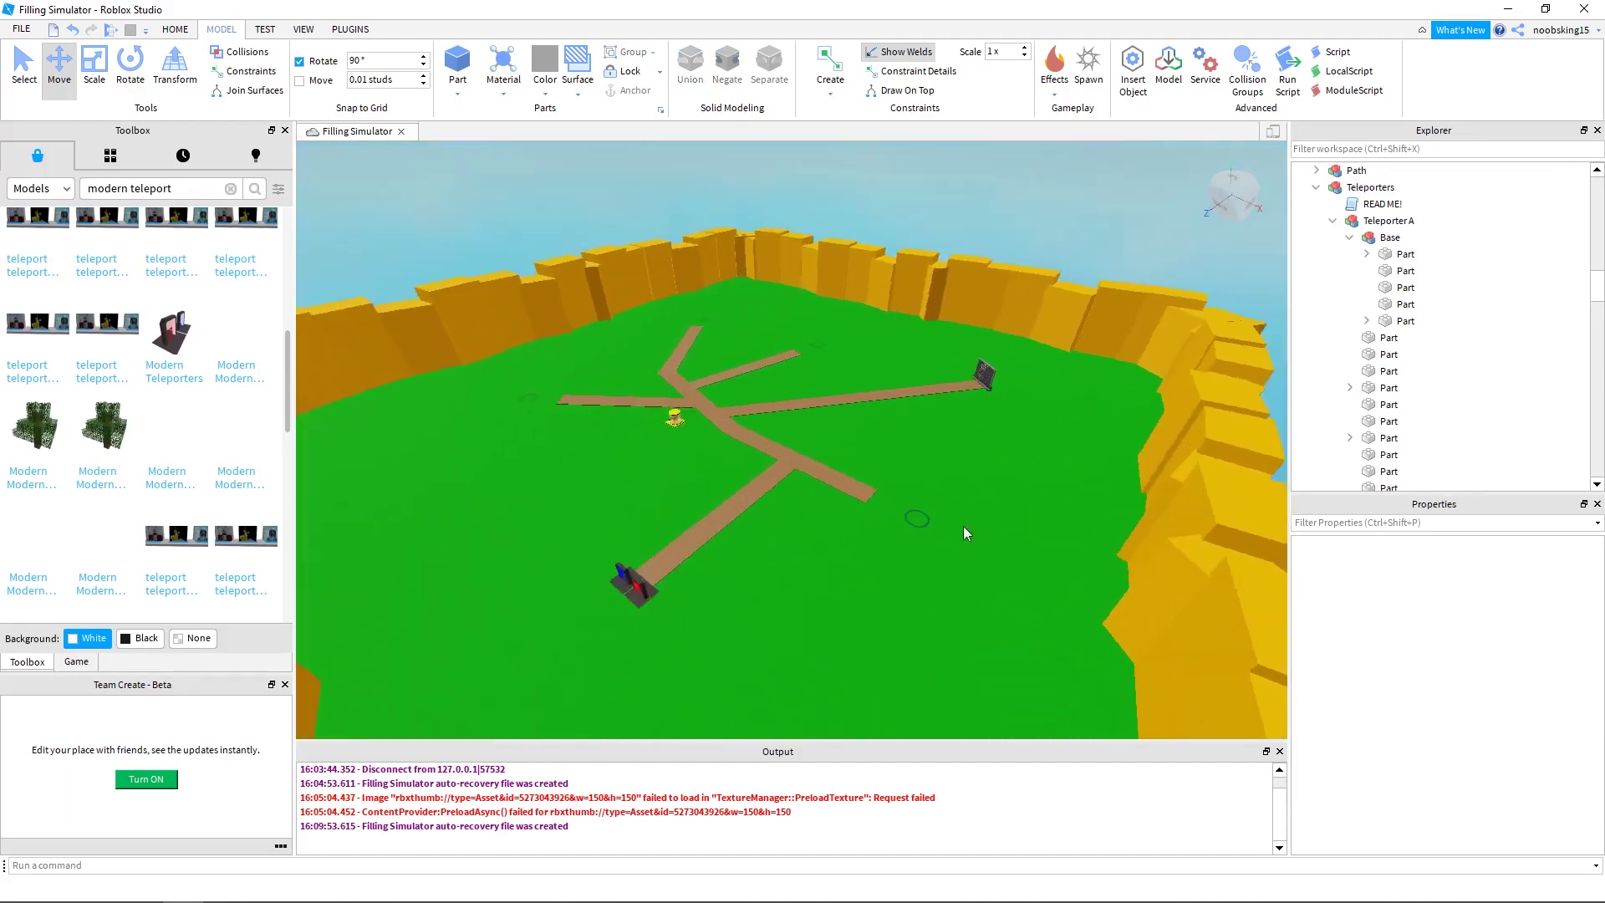
Inspect the rotation script inside the egg's Smooth Block Model and close it
{"action": "right_click_drag", "start_coordinate": [963, 525], "coordinate": [886, 502]}
{"action": "scroll", "coordinate": [886, 502], "scroll_direction": "up", "scroll_amount": 5}
{"action": "left_click", "coordinate": [710, 541]}
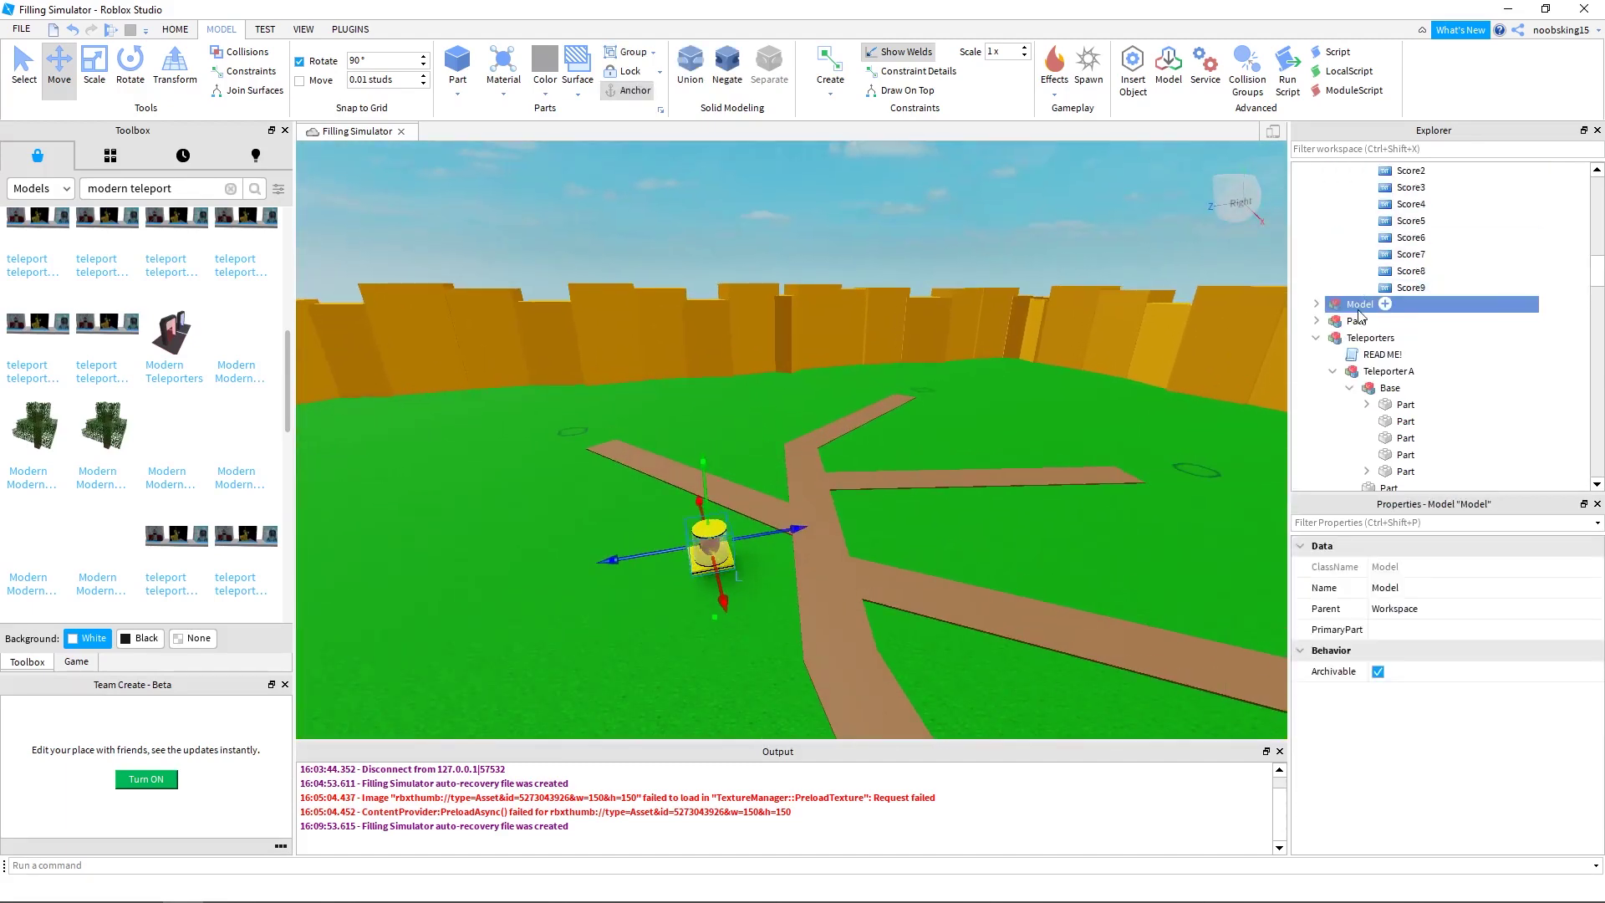
{"action": "left_click", "coordinate": [1333, 455]}
{"action": "scroll", "coordinate": [1335, 454], "scroll_direction": "down", "scroll_amount": 3}
{"action": "double_click", "coordinate": [1382, 338]}
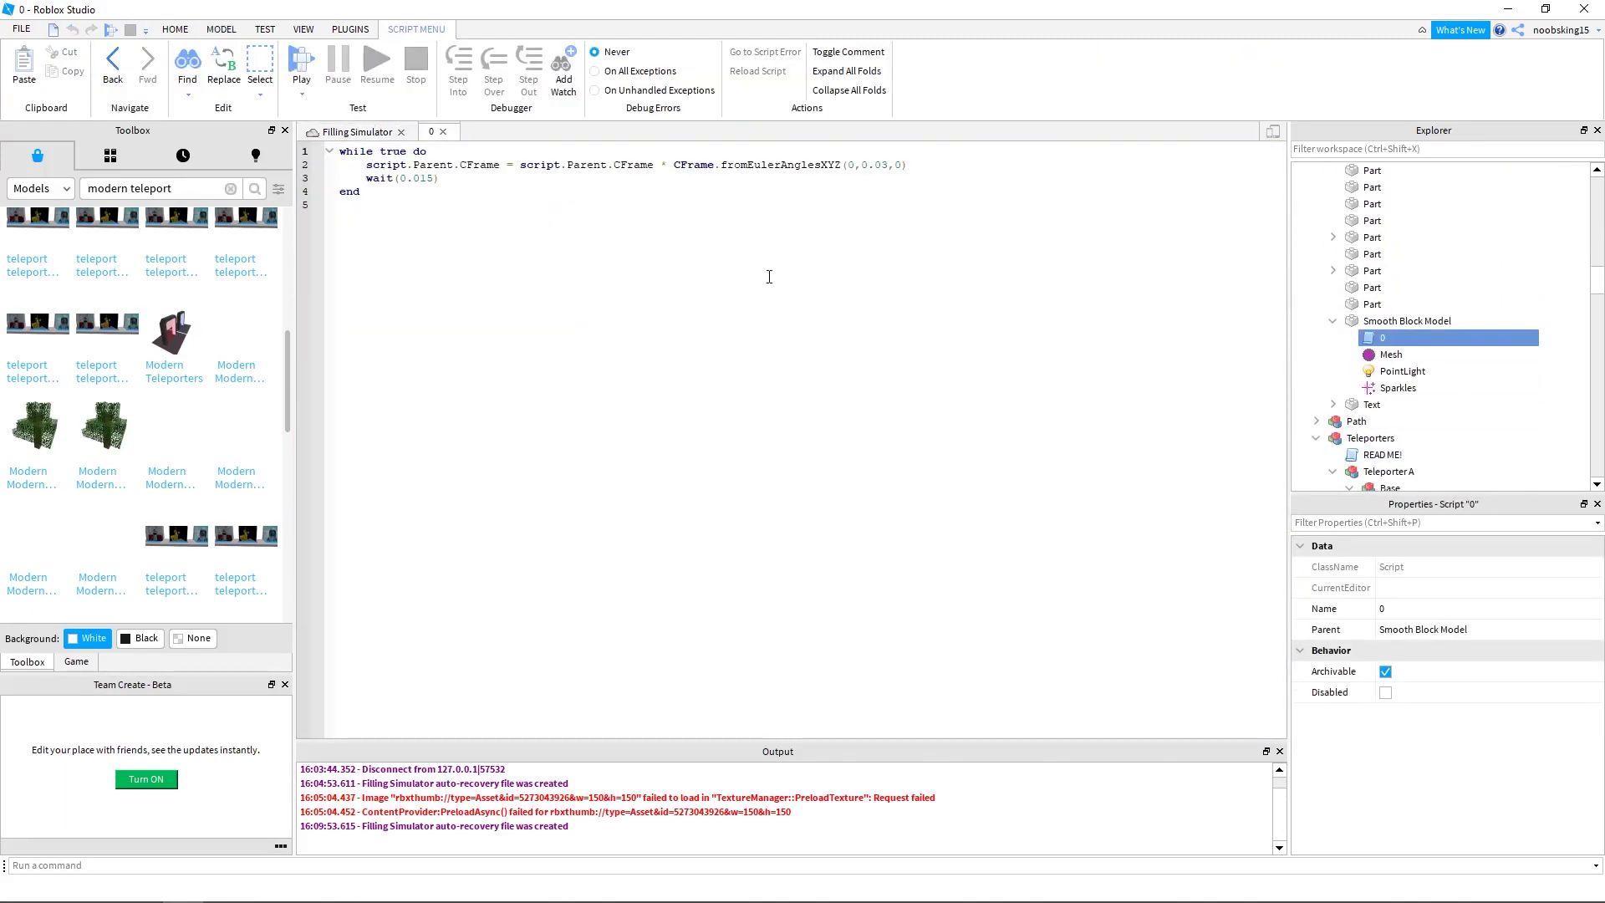
{"action": "left_click", "coordinate": [443, 132]}
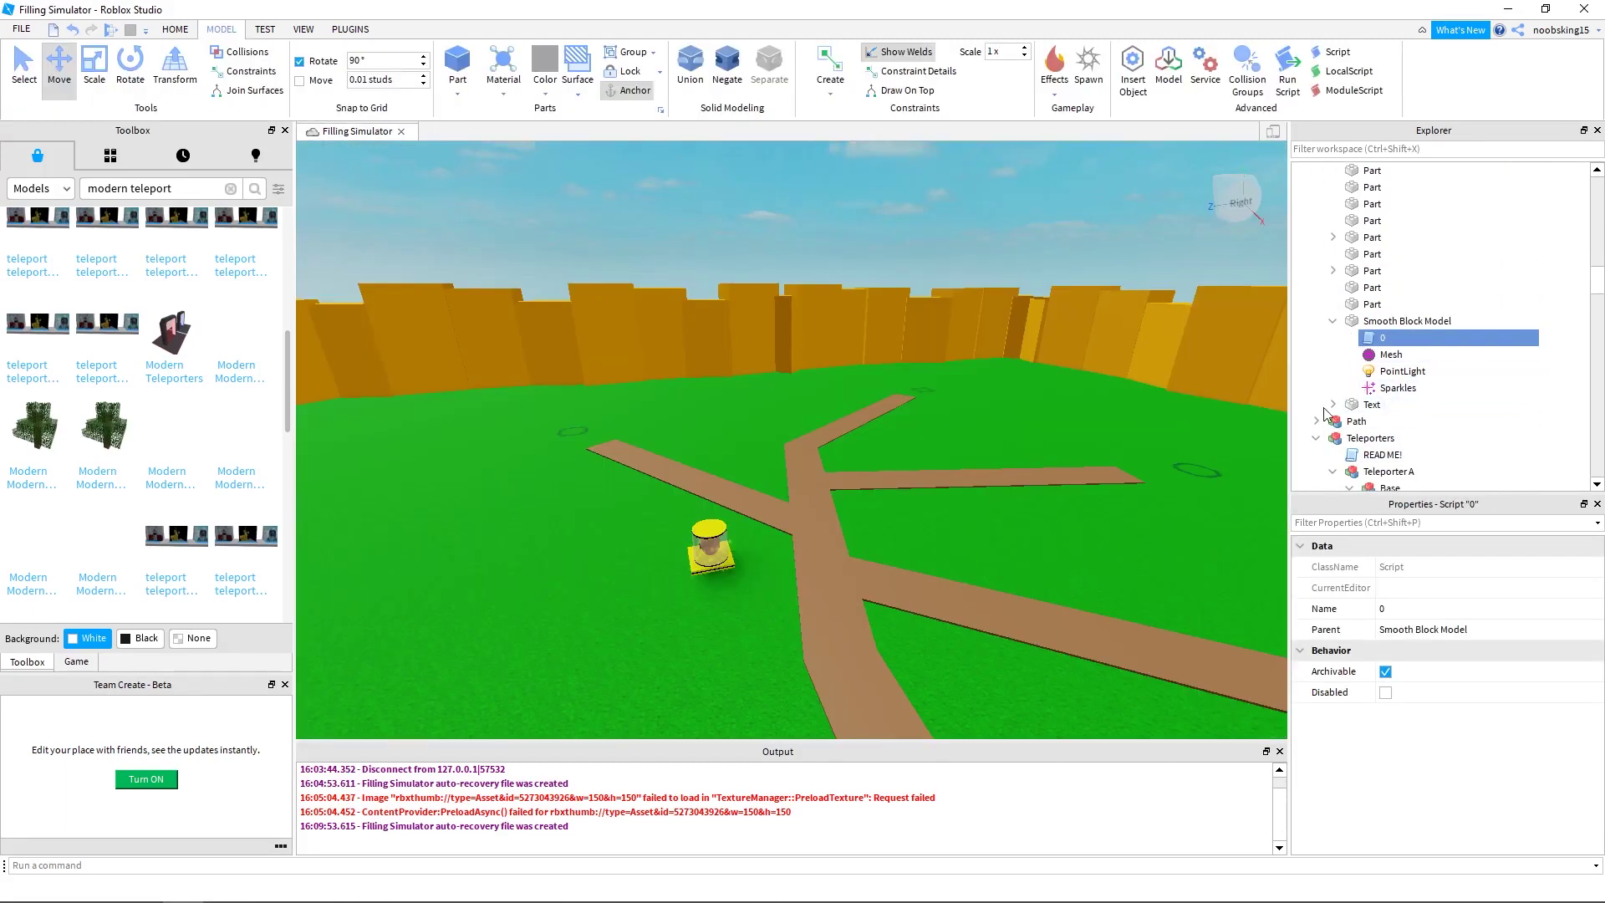
Playtest the map, walking the character past the egg to view it and the teleporters, and end the test
{"action": "key", "text": "F5"}
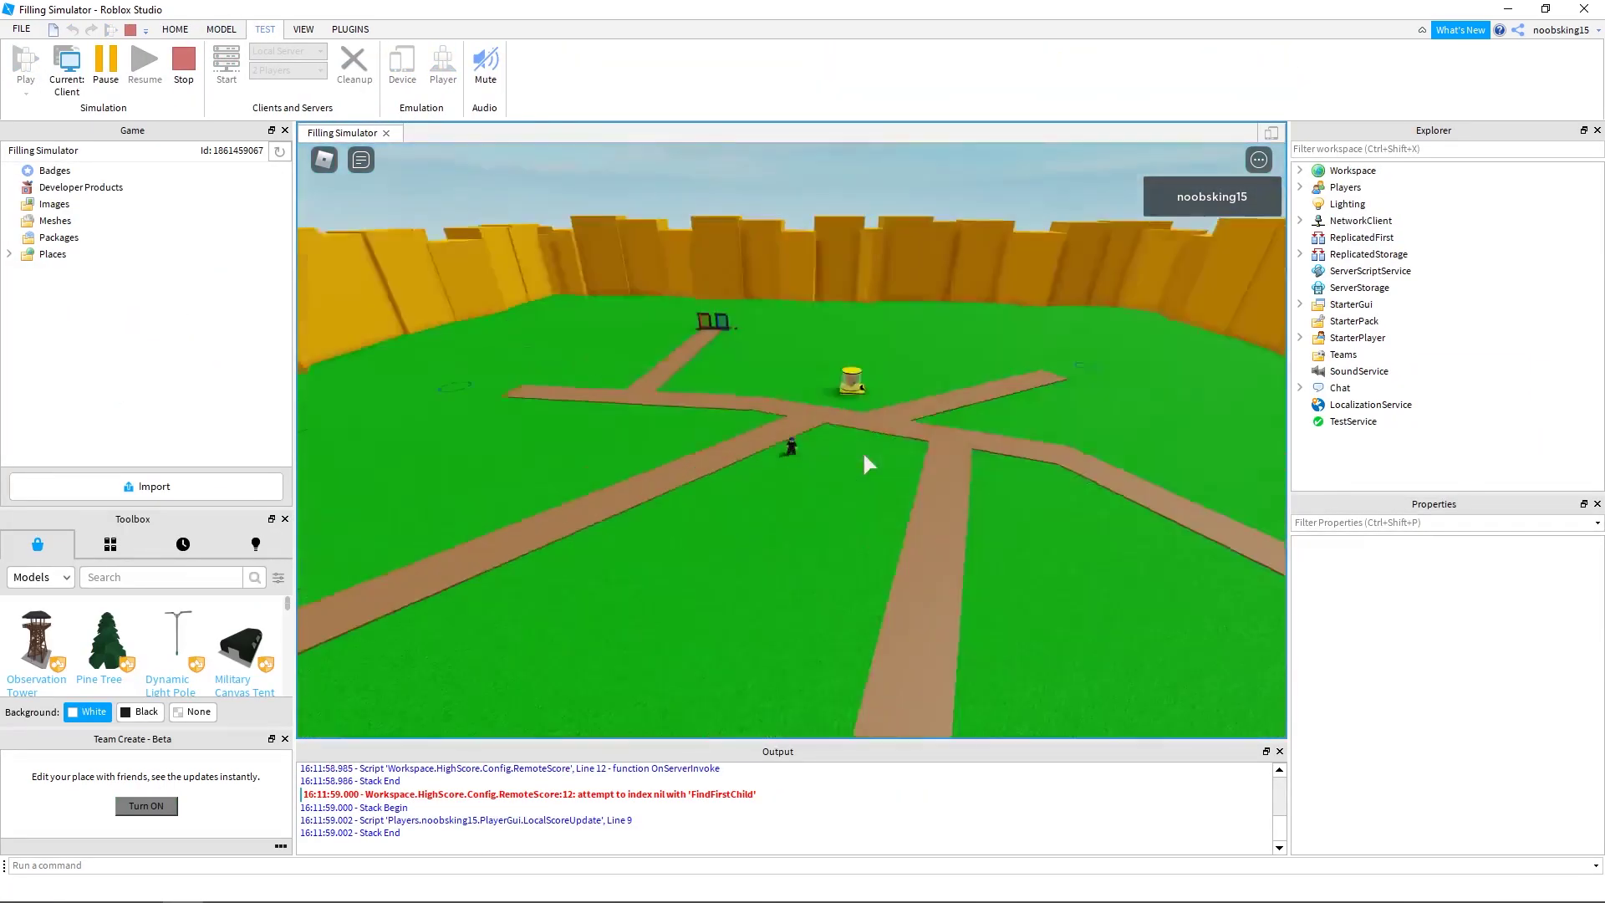
{"action": "scroll", "coordinate": [862, 450], "scroll_direction": "up", "scroll_amount": 5}
{"action": "key", "text": "w"}
{"action": "right_click_drag", "start_coordinate": [861, 450], "coordinate": [799, 429]}
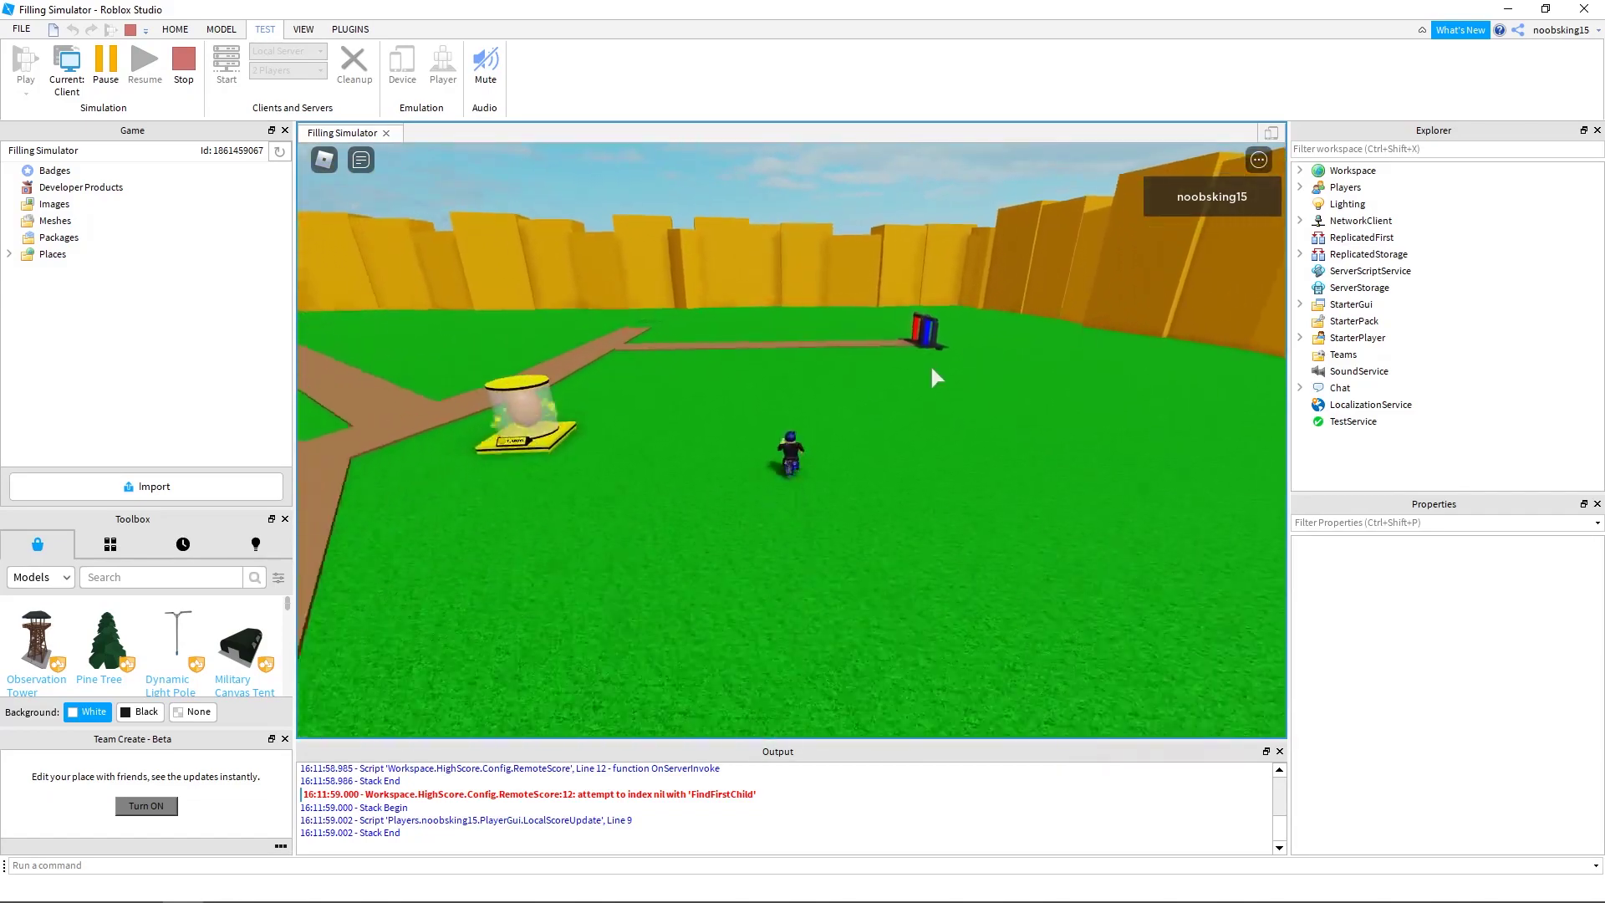
{"action": "right_click_drag", "start_coordinate": [823, 370], "coordinate": [822, 369]}
{"action": "scroll", "coordinate": [822, 369], "scroll_direction": "up", "scroll_amount": 2}
{"action": "right_click_drag", "start_coordinate": [962, 471], "coordinate": [962, 472]}
{"action": "scroll", "coordinate": [962, 471], "scroll_direction": "down", "scroll_amount": 5}
{"action": "right_click_drag", "start_coordinate": [962, 471], "coordinate": [962, 471]}
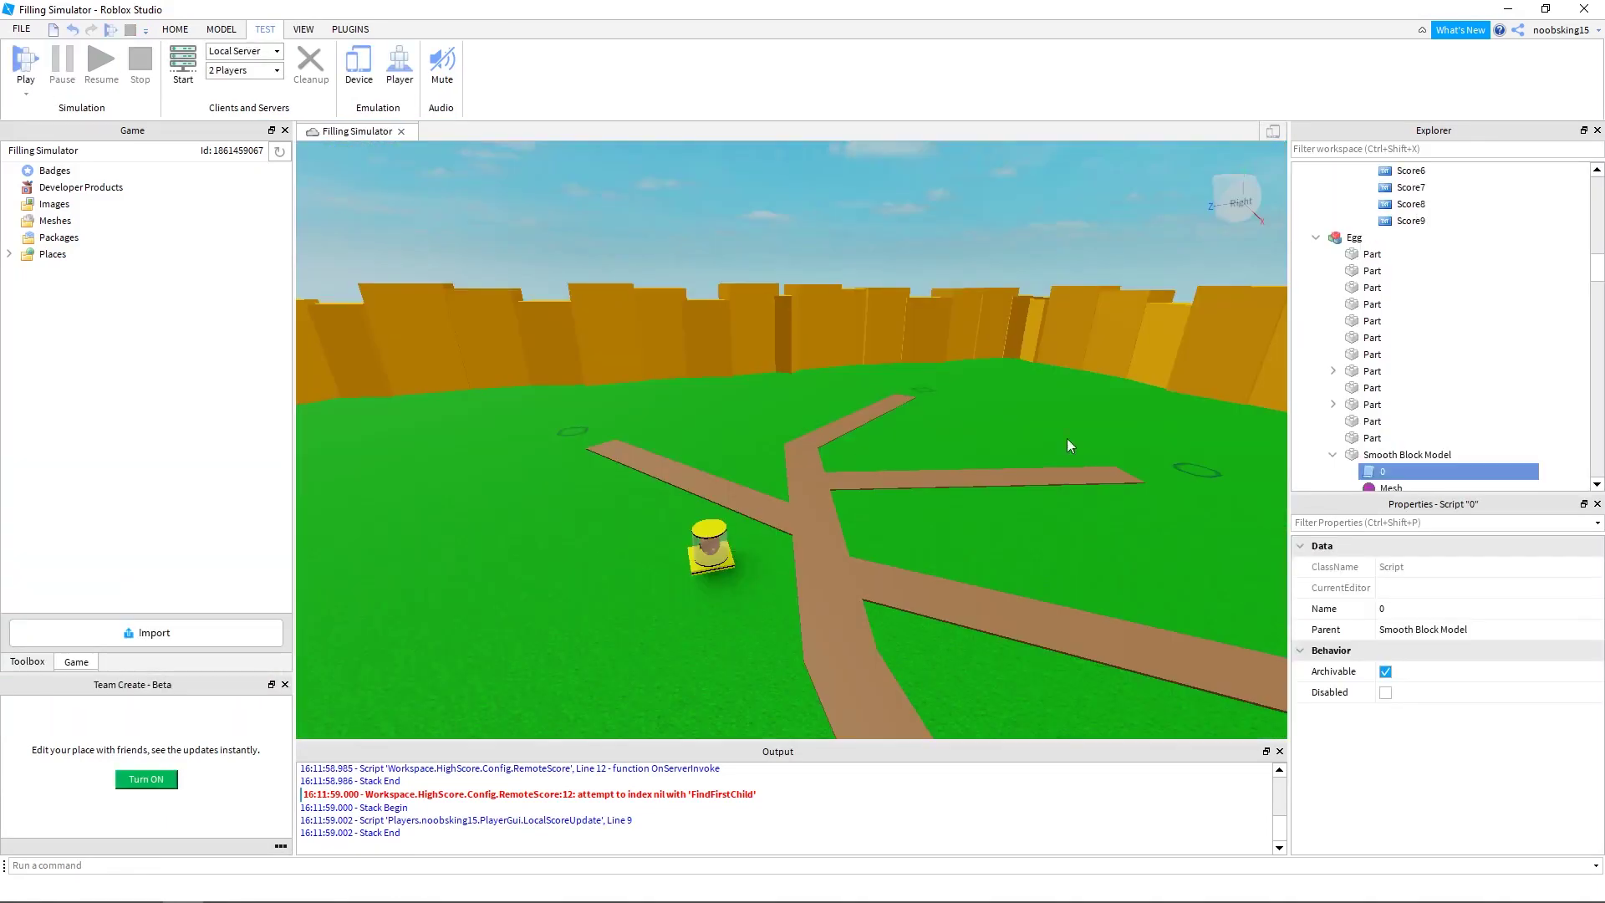
Bring back the Toolbox and search its models for "tree"
{"action": "scroll", "coordinate": [1066, 438], "scroll_direction": "down", "scroll_amount": 5}
{"action": "right_click_drag", "start_coordinate": [904, 400], "coordinate": [905, 399]}
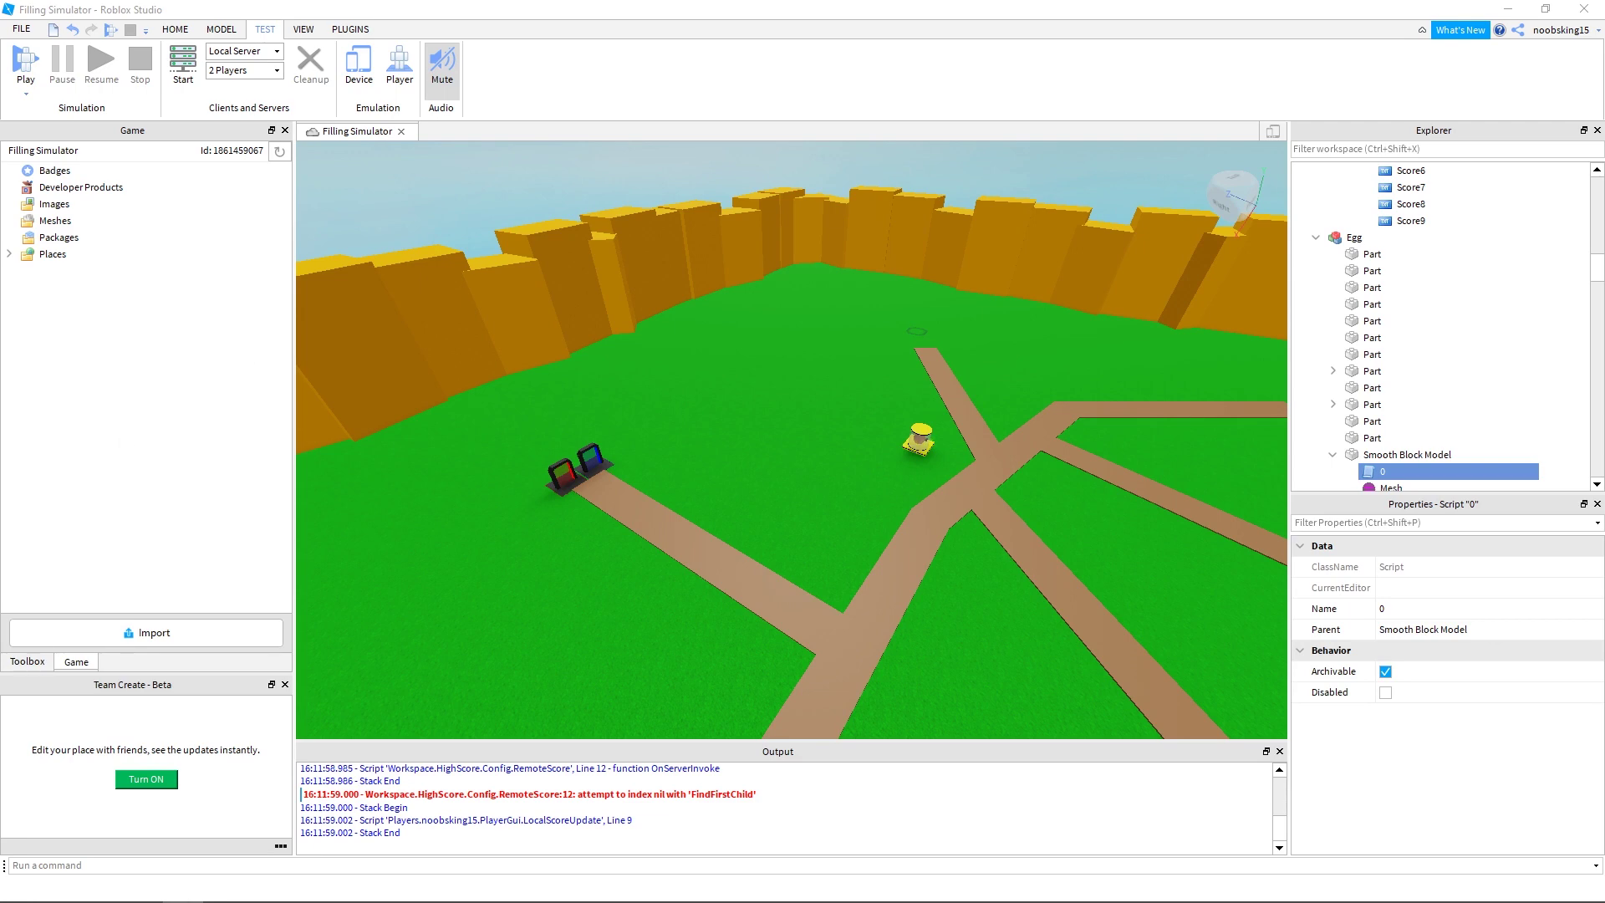
{"action": "left_click", "coordinate": [174, 29]}
{"action": "left_click", "coordinate": [303, 29]}
{"action": "left_click", "coordinate": [150, 71]}
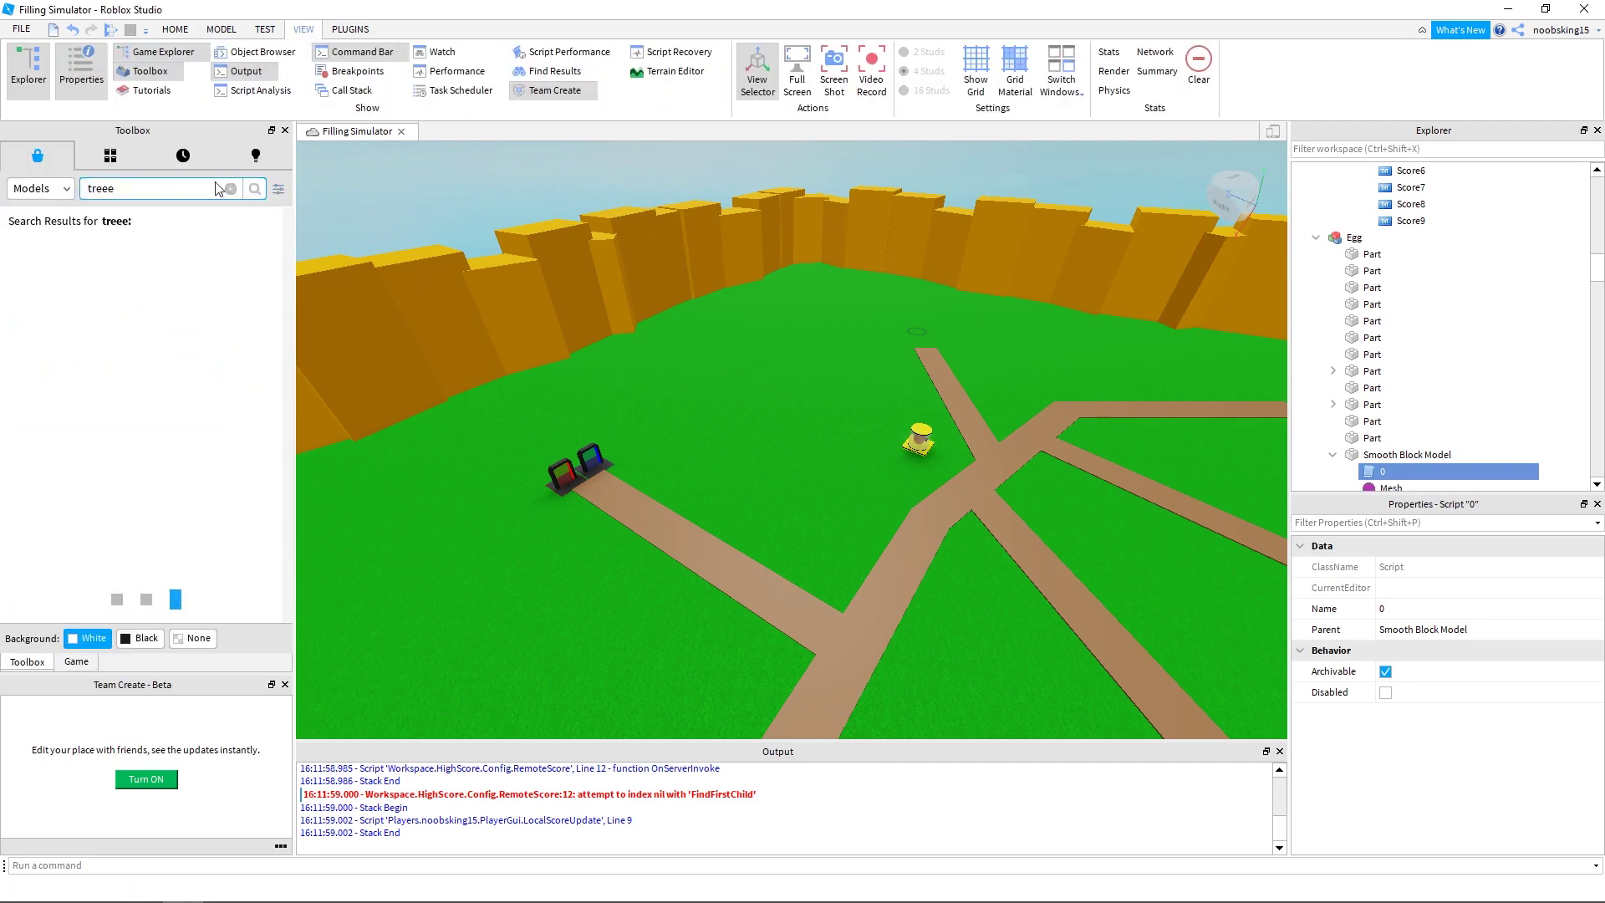
{"action": "key", "text": "BackSpace"}
{"action": "key", "text": "Return"}
{"action": "scroll", "coordinate": [854, 428], "scroll_direction": "down", "scroll_amount": 4}
{"action": "right_click_drag", "start_coordinate": [854, 428], "coordinate": [854, 428]}
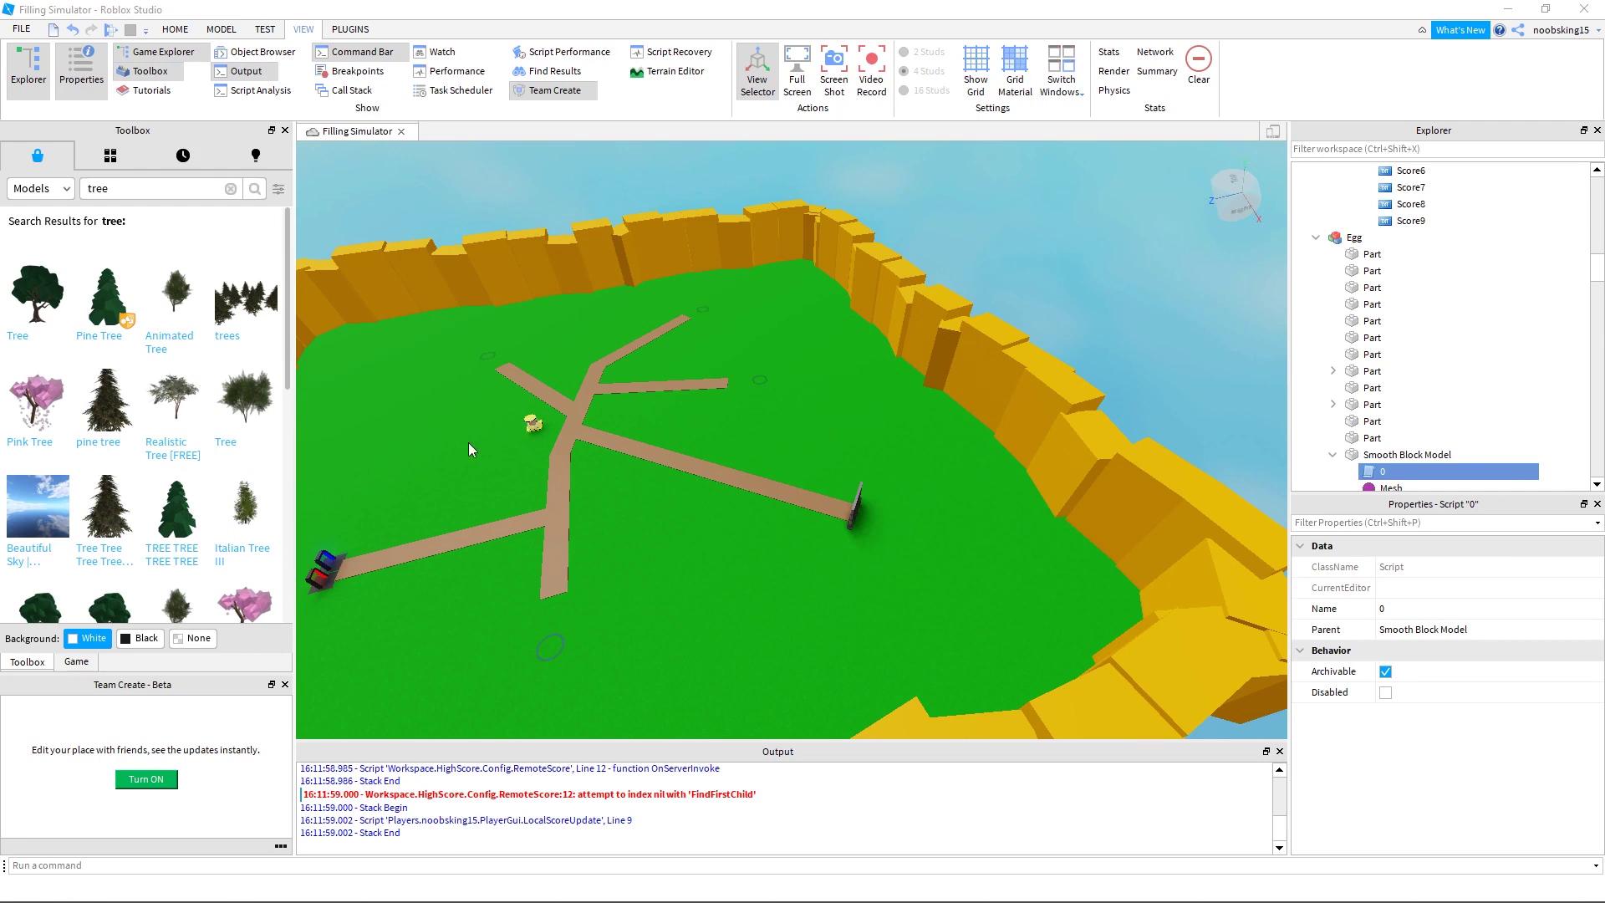
Search the Toolbox models for "tree2" and try one of the leafy tree models
{"action": "scroll", "coordinate": [241, 552], "scroll_direction": "down", "scroll_amount": 6}
{"action": "type", "text": "2"}
{"action": "key", "text": "Return"}
{"action": "scroll", "coordinate": [264, 474], "scroll_direction": "down", "scroll_amount": 2}
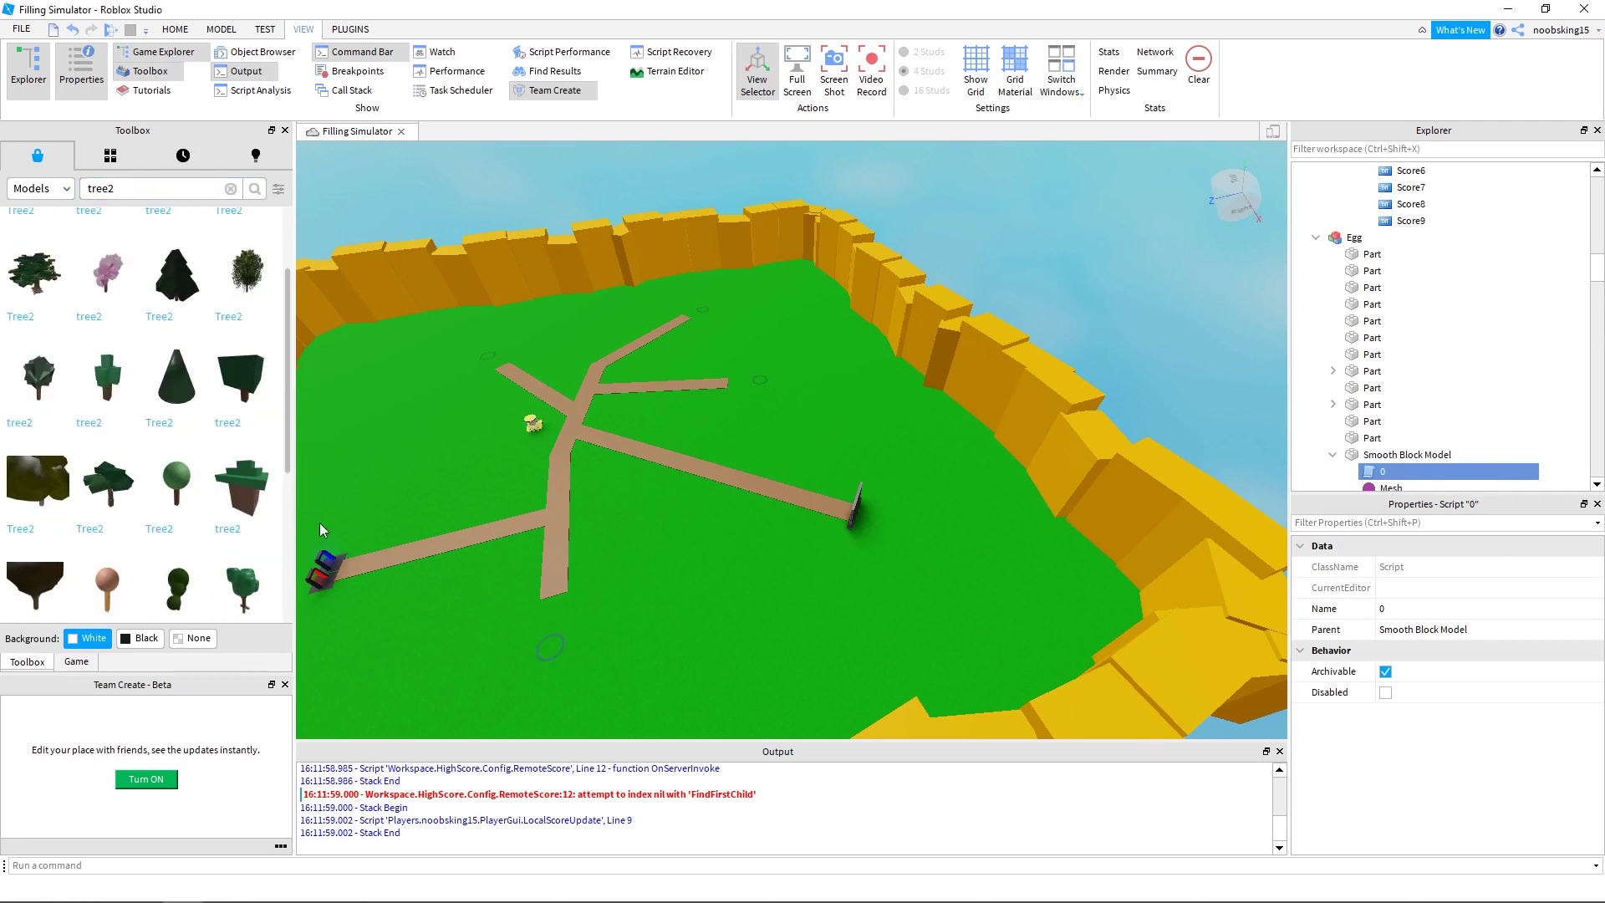
{"action": "left_click", "coordinate": [106, 500]}
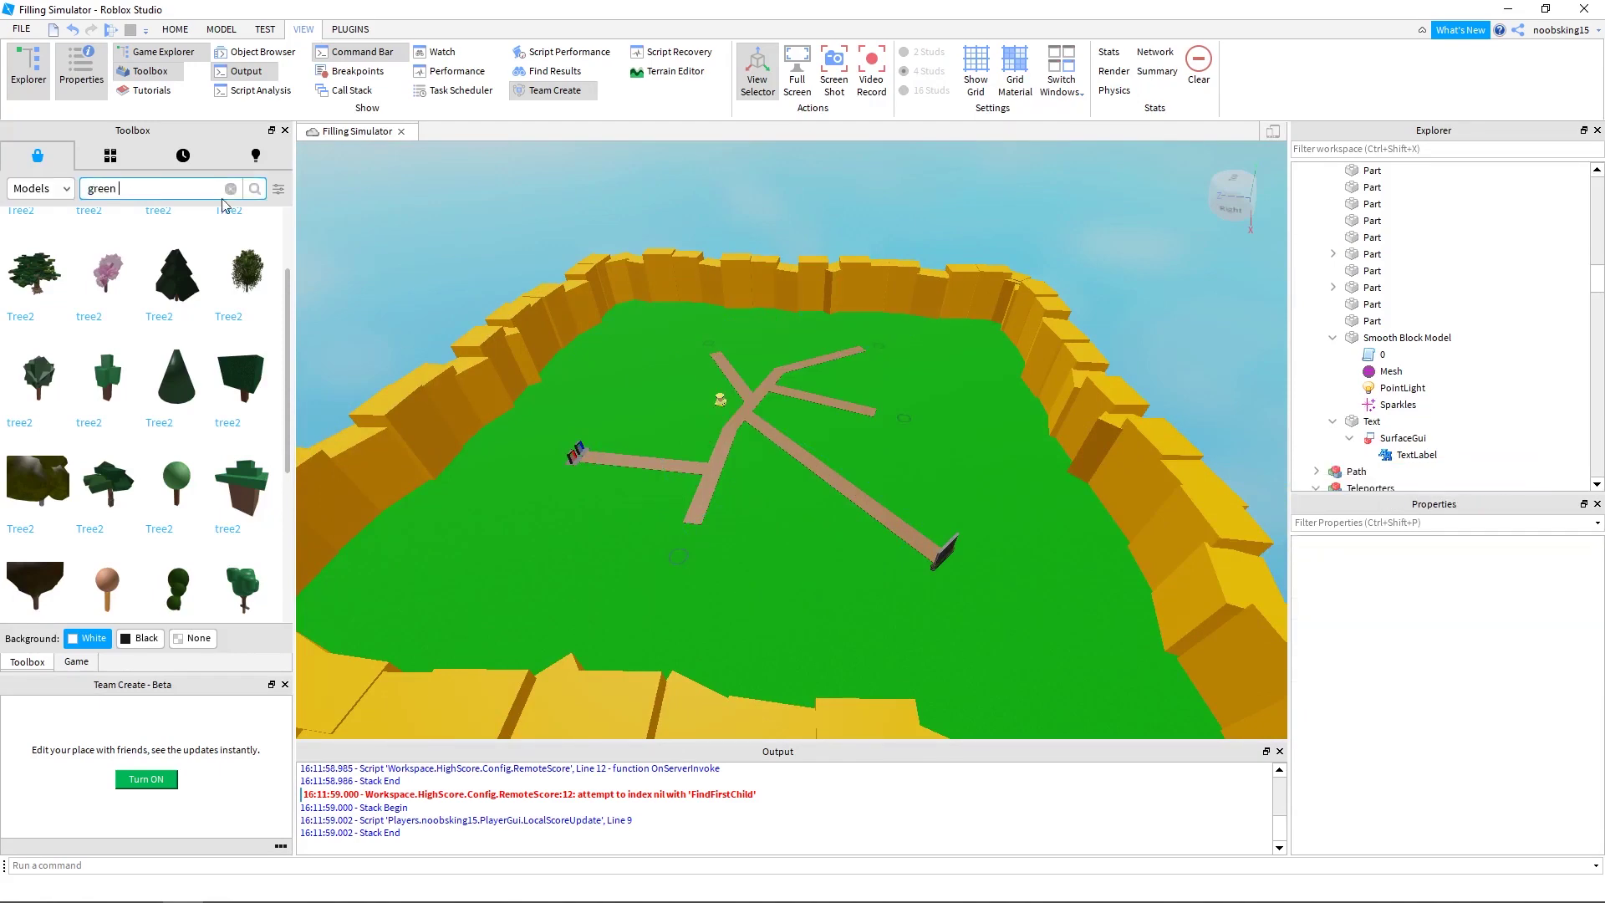
Search the Toolbox models for "green tree" and place eight copies of one tree across the grass around the paths
{"action": "key", "text": "Return"}
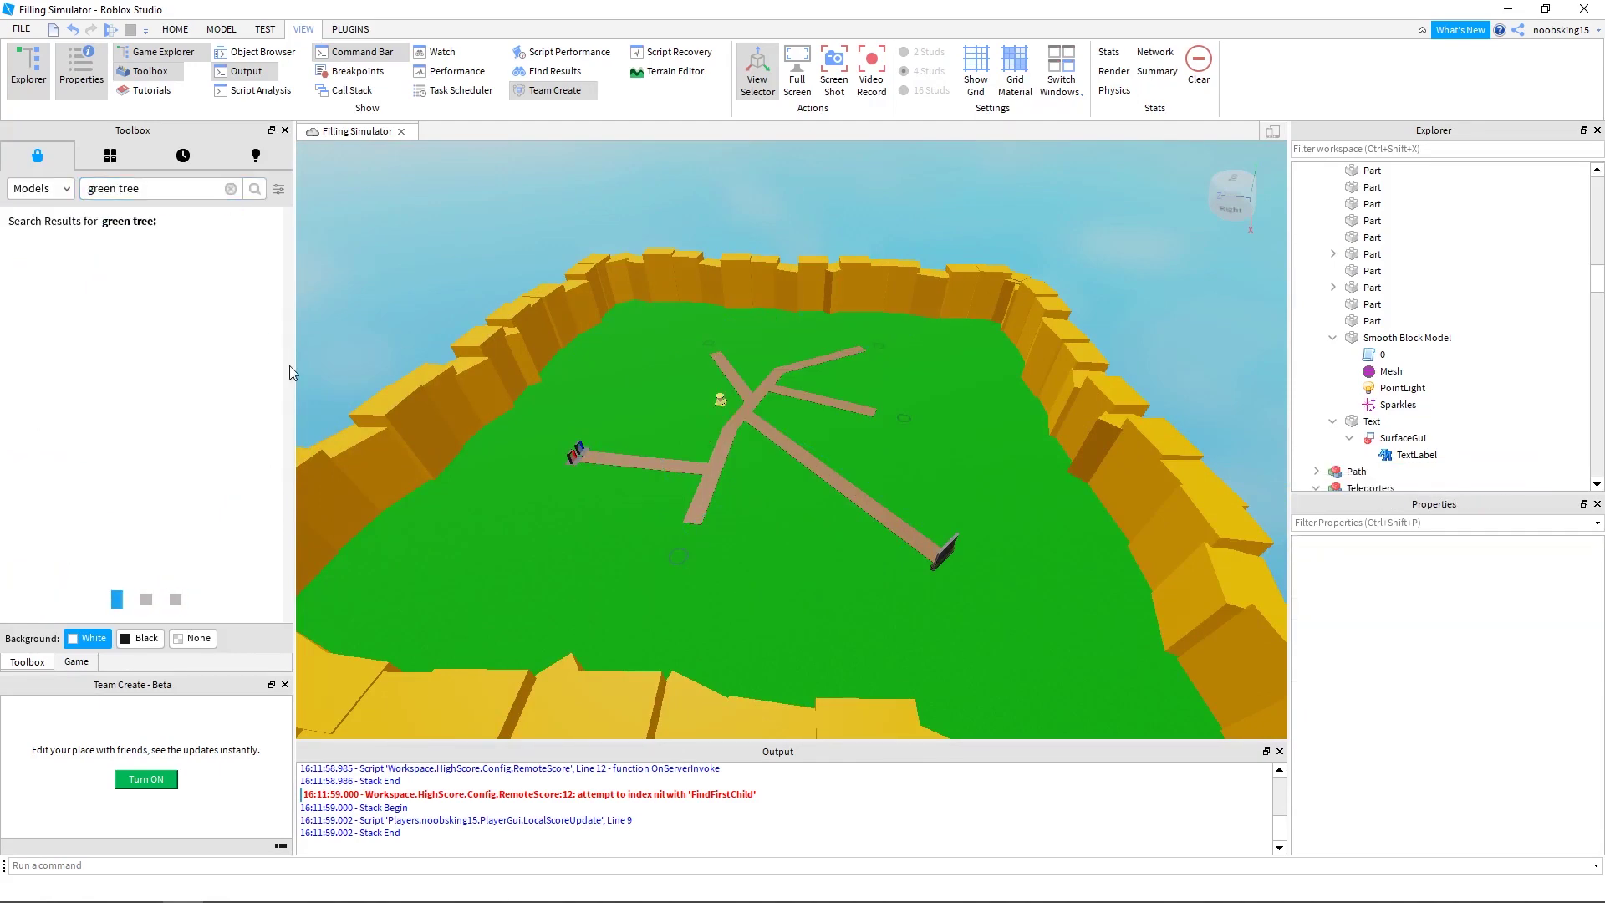
{"action": "left_click_drag", "start_coordinate": [585, 442], "coordinate": [959, 483]}
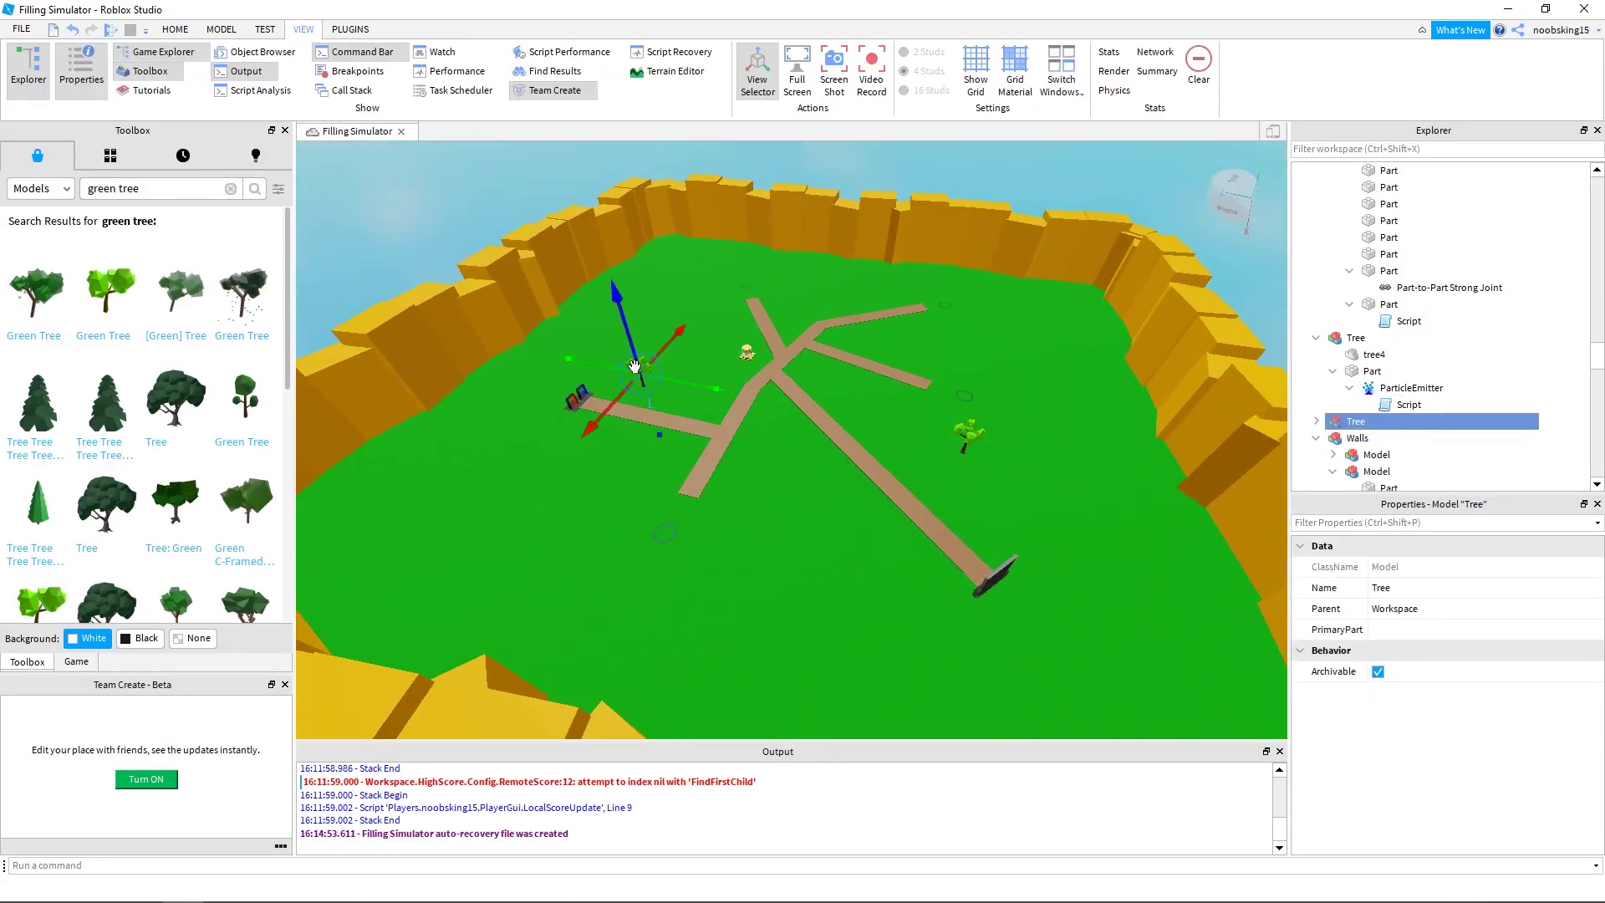
{"action": "left_click", "coordinate": [221, 29]}
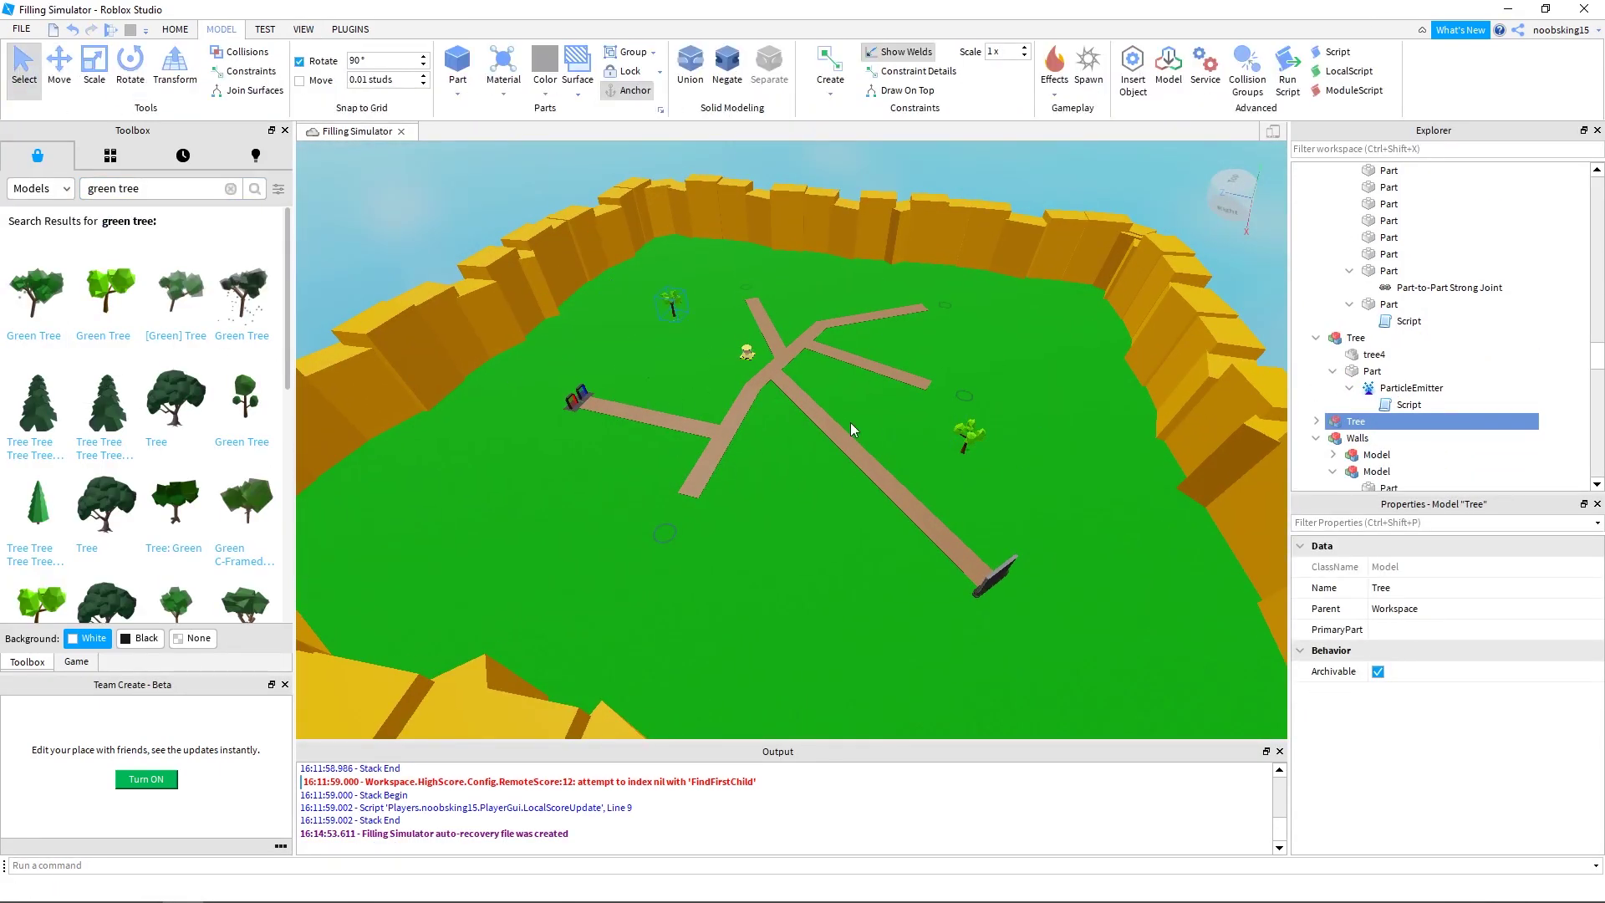
{"action": "key", "text": "ctrl+d"}
{"action": "left_click_drag", "start_coordinate": [1017, 335], "coordinate": [841, 289]}
{"action": "right_click_drag", "start_coordinate": [842, 288], "coordinate": [911, 334]}
{"action": "key", "text": "ctrl+d"}
{"action": "left_click_drag", "start_coordinate": [664, 200], "coordinate": [1006, 493]}
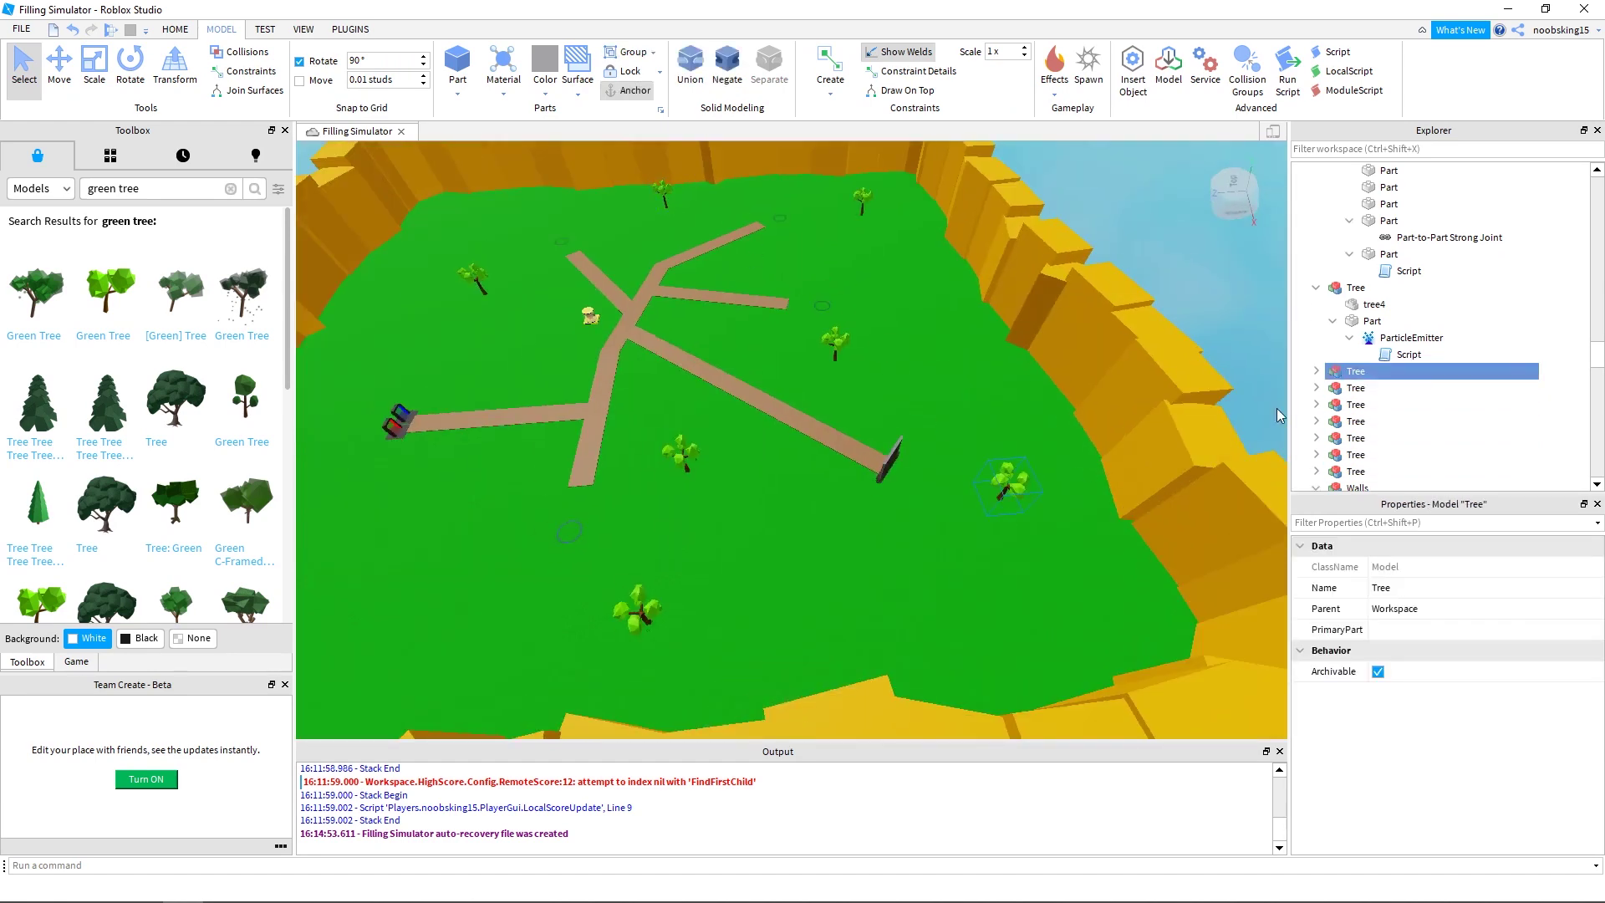
Create a Workspace folder named Map and move the path, trees, walls and baseplate into it
{"action": "scroll", "coordinate": [1338, 368], "scroll_direction": "up", "scroll_amount": 15}
{"action": "left_click", "coordinate": [1384, 171]}
{"action": "left_click", "coordinate": [1451, 327]}
{"action": "type", "text": "Map"}
{"action": "key", "text": "Return"}
{"action": "left_click", "coordinate": [1367, 237]}
{"action": "left_click", "coordinate": [1358, 436], "text": "shift"}
{"action": "left_click_drag", "start_coordinate": [1374, 369], "coordinate": [1355, 222]}
{"action": "left_click_drag", "start_coordinate": [1364, 238], "coordinate": [1352, 233]}
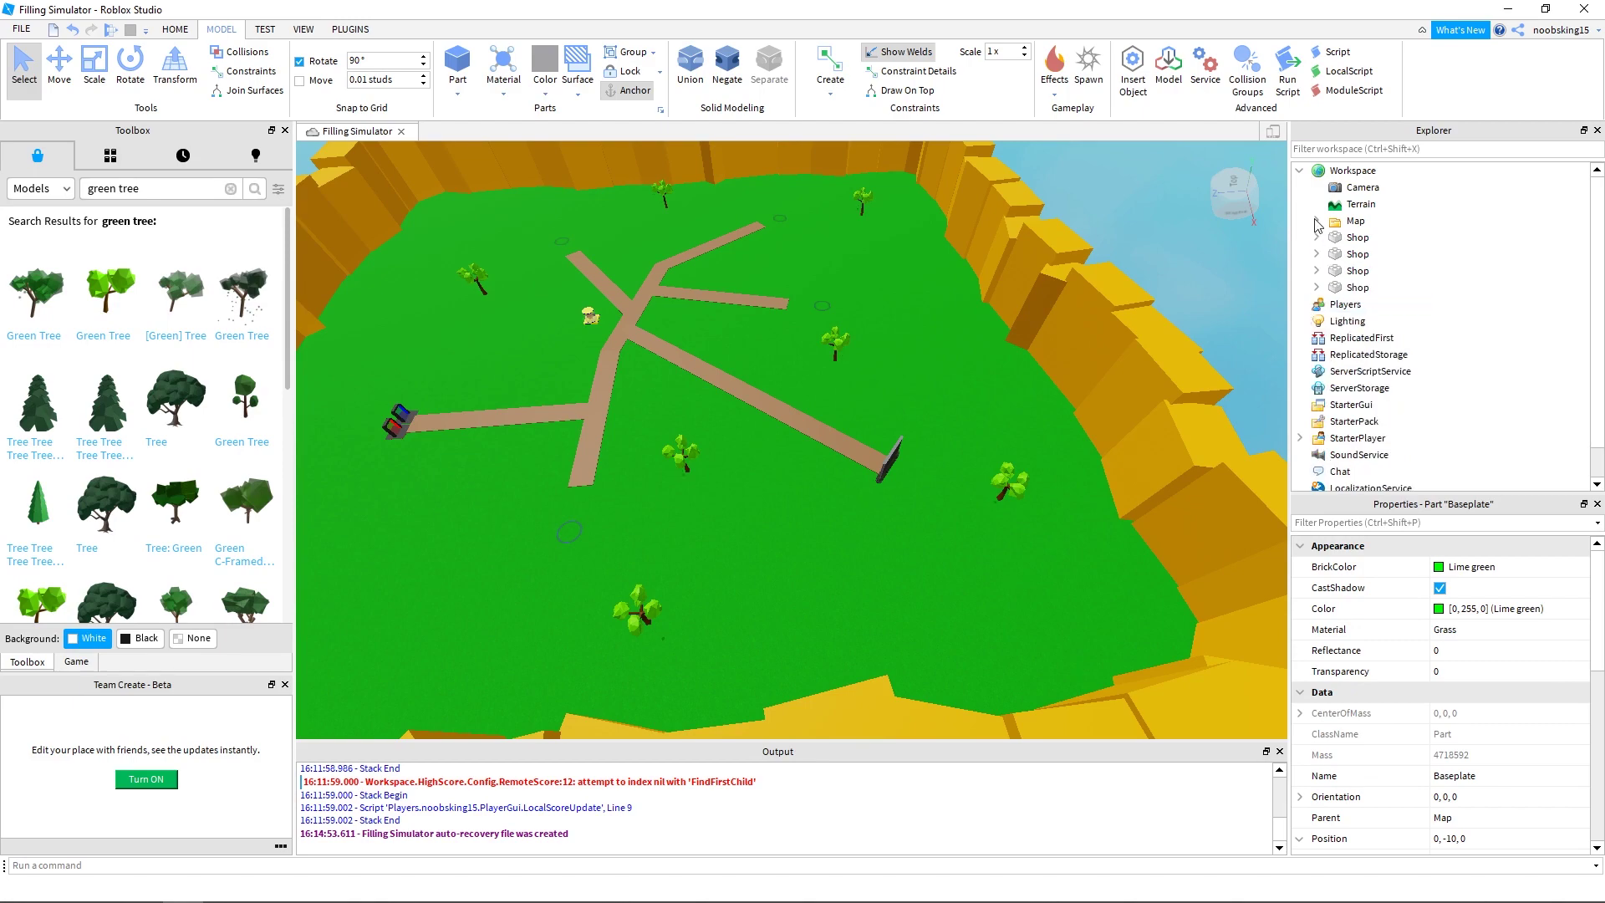
Collect all eight trees in a Trees folder inside the Map folder
{"action": "left_click", "coordinate": [1359, 241]}
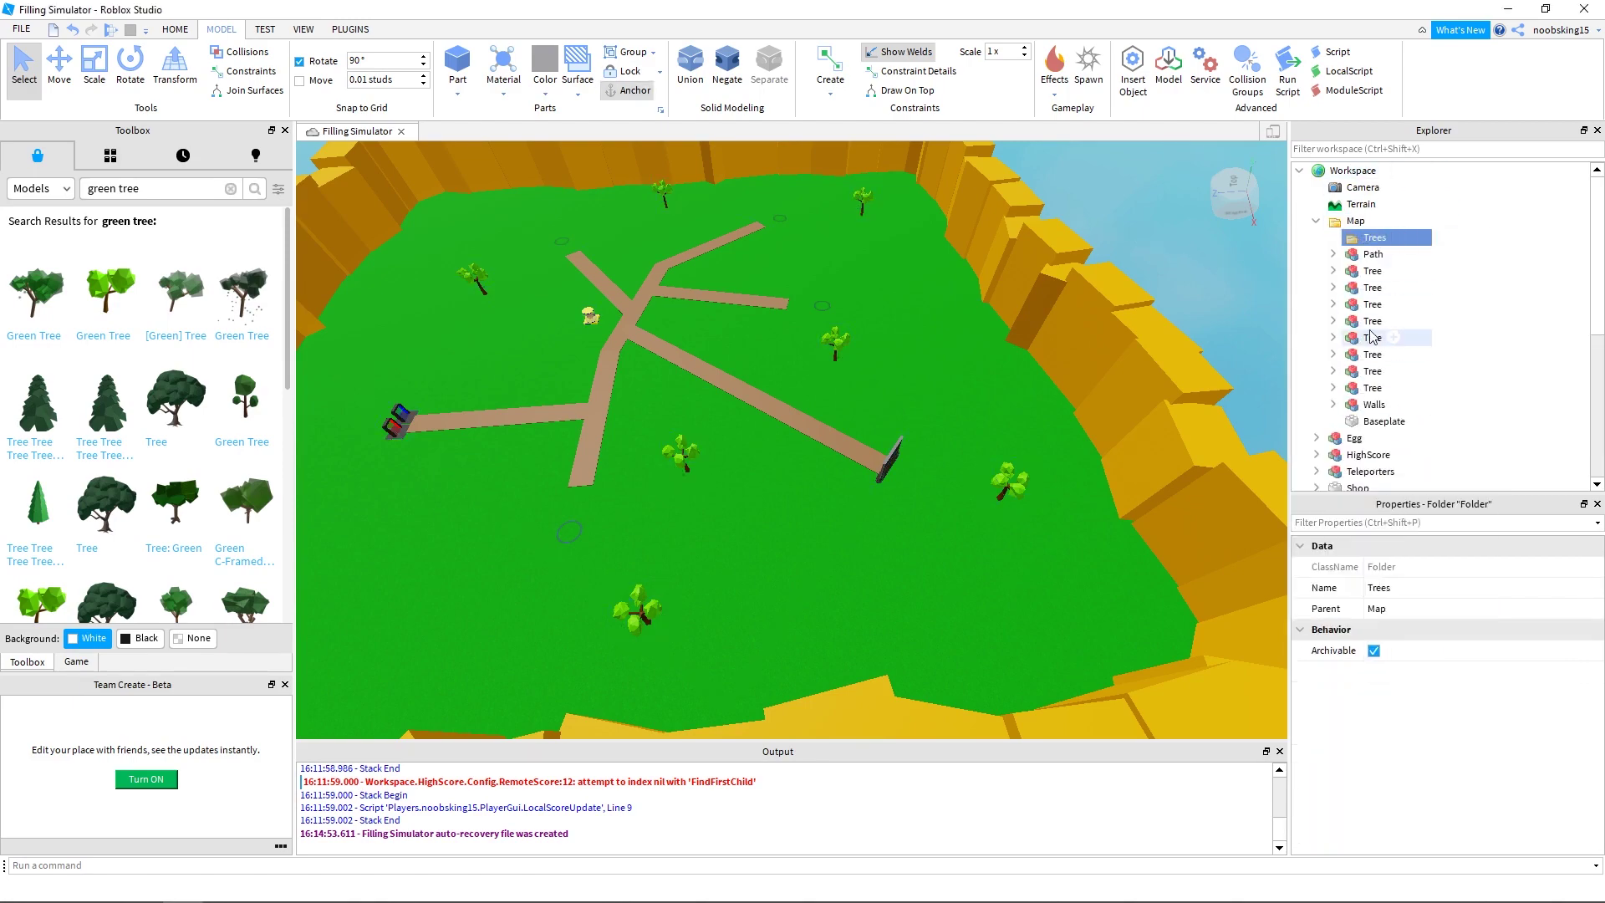
{"action": "left_click", "coordinate": [1371, 271]}
{"action": "left_click", "coordinate": [1371, 388], "text": "shift"}
{"action": "left_click_drag", "start_coordinate": [1371, 388], "coordinate": [1374, 237]}
{"action": "left_click", "coordinate": [1315, 222]}
Playtest the map to view the placed trees, and stop the test
{"action": "left_click", "coordinate": [265, 29]}
{"action": "left_click", "coordinate": [25, 60]}
{"action": "scroll", "coordinate": [901, 456], "scroll_direction": "down", "scroll_amount": 10}
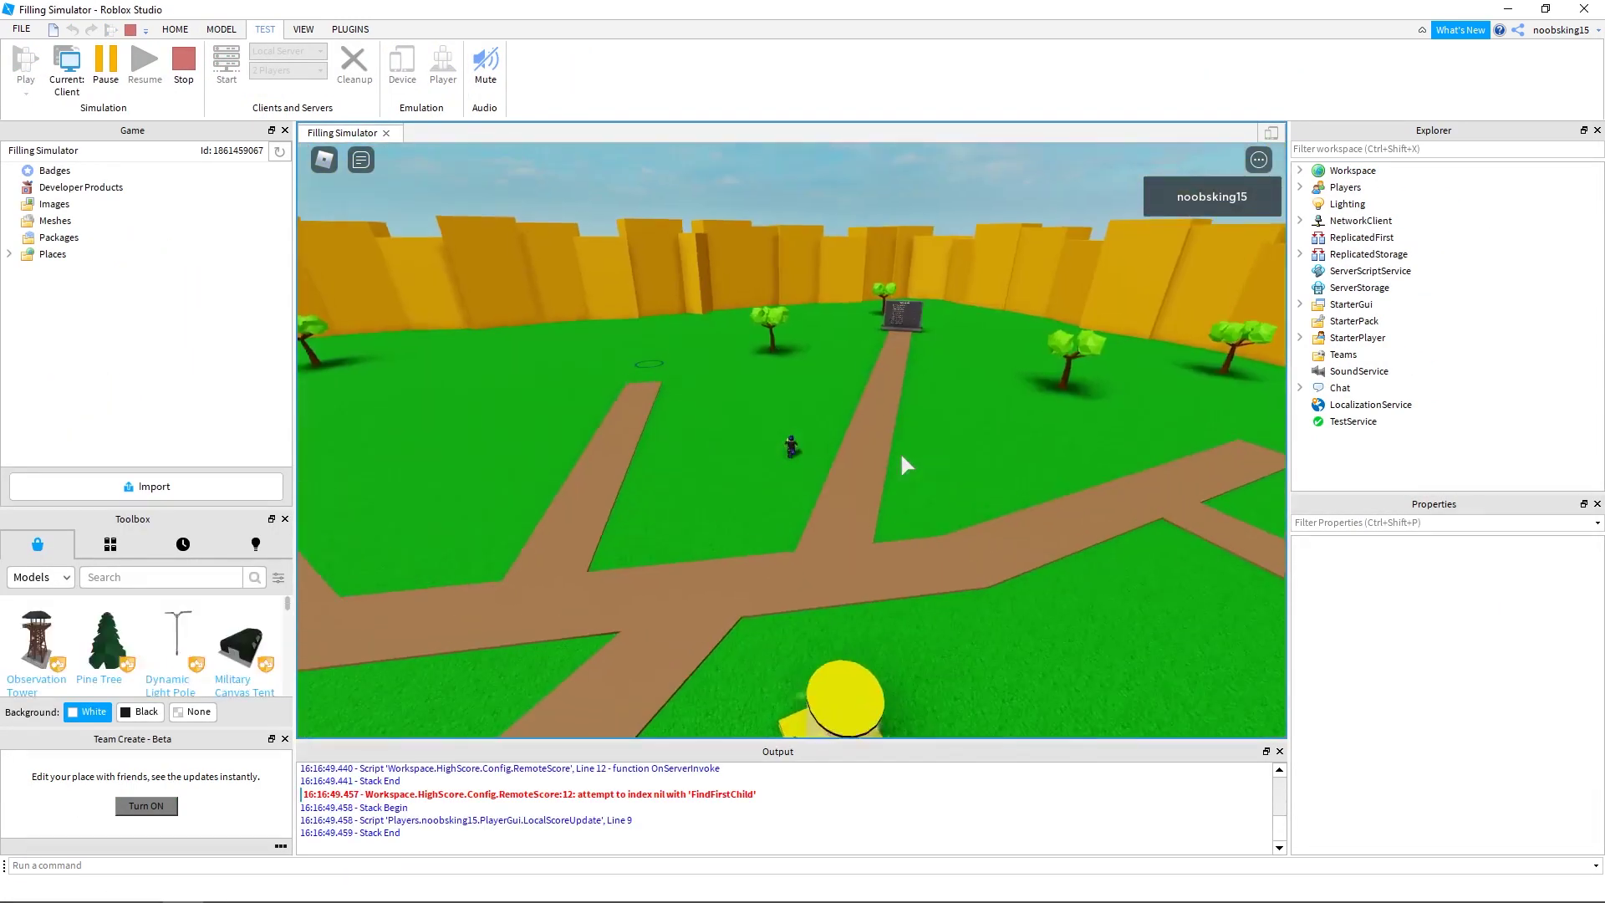
{"action": "key", "text": "shift+F5"}
Turn off CastShadow on the transparent Part inside each tree in the Trees folder
{"action": "left_click", "coordinate": [1349, 254]}
{"action": "left_click", "coordinate": [1407, 271]}
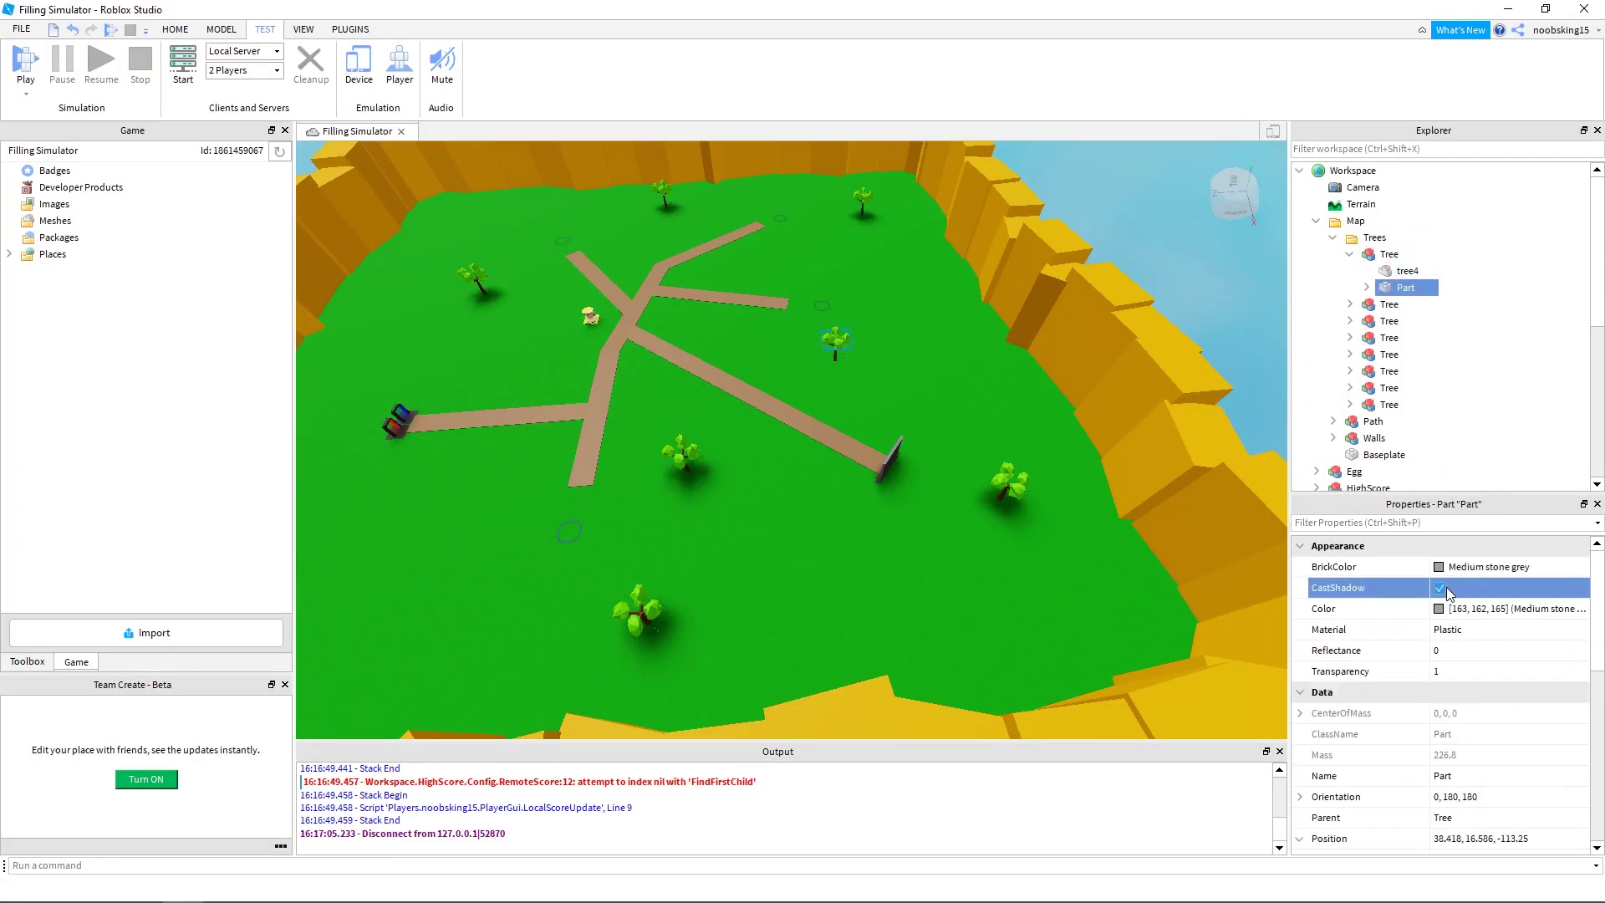
{"action": "left_click", "coordinate": [1441, 588]}
{"action": "left_click", "coordinate": [1349, 305]}
{"action": "left_click", "coordinate": [1407, 321]}
{"action": "left_click", "coordinate": [1405, 338]}
{"action": "left_click", "coordinate": [1349, 371]}
{"action": "left_click", "coordinate": [1407, 388]}
{"action": "left_click", "coordinate": [1352, 438]}
{"action": "left_click", "coordinate": [1439, 588]}
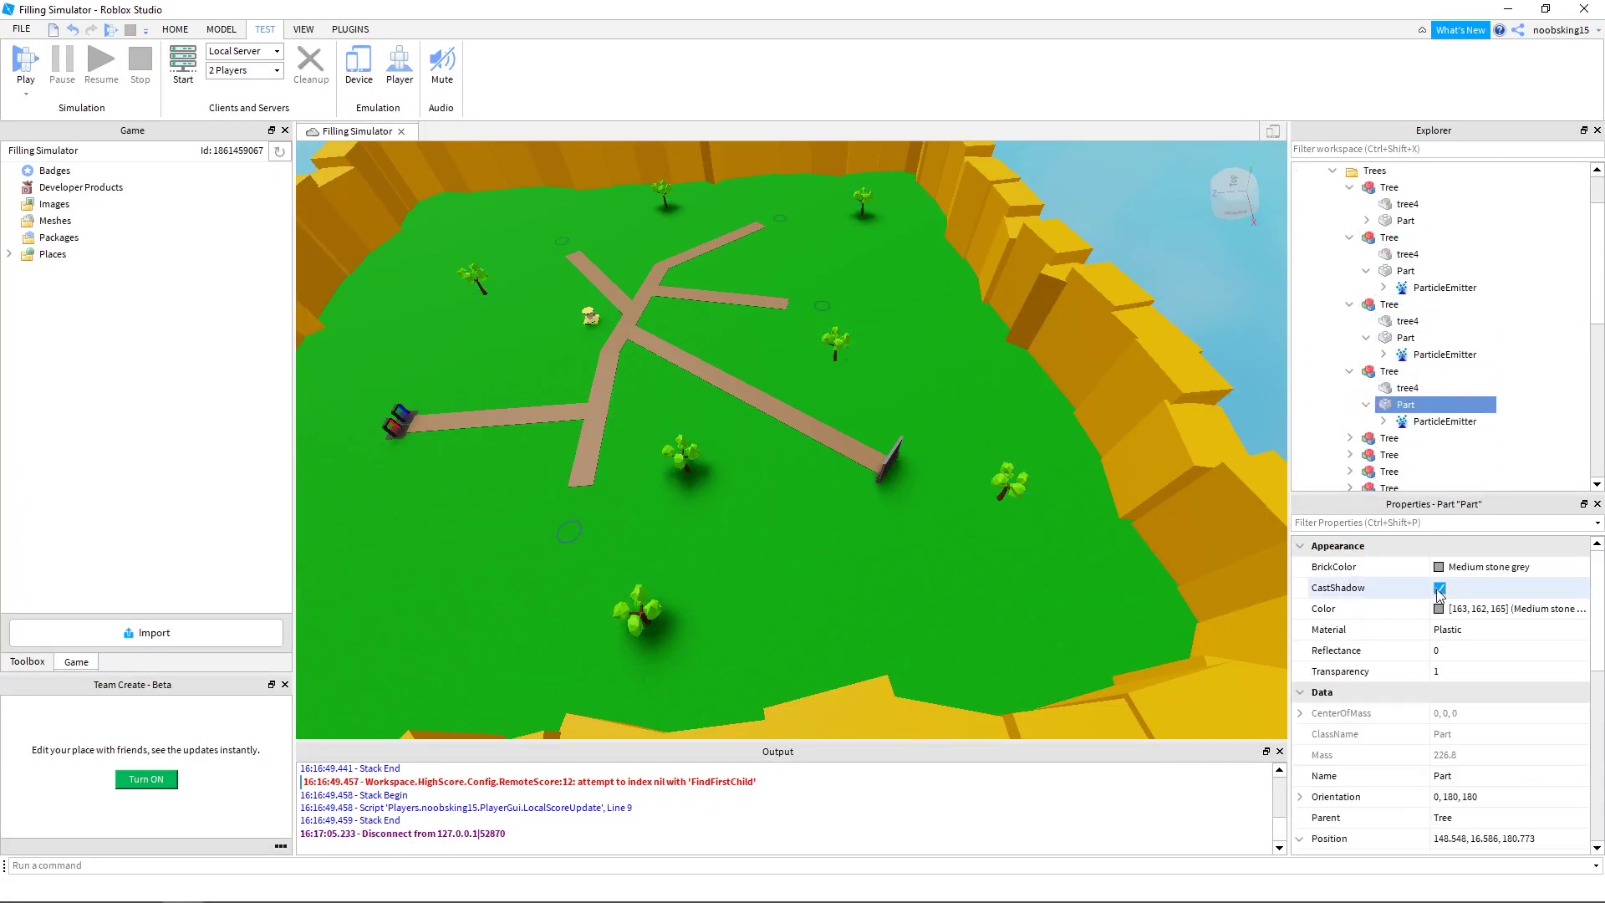
{"action": "left_click", "coordinate": [1441, 589]}
{"action": "left_click", "coordinate": [1349, 421]}
{"action": "left_click", "coordinate": [1408, 438]}
{"action": "left_click", "coordinate": [1439, 589]}
{"action": "left_click", "coordinate": [1404, 455]}
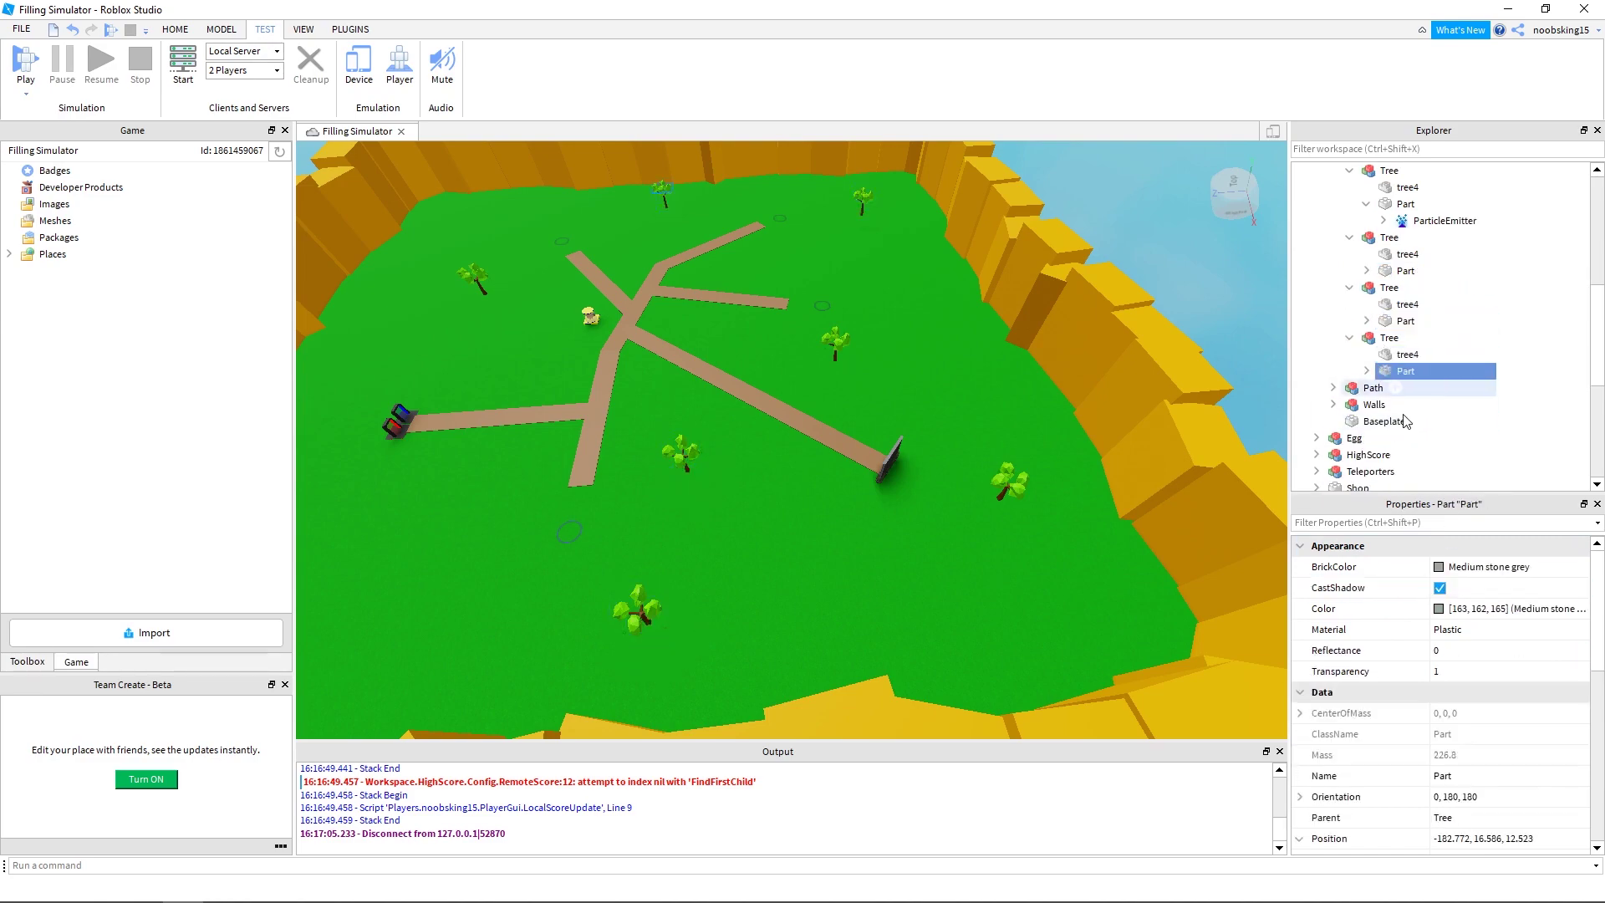
{"action": "left_click", "coordinate": [1439, 588]}
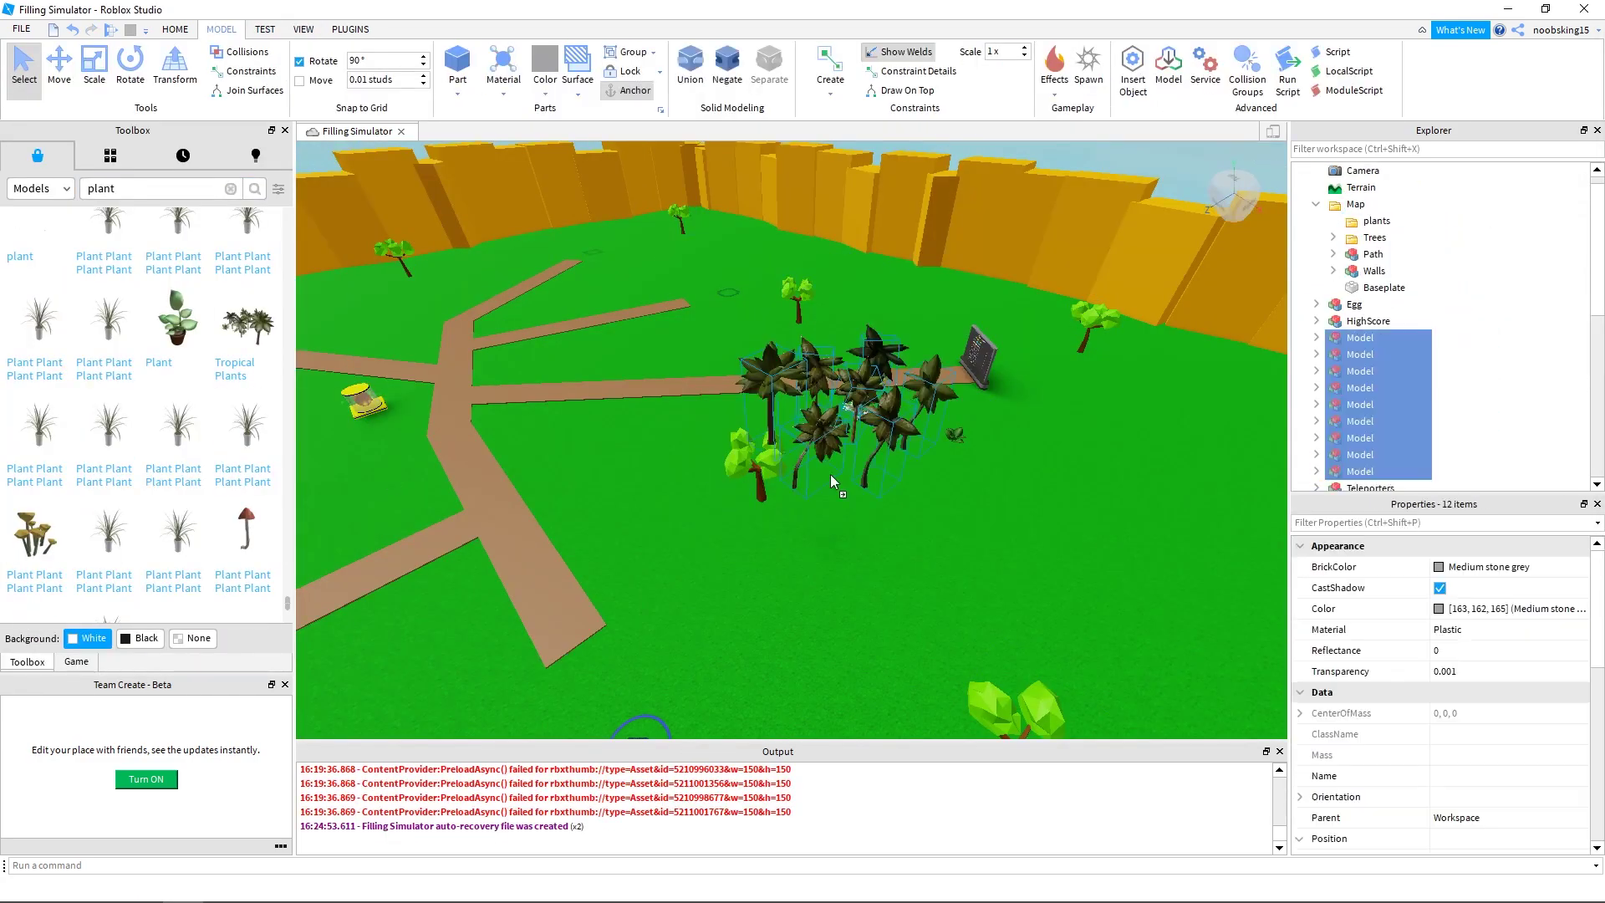
Spread the tropical plants out on the grass beyond the leaderboard with the Move tool
{"action": "left_click", "coordinate": [1349, 237]}
{"action": "left_click", "coordinate": [1024, 334]}
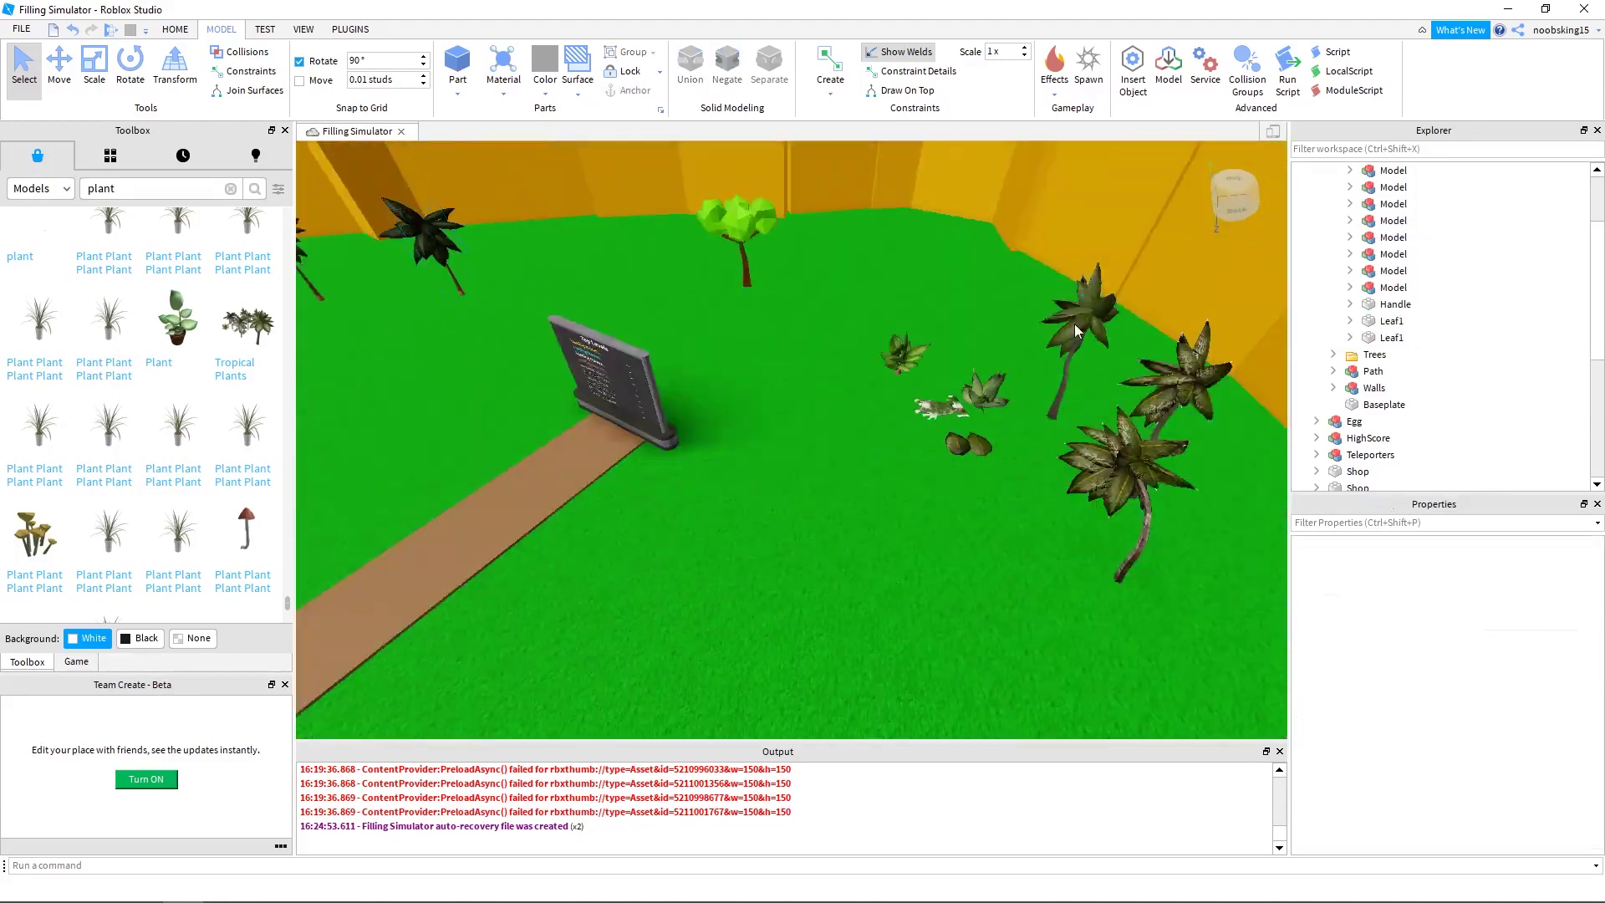
{"action": "key", "text": "ctrl+2"}
{"action": "right_click_drag", "start_coordinate": [1024, 333], "coordinate": [815, 396]}
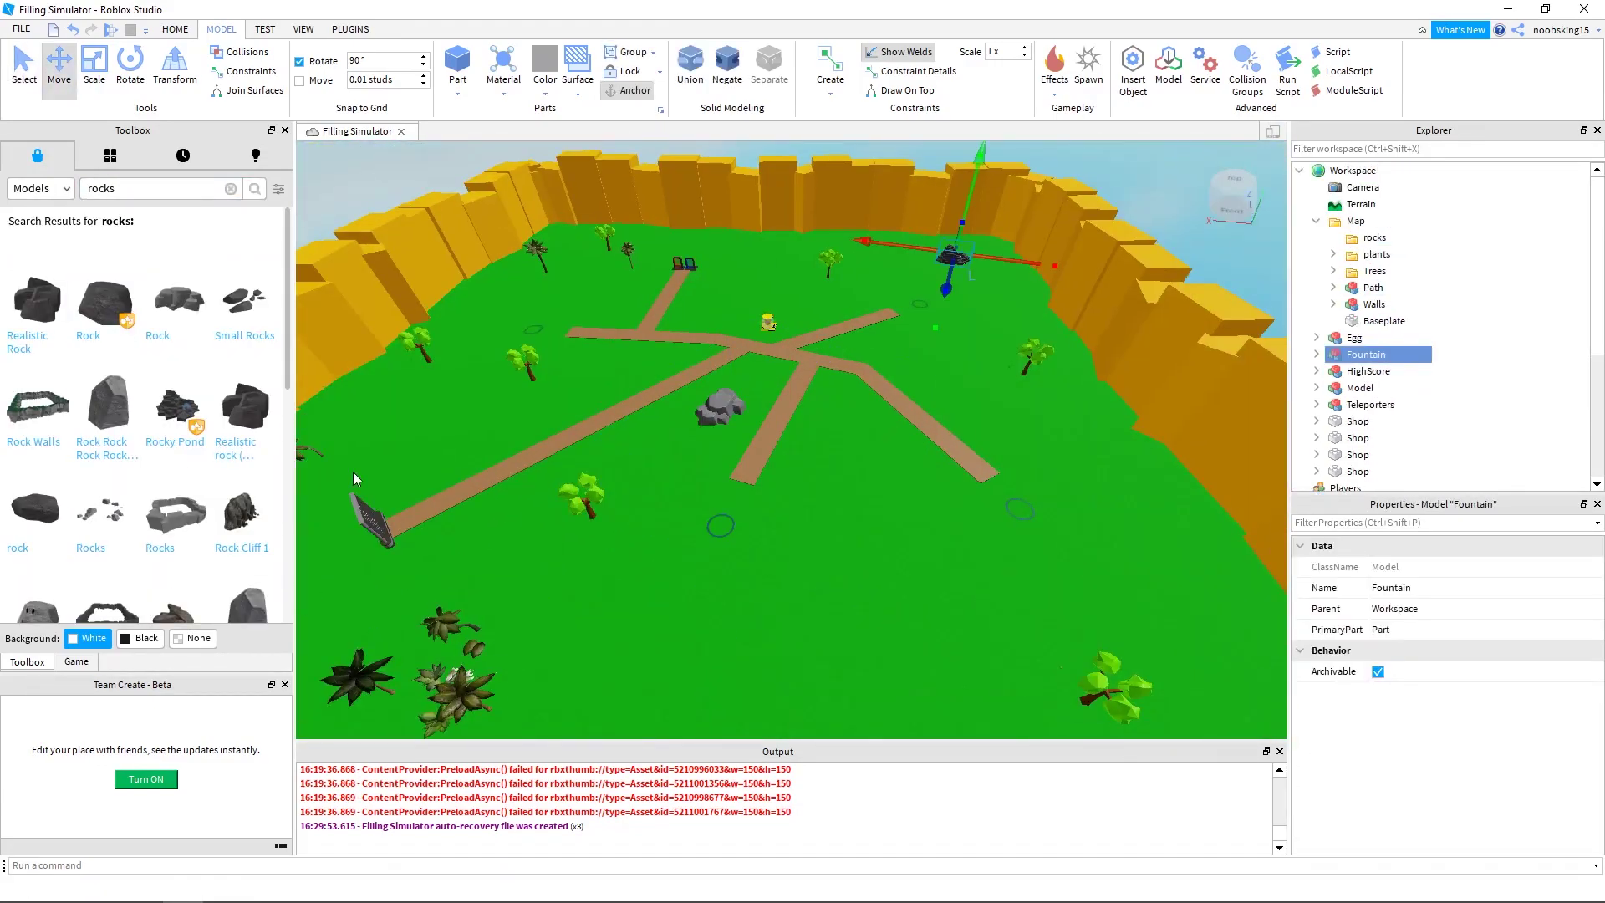
{"action": "key", "text": "f"}
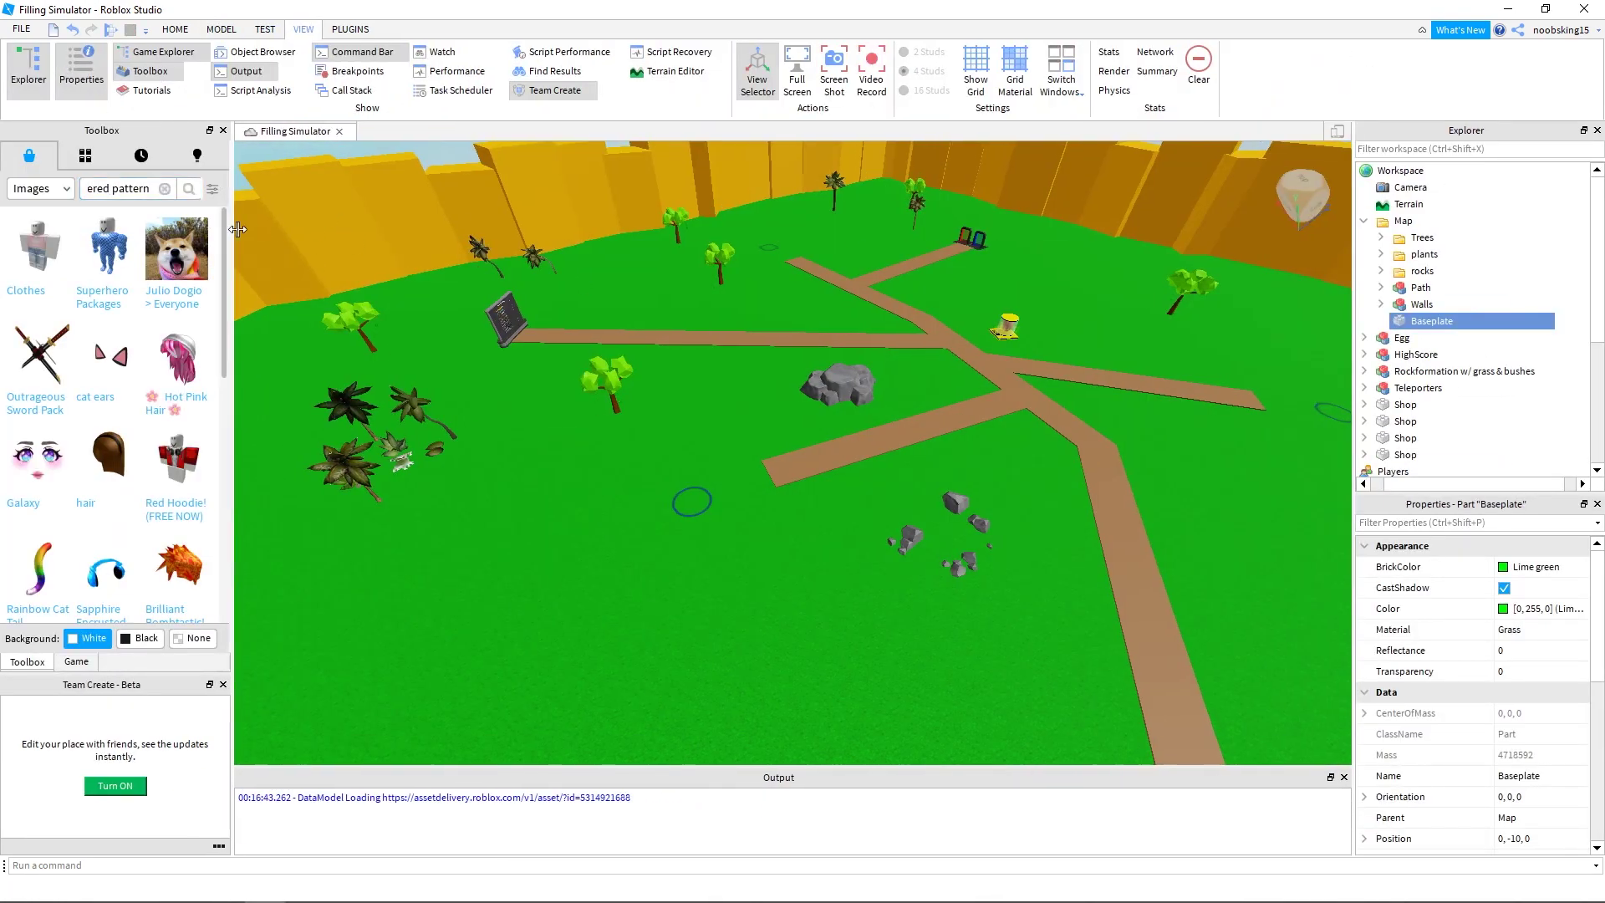
Search the Toolbox images for "checkered pattern", widening the results temporarily to see them
{"action": "left_click_drag", "start_coordinate": [248, 231], "coordinate": [327, 231]}
{"action": "key", "text": "Return"}
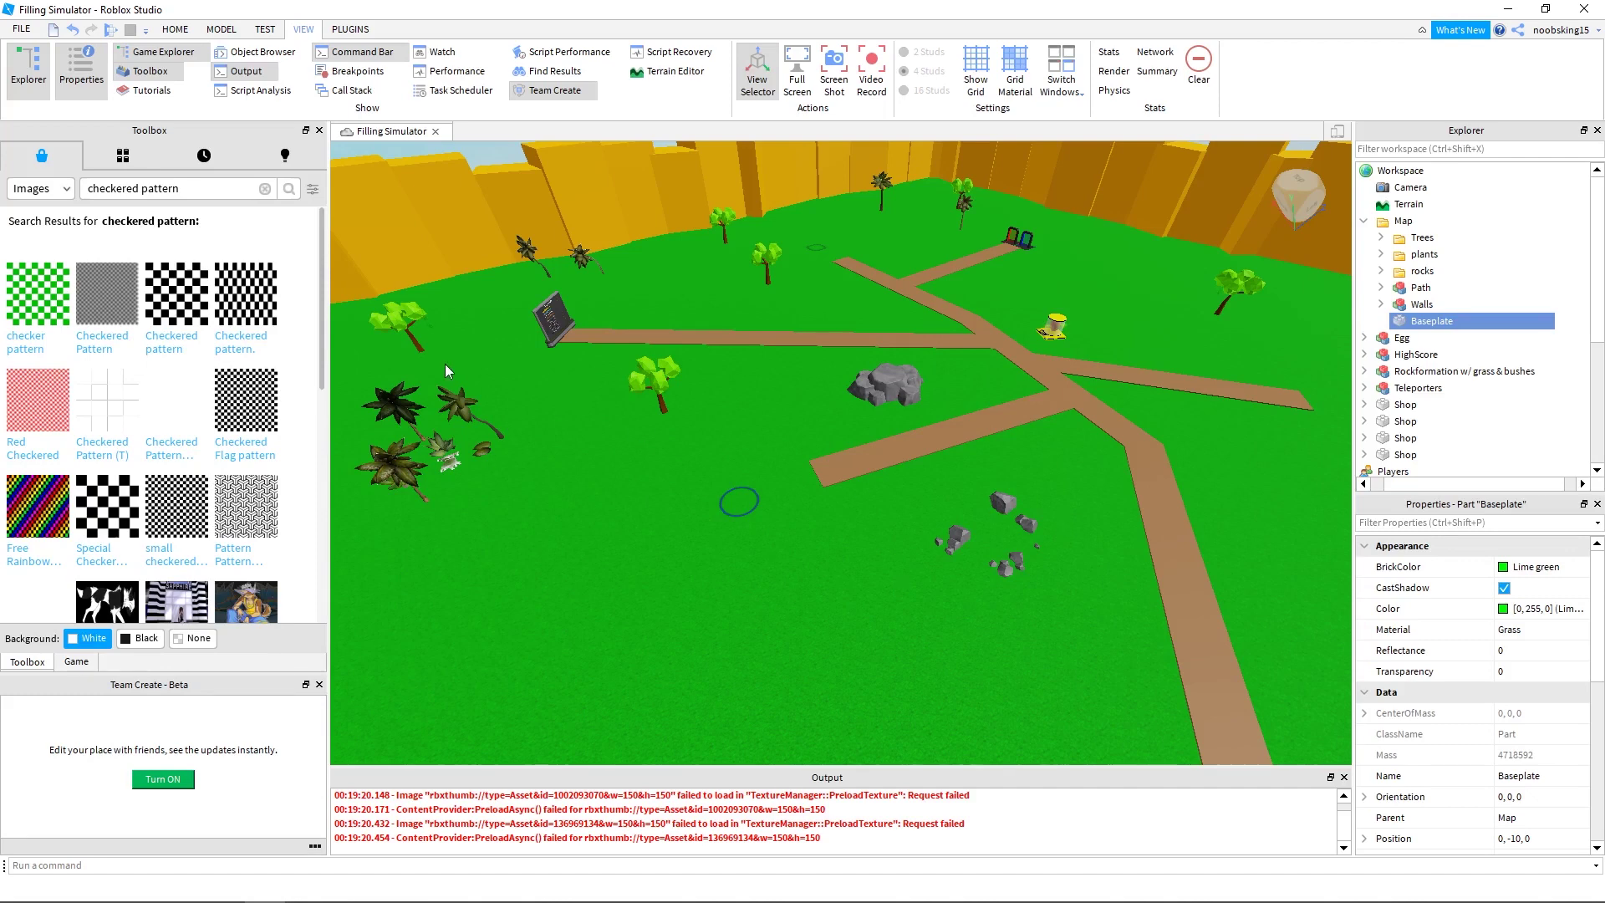
{"action": "left_click_drag", "start_coordinate": [329, 294], "coordinate": [228, 294]}
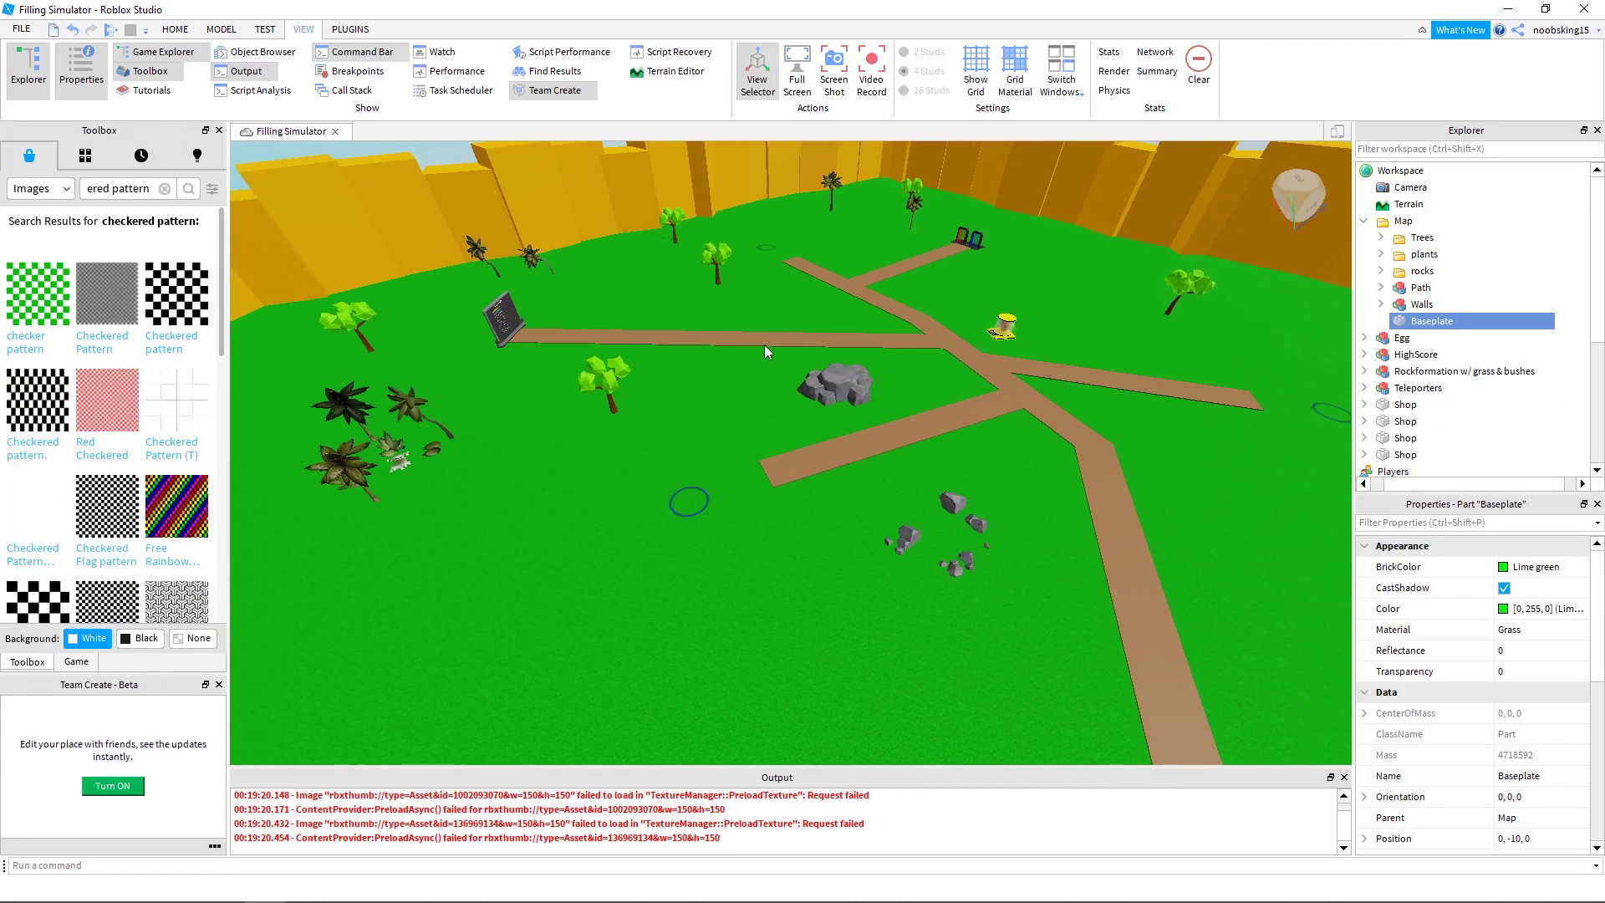
Add a Texture to the Baseplate and set its image to rbxassetid://27553516
{"action": "left_click", "coordinate": [1464, 321]}
{"action": "left_click", "coordinate": [1421, 449]}
{"action": "left_click", "coordinate": [1458, 671]}
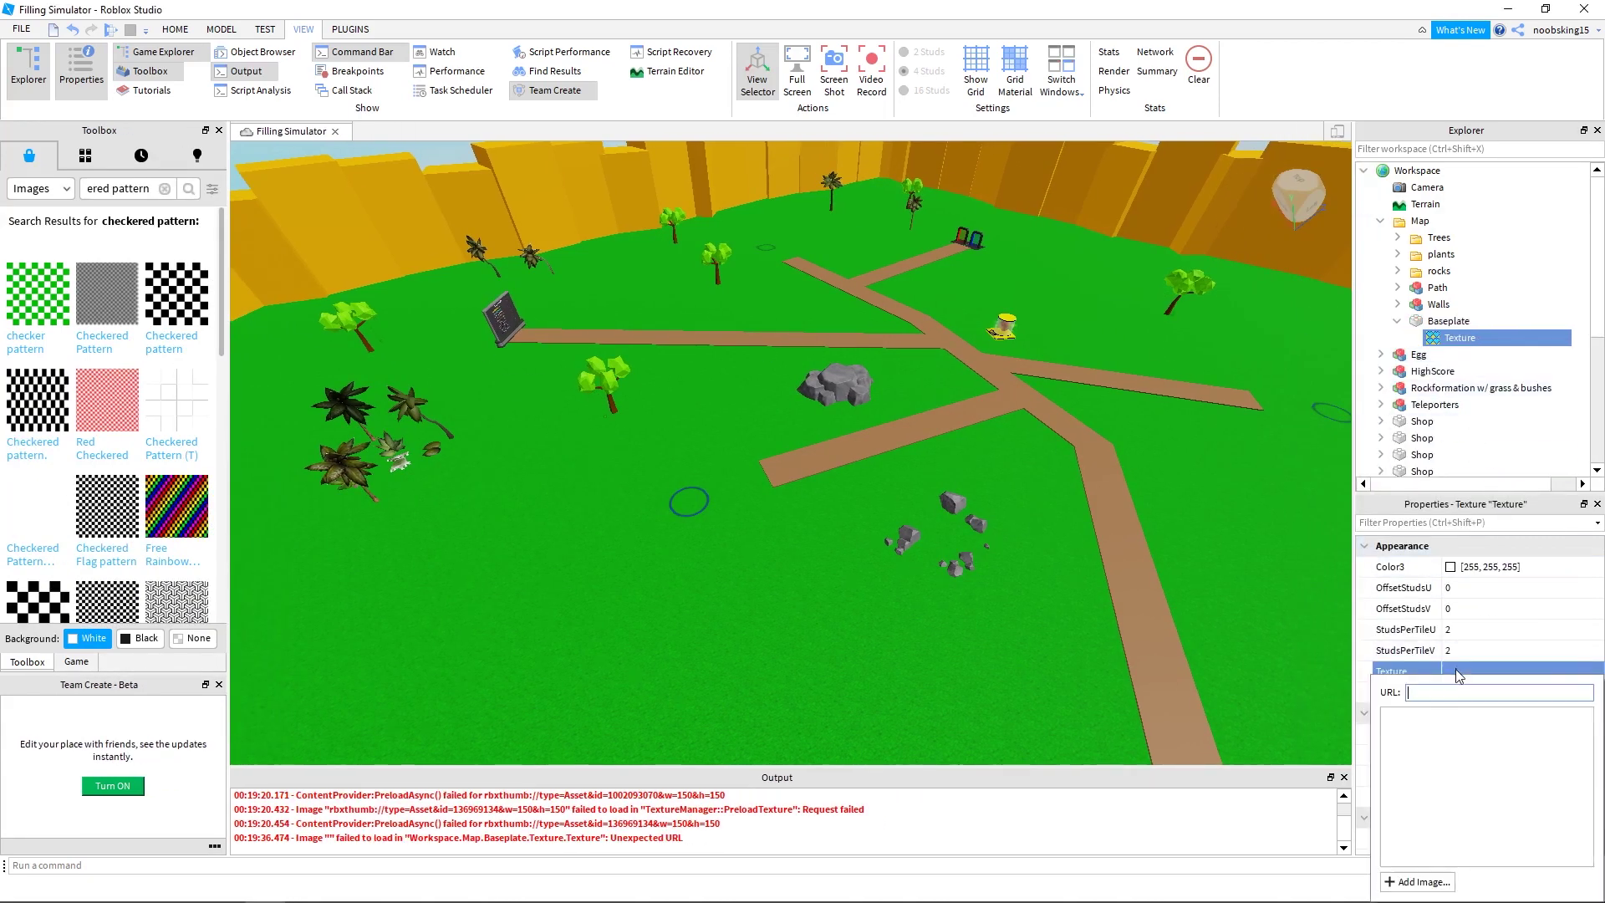
{"action": "type", "text": "rbxassetid://27553516"}
{"action": "left_click", "coordinate": [1448, 649]}
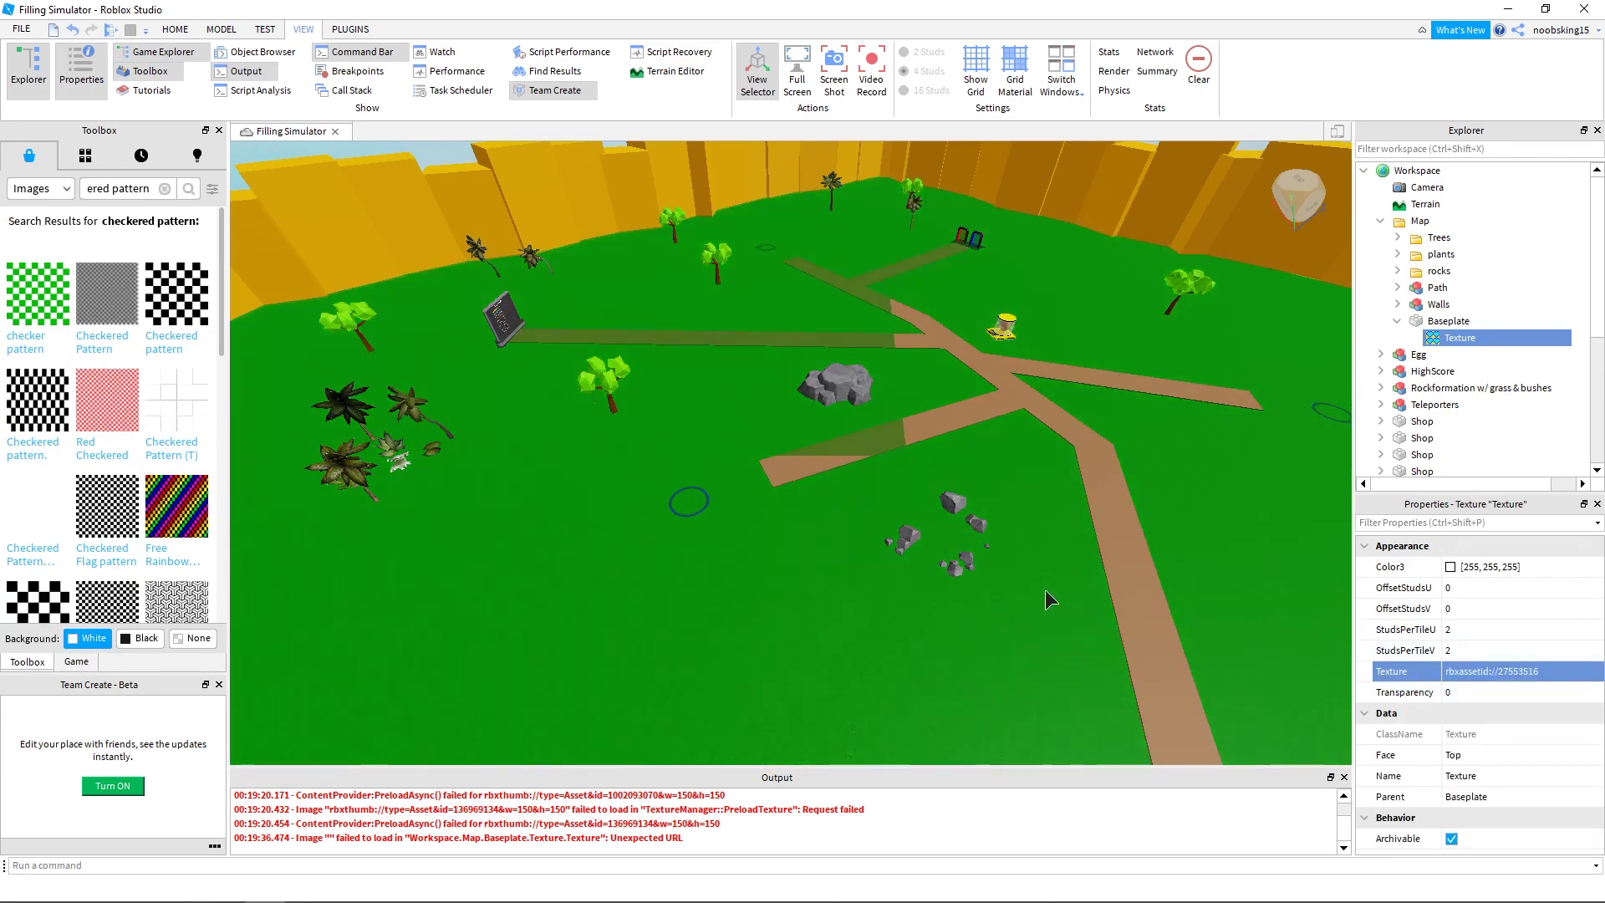
Set the baseplate texture's StudsPerTileU and StudsPerTileV to 100
{"action": "key", "text": "w"}
{"action": "right_click_drag", "start_coordinate": [1045, 589], "coordinate": [1044, 590]}
{"action": "scroll", "coordinate": [1044, 589], "scroll_direction": "down", "scroll_amount": 10}
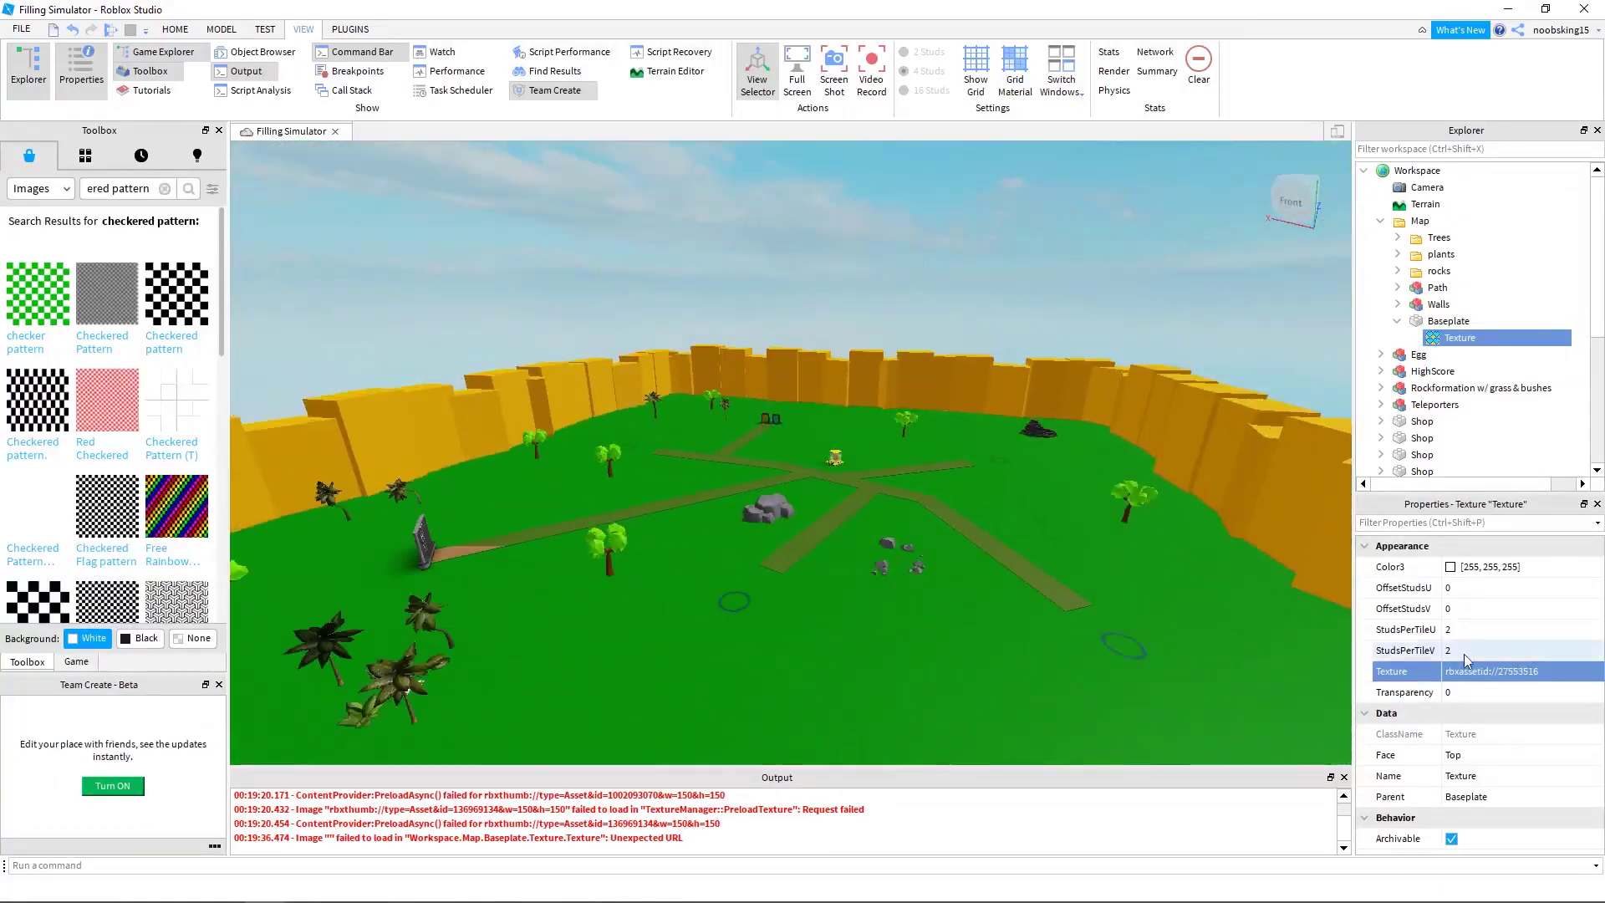
{"action": "left_click", "coordinate": [1486, 626]}
{"action": "type", "text": "100"}
{"action": "key", "text": "Tab"}
{"action": "type", "text": "100"}
{"action": "key", "text": "Return"}
Set the baseplate texture's transparency to 0.7
{"action": "scroll", "coordinate": [920, 565], "scroll_direction": "up", "scroll_amount": 8}
{"action": "right_click_drag", "start_coordinate": [920, 566], "coordinate": [920, 566]}
{"action": "left_click", "coordinate": [1481, 694]}
{"action": "type", "text": "0.7"}
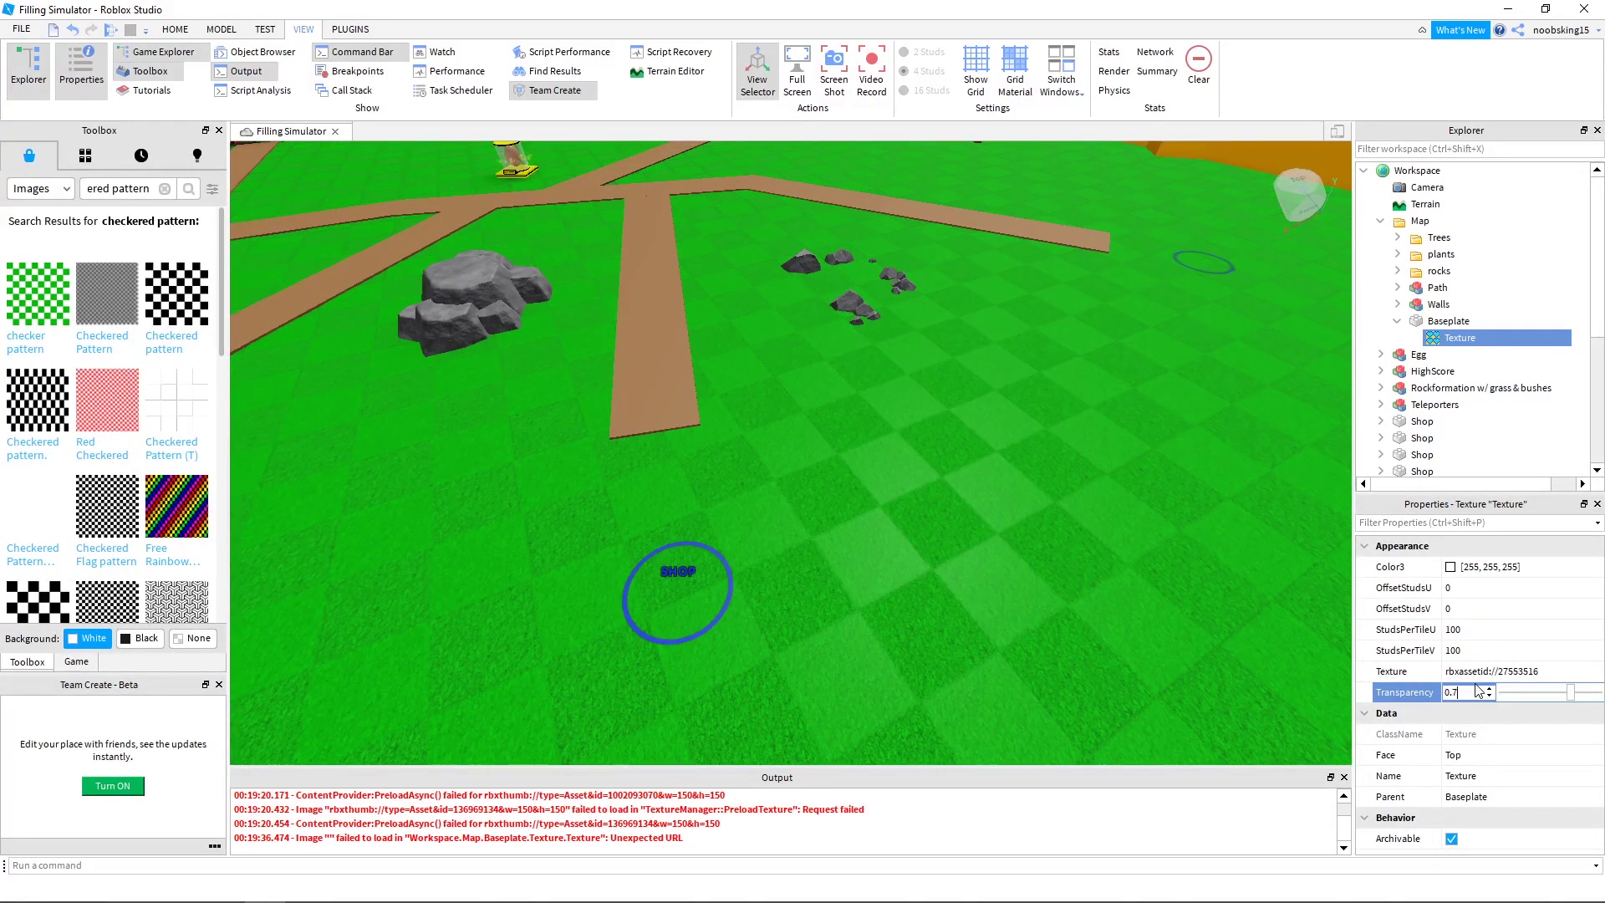
{"action": "key", "text": "Return"}
{"action": "right_click", "coordinate": [172, 299]}
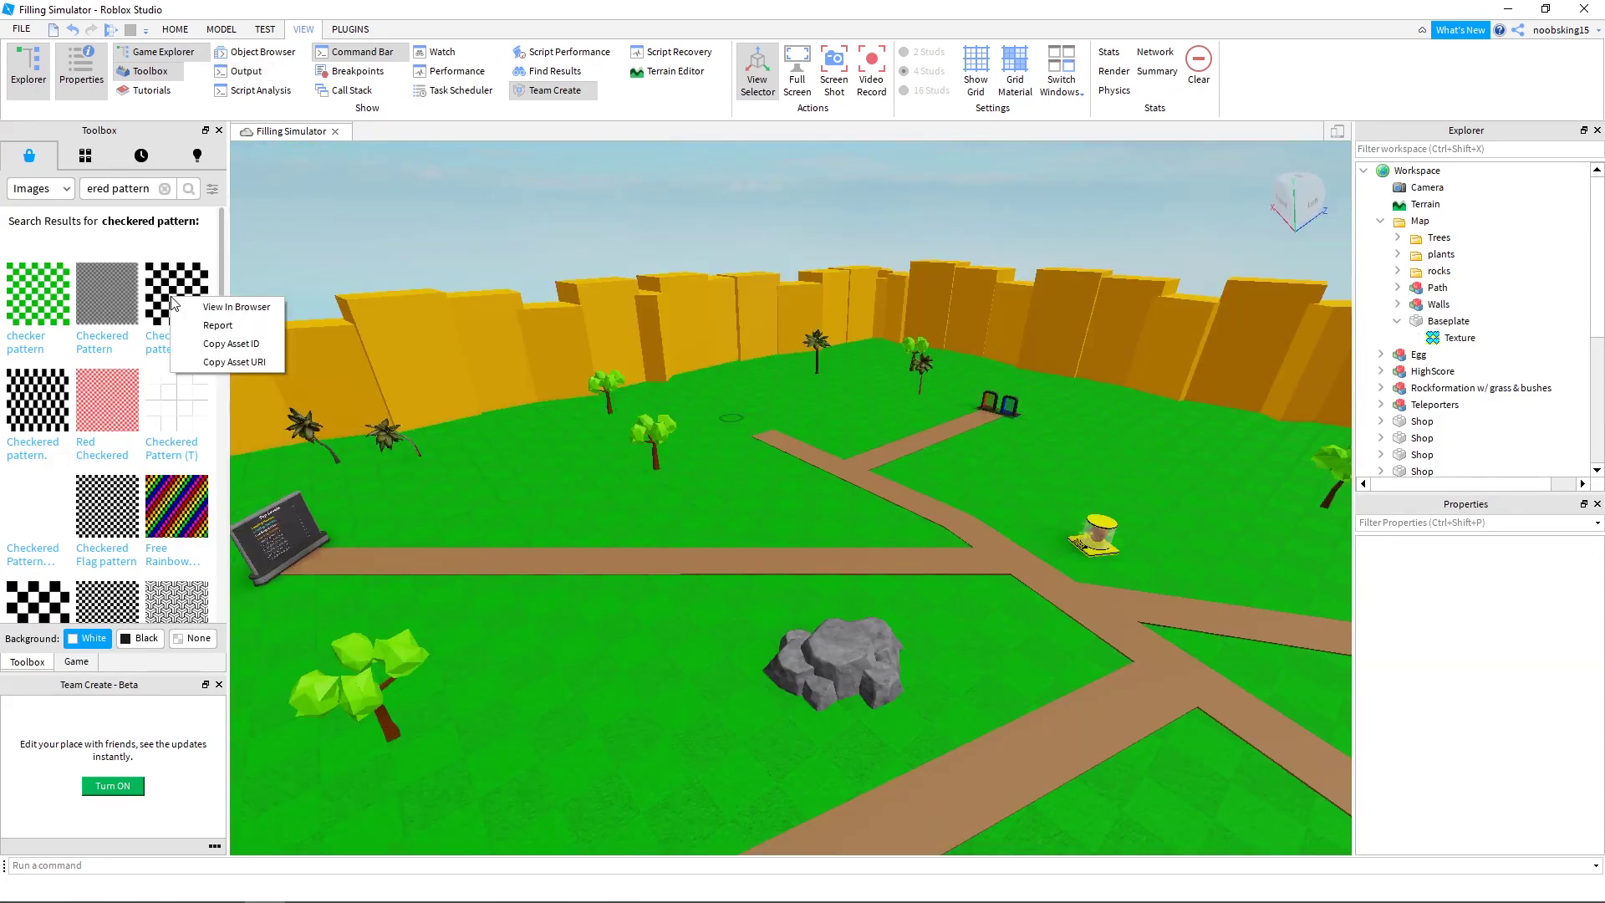
{"action": "left_click", "coordinate": [234, 362]}
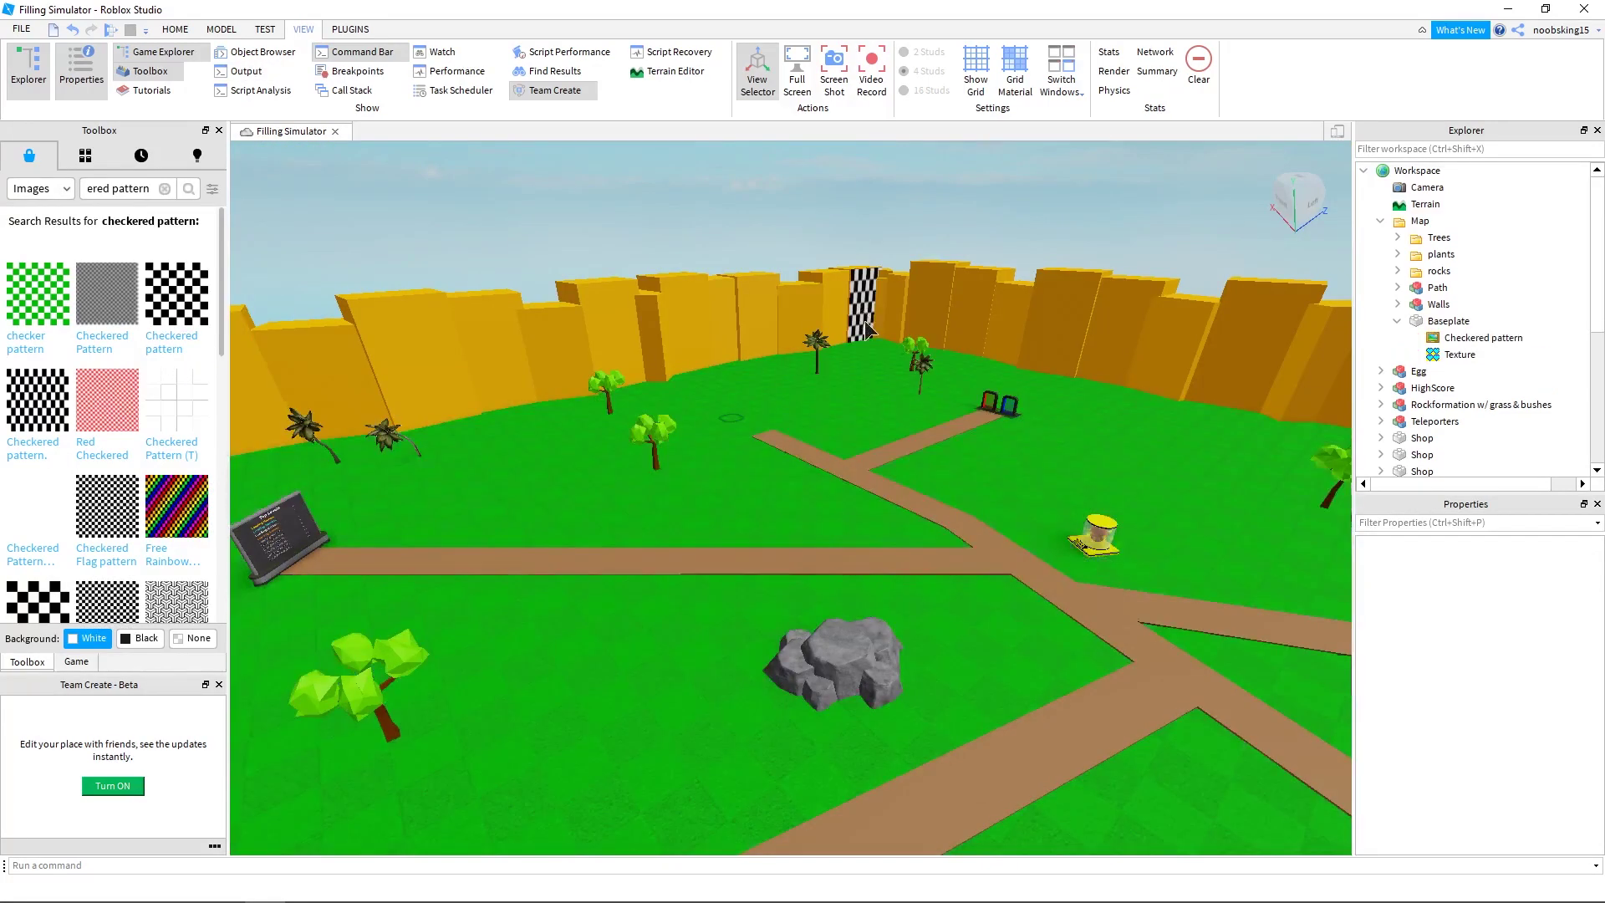
{"action": "left_click", "coordinate": [847, 248]}
{"action": "left_click", "coordinate": [1459, 336]}
{"action": "left_click", "coordinate": [1553, 670]}
{"action": "right_click", "coordinate": [1516, 688]}
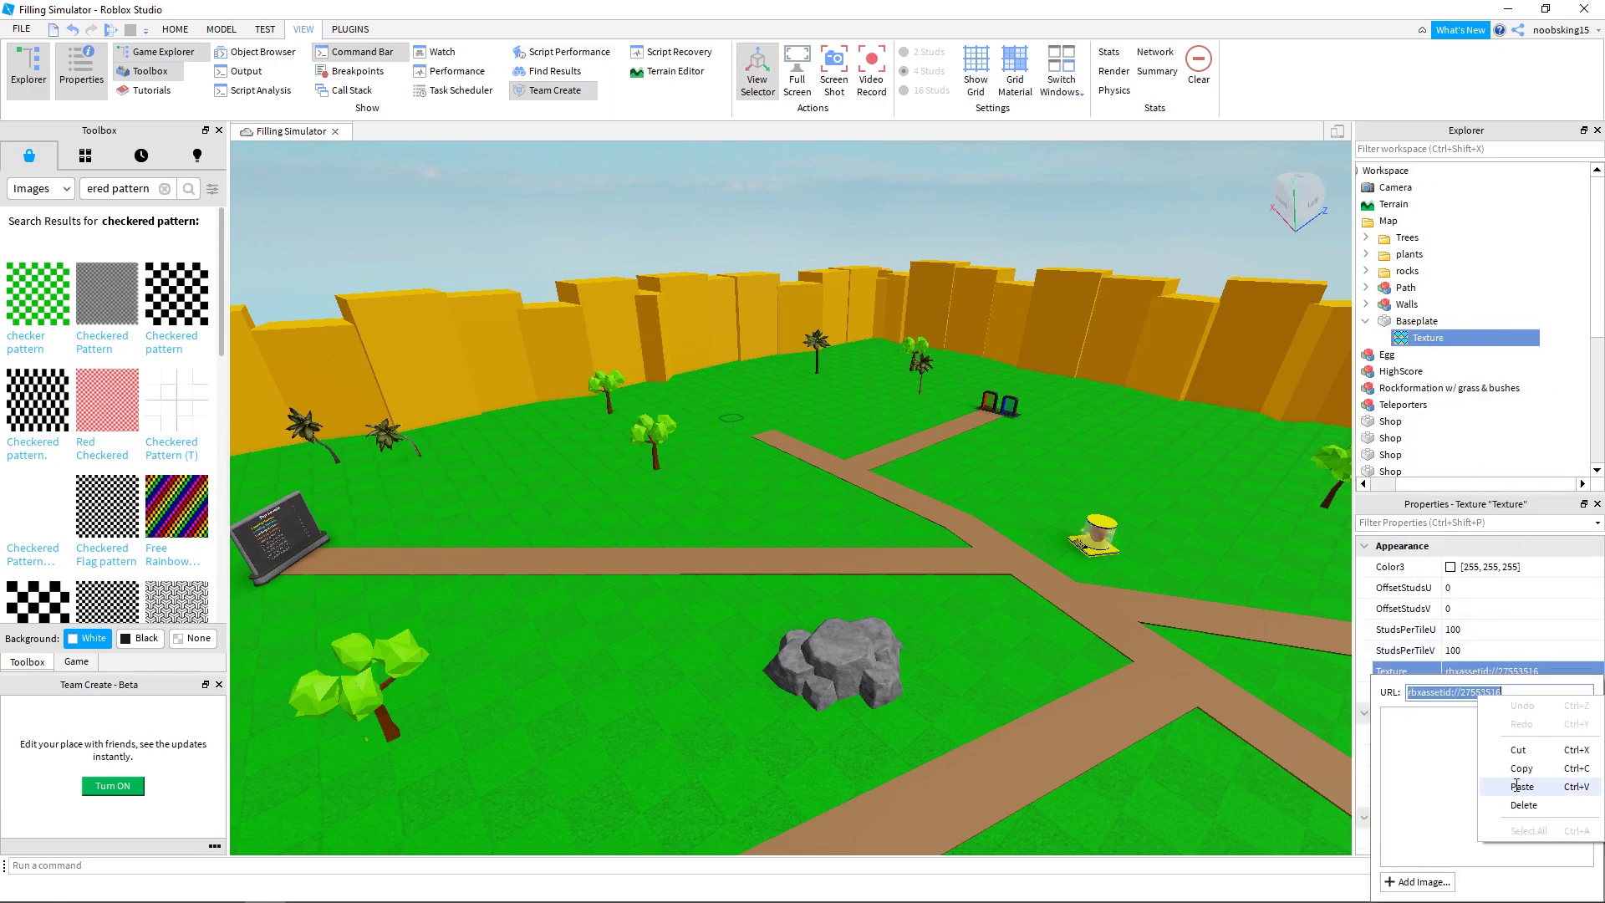
{"action": "left_click", "coordinate": [1518, 787]}
{"action": "key", "text": "Return"}
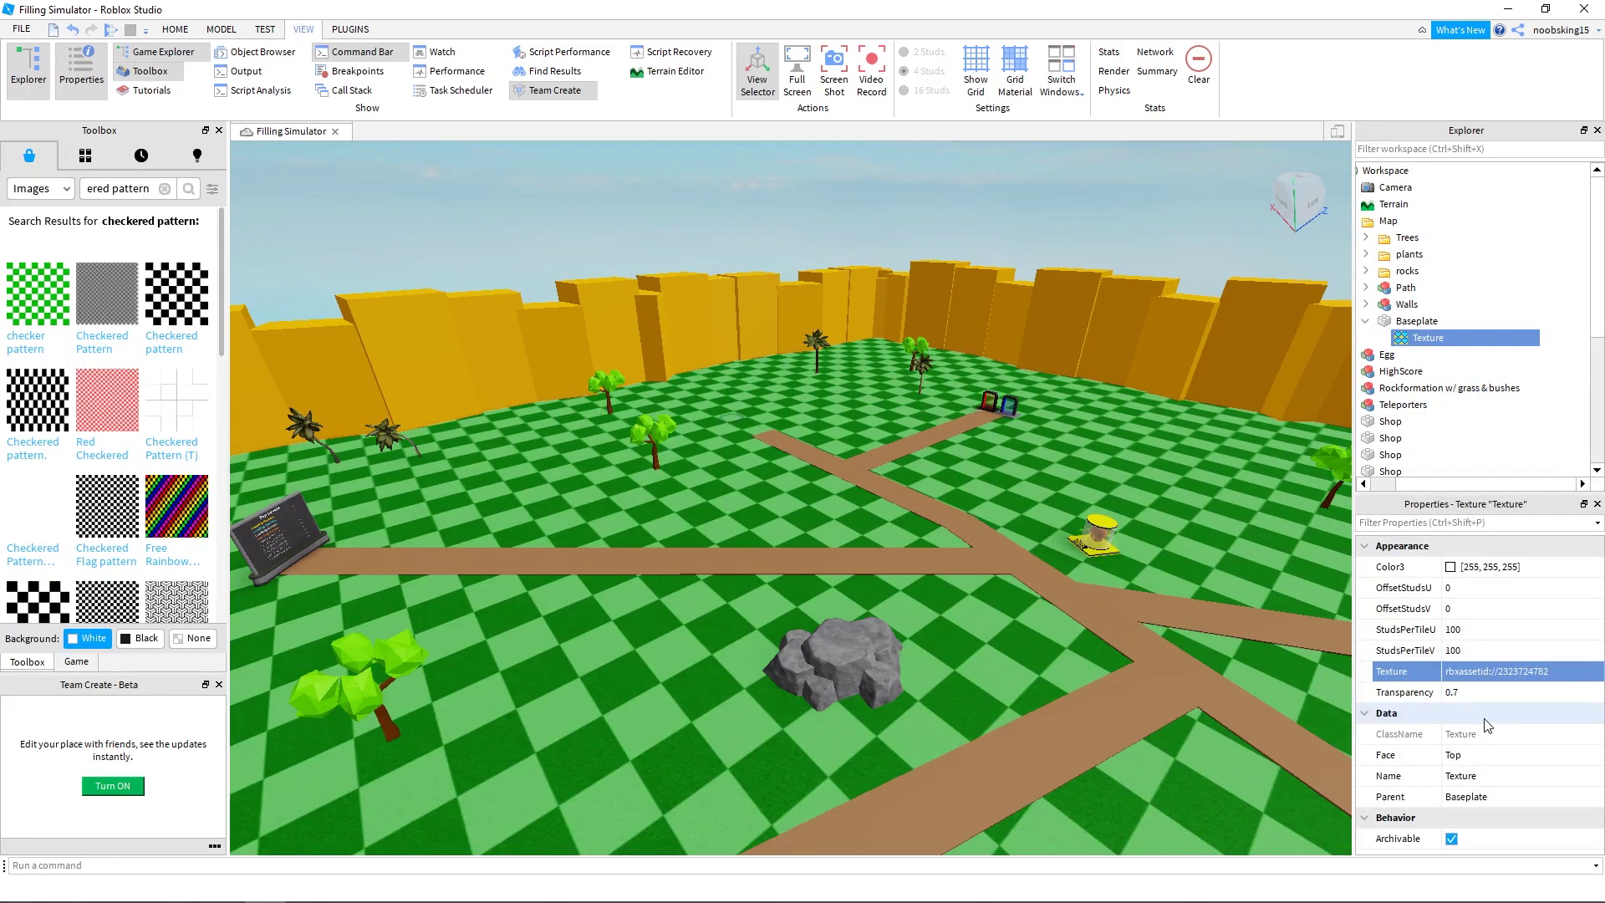
Set the checkered baseplate texture's transparency to 0.89
{"action": "left_click", "coordinate": [1500, 701]}
{"action": "type", "text": "0.9"}
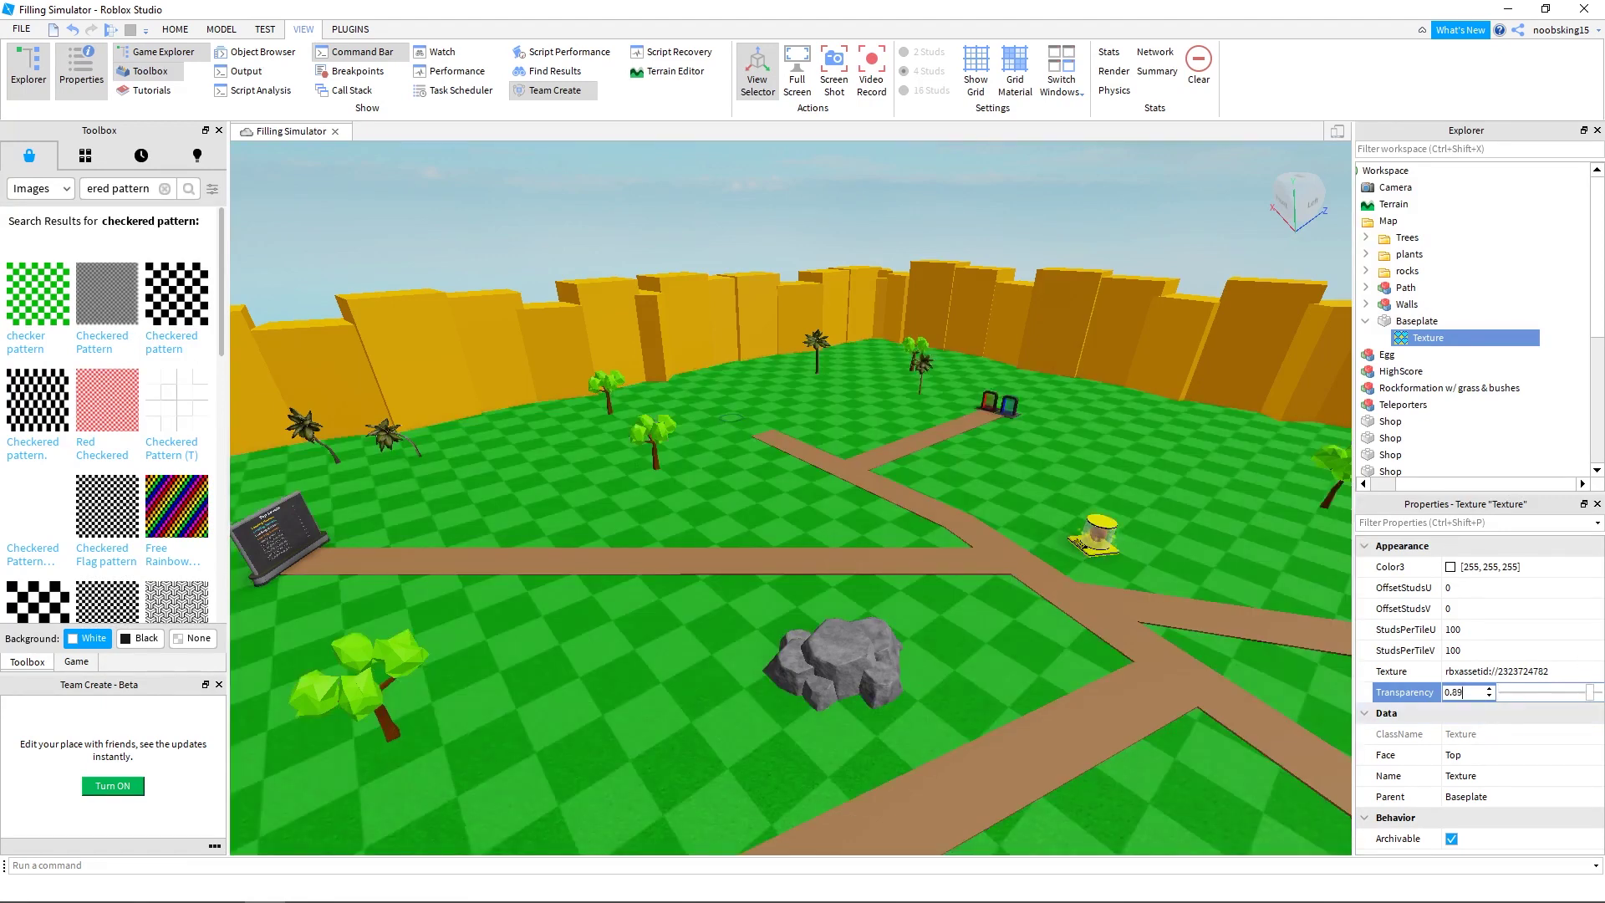
{"action": "key", "text": "Return"}
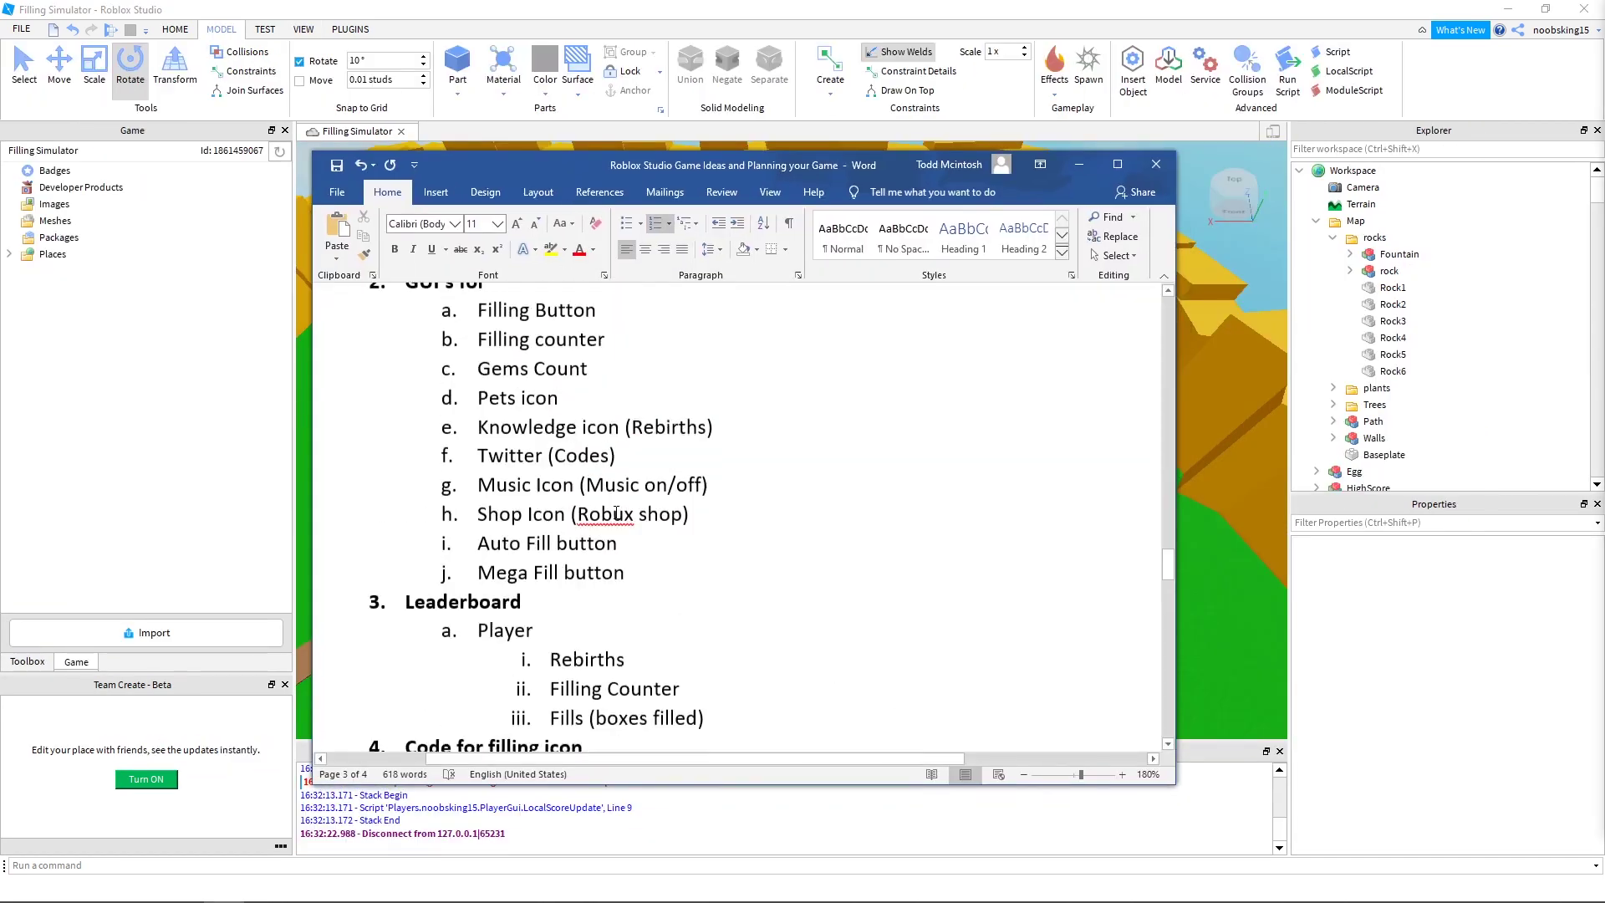
Review the Word planning document and highlight the "GUI's for" section from its heading through Mega Fill button
{"action": "scroll", "coordinate": [616, 513], "scroll_direction": "up", "scroll_amount": 6}
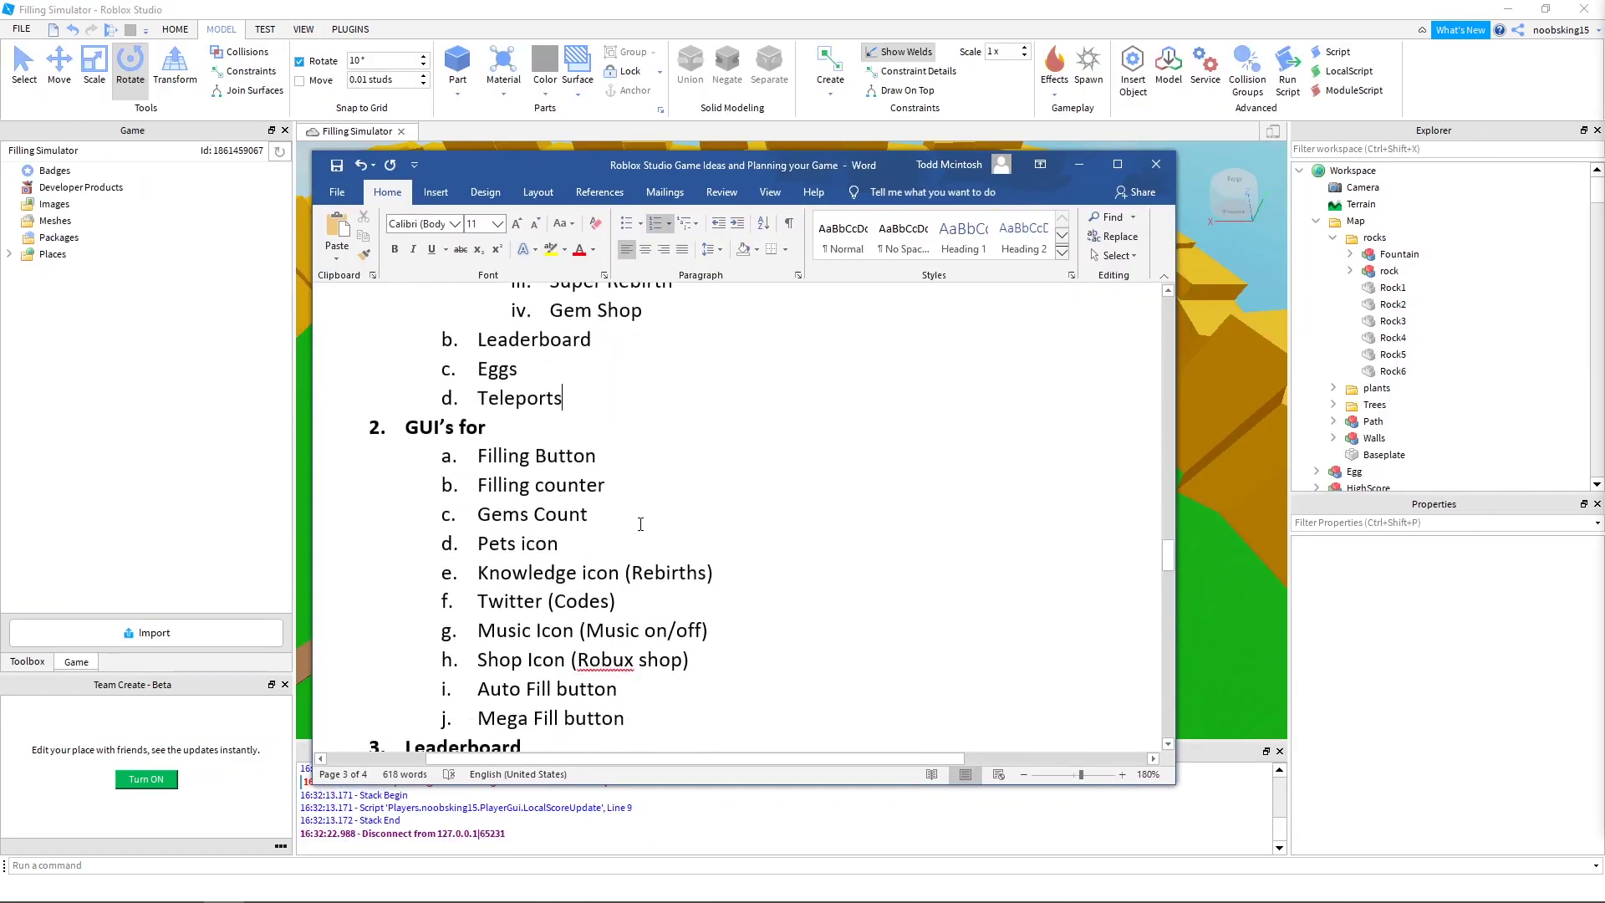
{"action": "scroll", "coordinate": [644, 534], "scroll_direction": "down", "scroll_amount": 6}
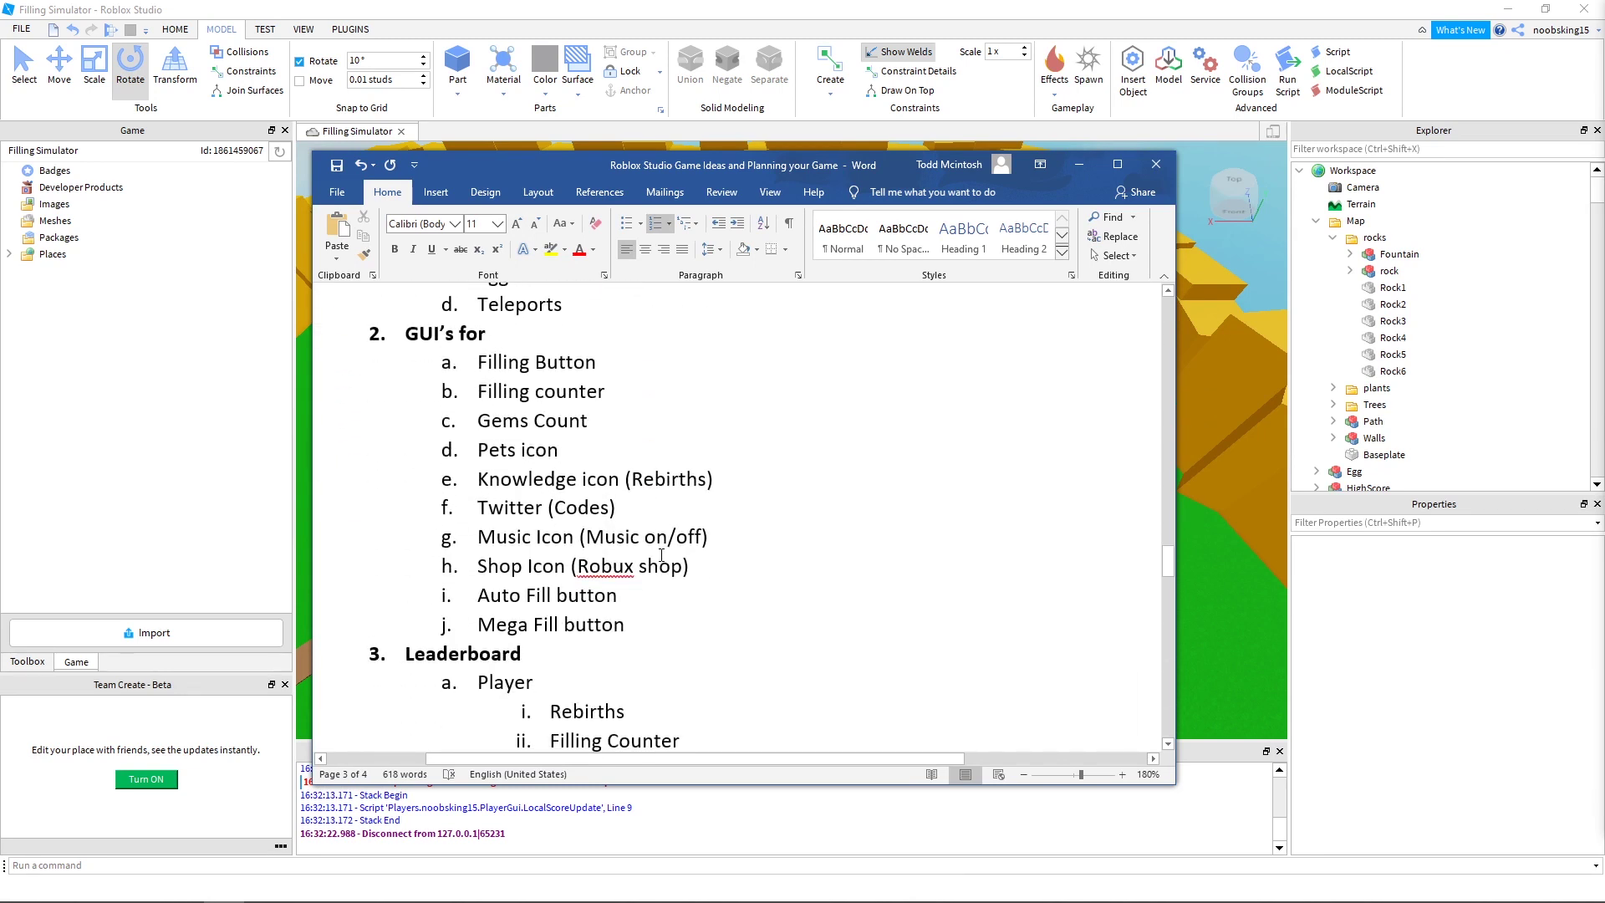
{"action": "left_click_drag", "start_coordinate": [637, 629], "coordinate": [406, 333]}
{"action": "scroll", "coordinate": [716, 519], "scroll_direction": "down", "scroll_amount": 1}
{"action": "scroll", "coordinate": [734, 508], "scroll_direction": "up", "scroll_amount": 1}
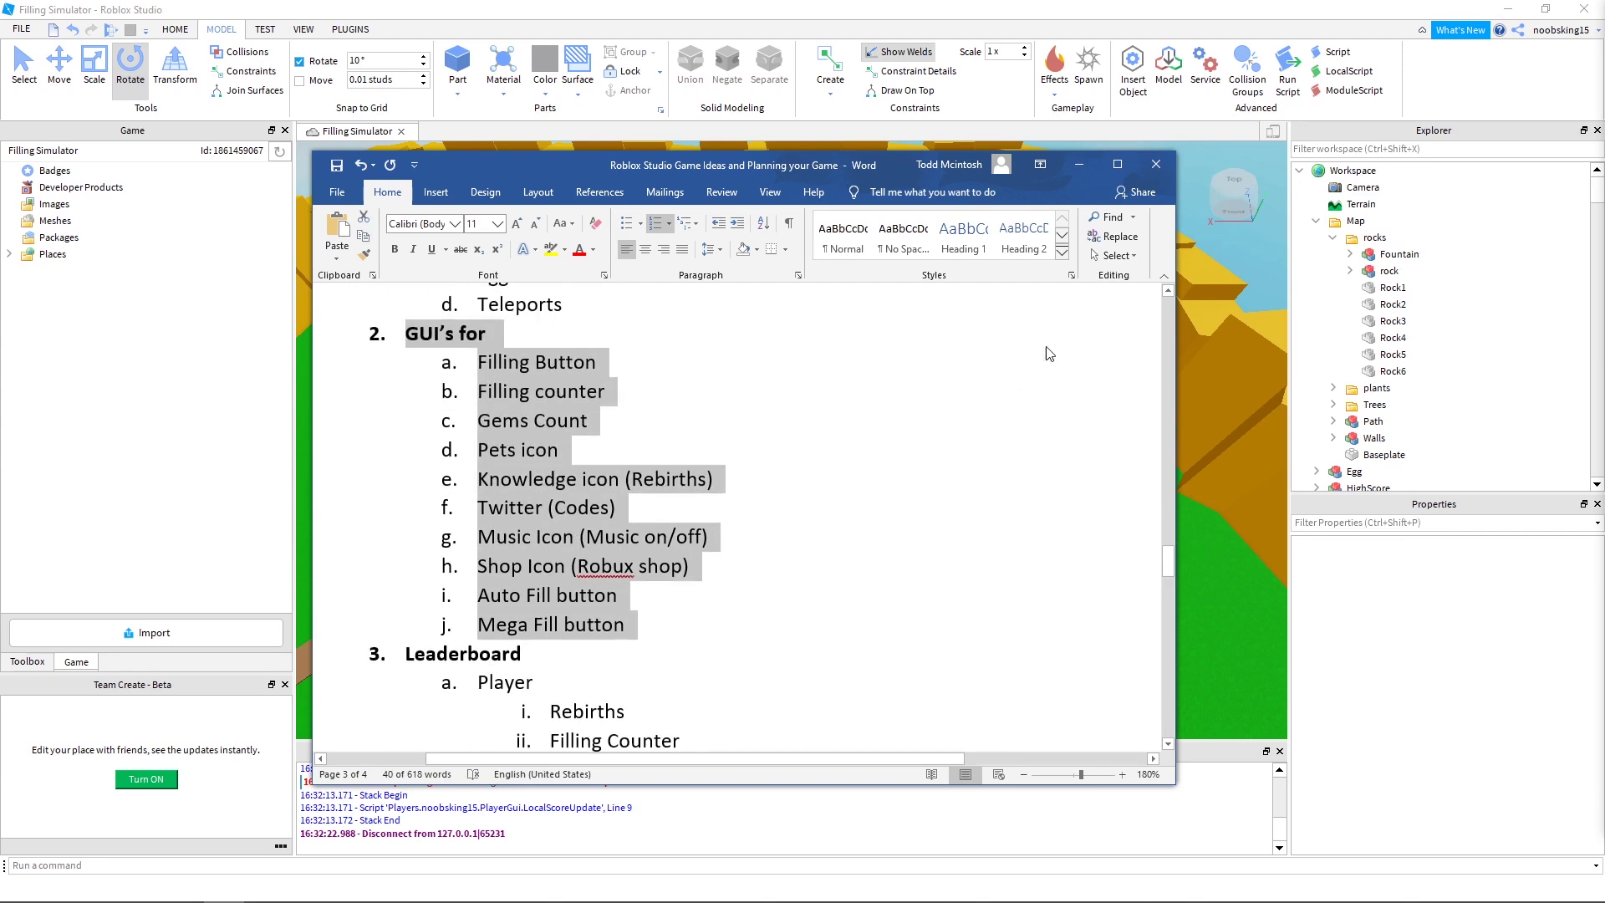